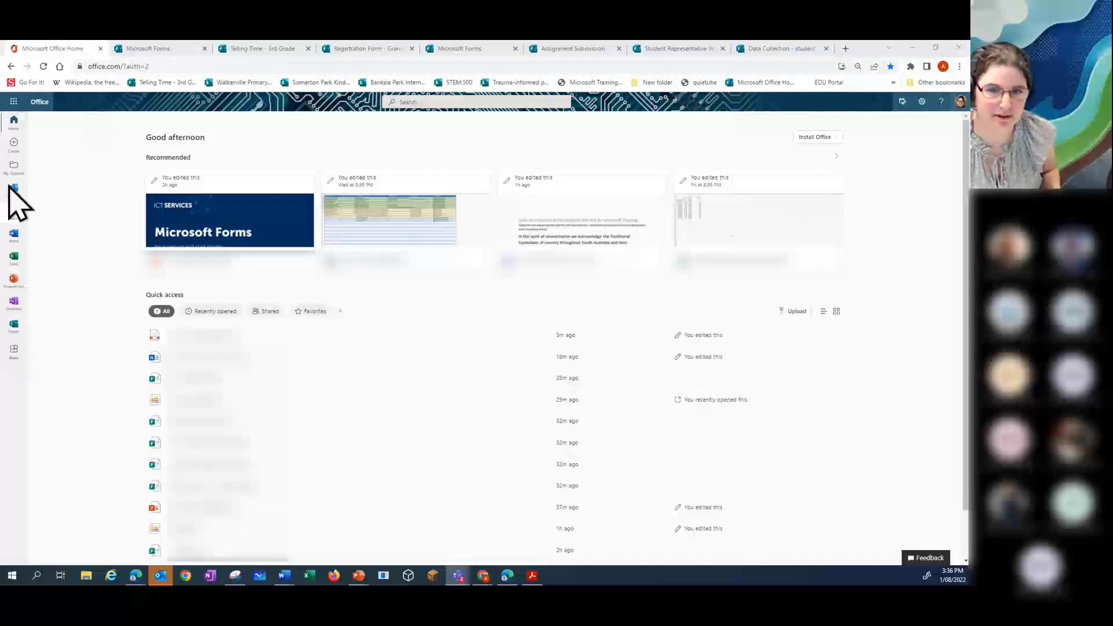
# Step: Show the list of Office apps containing Forms and switch to the already open Microsoft Forms home page
pyautogui.click(10, 104)
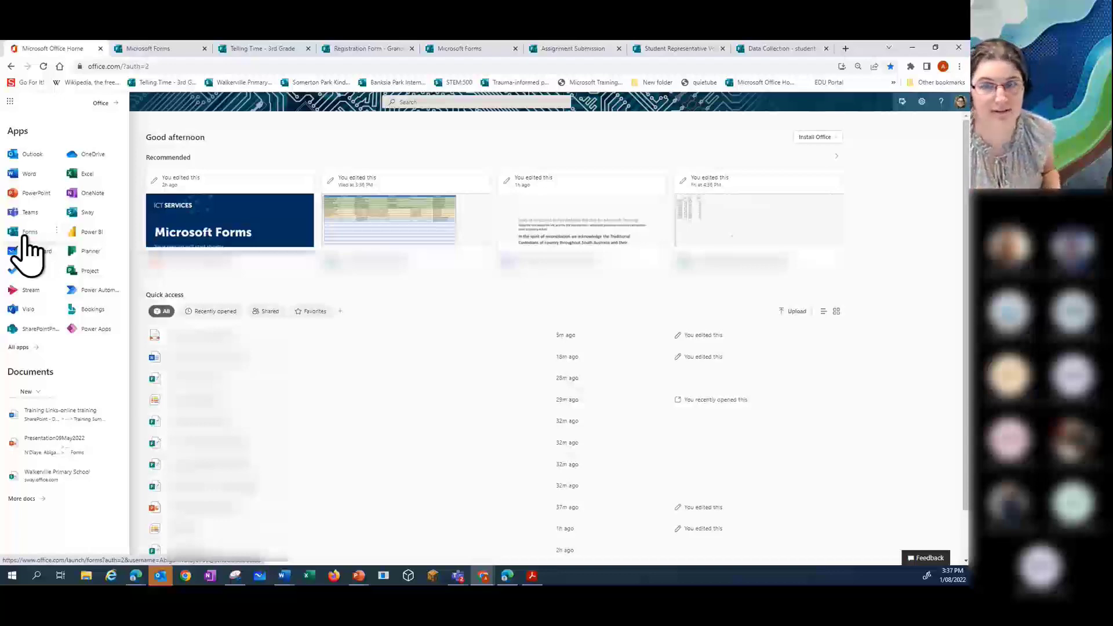
pyautogui.click(145, 48)
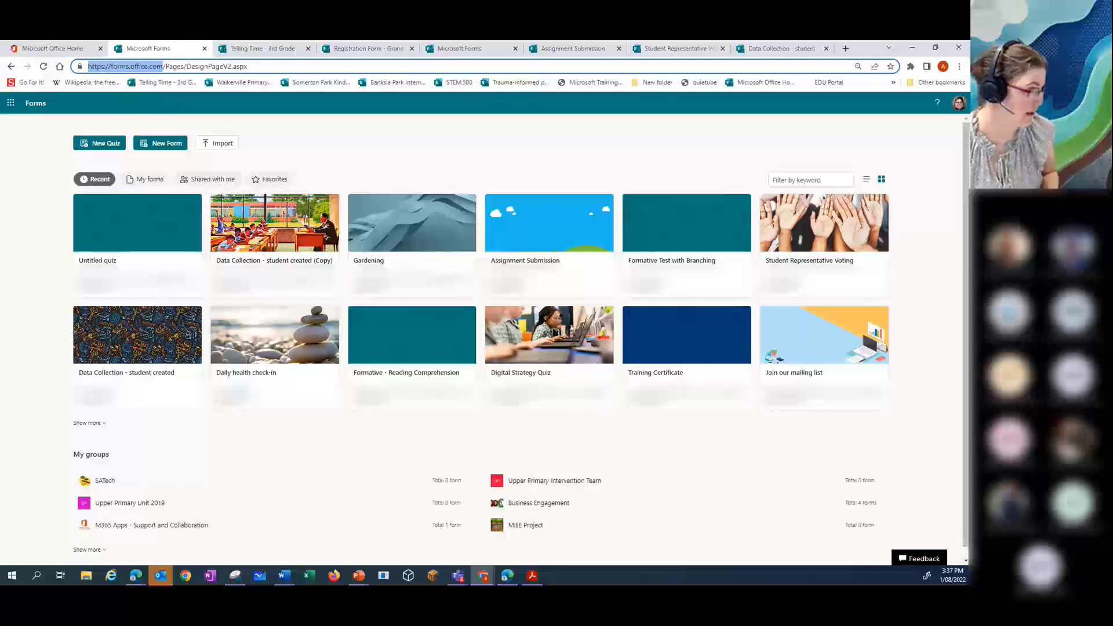
pyautogui.hotkey('alt', 'Tab')
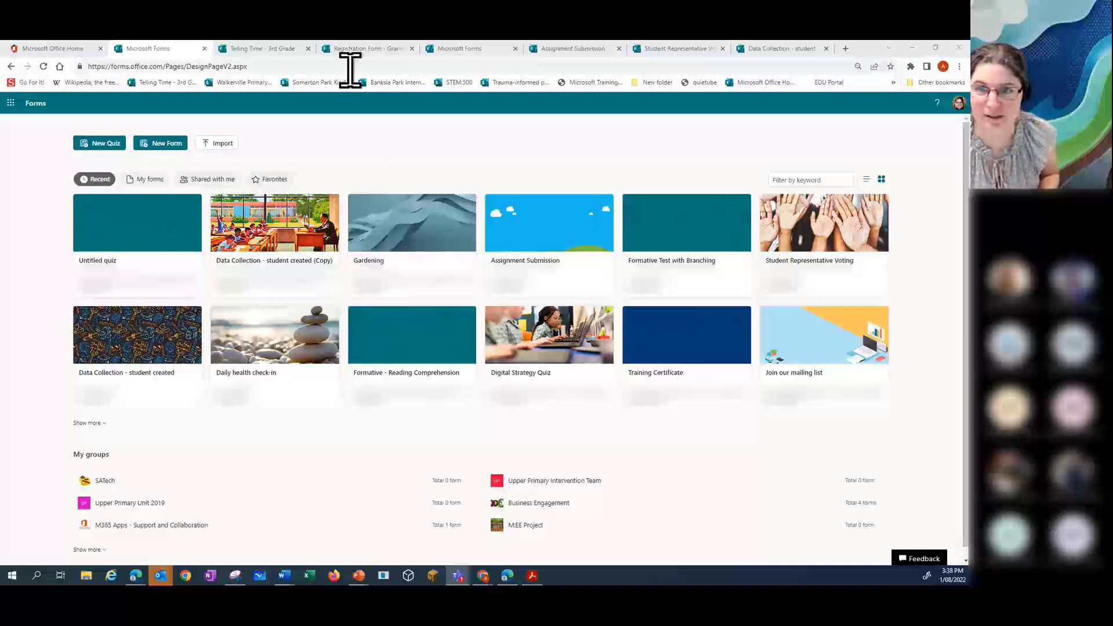
# Step: In the Telling Time - 3rd Grade quiz, answer 5:00 to the first clock question and choose "Try again." for question 2
pyautogui.click(262, 52)
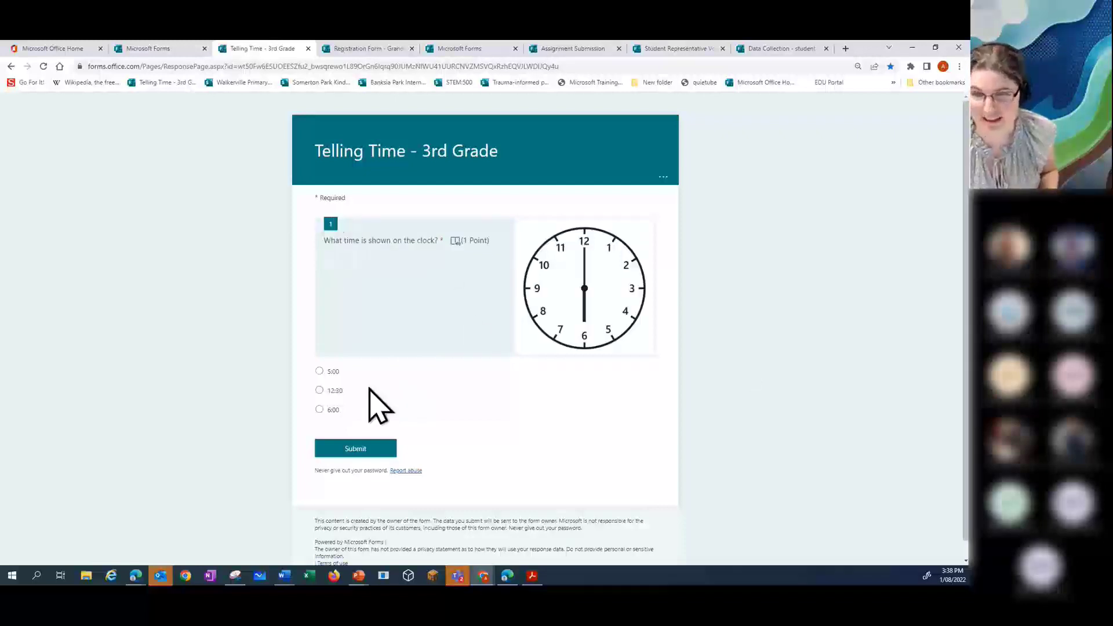
pyautogui.click(319, 372)
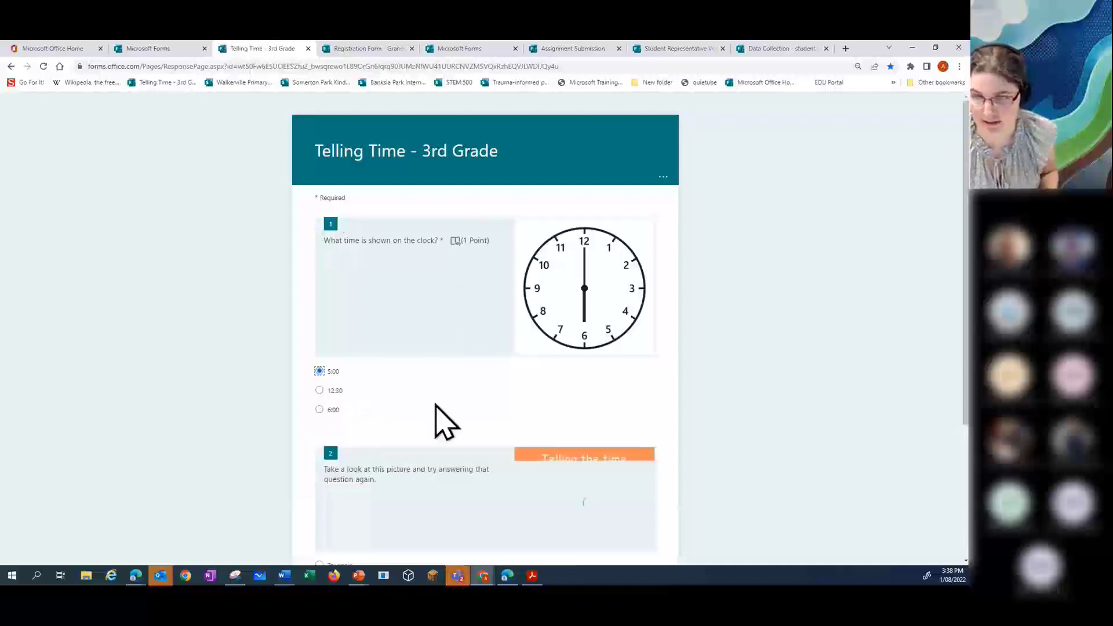
pyautogui.scroll(-3, 729, 395)
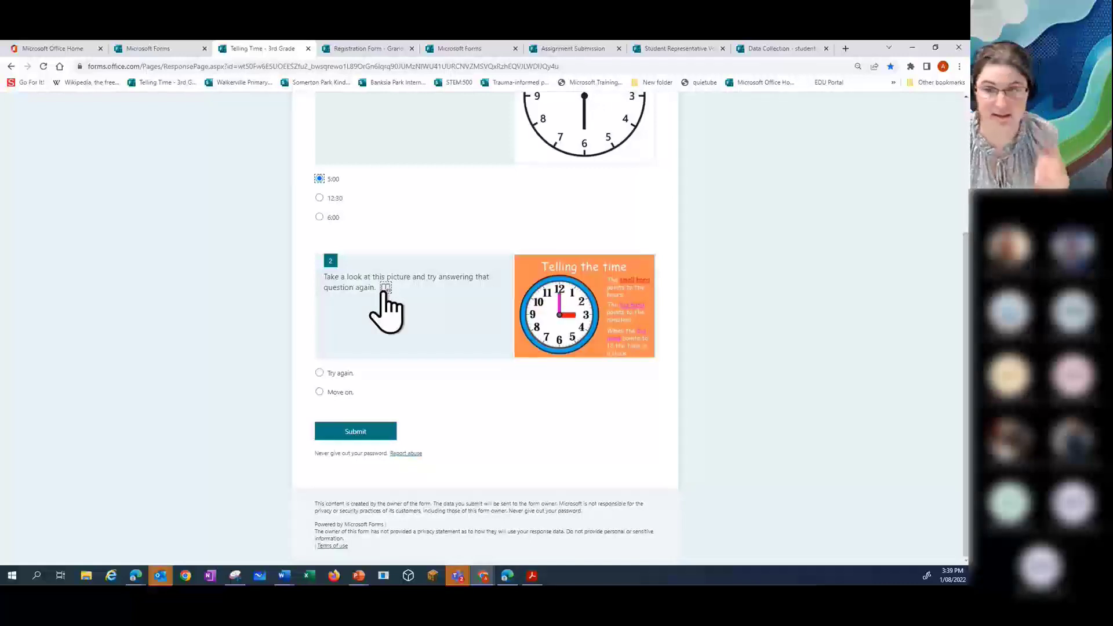
pyautogui.click(319, 373)
pyautogui.scroll(-6, 460, 418)
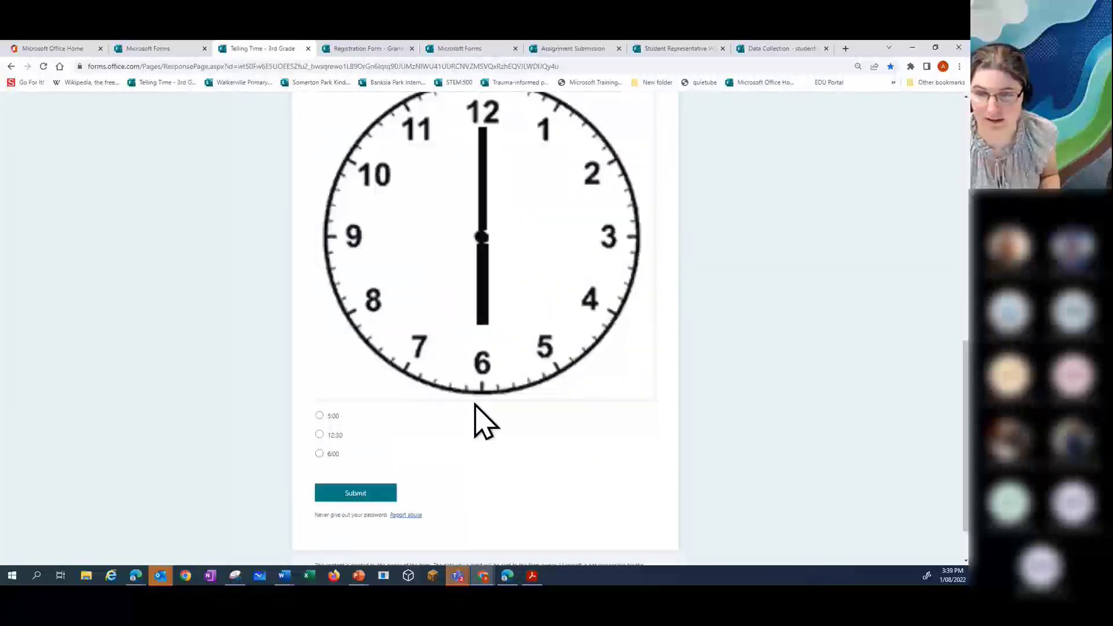
# Step: Answer the repeated clock question with 6:00, view the follow-up question and return to the start of the quiz
pyautogui.click(320, 454)
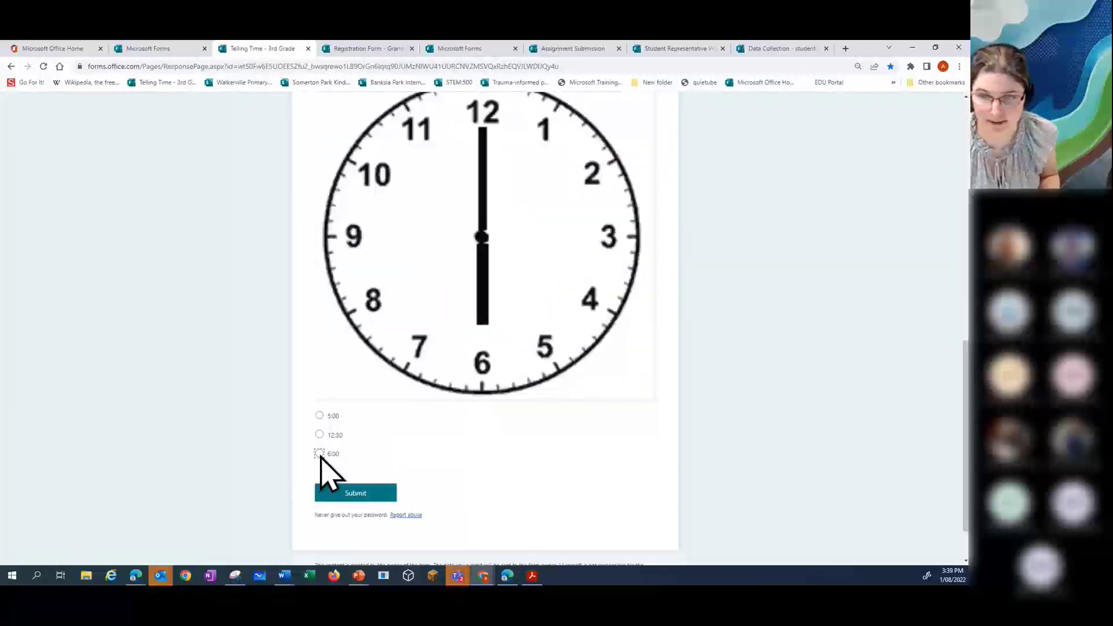
pyautogui.scroll(-7, 529, 491)
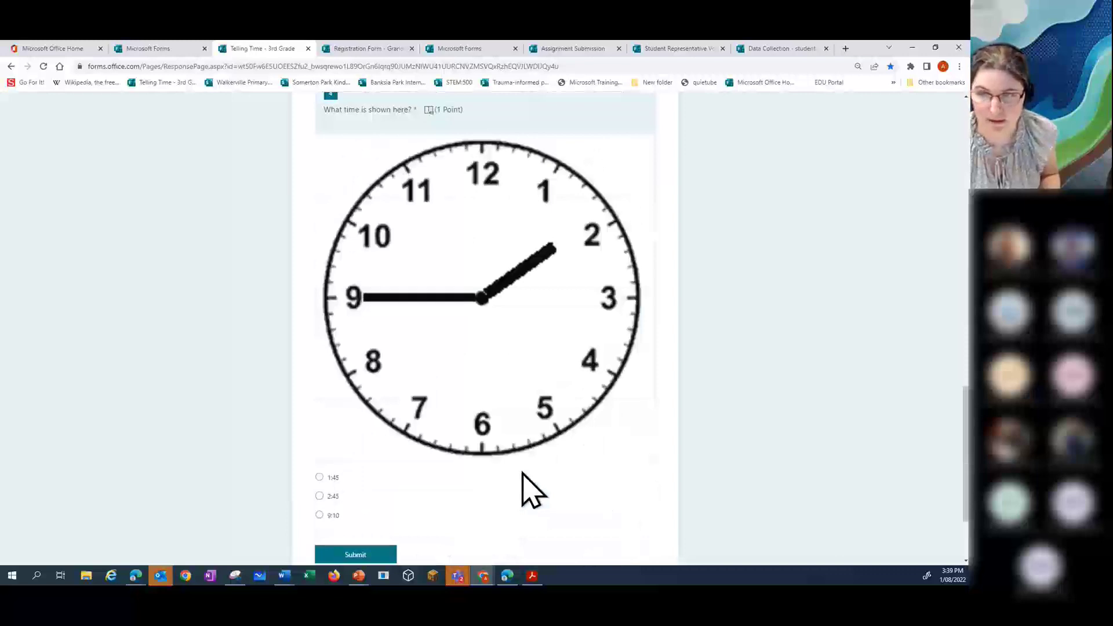
pyautogui.scroll(10, 529, 491)
pyautogui.scroll(6, 542, 478)
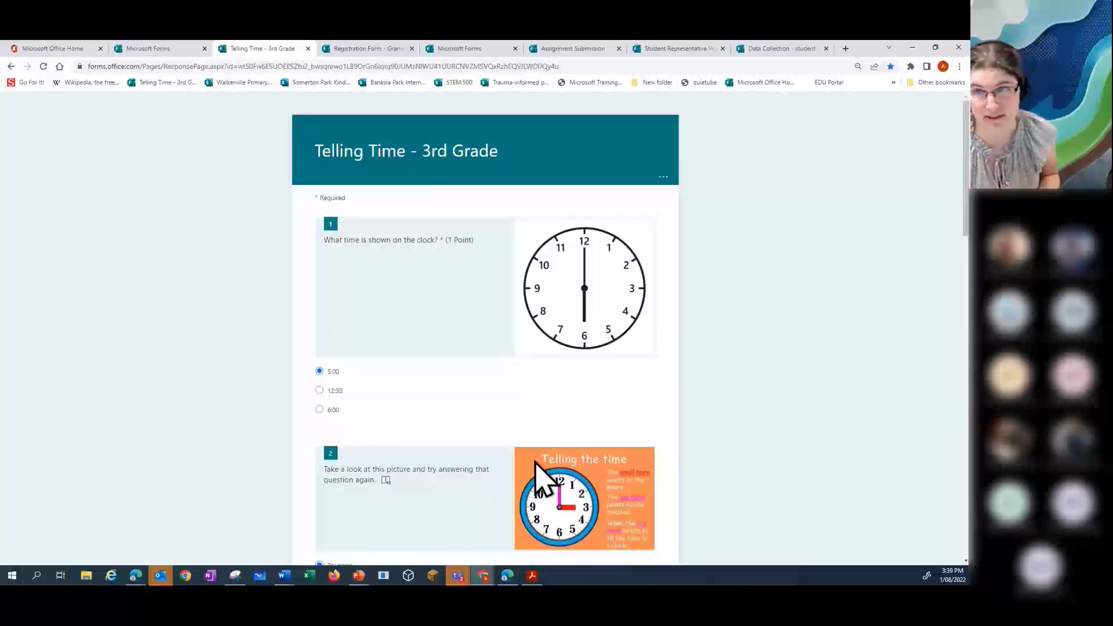
# Step: Look through the questions of the Grandparents, Parents, Special Friends Day registration form
pyautogui.click(371, 51)
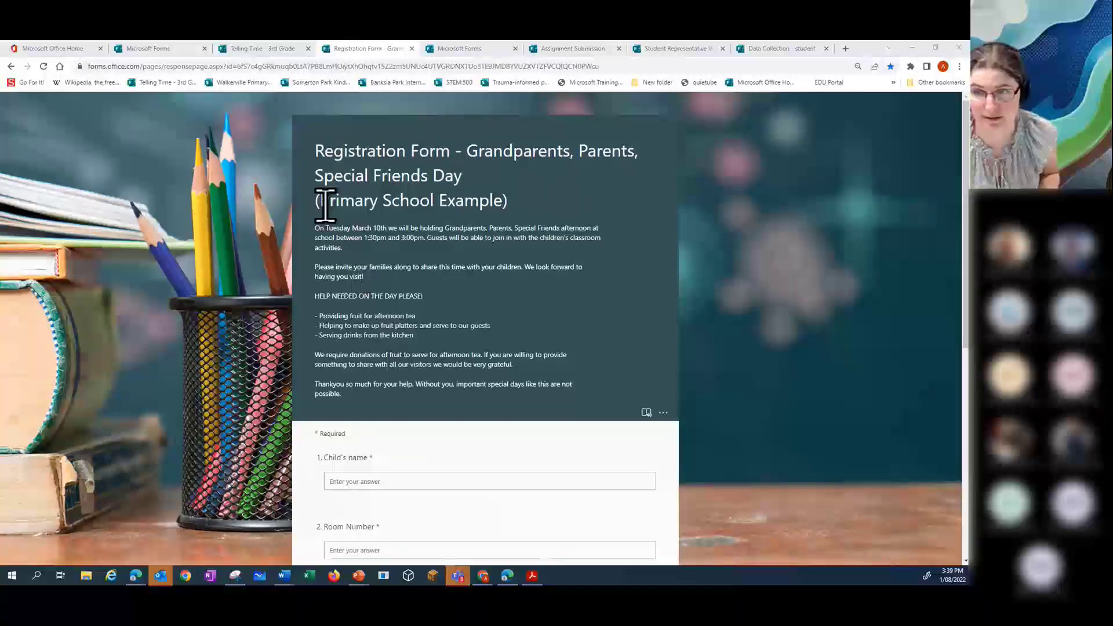
pyautogui.scroll(-3, 291, 355)
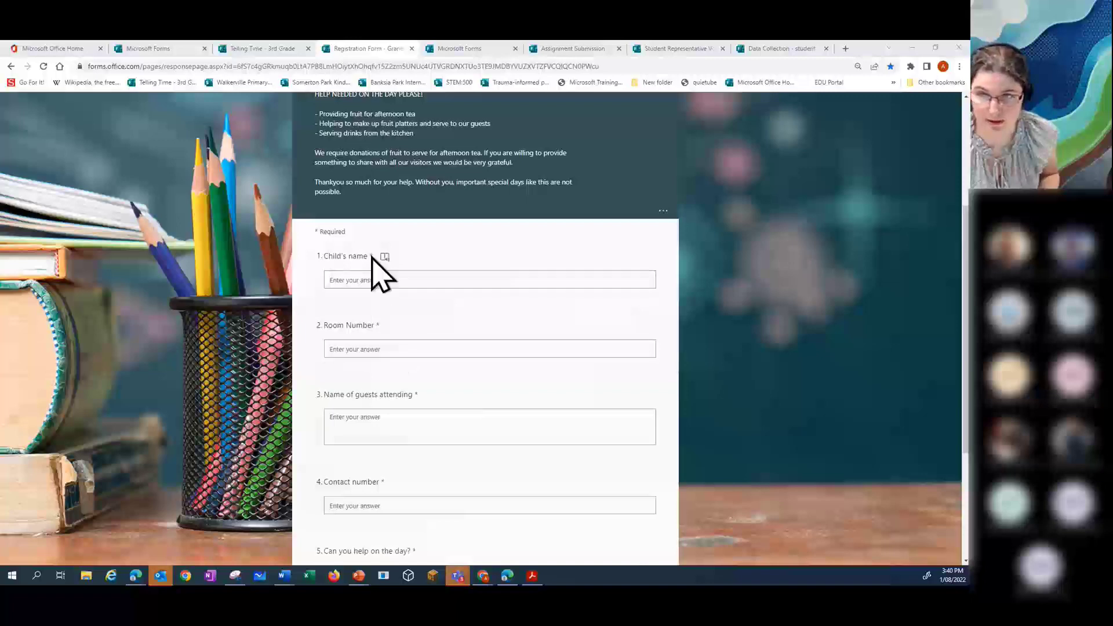
pyautogui.scroll(-3, 276, 371)
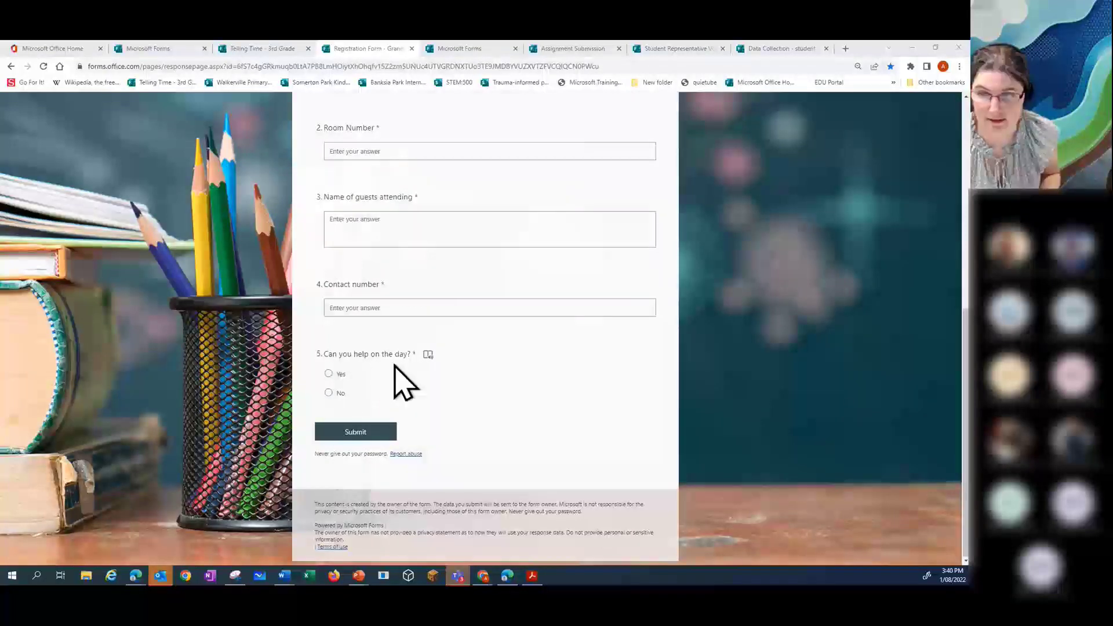
# Step: Demonstrate the branching of "Can you help on the day?" by answering Yes and changing the answer to No
pyautogui.click(329, 373)
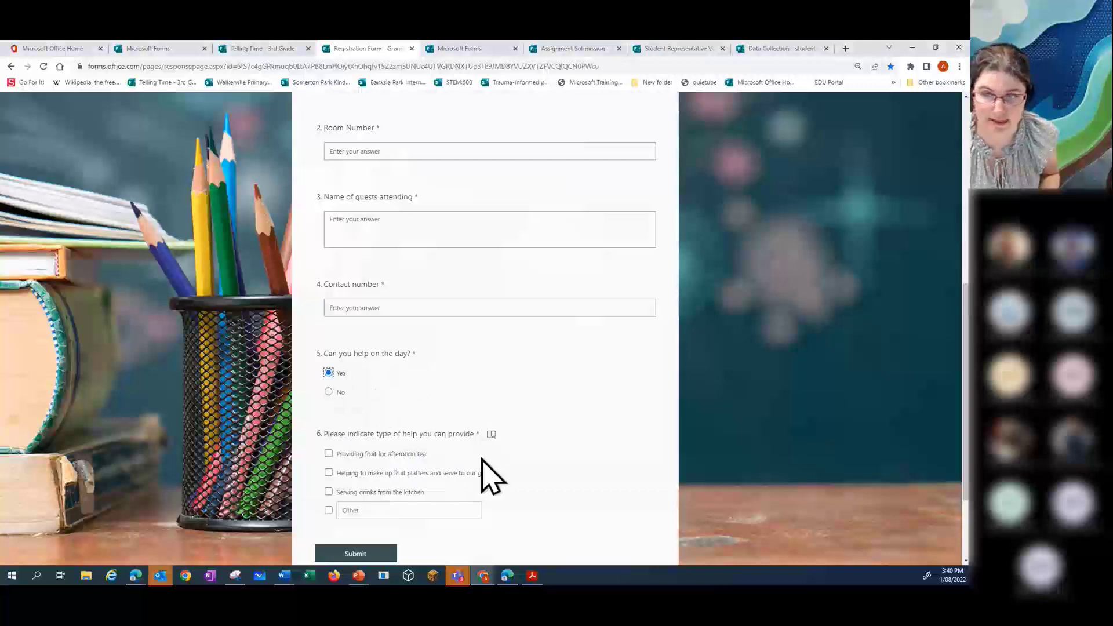
pyautogui.scroll(-3, 484, 473)
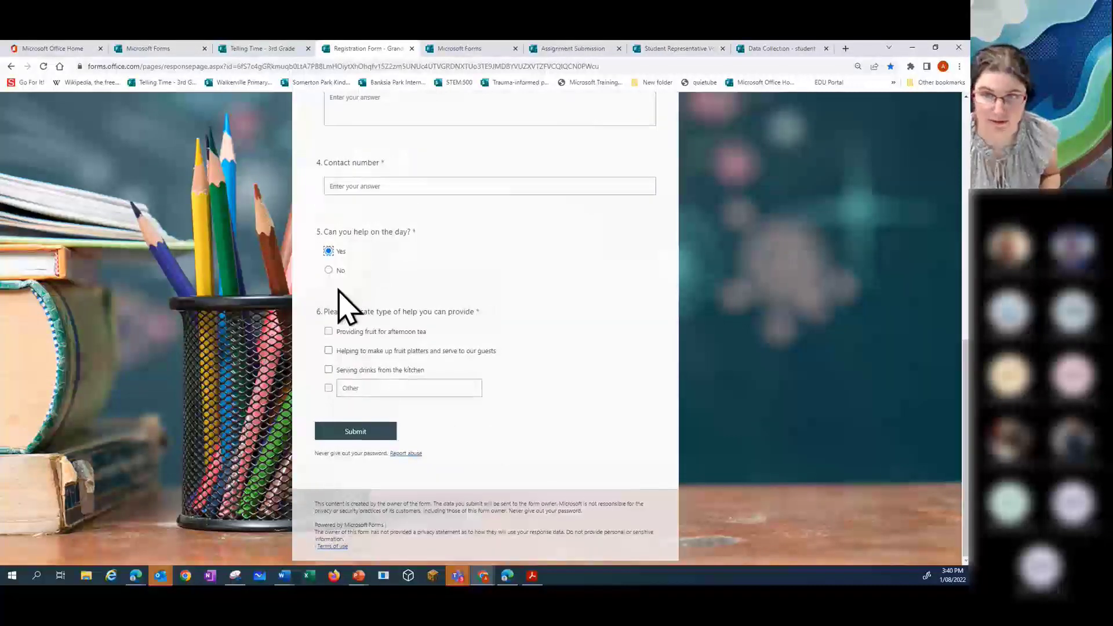
pyautogui.click(329, 269)
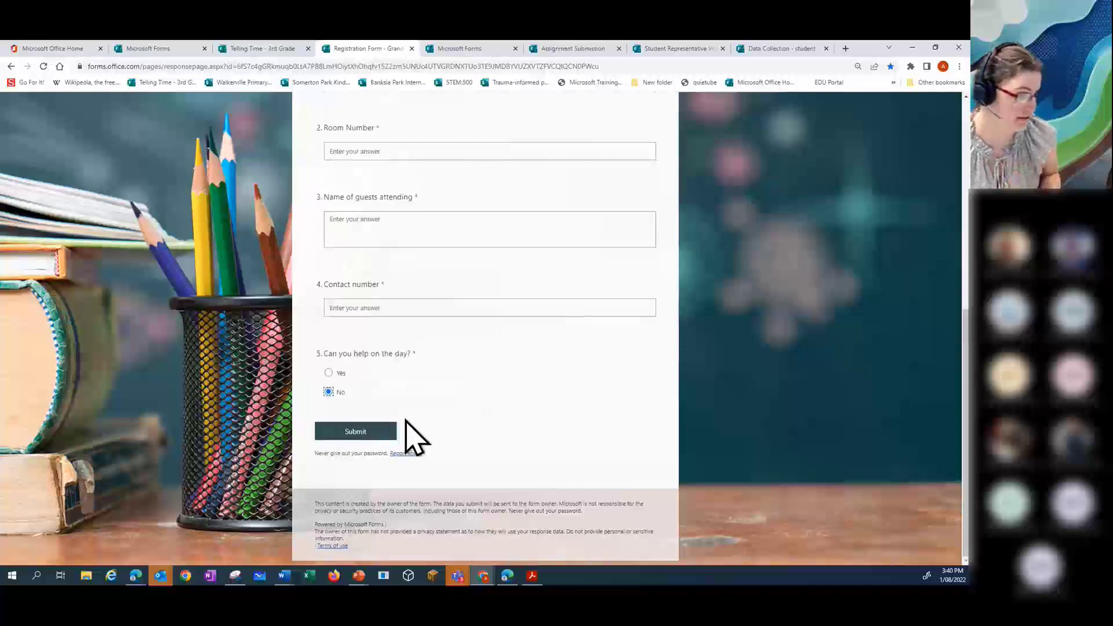
pyautogui.scroll(6, 466, 418)
pyautogui.scroll(4, 465, 418)
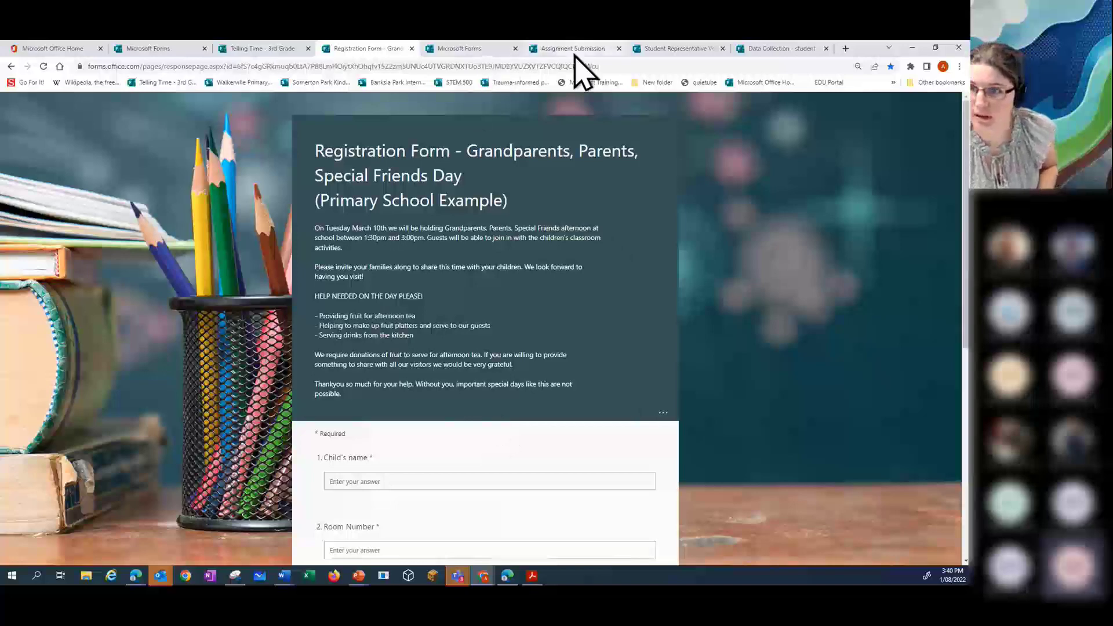
# Step: Look through the task description and file upload questions of the Assignment Submission form
pyautogui.click(550, 50)
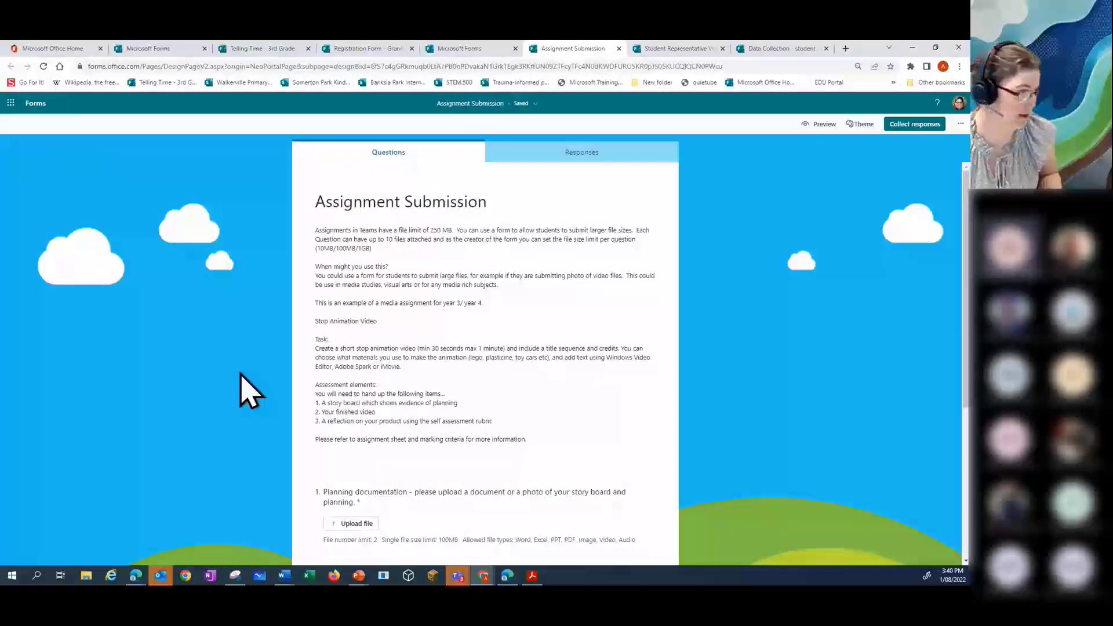
pyautogui.scroll(-3, 258, 389)
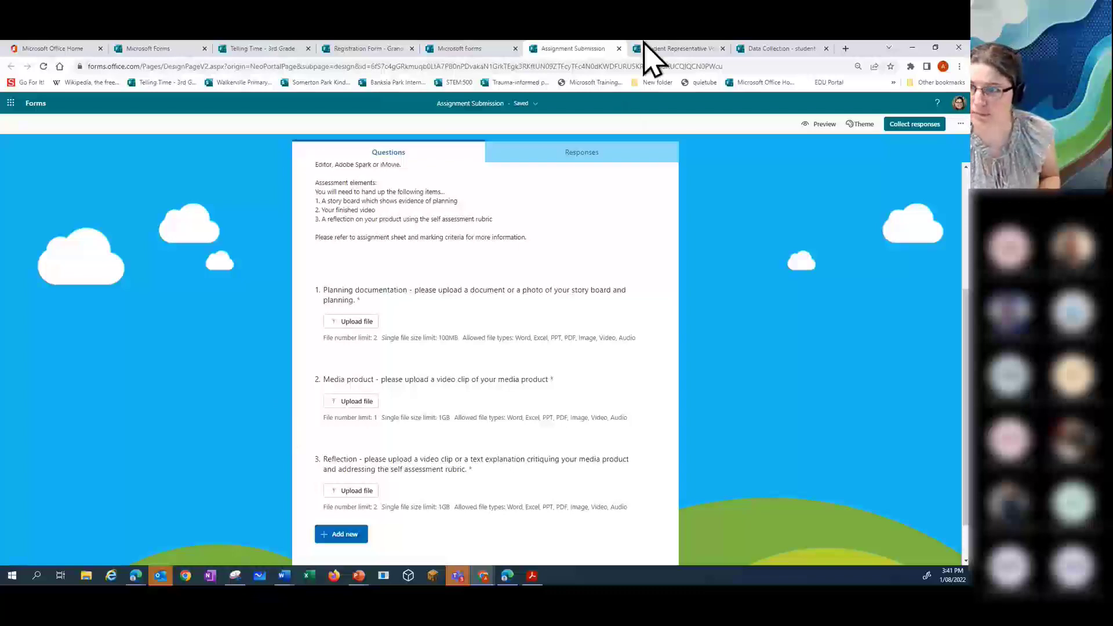
# Step: Preview the Student Representative Voting form and vote for the first candidate for Room 25
pyautogui.click(672, 51)
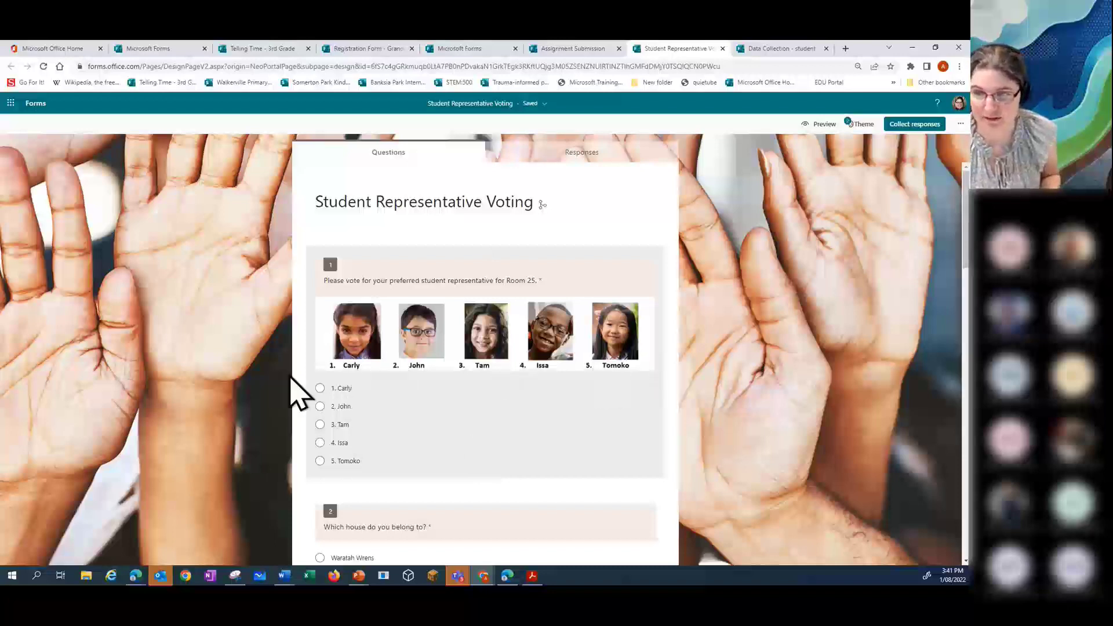
pyautogui.click(319, 442)
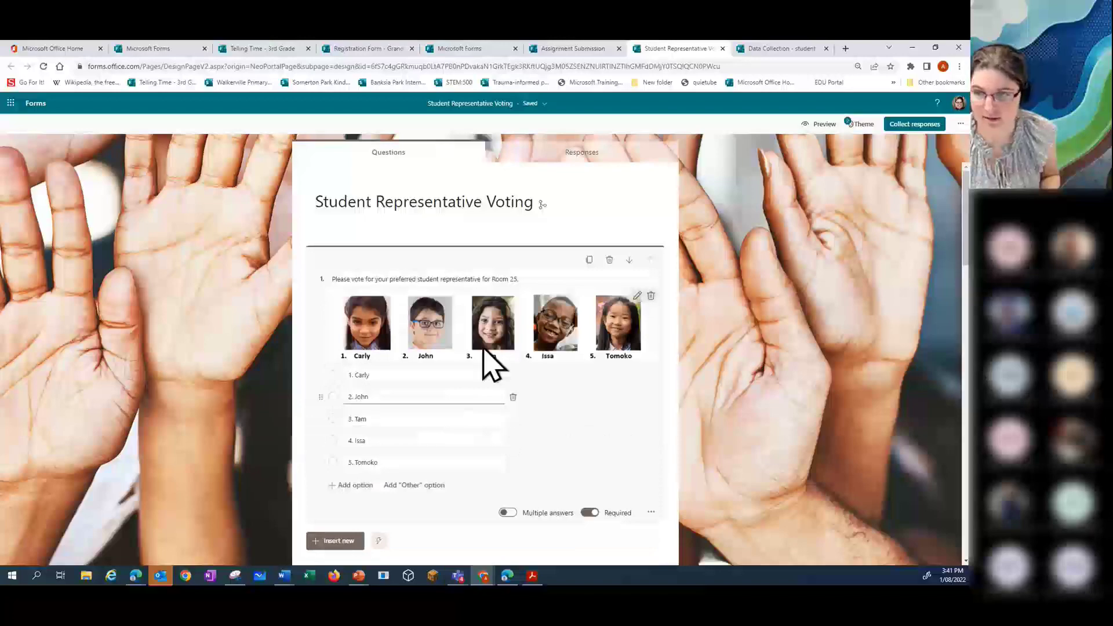
pyautogui.click(822, 124)
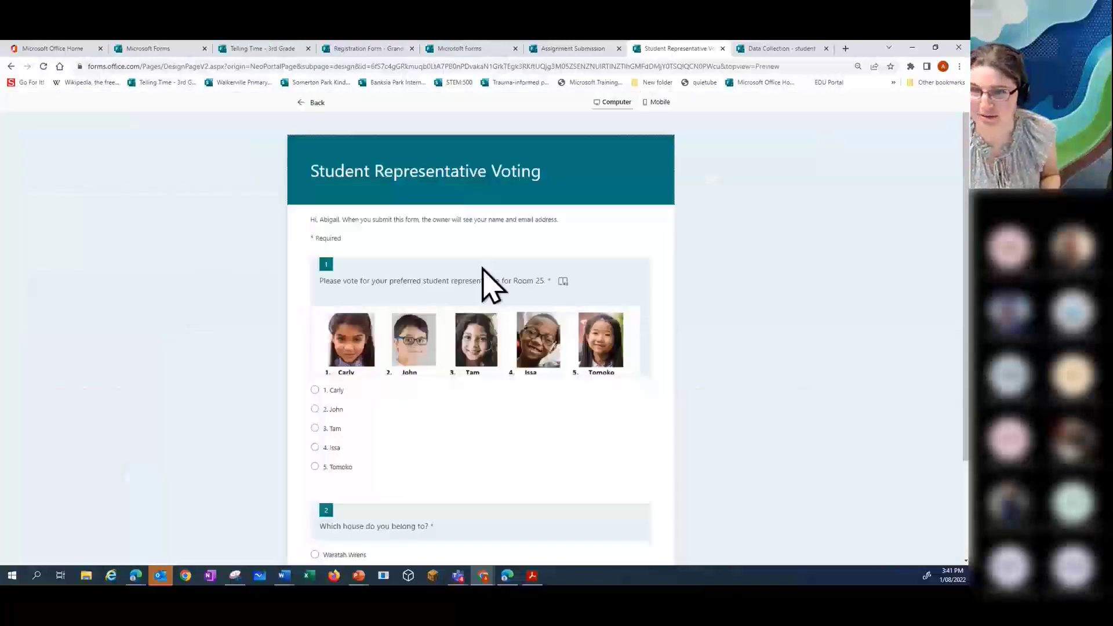
pyautogui.click(315, 392)
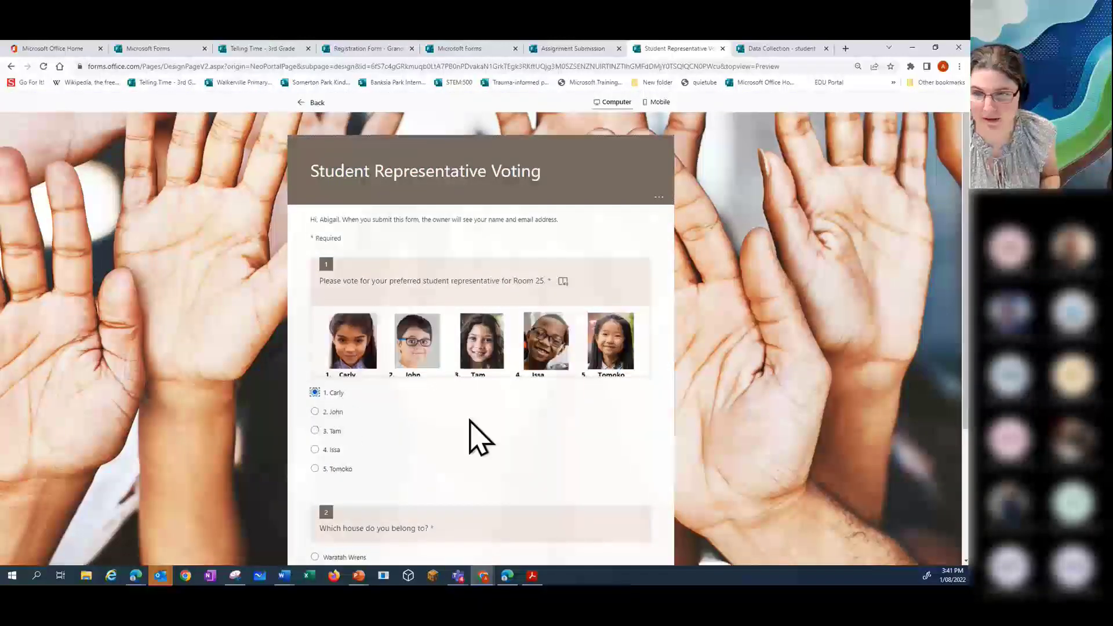
# Step: Choose Waratah Wrens as the house in question 2 and view the house captain vote it leads to
pyautogui.scroll(-3, 469, 421)
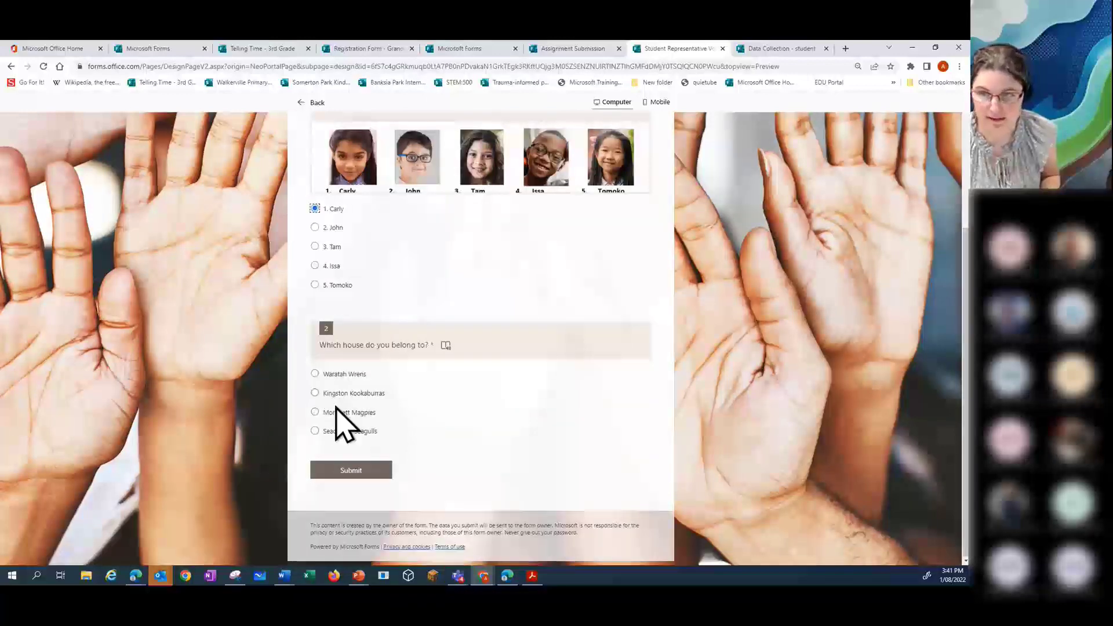
pyautogui.click(315, 374)
pyautogui.scroll(-3, 505, 463)
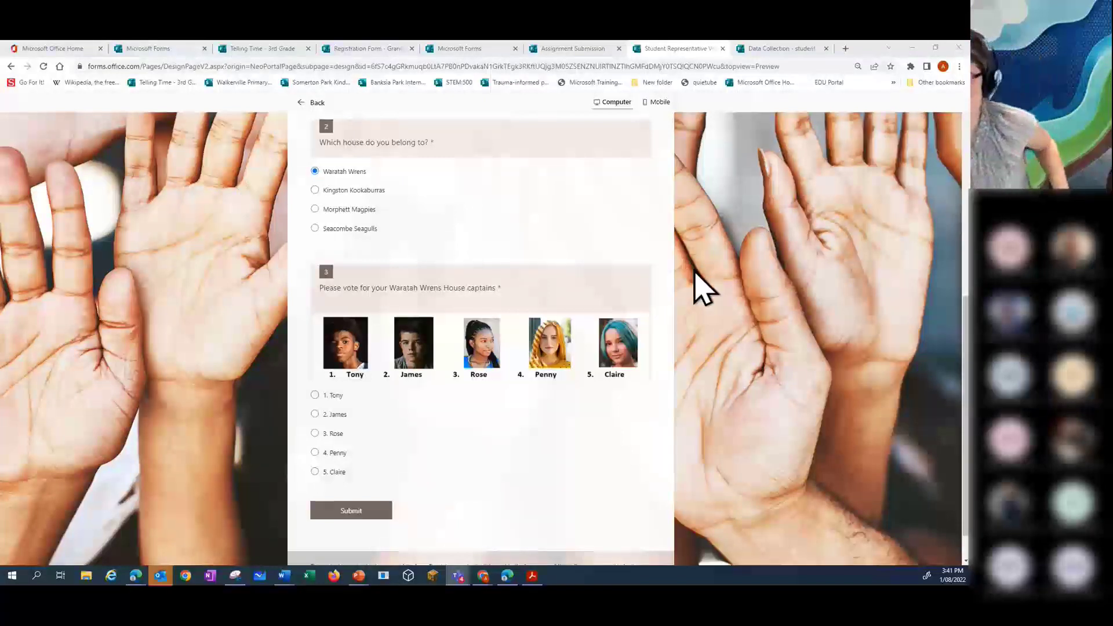
pyautogui.scroll(6, 687, 273)
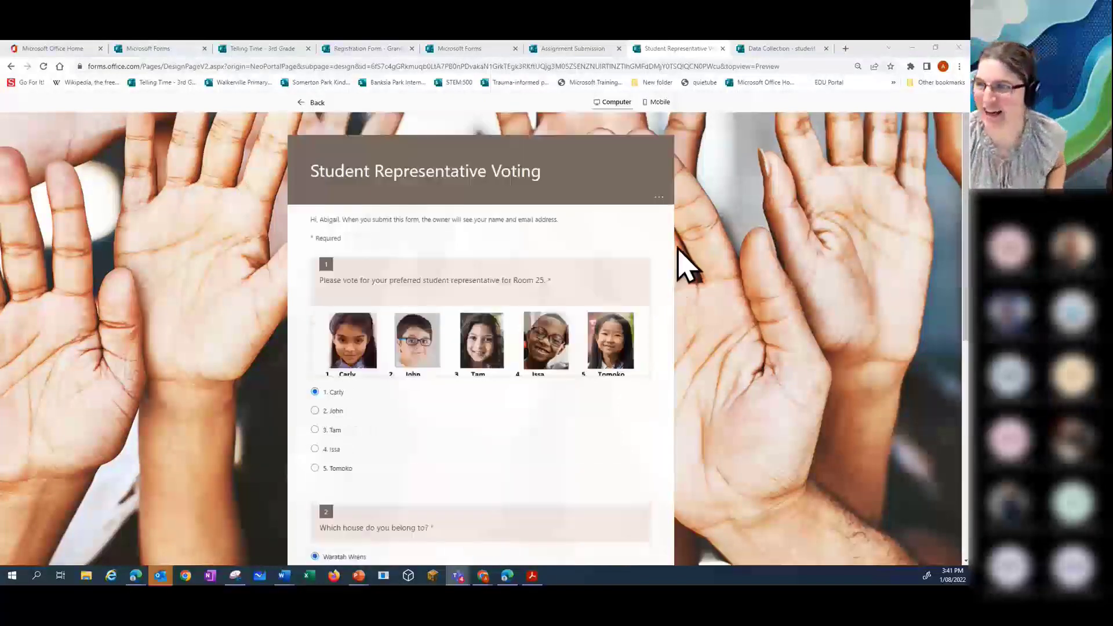
# Step: Look through the video game survey questions in the "Data Collection - student created" form
pyautogui.click(766, 50)
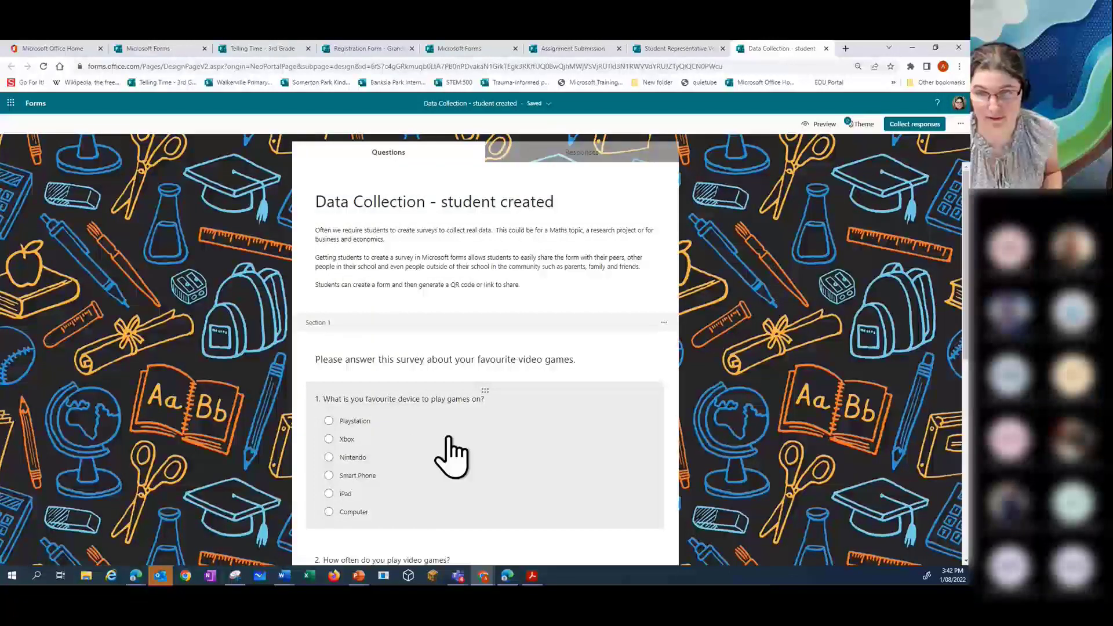
pyautogui.scroll(-7, 450, 439)
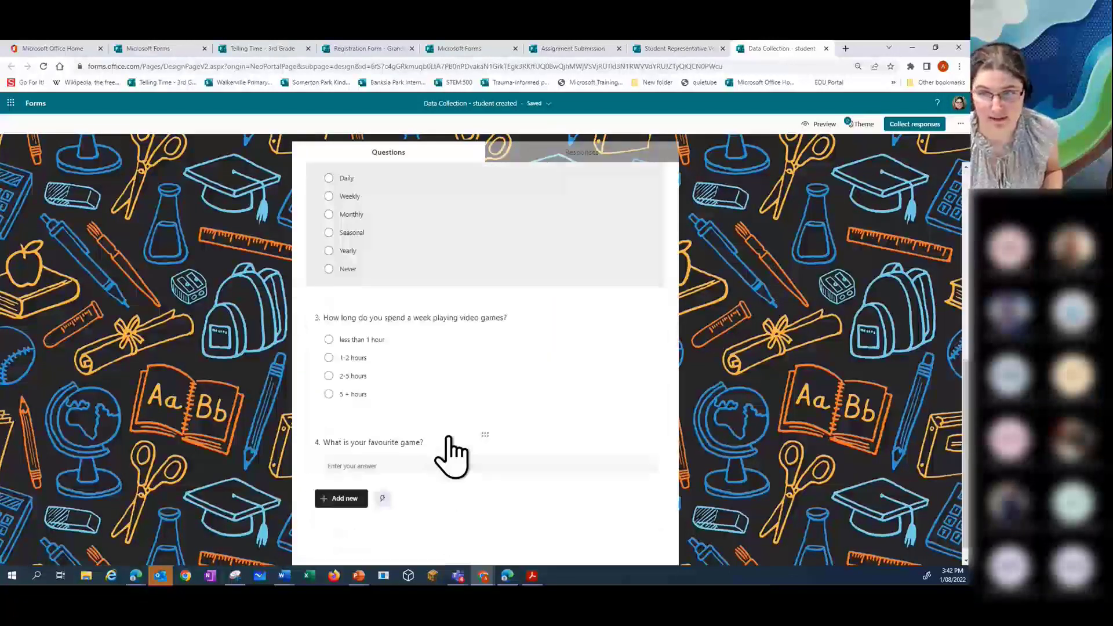
pyautogui.scroll(8, 449, 439)
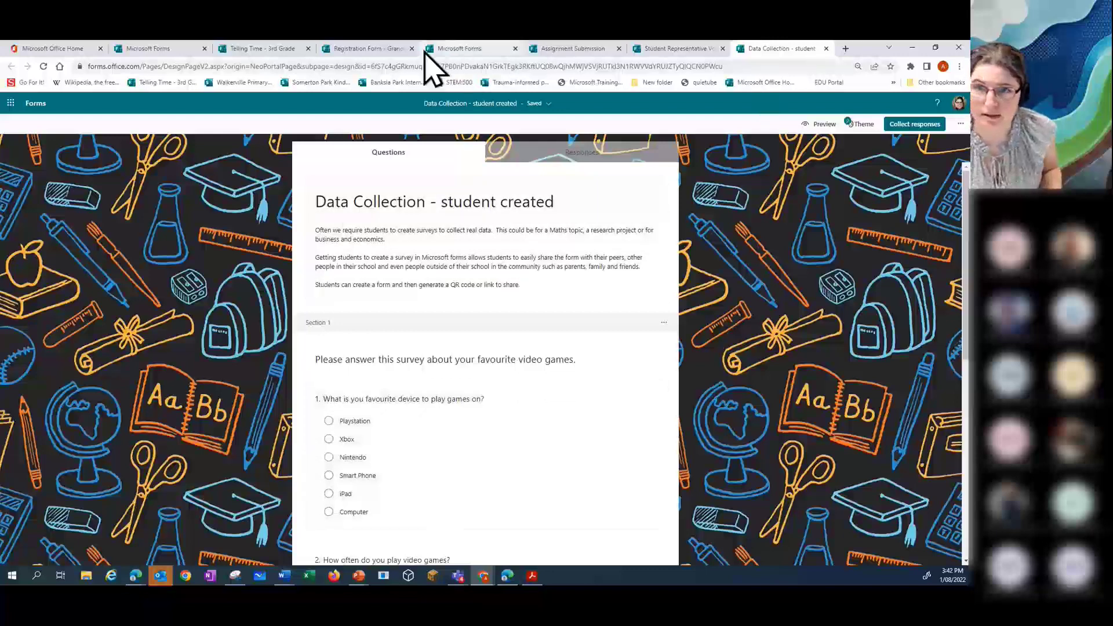
# Step: Return to the Microsoft Forms home page and view the forms shared with you and your own forms
pyautogui.click(165, 49)
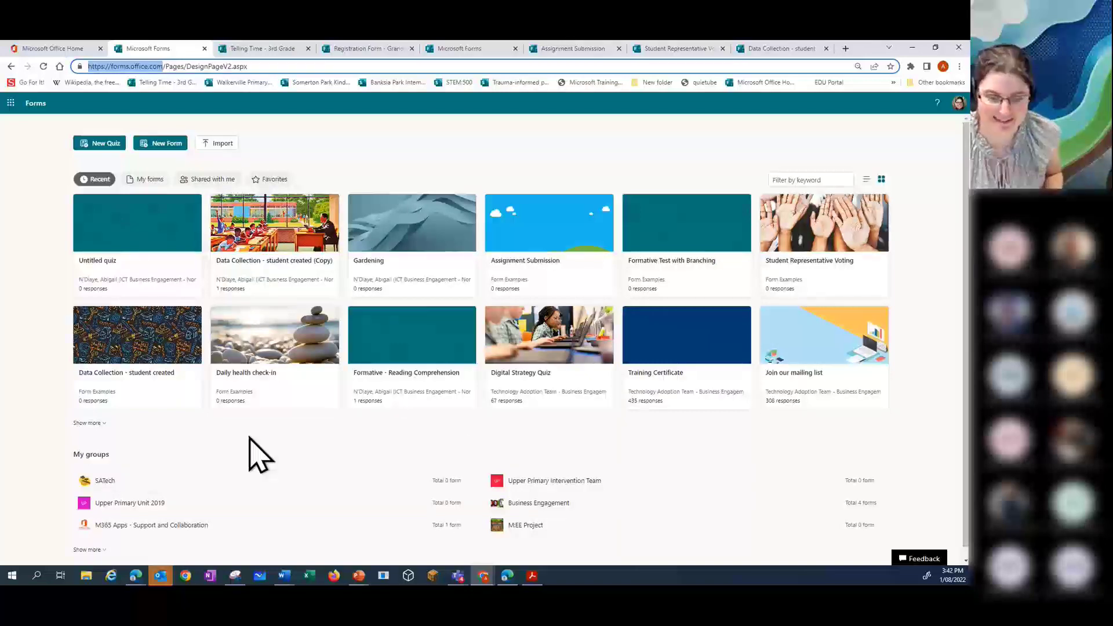
pyautogui.click(210, 181)
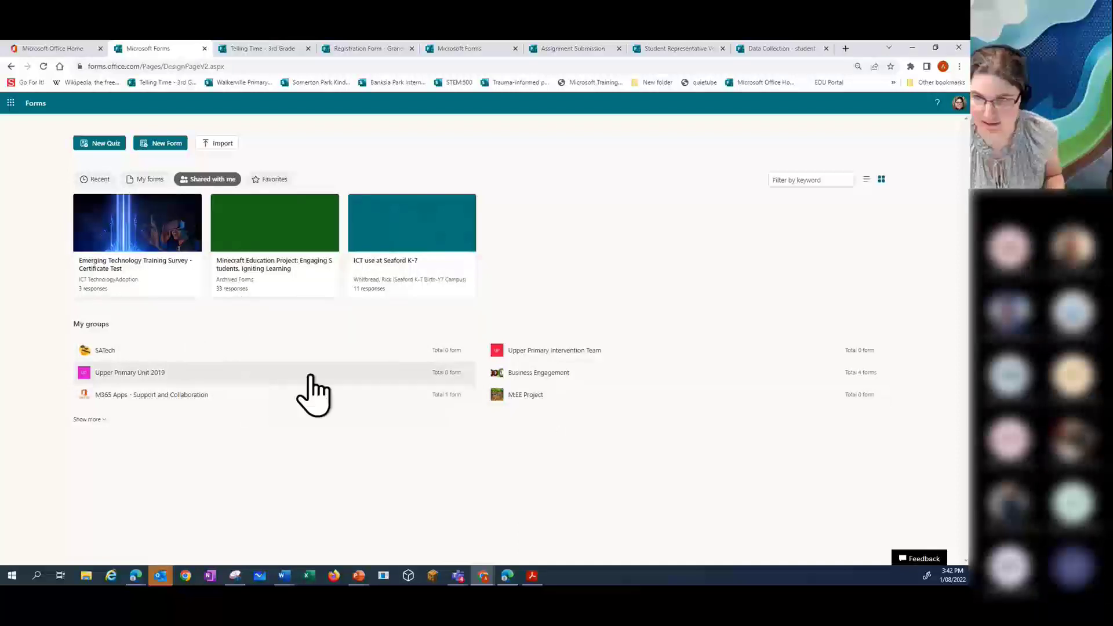
pyautogui.click(142, 181)
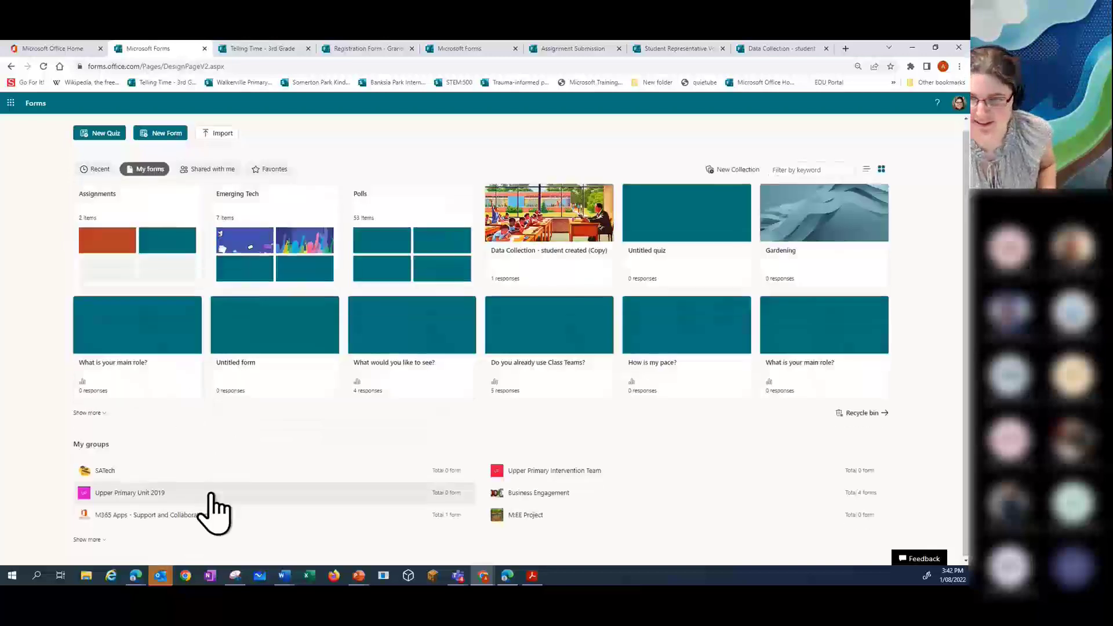
# Step: Expand the group list and open "Minecraft Education Edition: Teachers Academy Term 2, 2021" from the Technology Adoption Team - Business Engagement group
pyautogui.click(86, 539)
pyautogui.scroll(-3, 340, 450)
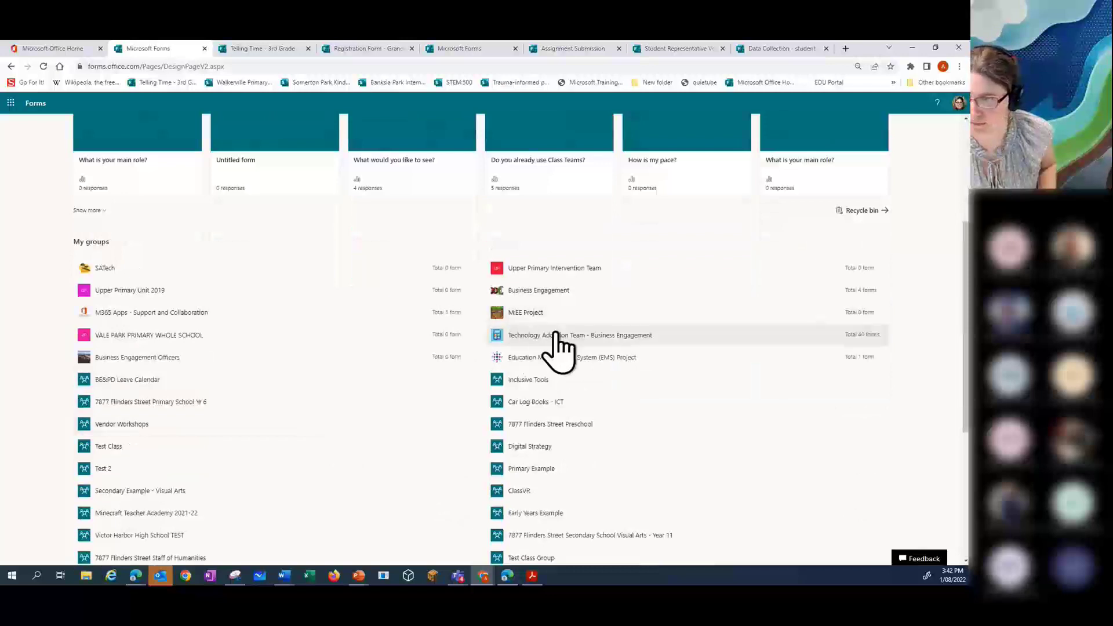
pyautogui.click(556, 337)
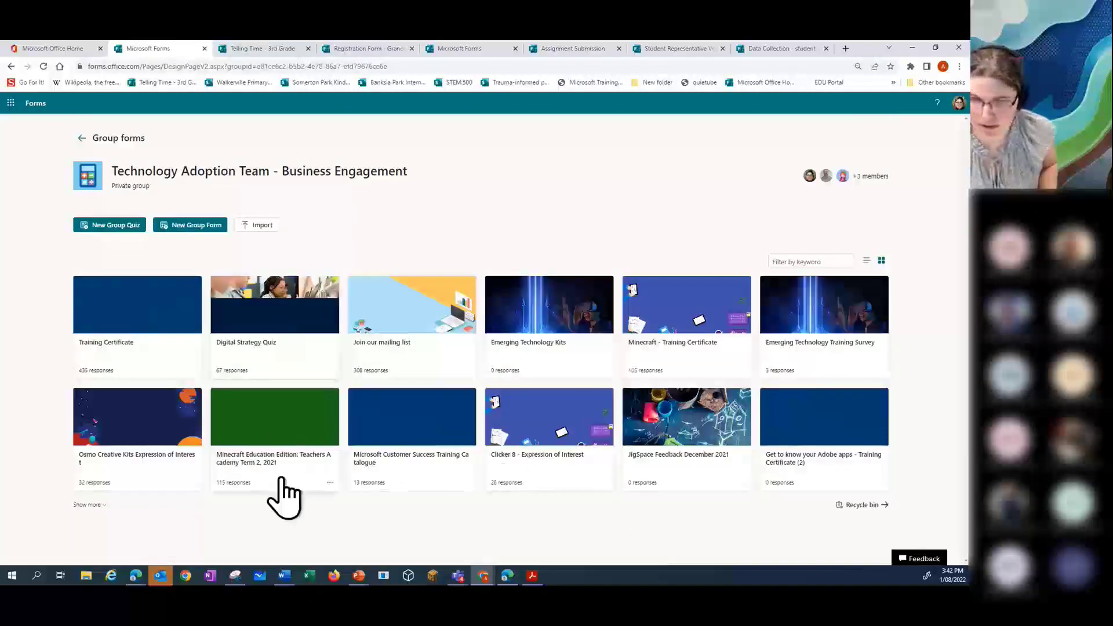
pyautogui.click(244, 463)
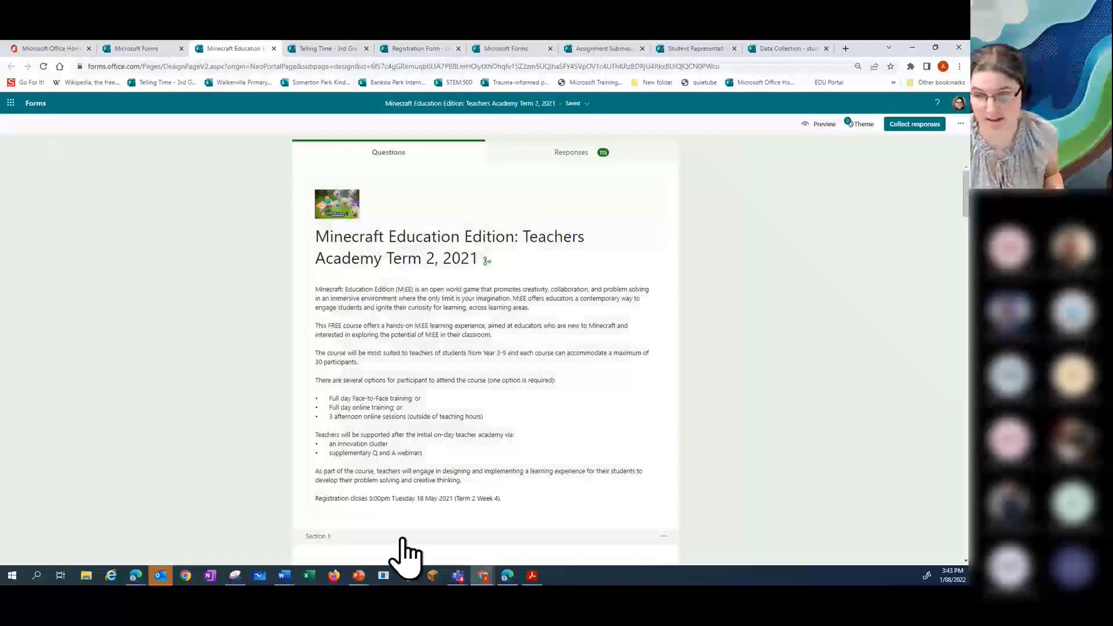
# Step: Open the responses of the Minecraft Teachers Academy form and examine the summaries for school name and number of participants
pyautogui.scroll(-7, 591, 442)
pyautogui.scroll(7, 589, 444)
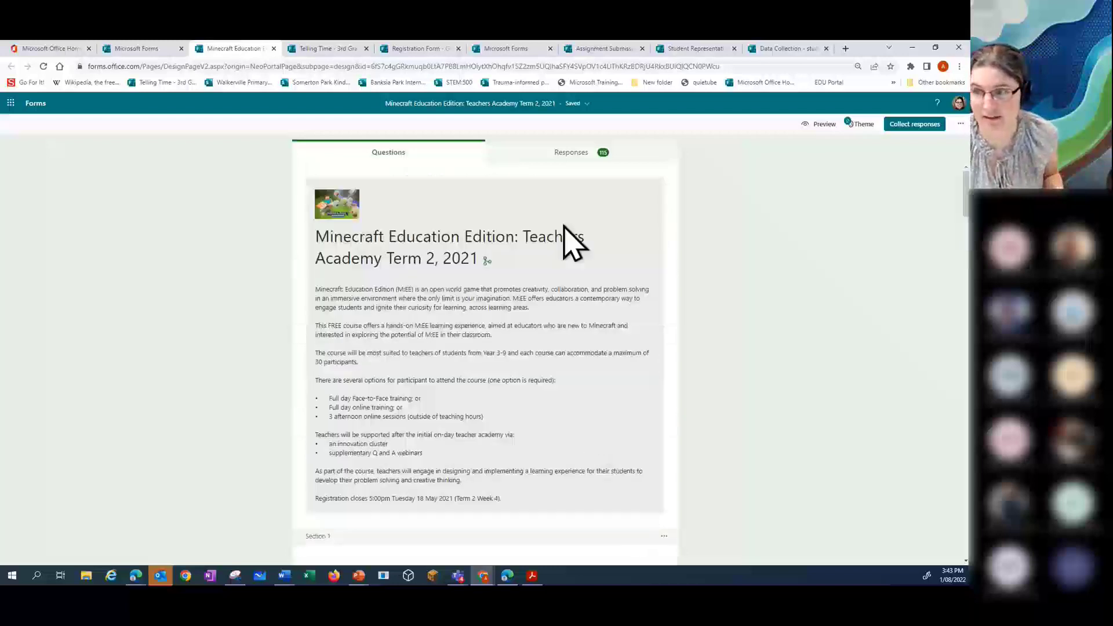
pyautogui.click(571, 154)
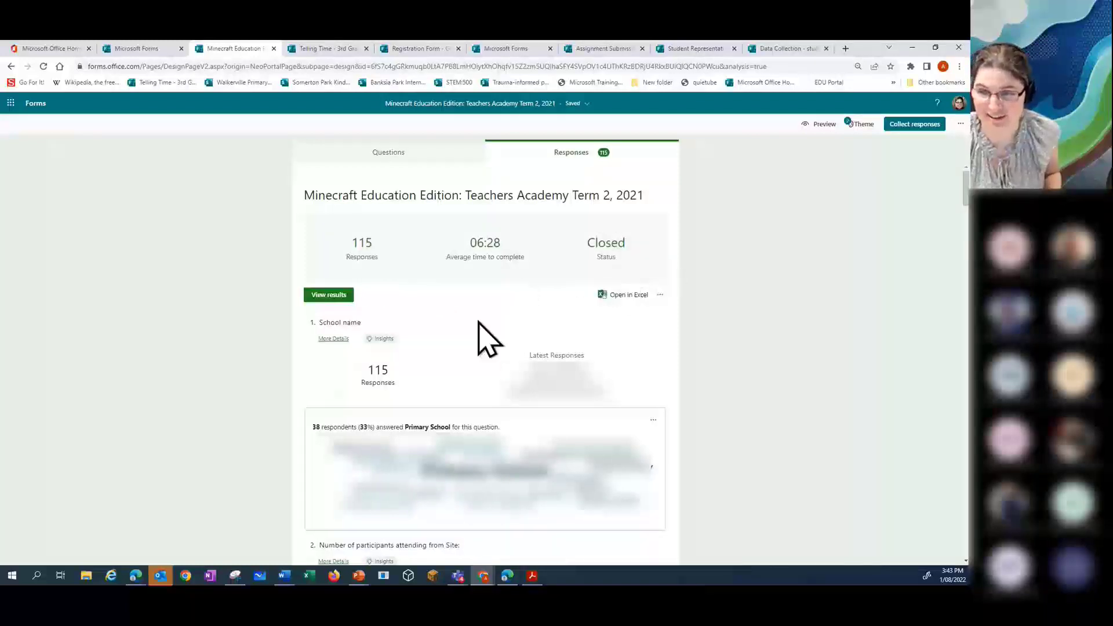
pyautogui.scroll(-3, 505, 339)
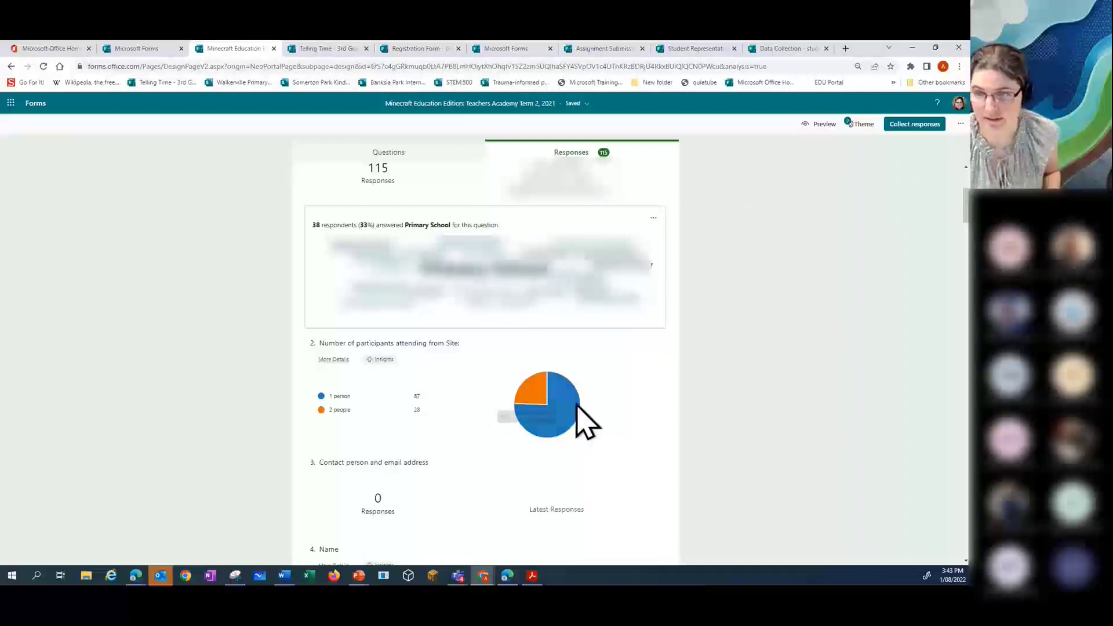
pyautogui.scroll(-3, 581, 413)
pyautogui.scroll(3, 581, 412)
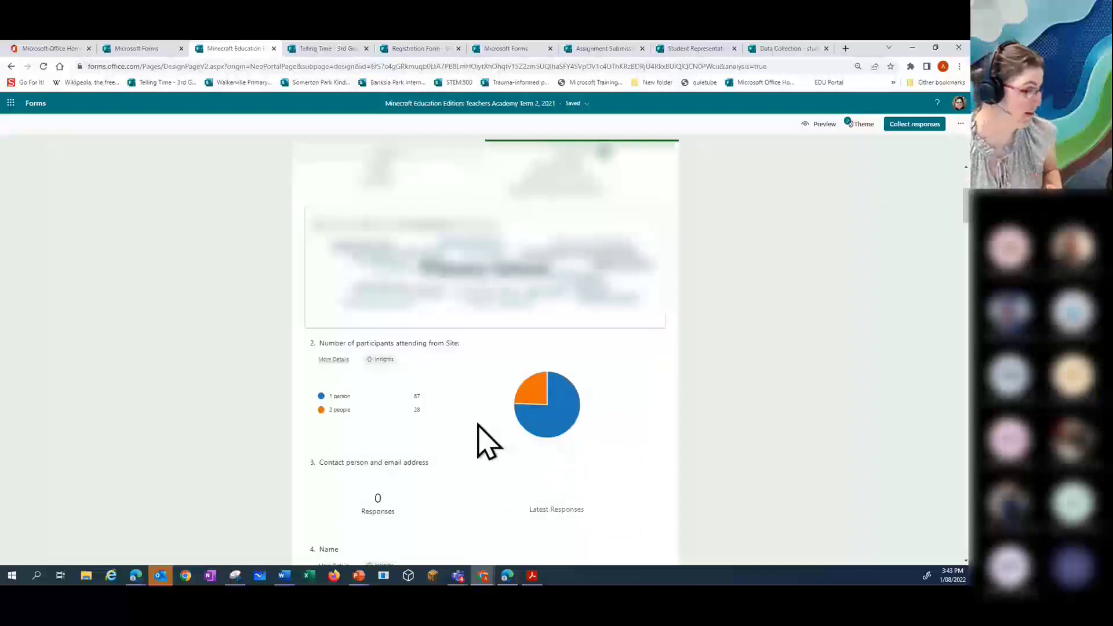
pyautogui.moveTo(537, 419)
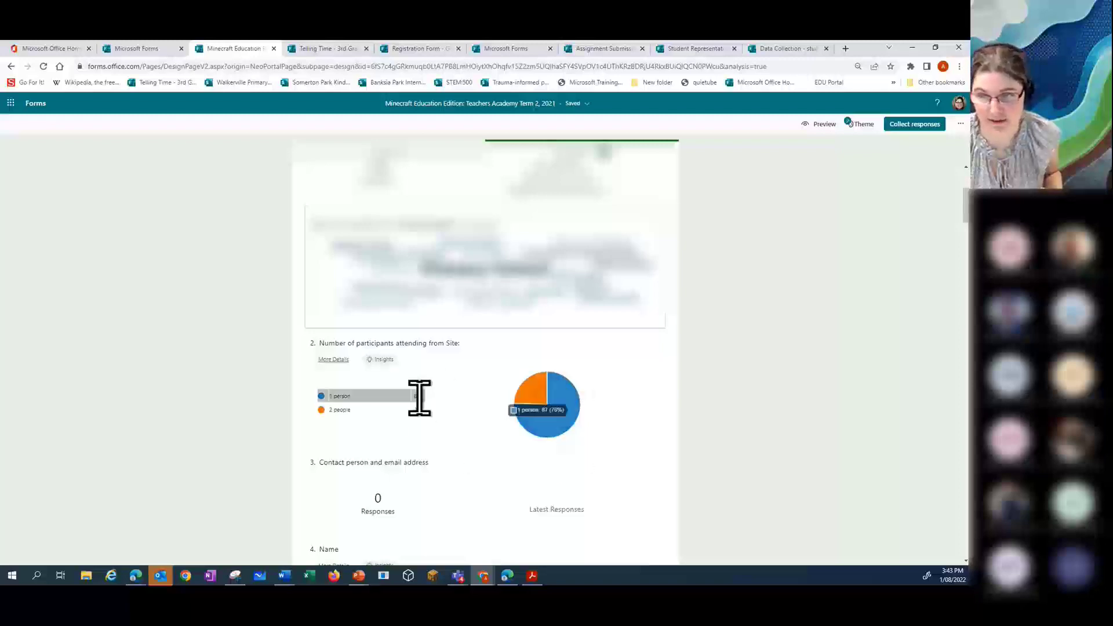
# Step: Look through the charts and word clouds for the remaining questions, including dietary requirements, year level taught and faculty
pyautogui.scroll(-3, 449, 428)
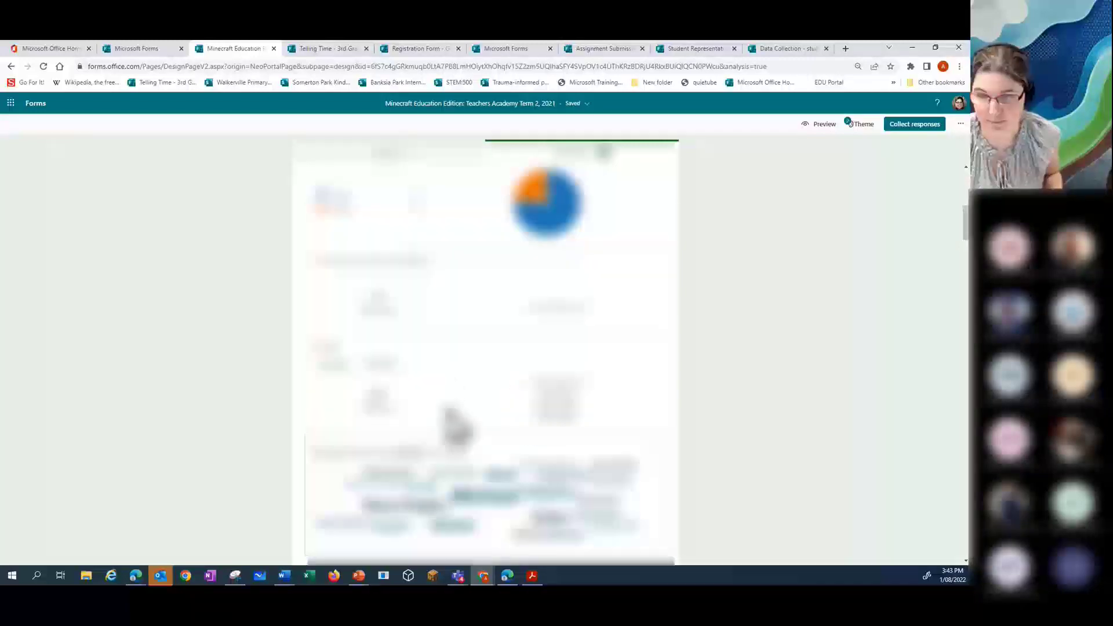
pyautogui.scroll(-5, 457, 424)
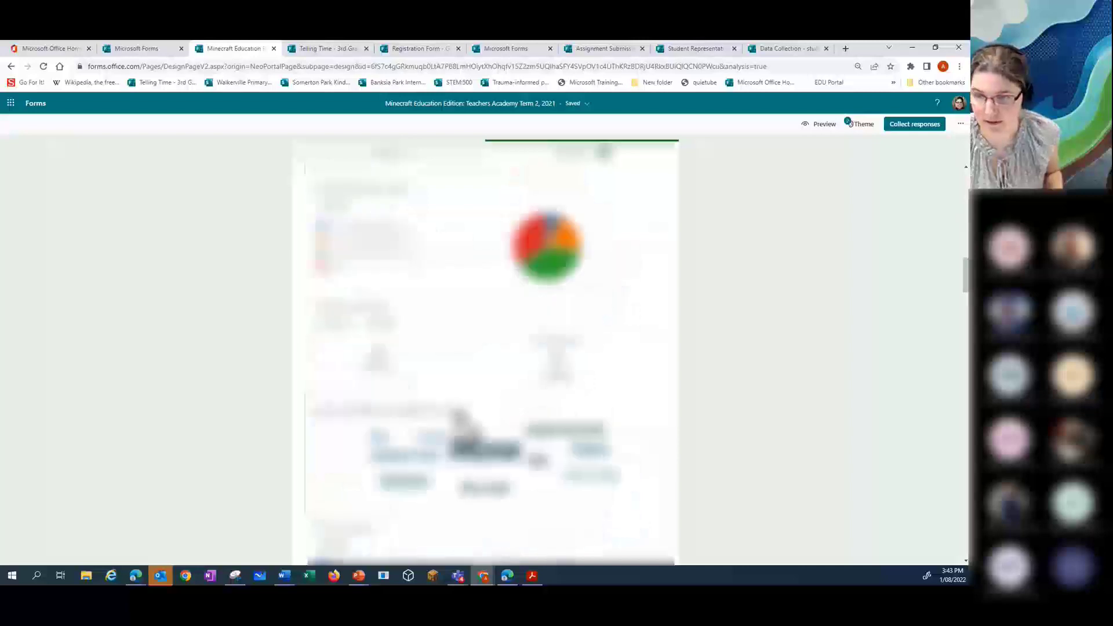
pyautogui.scroll(-3, 461, 420)
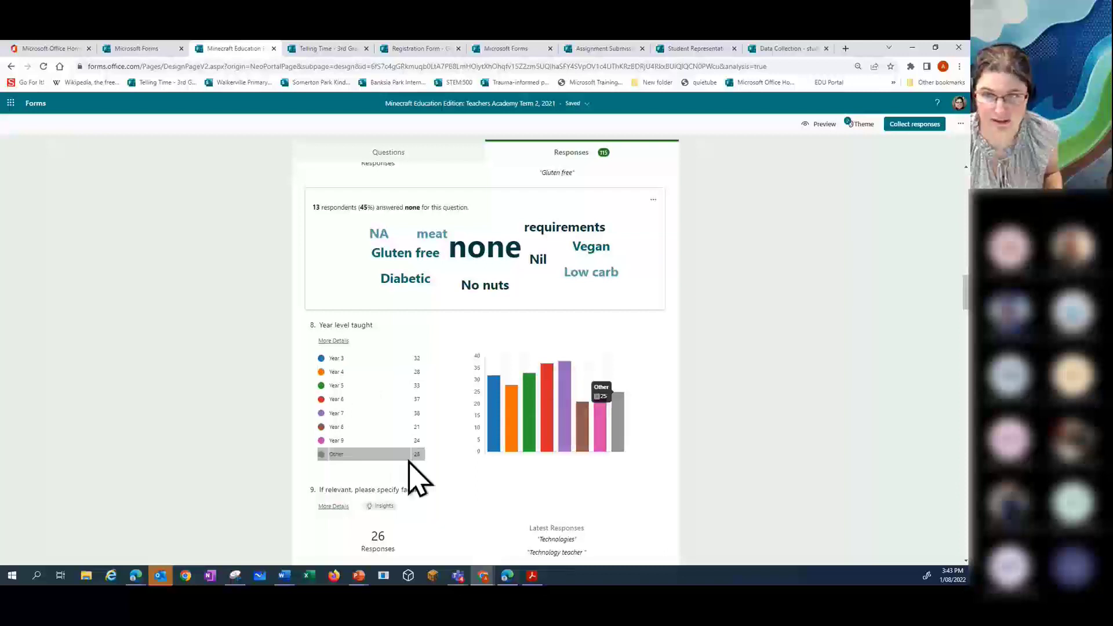
pyautogui.scroll(-10, 455, 490)
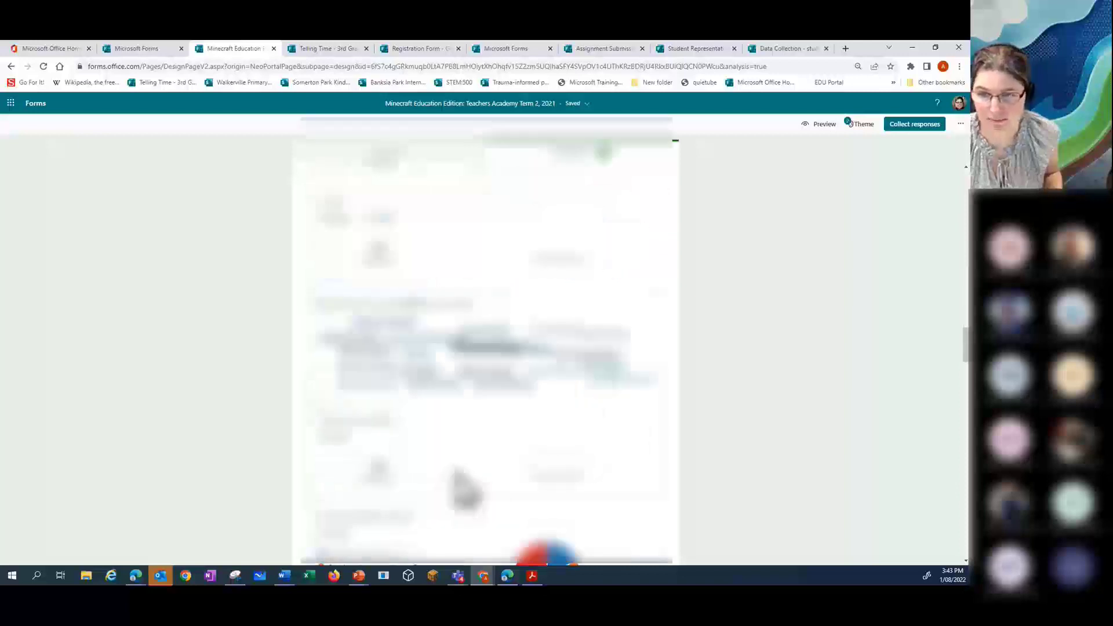
pyautogui.scroll(-4, 455, 470)
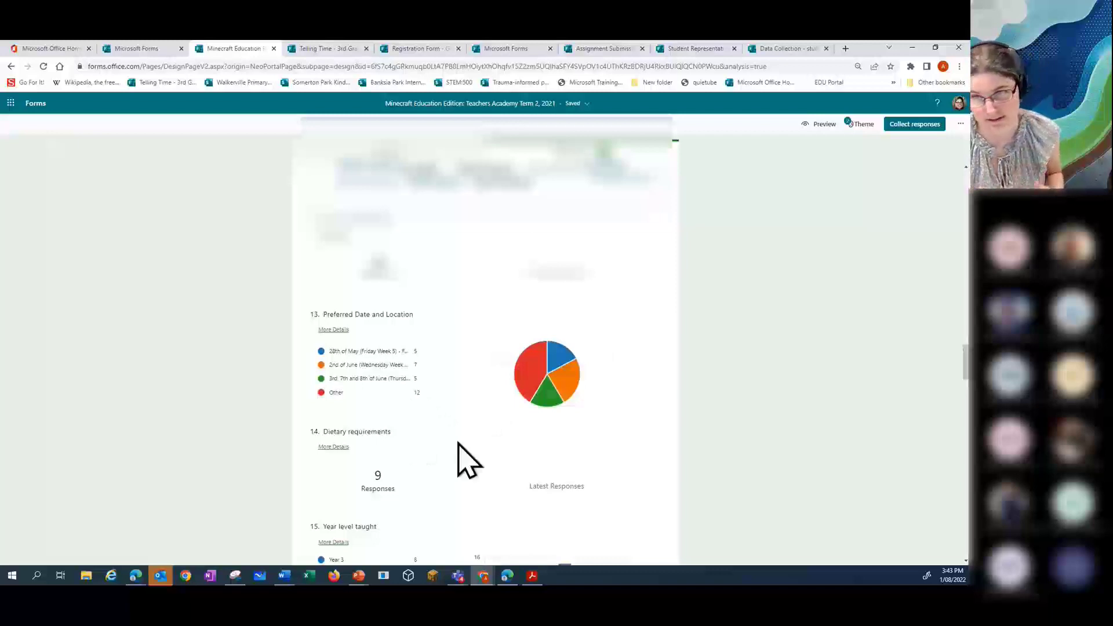
pyautogui.scroll(-7, 459, 445)
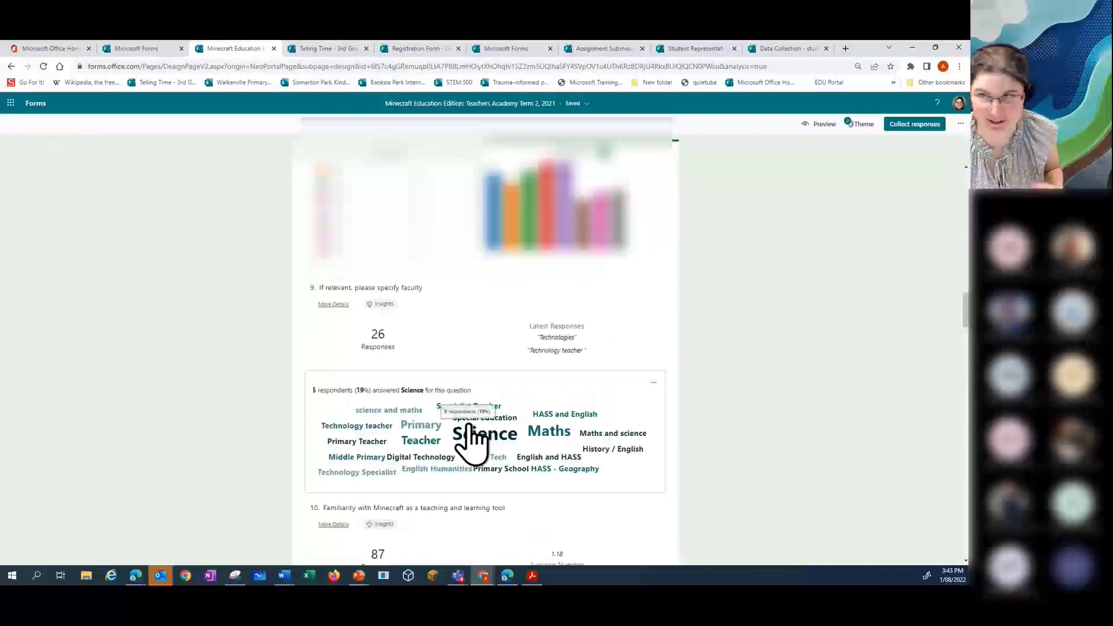
pyautogui.scroll(8, 468, 432)
pyautogui.scroll(5, 480, 441)
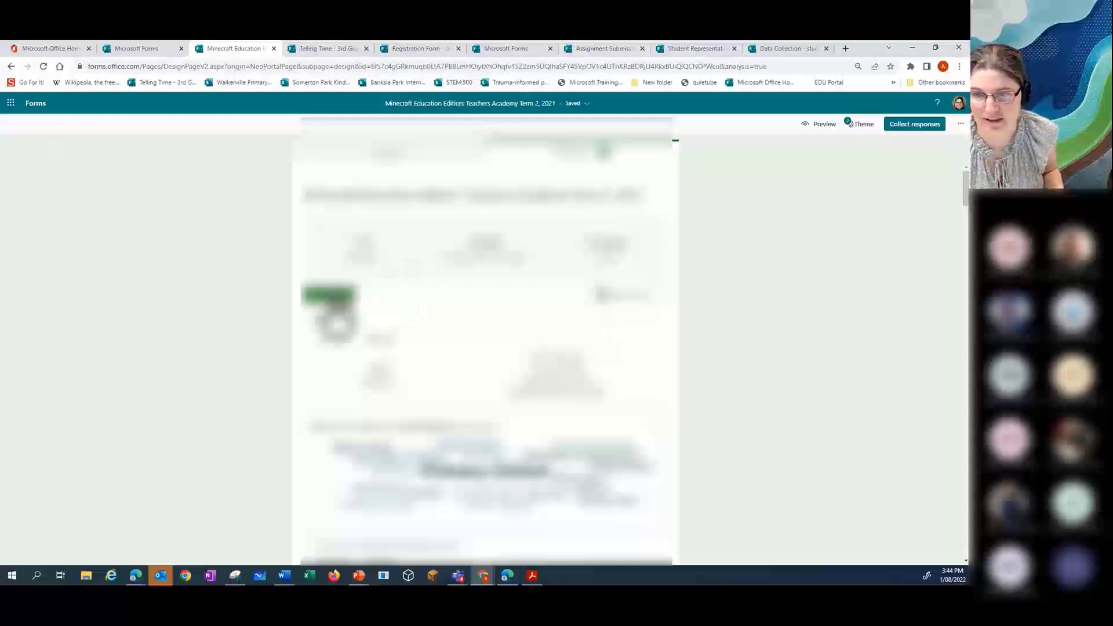
# Step: View the individual results with the list of respondents, and return to the response summary
pyautogui.click(328, 297)
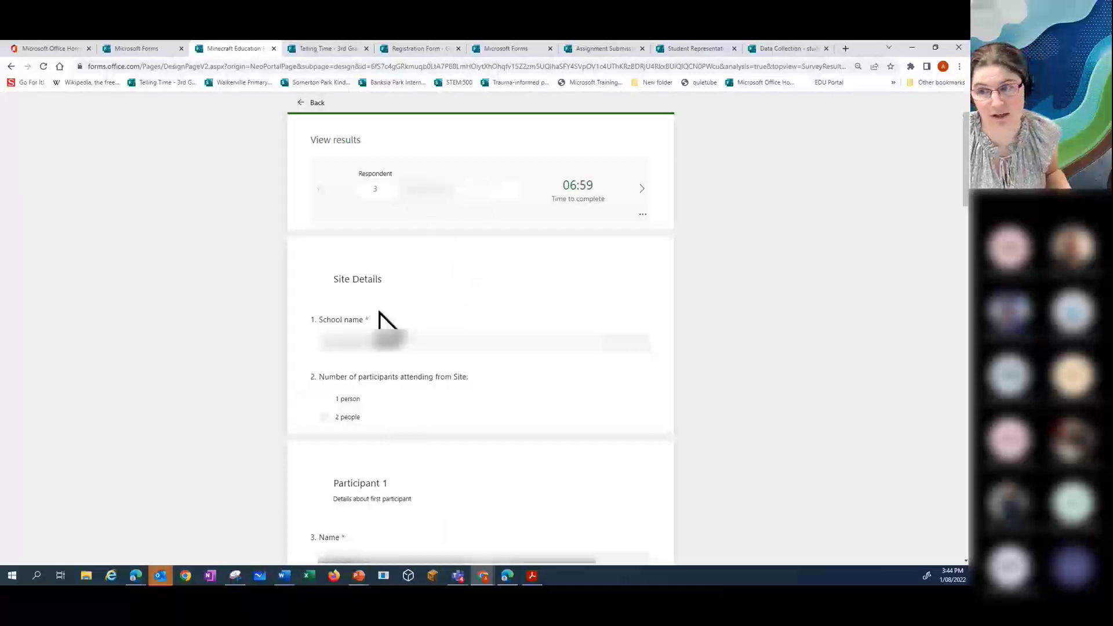
pyautogui.click(498, 191)
pyautogui.moveTo(525, 217)
pyautogui.mouseDown()
pyautogui.moveTo(528, 293)
pyautogui.moveTo(522, 219)
pyautogui.mouseUp()
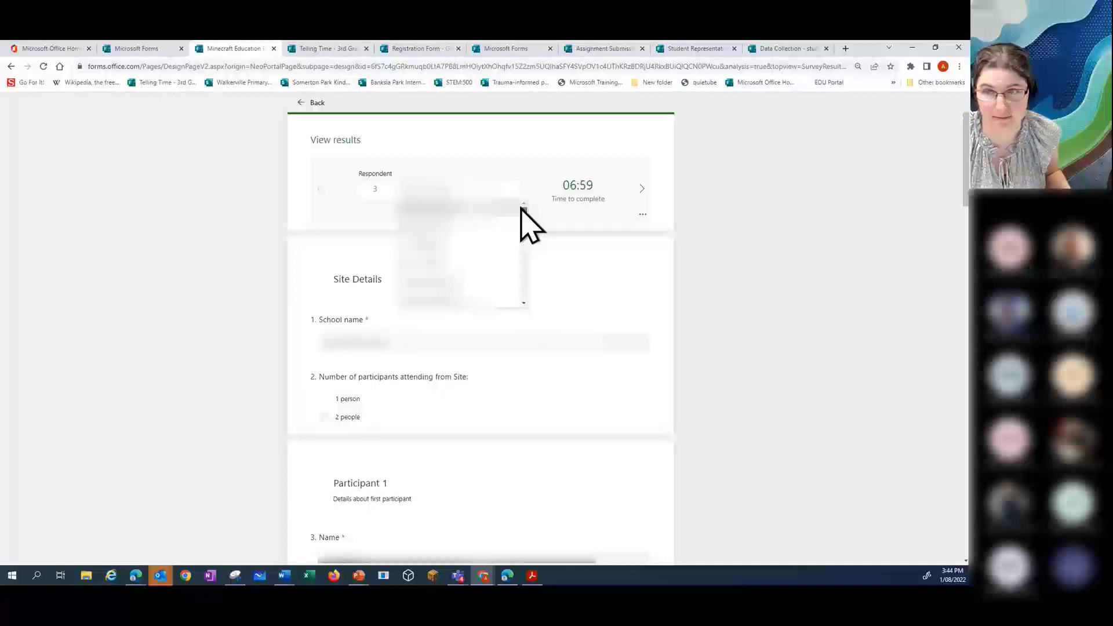
pyautogui.click(305, 105)
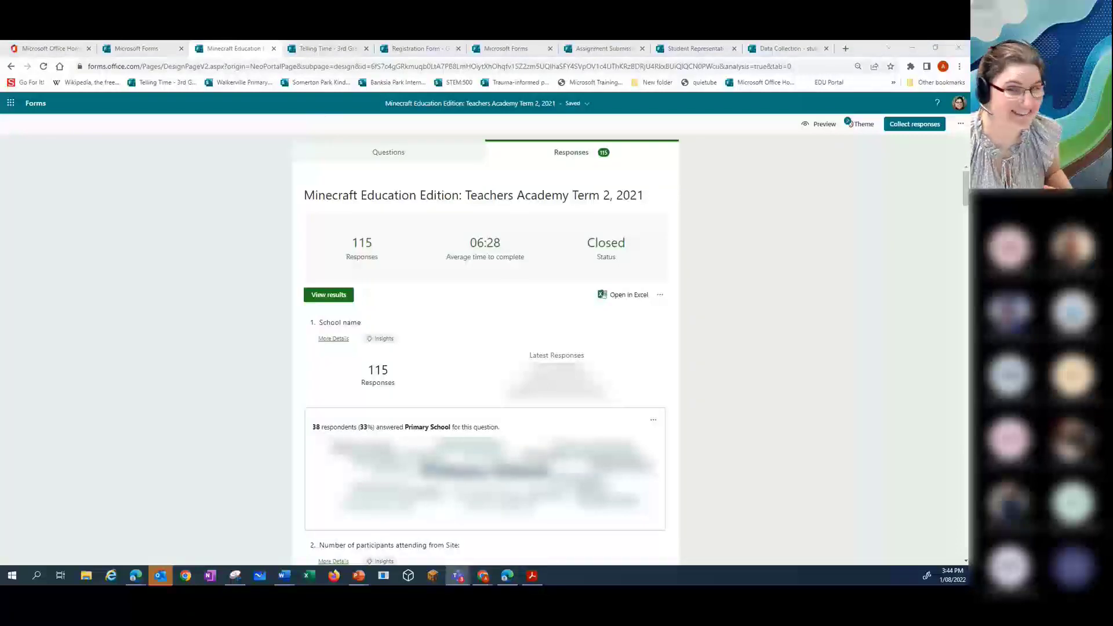
pyautogui.click(139, 50)
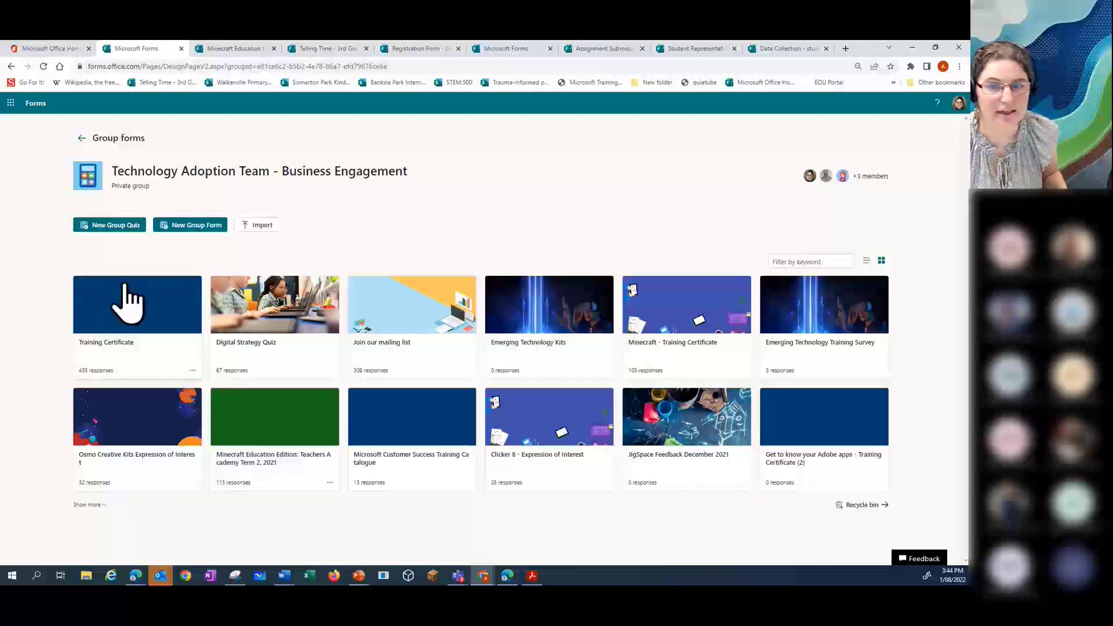
pyautogui.click(84, 140)
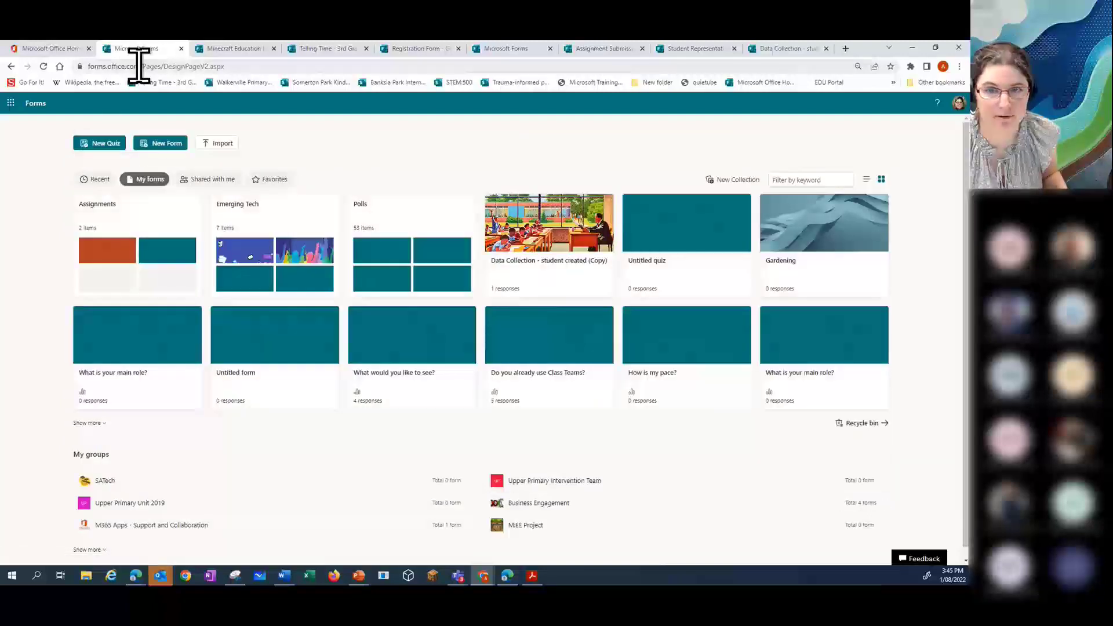
pyautogui.click(139, 66)
pyautogui.click(139, 66)
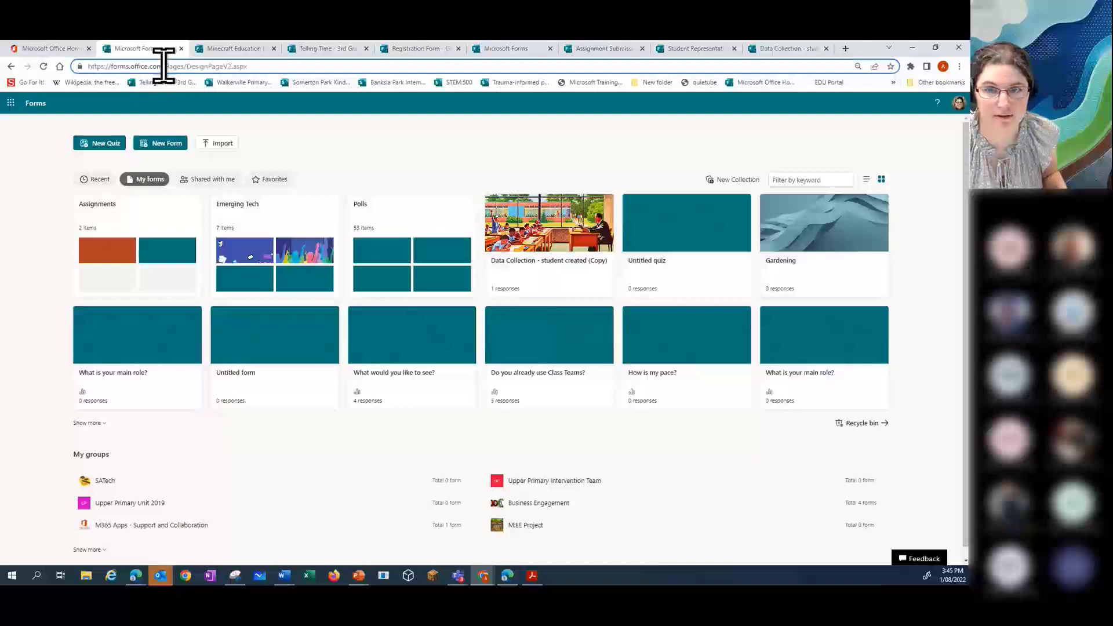
pyautogui.moveTo(162, 67); pyautogui.dragTo(87, 67)
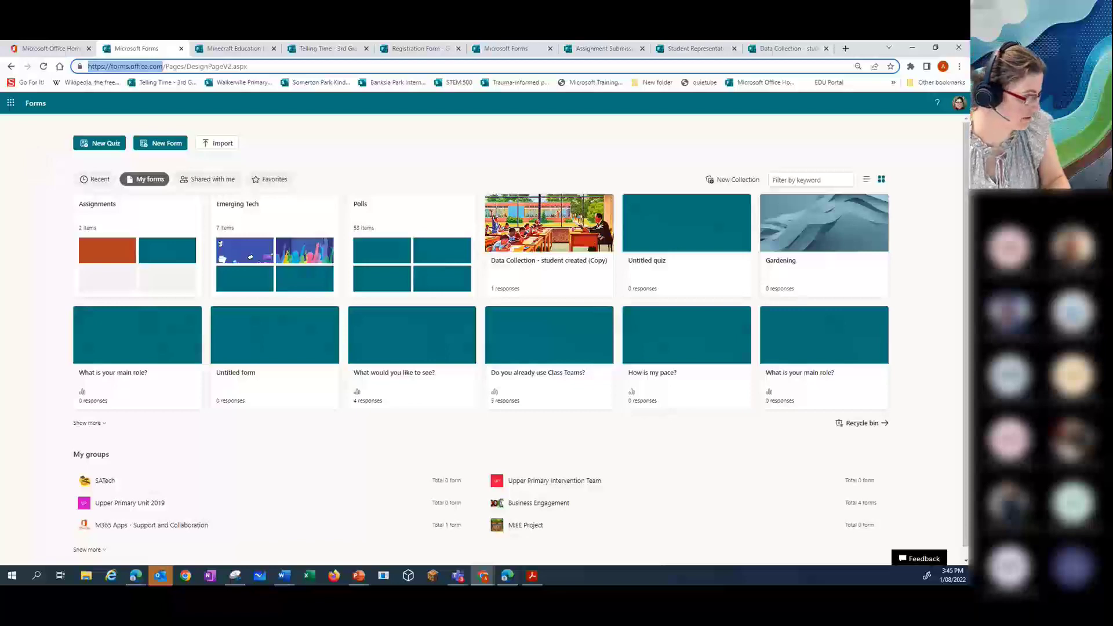
pyautogui.hotkey('alt', 'Tab')
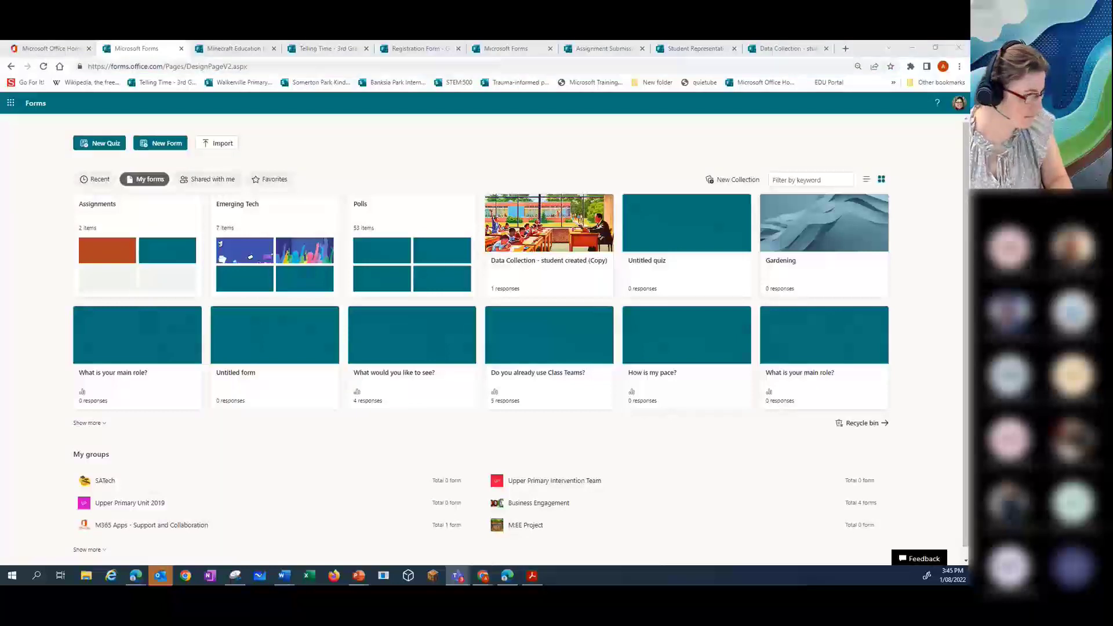
# Step: Create a new personal form and title it "Practise Quiz"
pyautogui.click(167, 144)
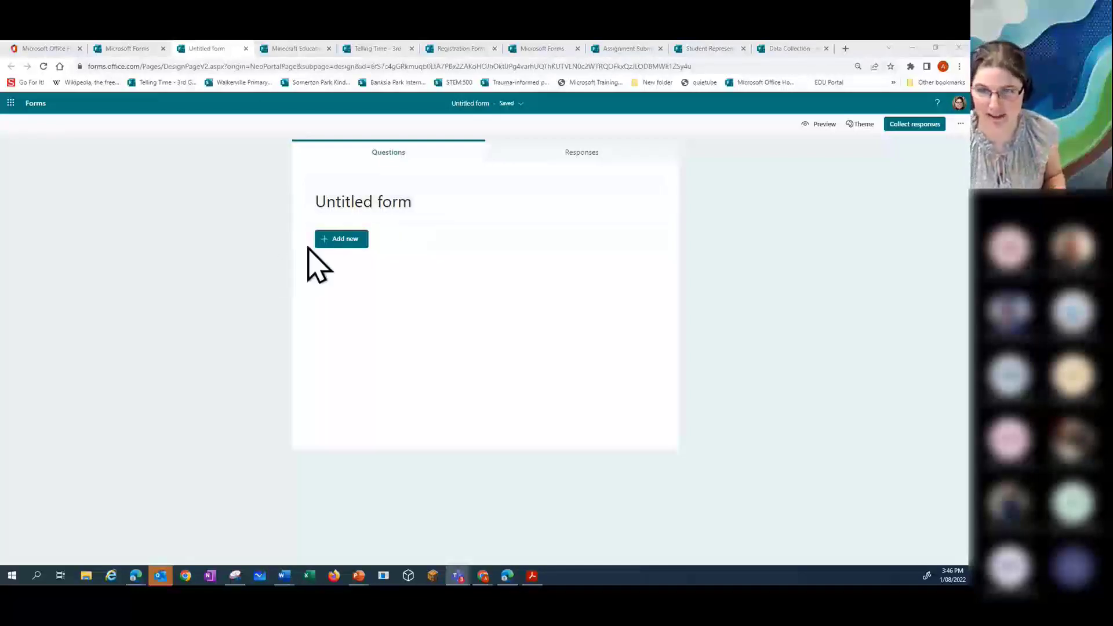
pyautogui.click(439, 208)
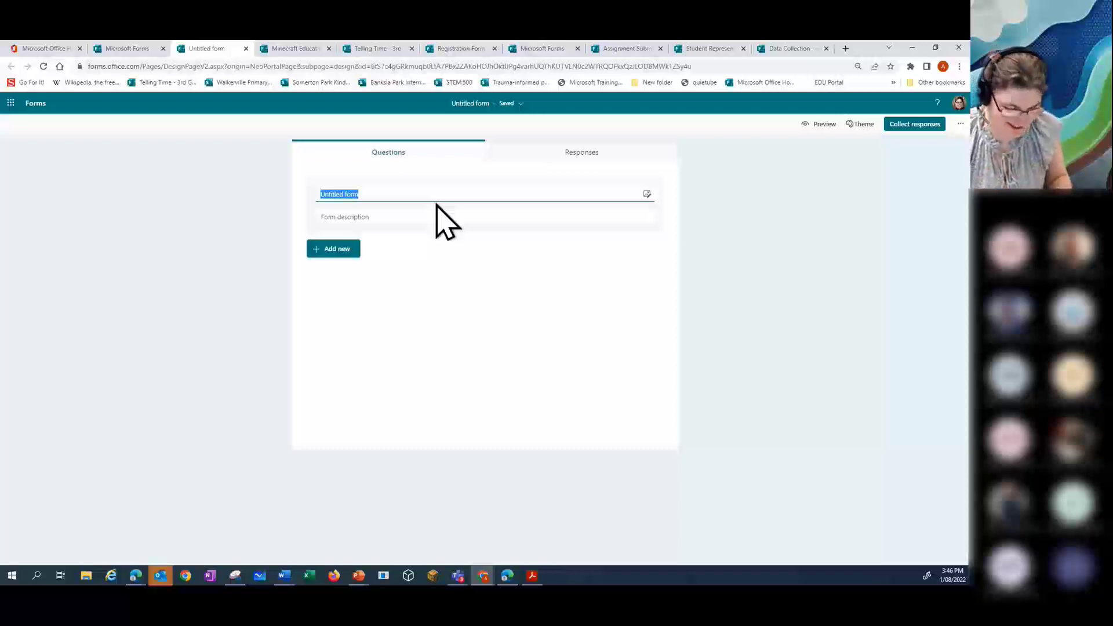
pyautogui.press('BackSpace')
pyautogui.write('Pr')
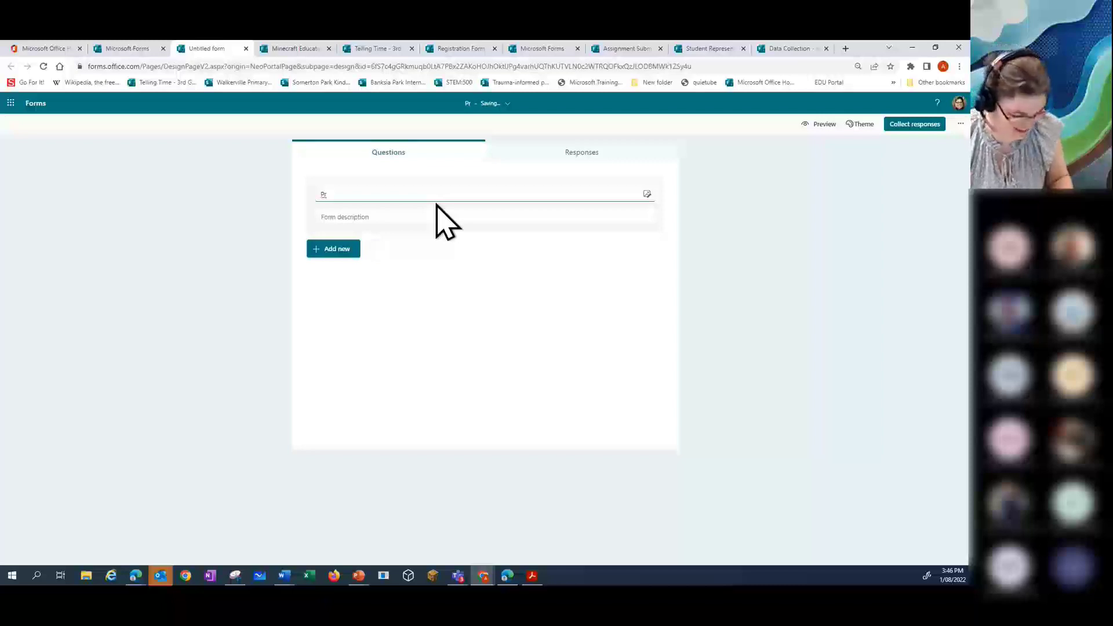
pyautogui.write('actis')
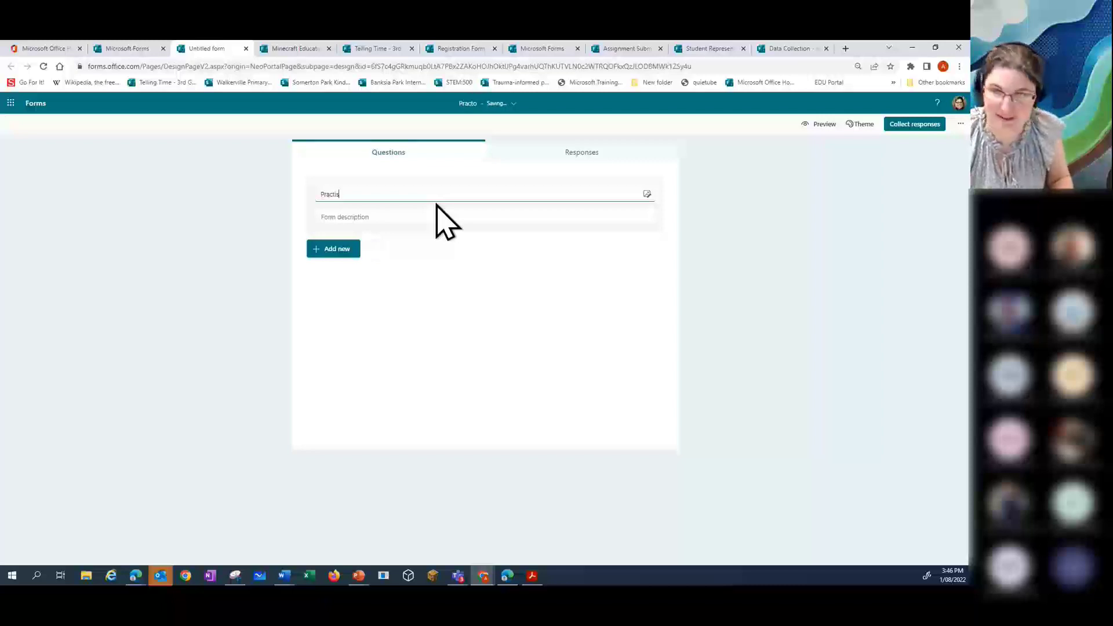
pyautogui.write('e Q')
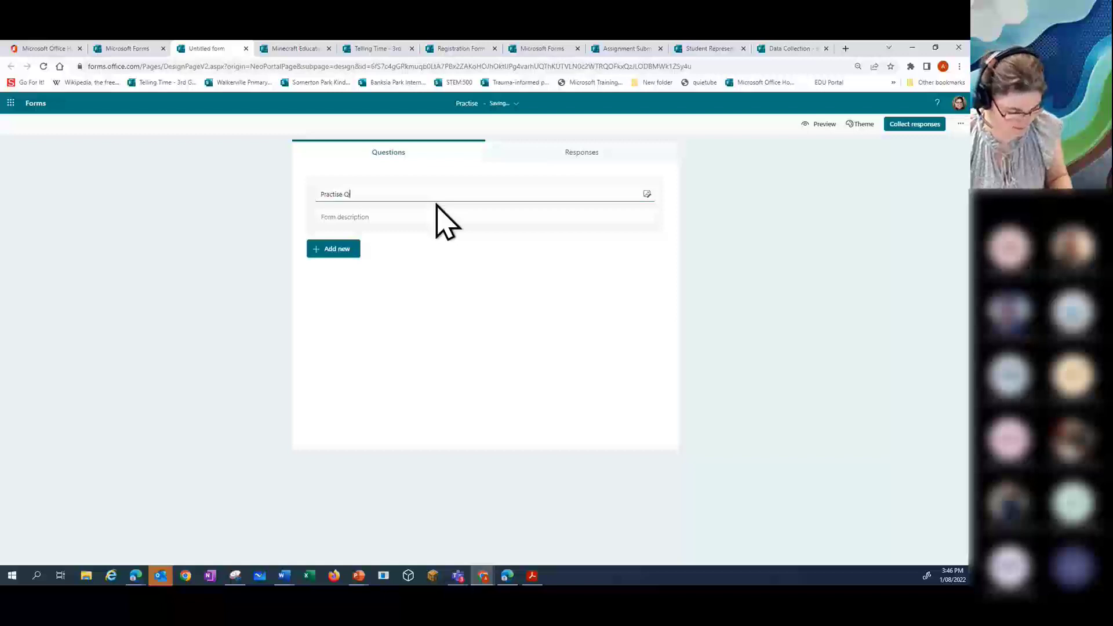
pyautogui.write('i')
pyautogui.write('uiz')
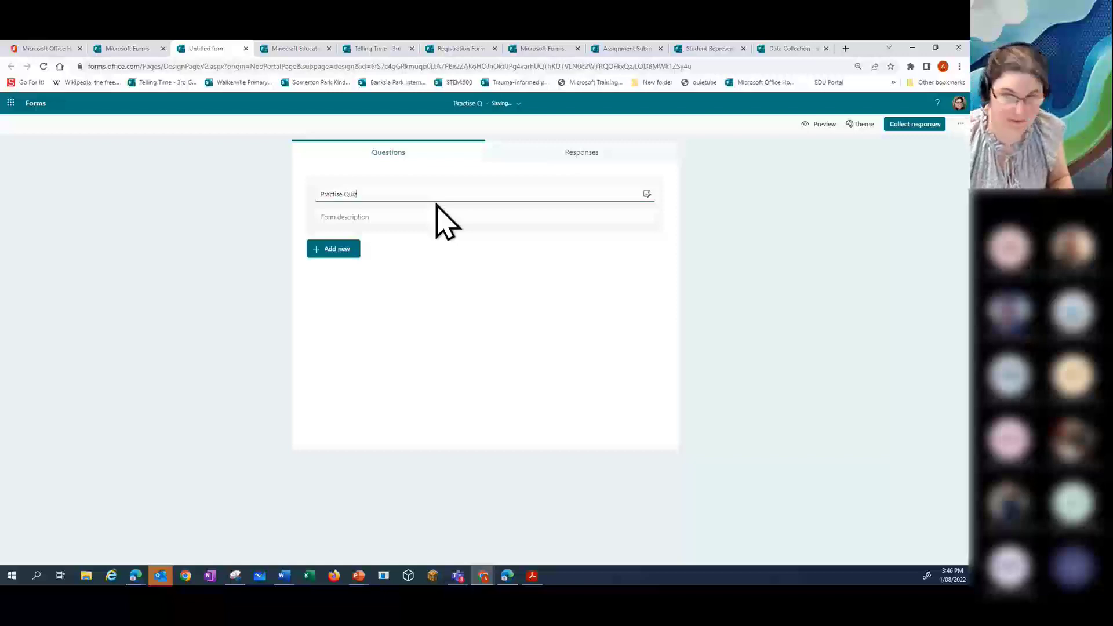
# Step: Enter the form description "Please complete this practise - it isn't a quiz it is a form!!!"
pyautogui.click(332, 217)
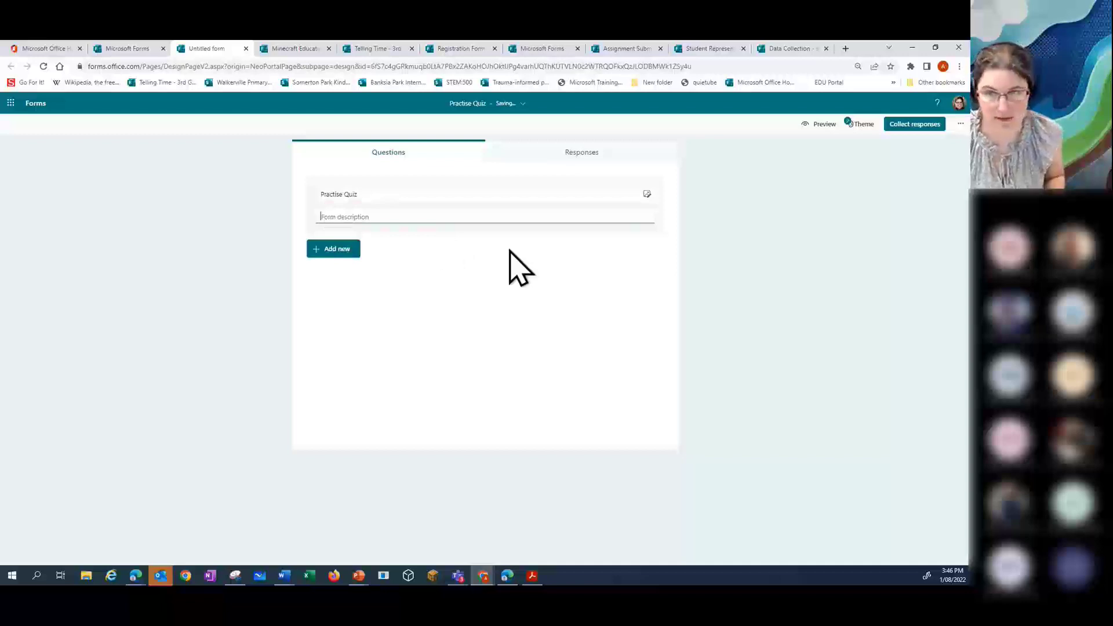
pyautogui.write('Pleas')
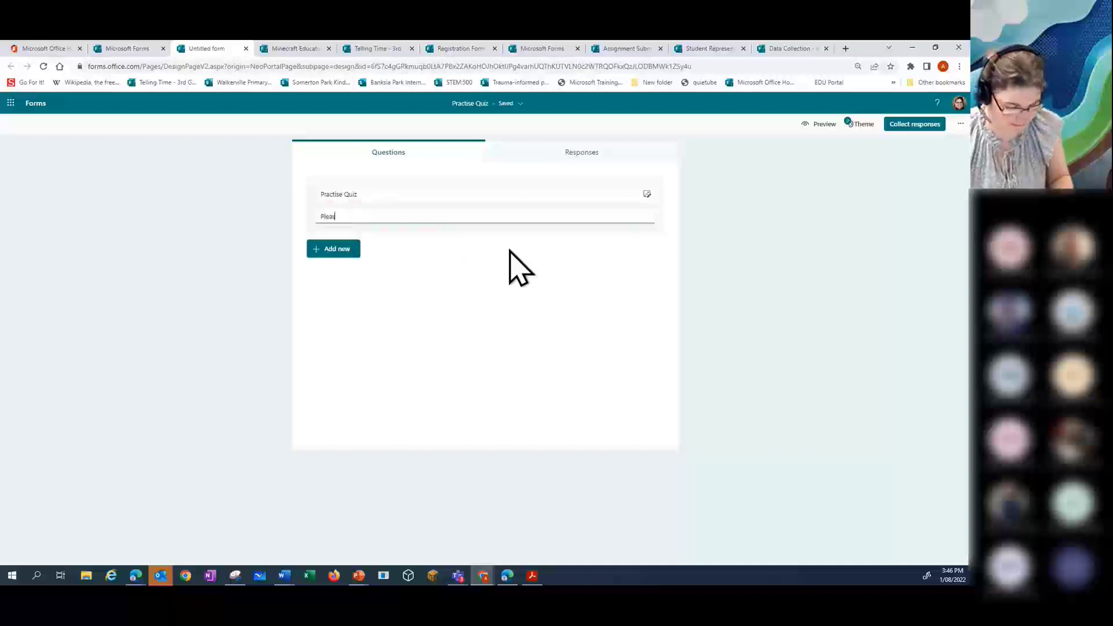
pyautogui.write('e complete this ')
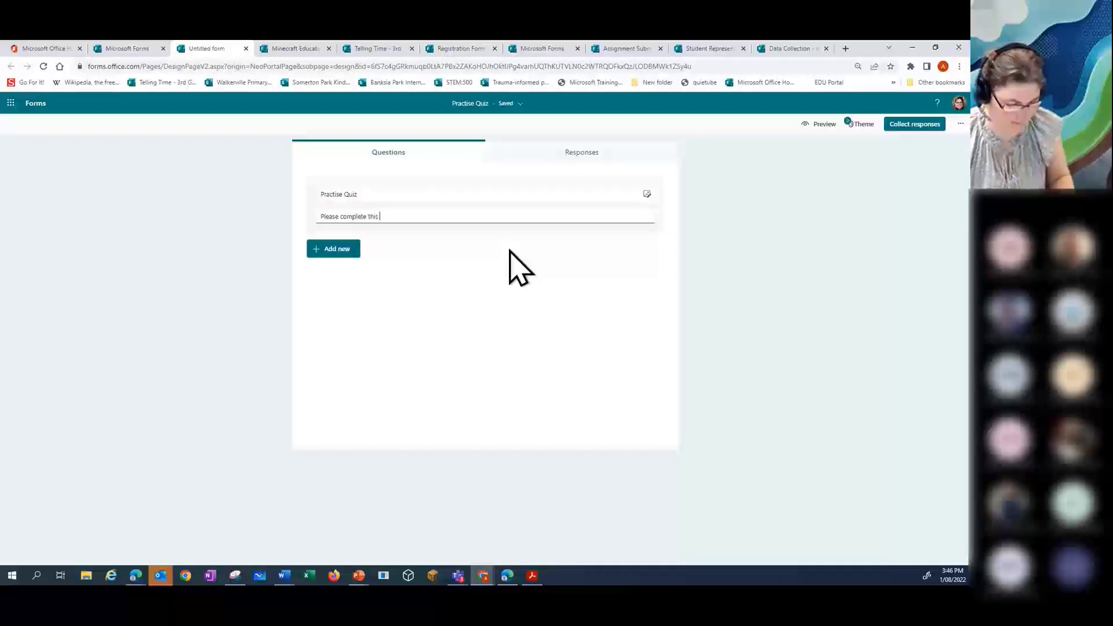
pyautogui.write('practis')
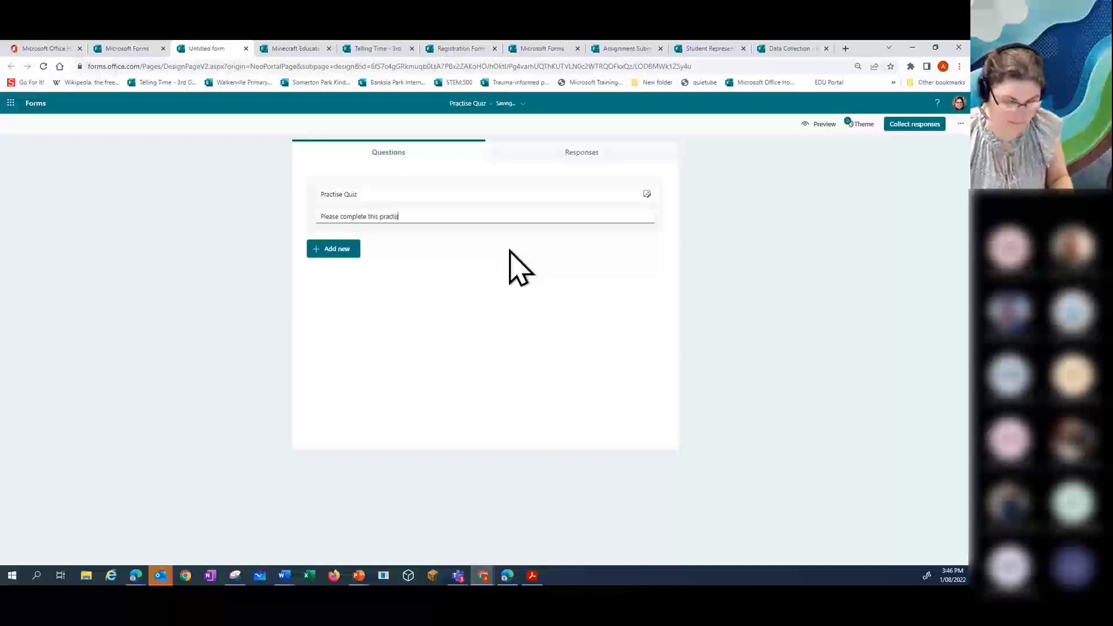
pyautogui.write('e - i')
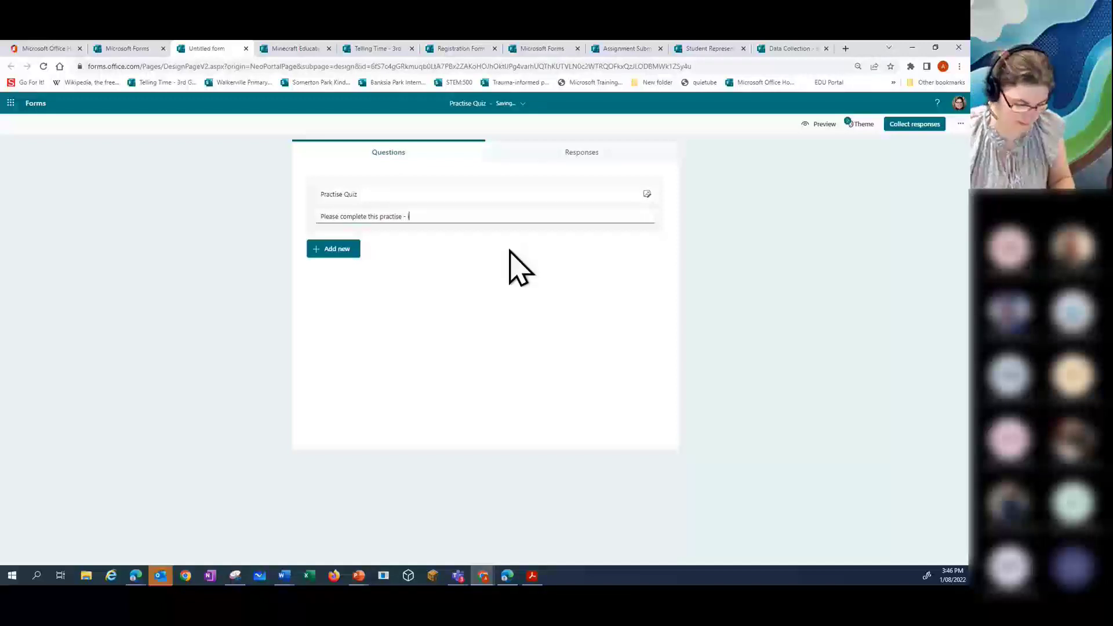
pyautogui.write("t isn't a ")
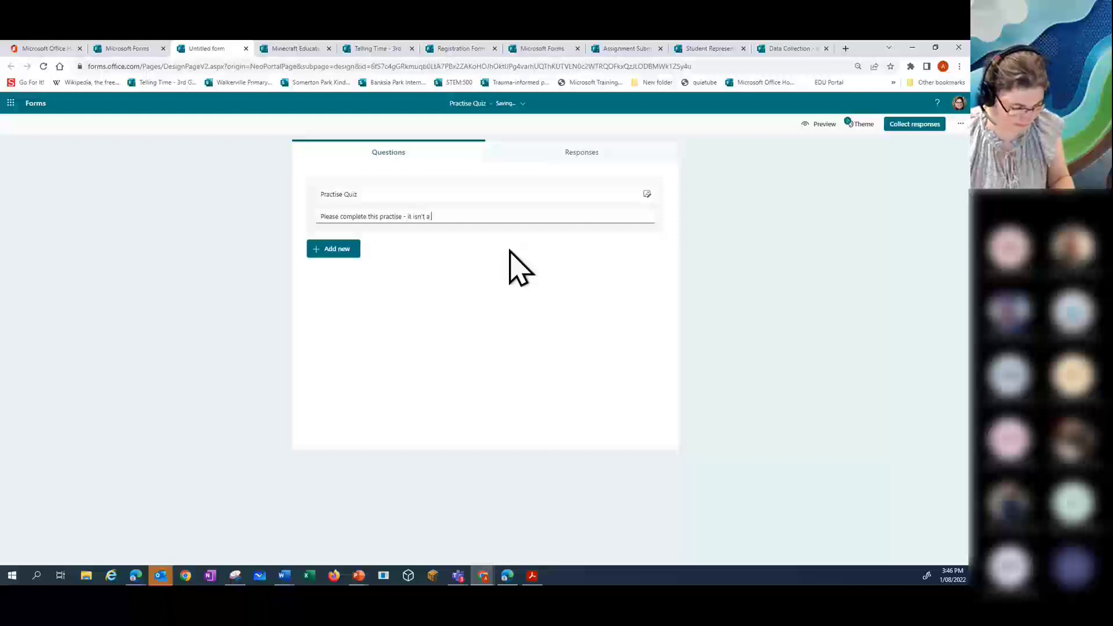
pyautogui.write('quiz it is')
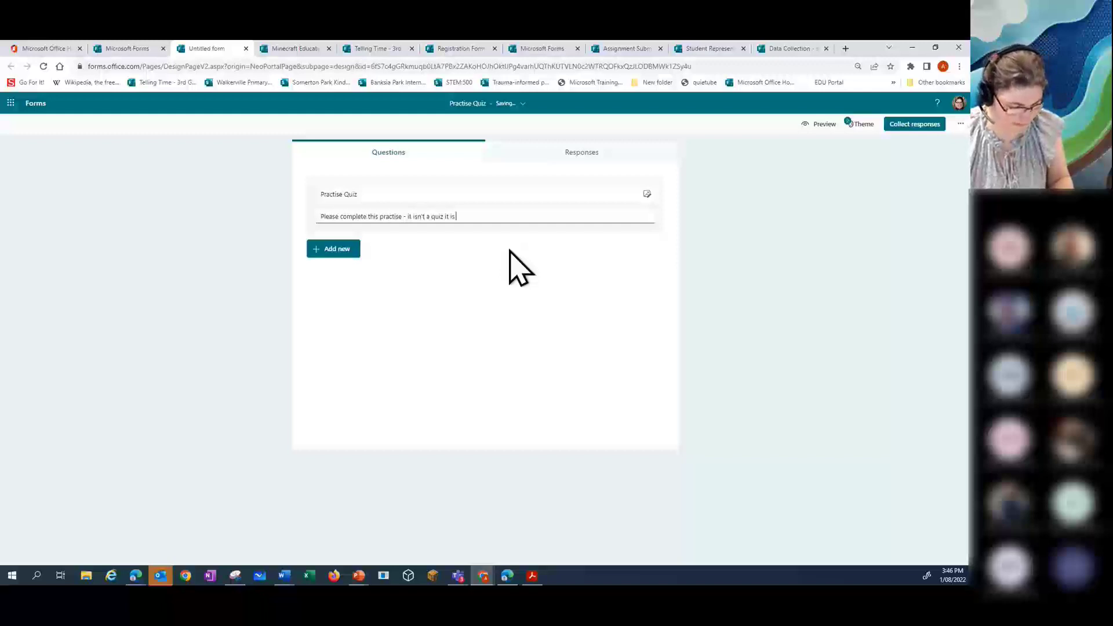
pyautogui.write(' a form!!!')
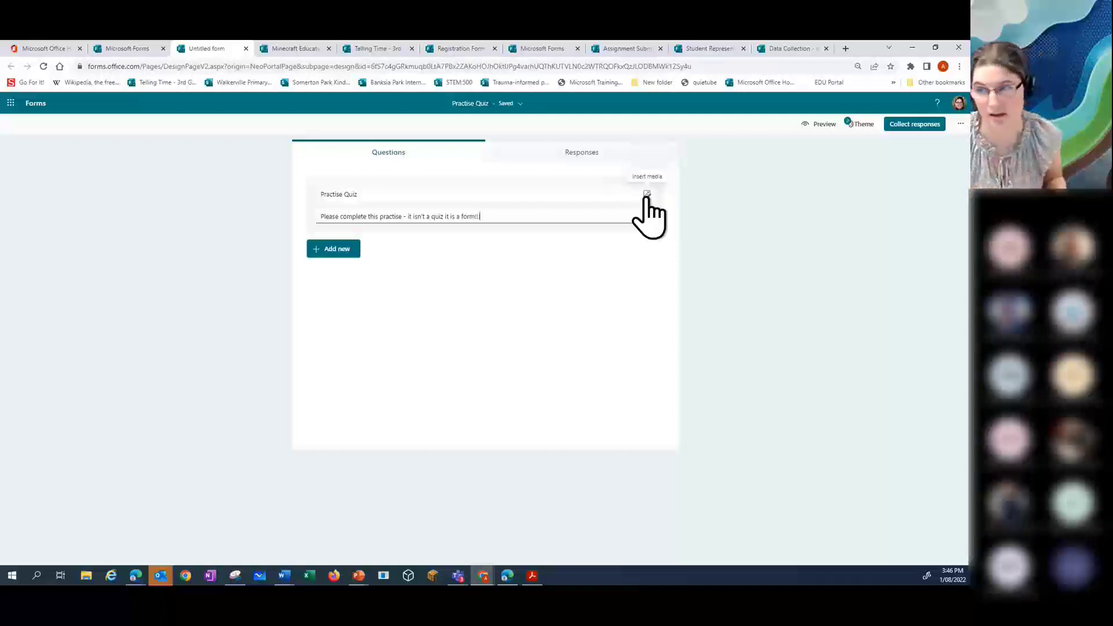
# Step: Add a choice question to the form with the text "What is your favourite colour/s?"
pyautogui.click(341, 255)
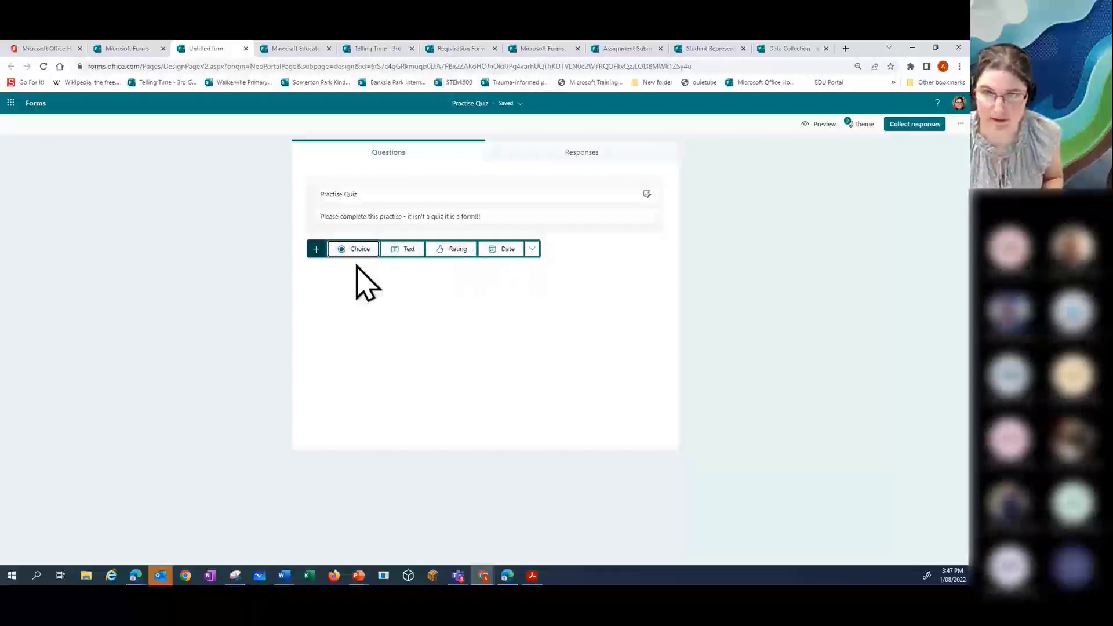
pyautogui.click(353, 251)
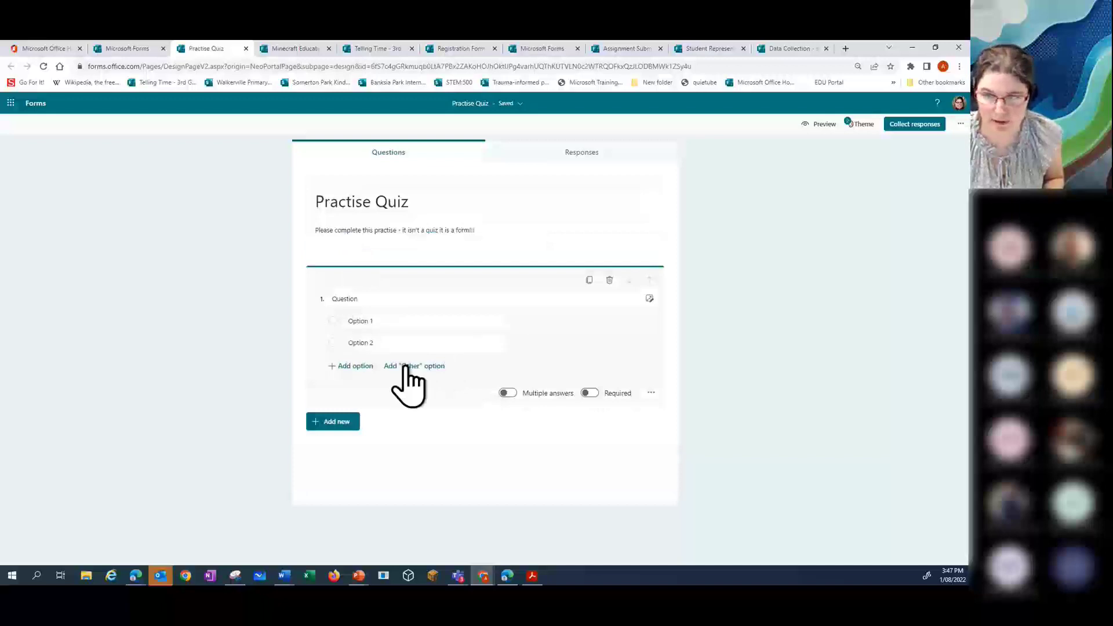
pyautogui.click(390, 298)
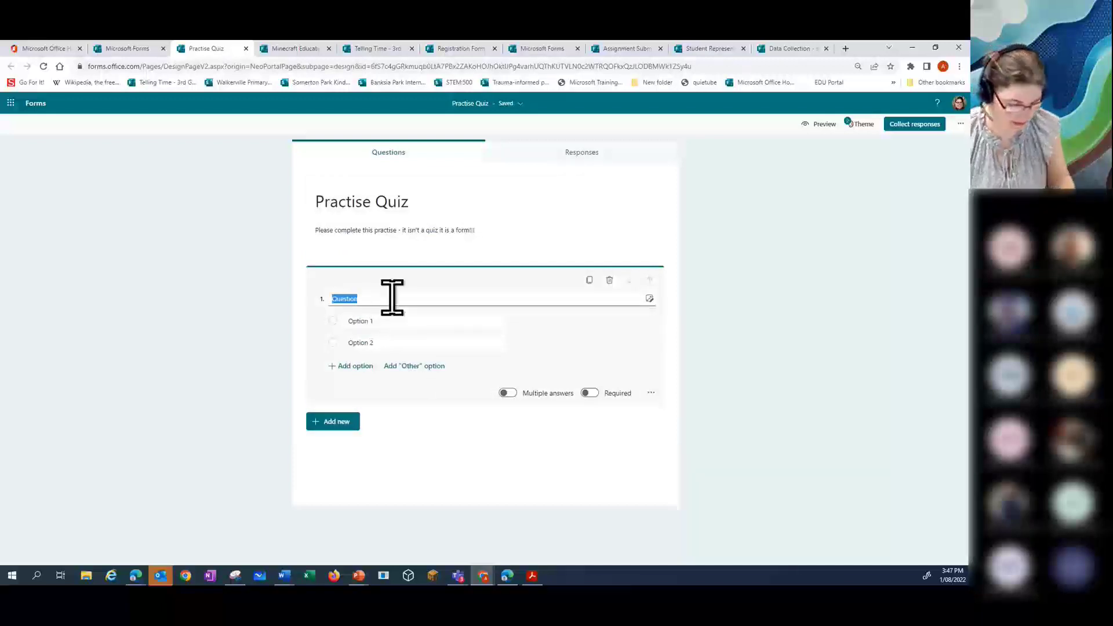
pyautogui.write('What ')
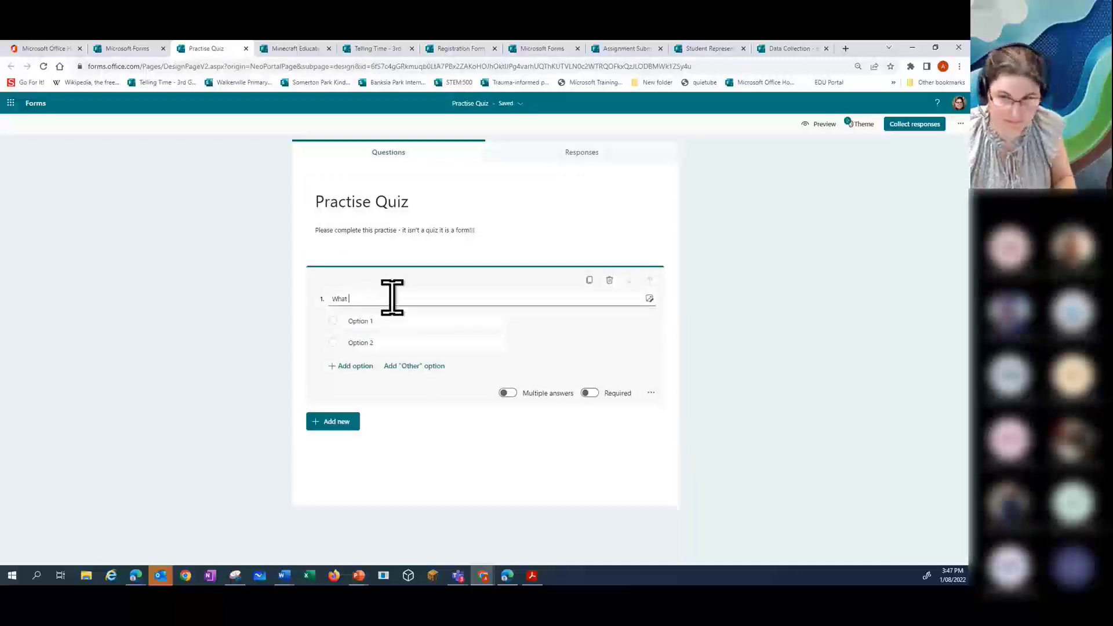
pyautogui.write('is your f')
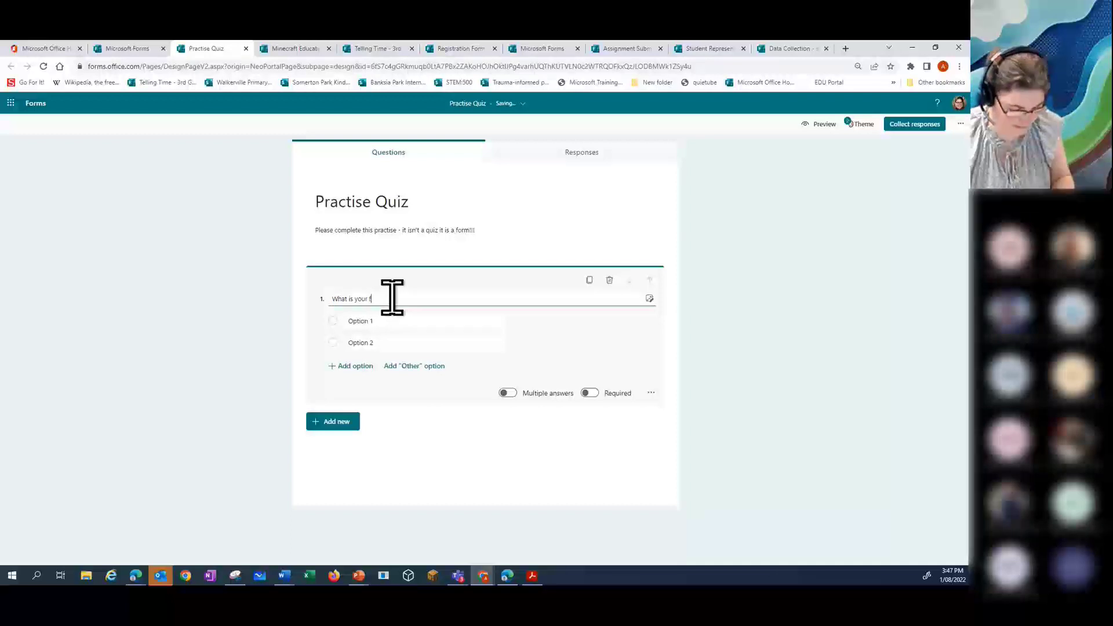
pyautogui.write('avouri')
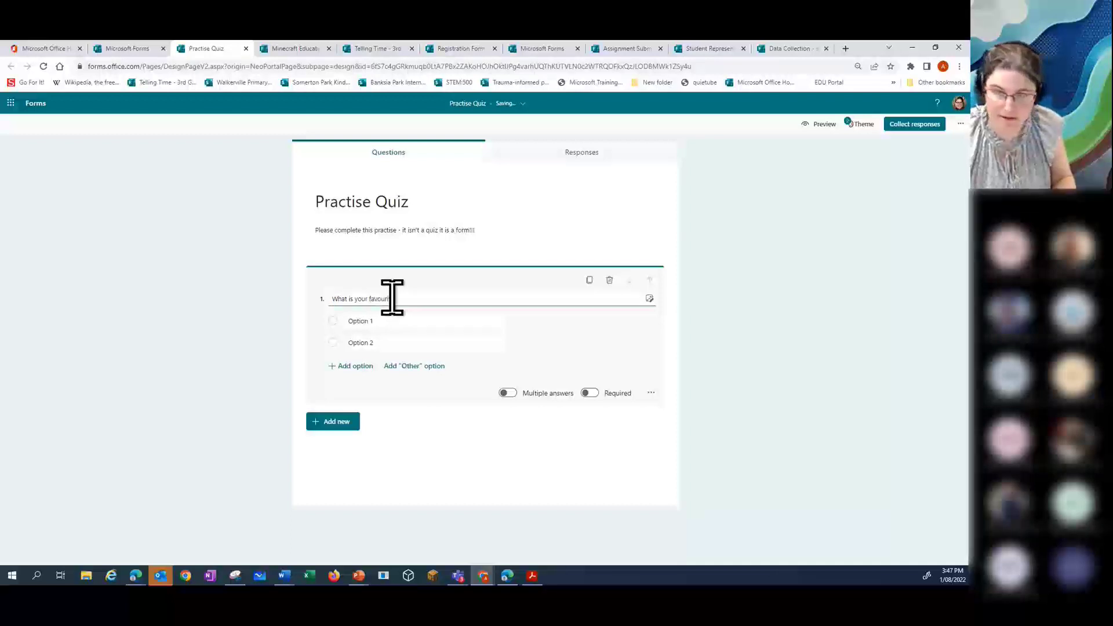
pyautogui.write('te colour/s?')
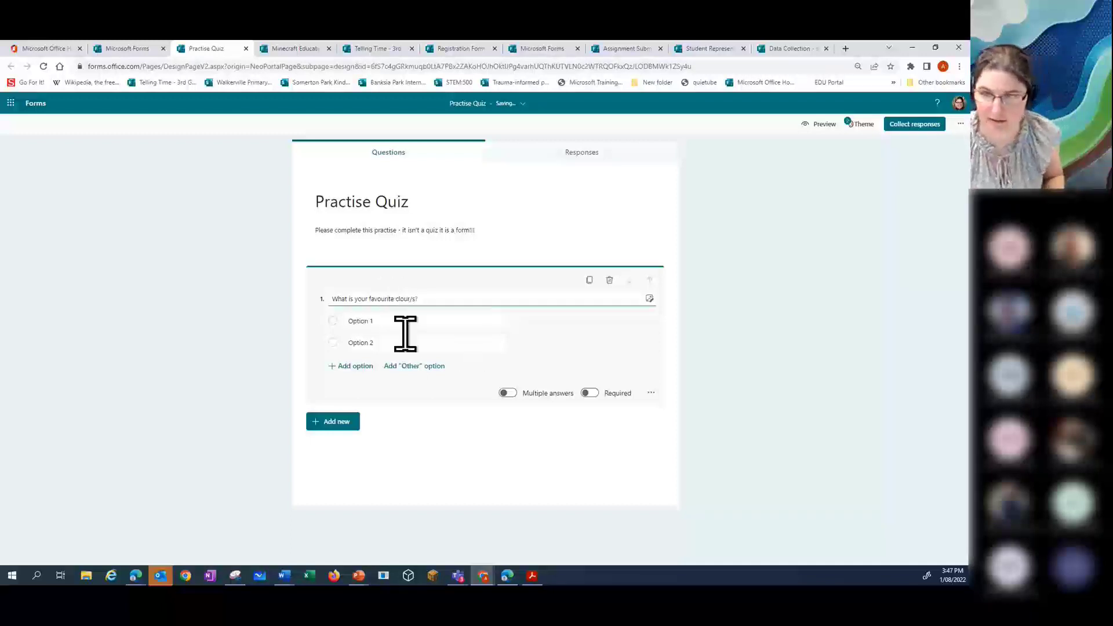
pyautogui.write('o')
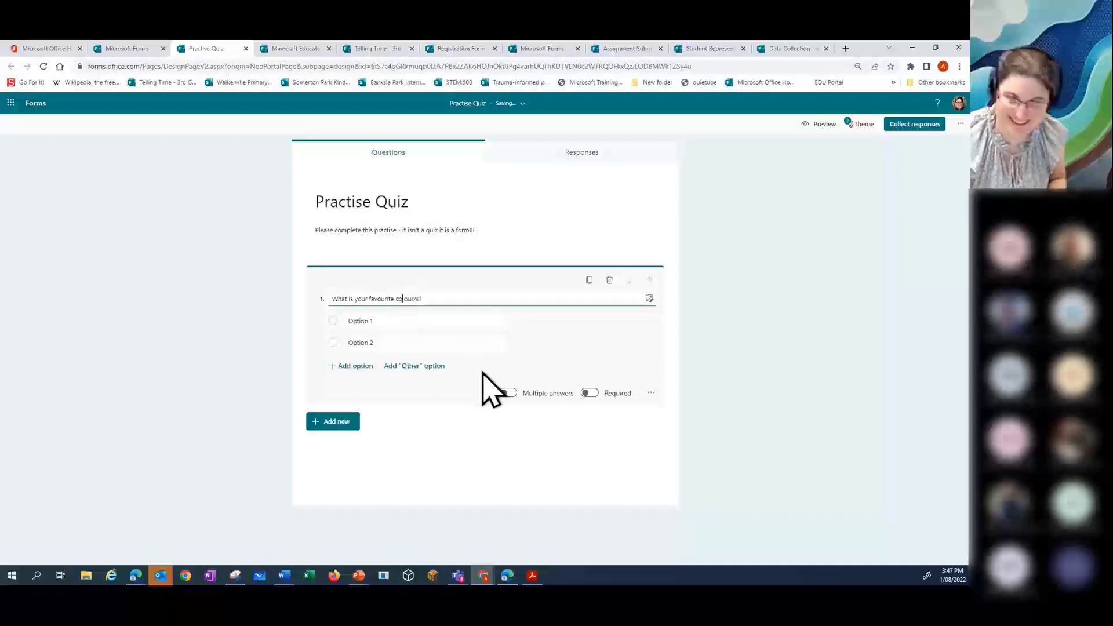
pyautogui.click(486, 300)
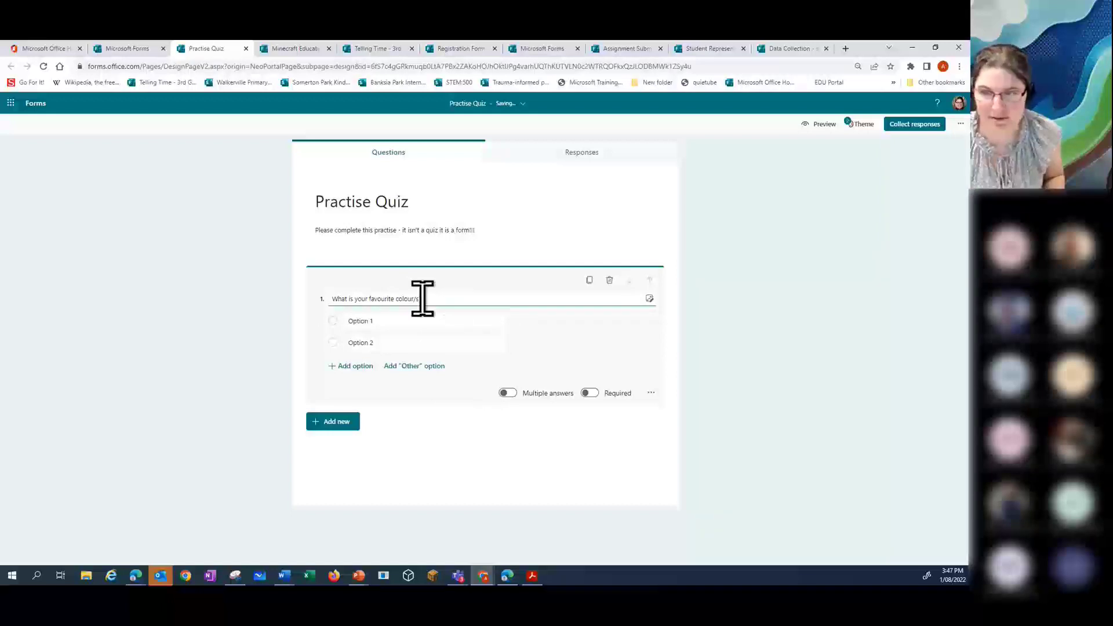
# Step: Fill in the colour question's answer options as red, Blue, Yellow, Green, Orange and Purple, using the suggested colours after red
pyautogui.click(404, 321)
pyautogui.write('r')
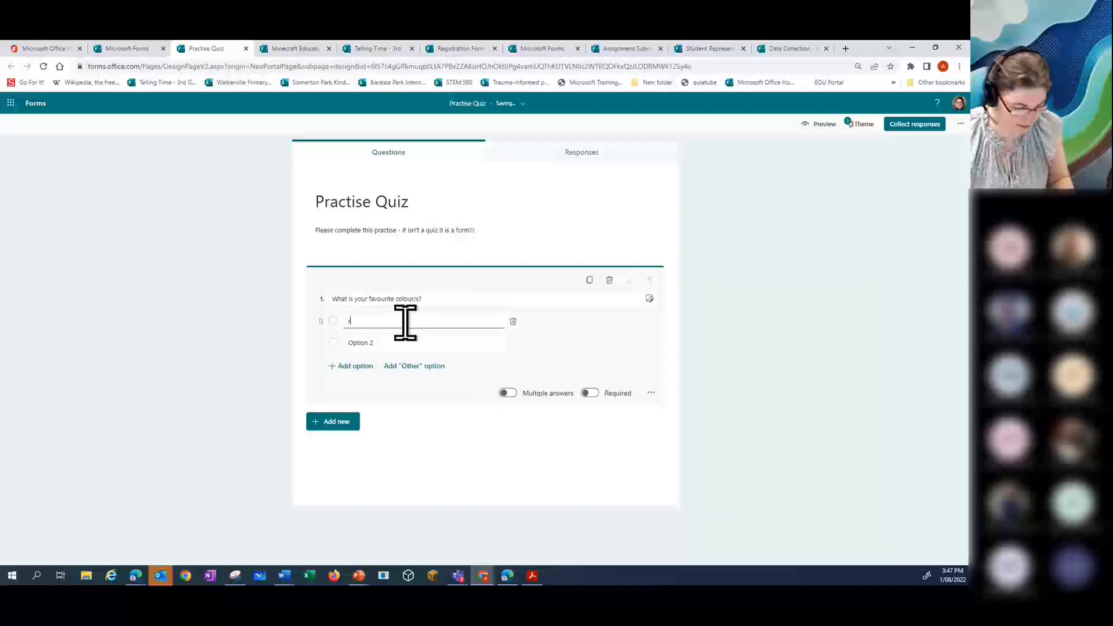
pyautogui.write('ed')
pyautogui.click(392, 343)
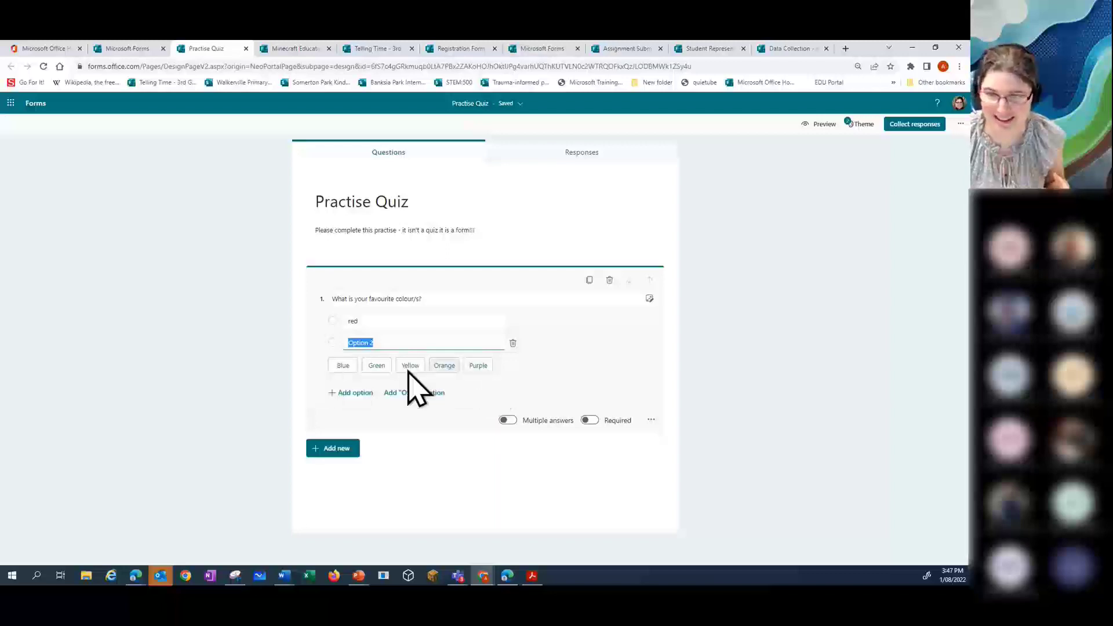
pyautogui.click(342, 366)
pyautogui.click(376, 367)
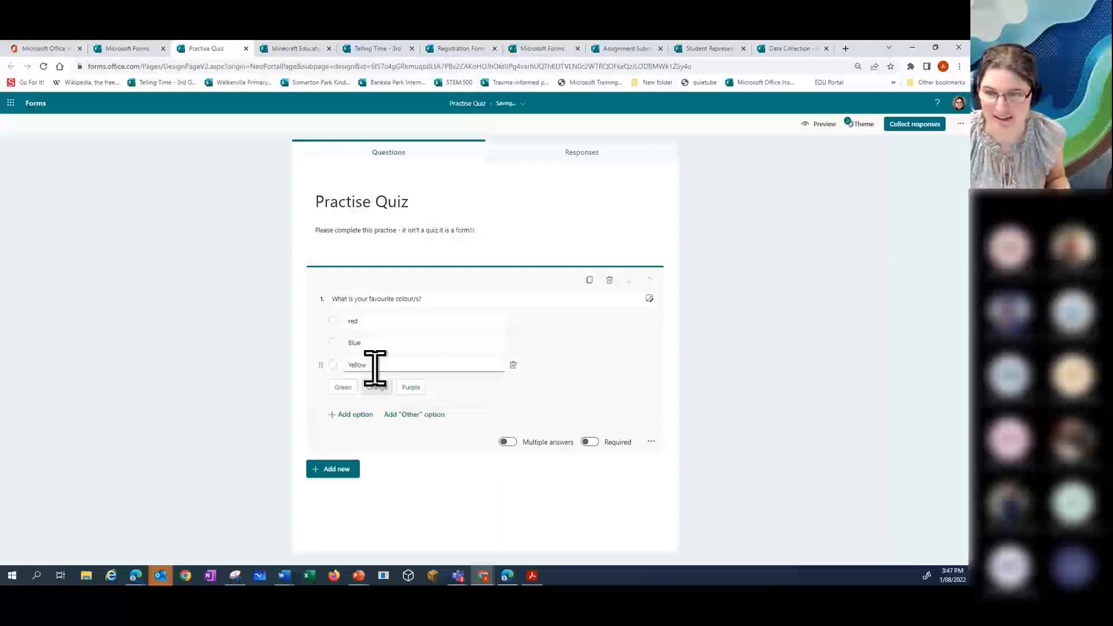
pyautogui.click(344, 387)
pyautogui.click(342, 409)
pyautogui.click(346, 429)
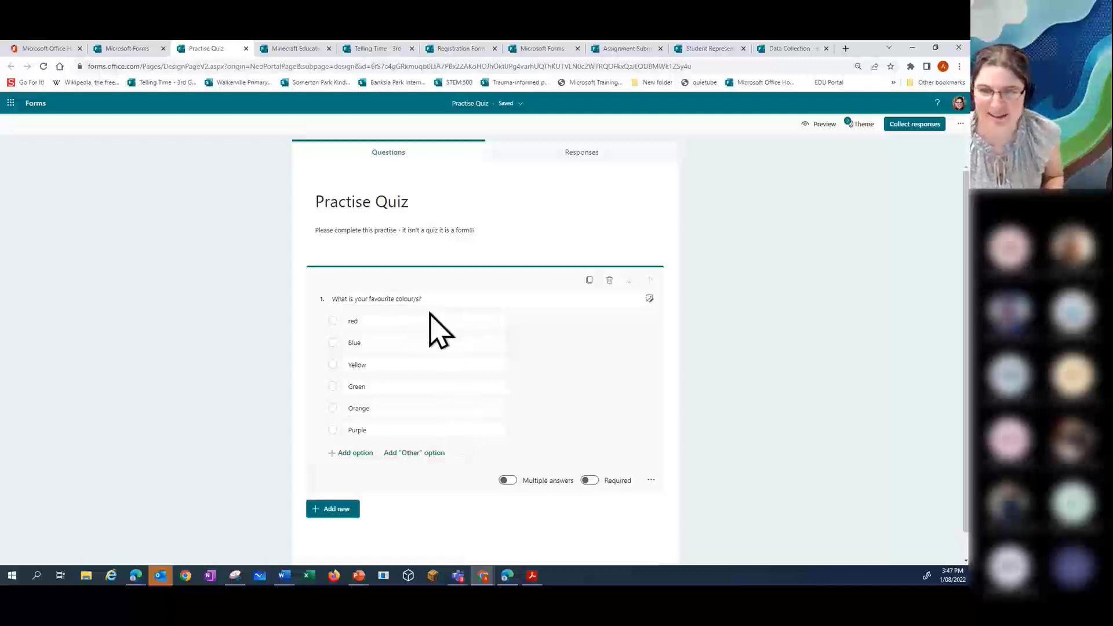
# Step: Allow multiple answers for the favourite colour question and make it required
pyautogui.click(508, 481)
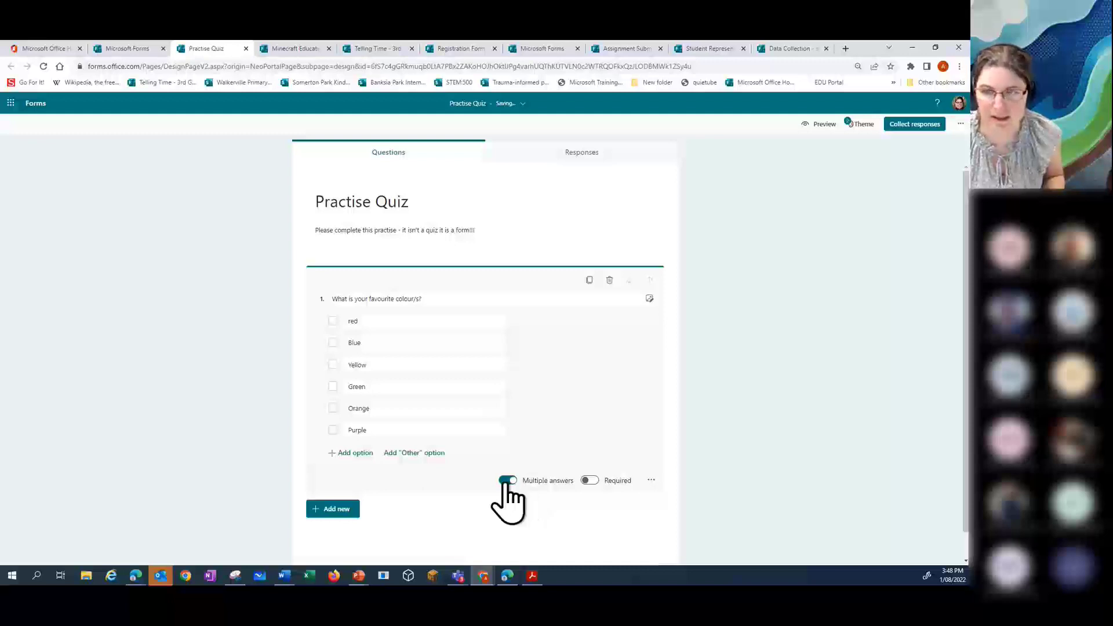
pyautogui.click(508, 481)
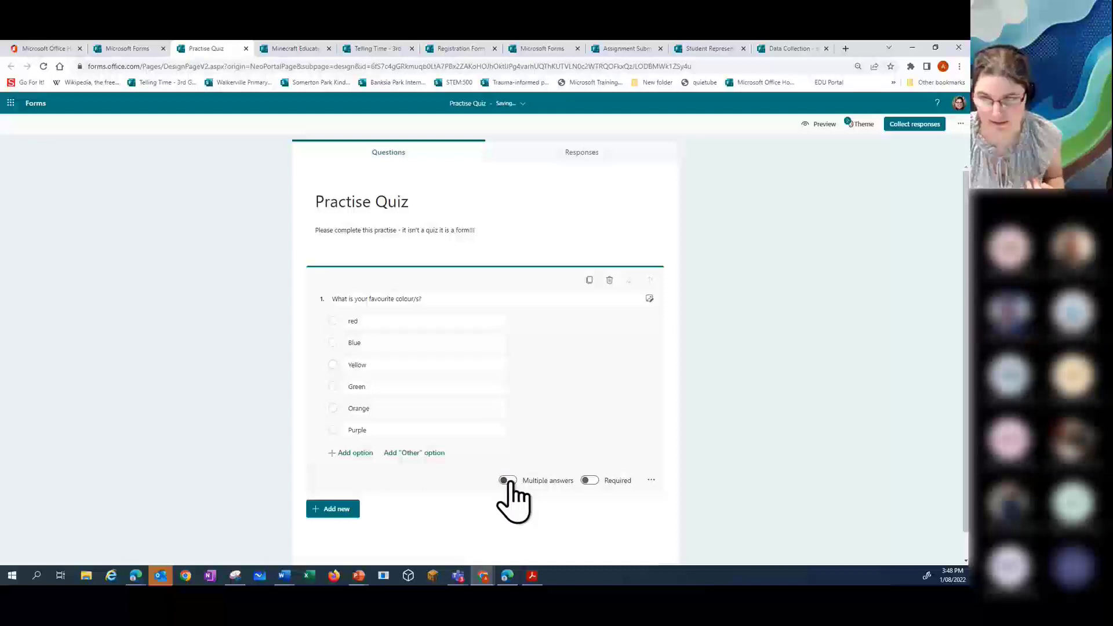
pyautogui.click(508, 481)
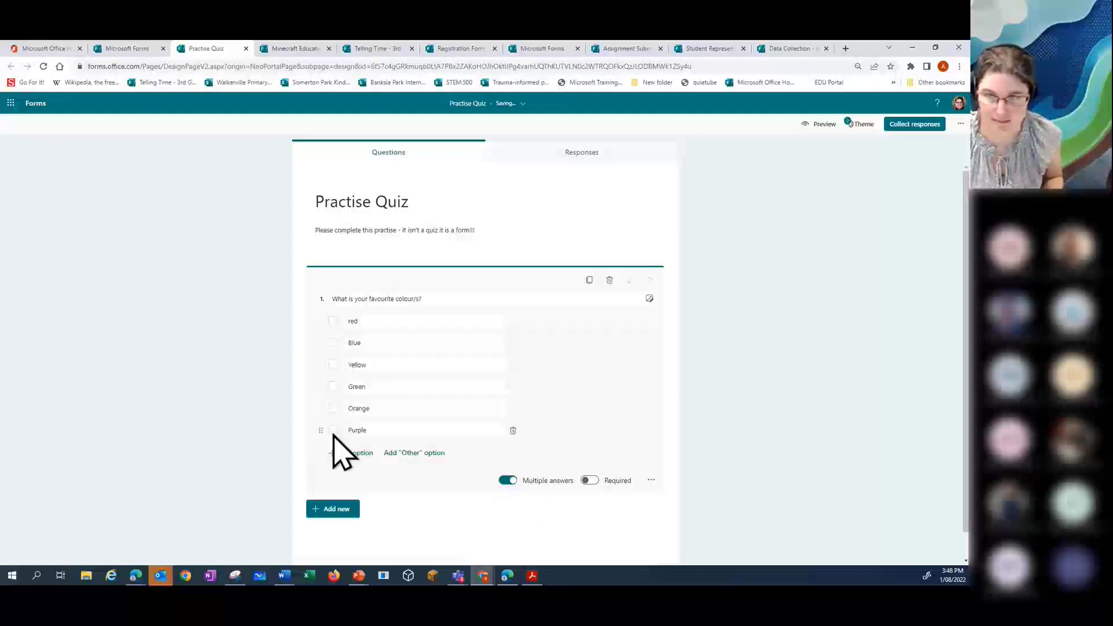
pyautogui.click(593, 481)
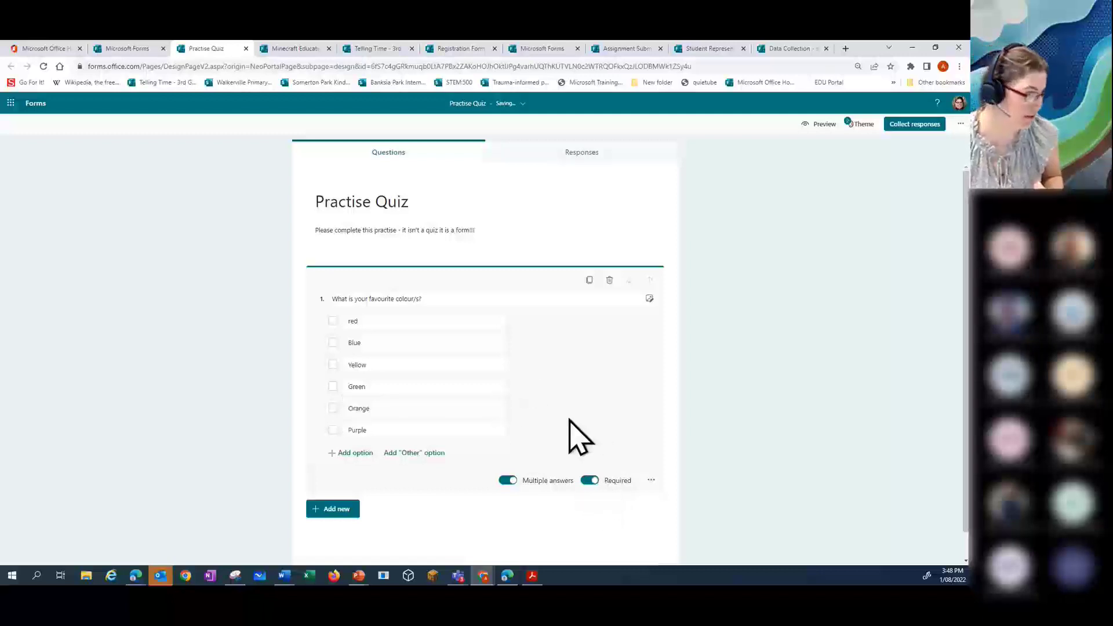
# Step: Add the subtitle "You can pick more than one if you would like!" to the favourite colour question
pyautogui.click(652, 481)
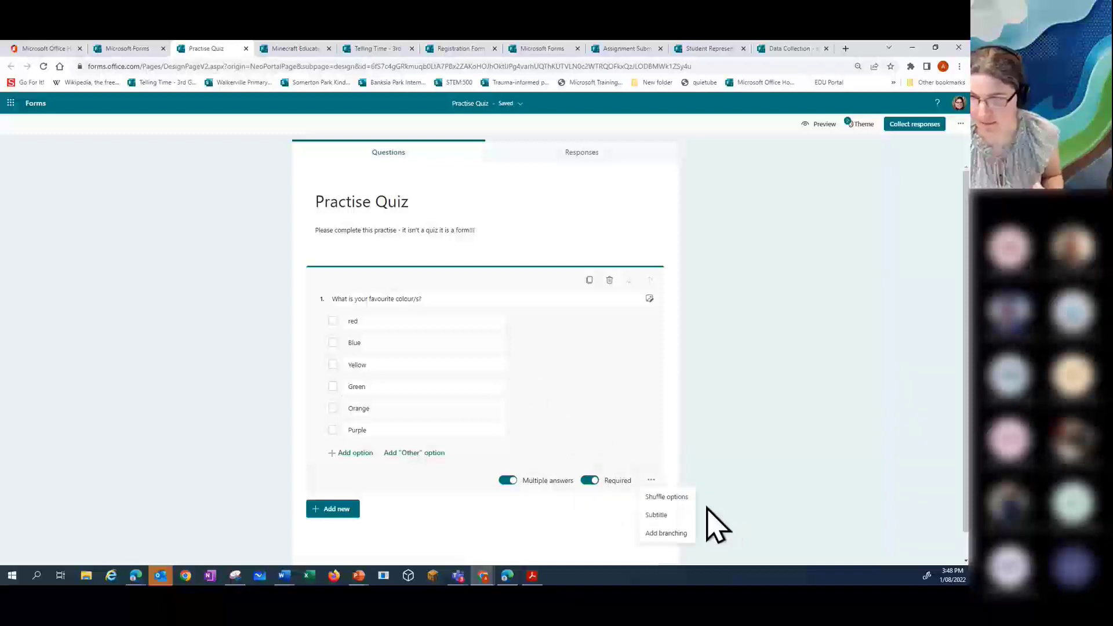
pyautogui.click(658, 516)
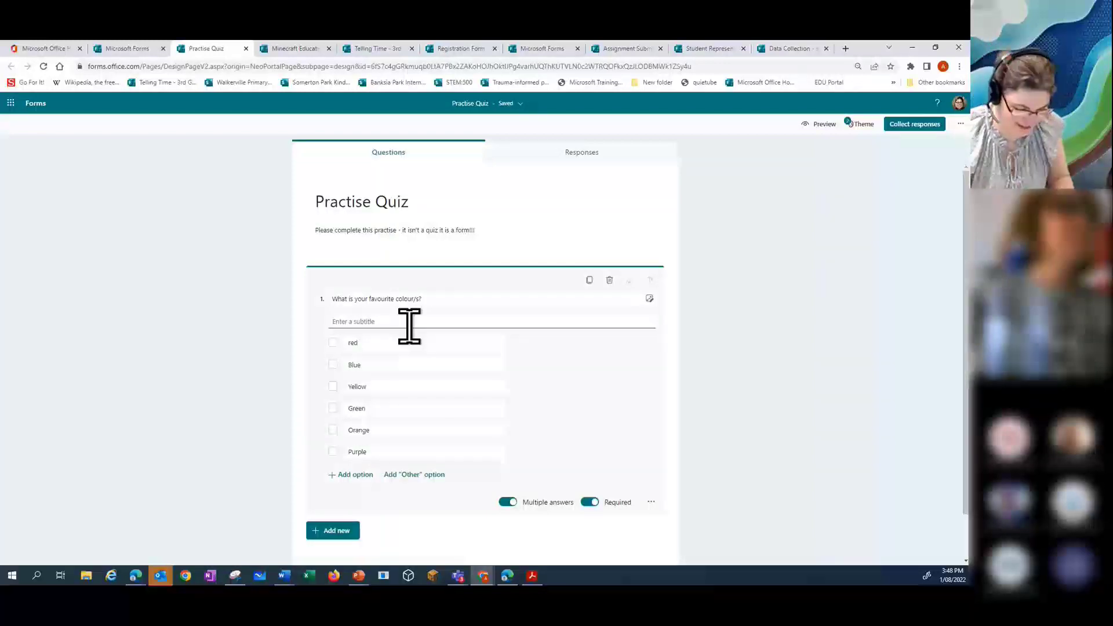
pyautogui.write('You ')
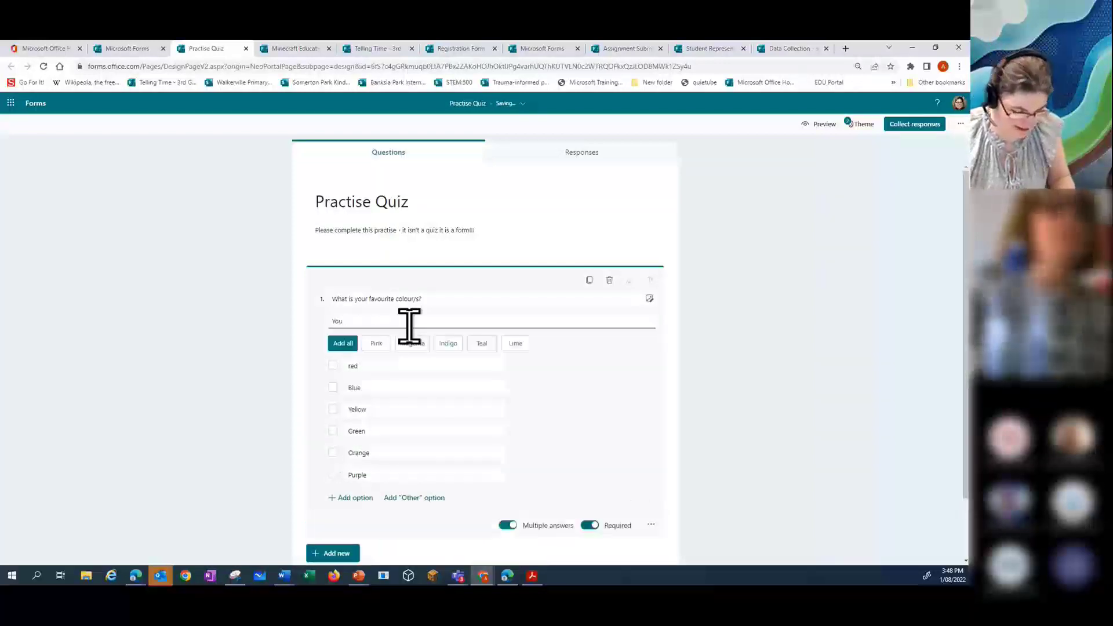
pyautogui.write('can pick ')
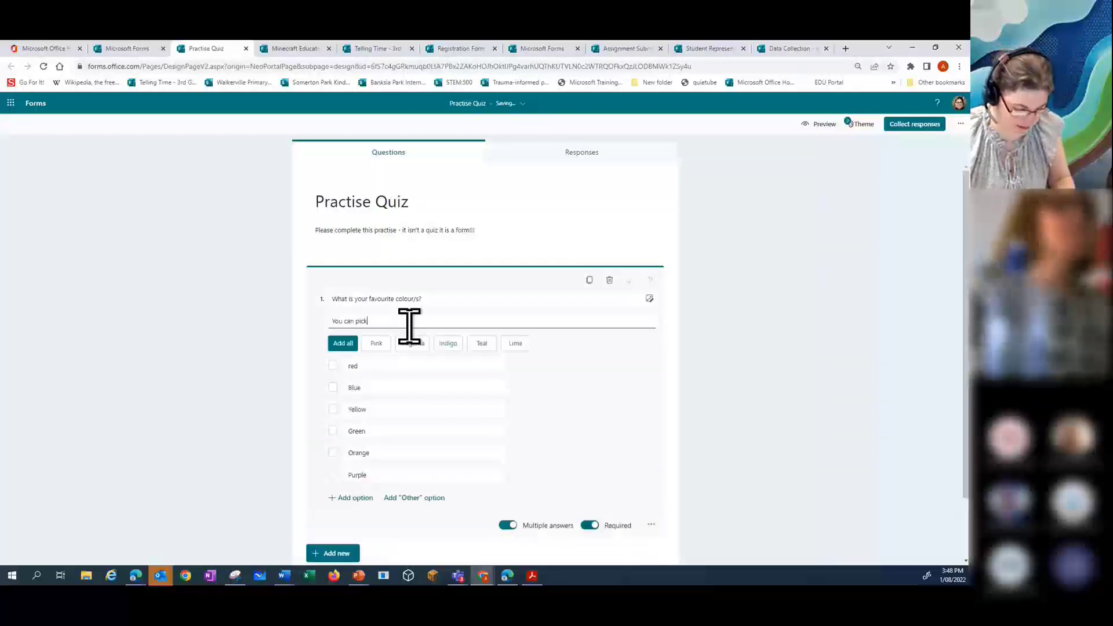
pyautogui.write('mo')
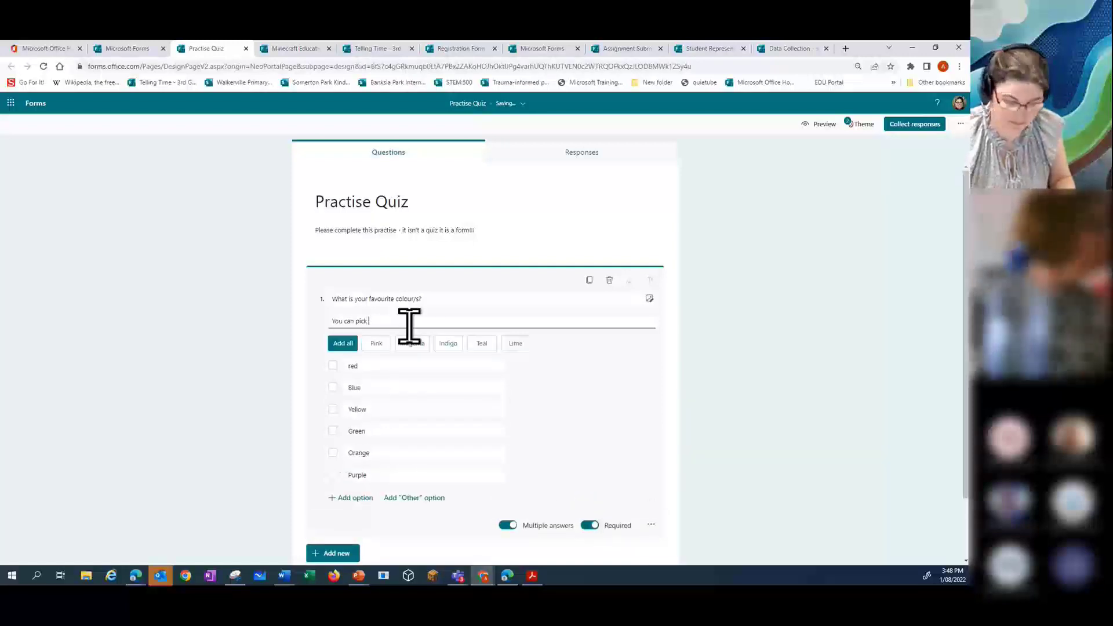
pyautogui.write('re than one')
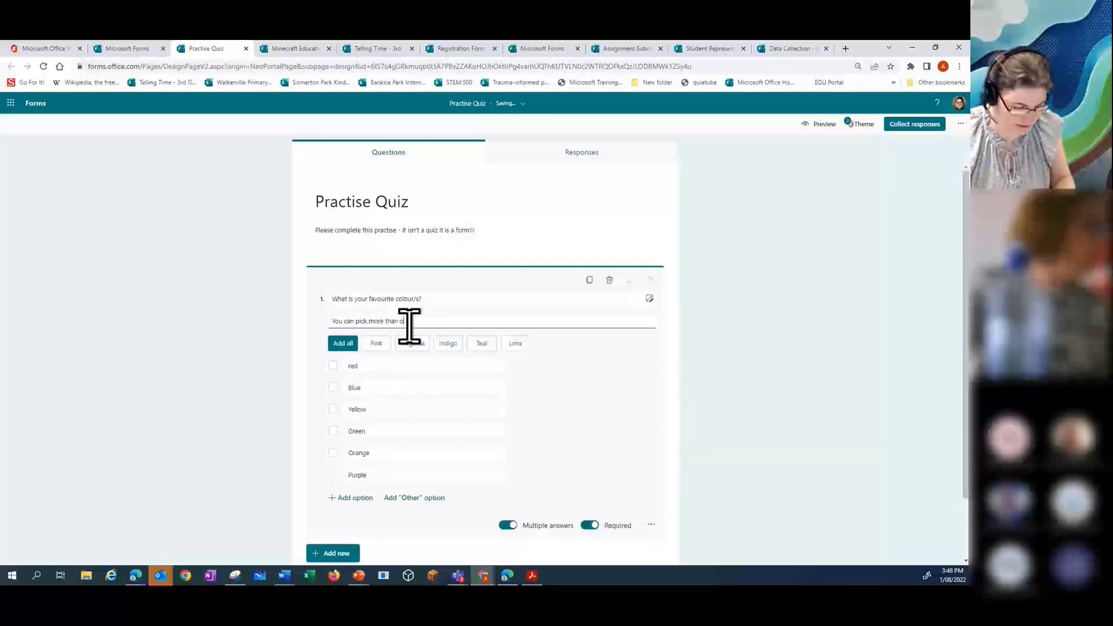
pyautogui.write(' if you ')
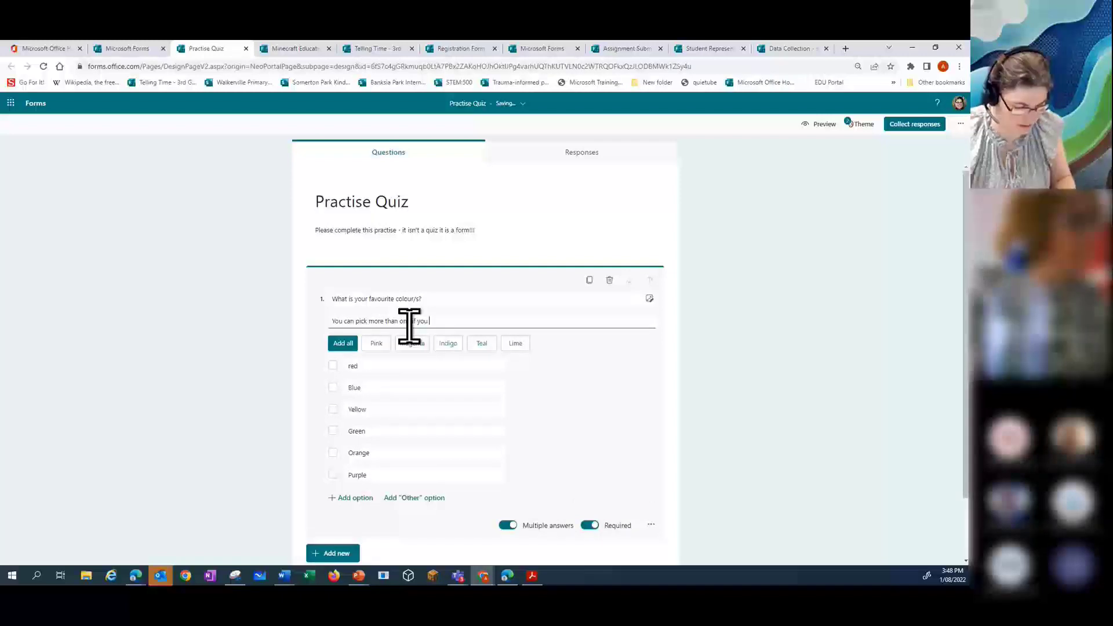
pyautogui.write('would like!')
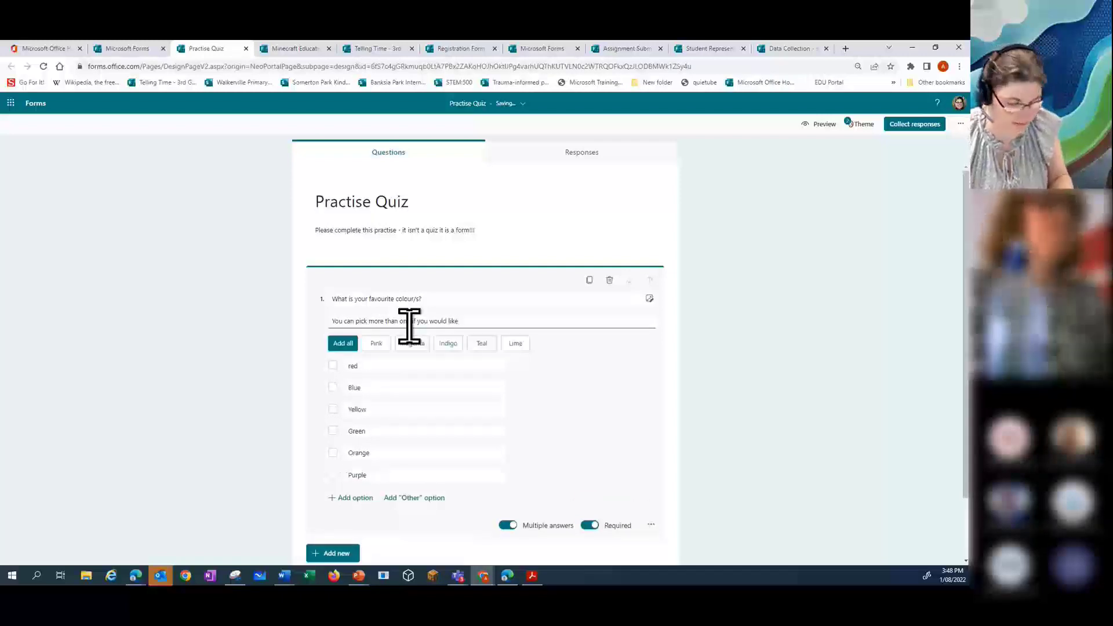
pyautogui.click(636, 382)
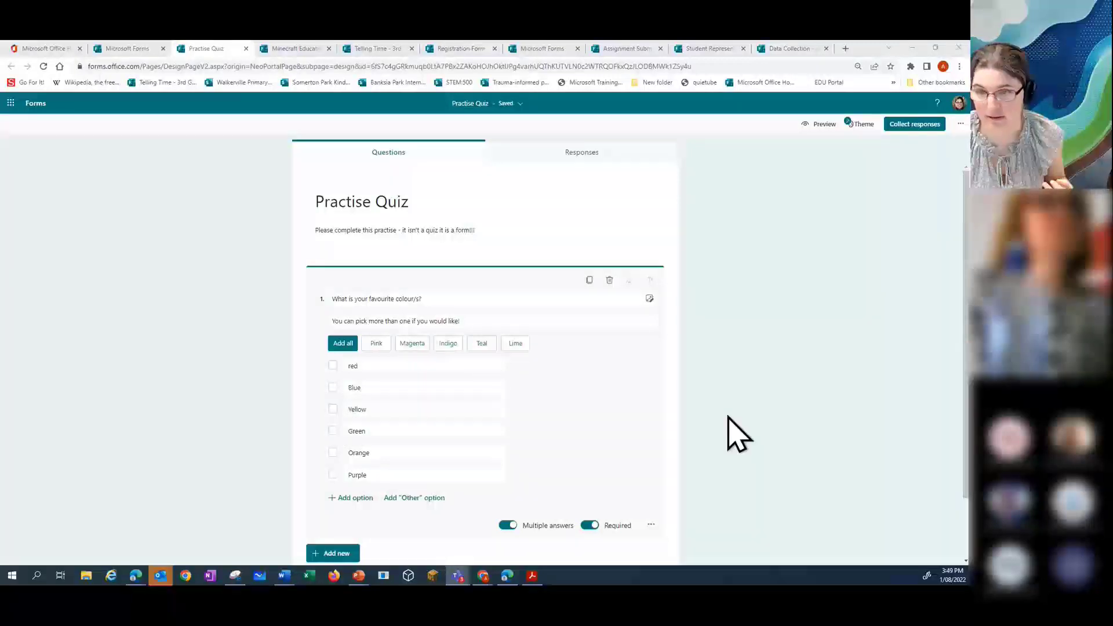
# Step: Add a text question "Please type your name and address" below the colour question and allow a long answer
pyautogui.scroll(-2, 736, 435)
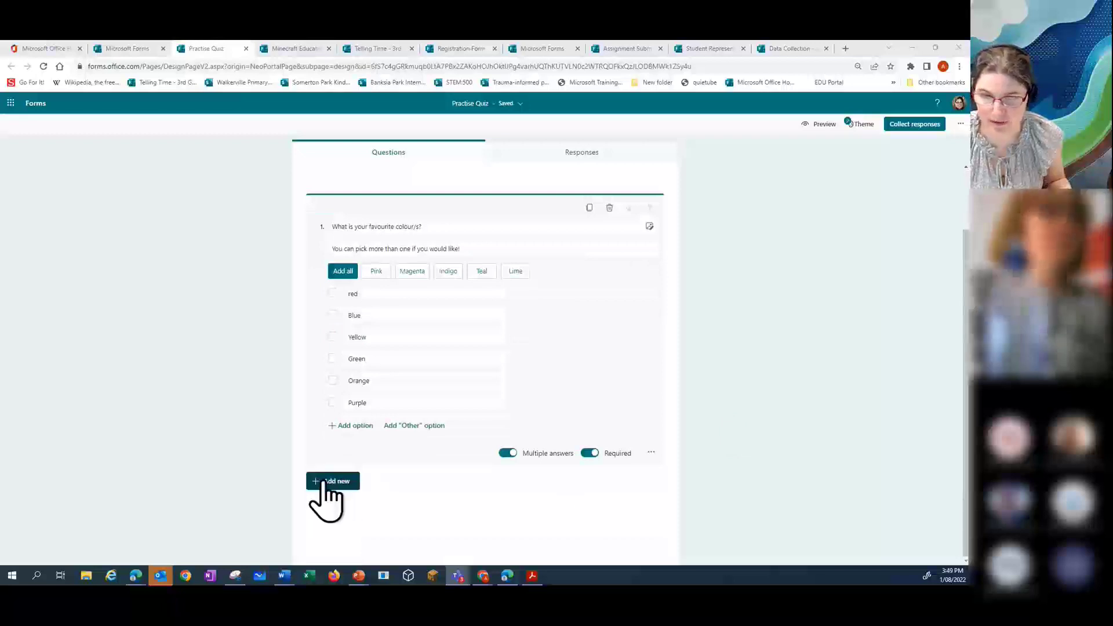
pyautogui.click(336, 482)
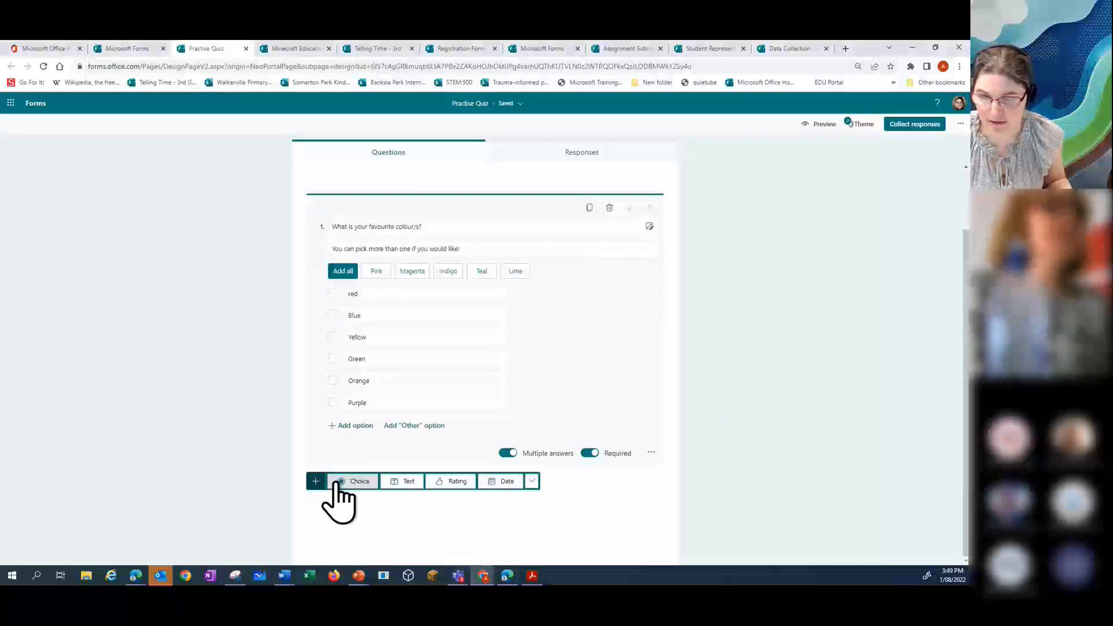
pyautogui.click(408, 484)
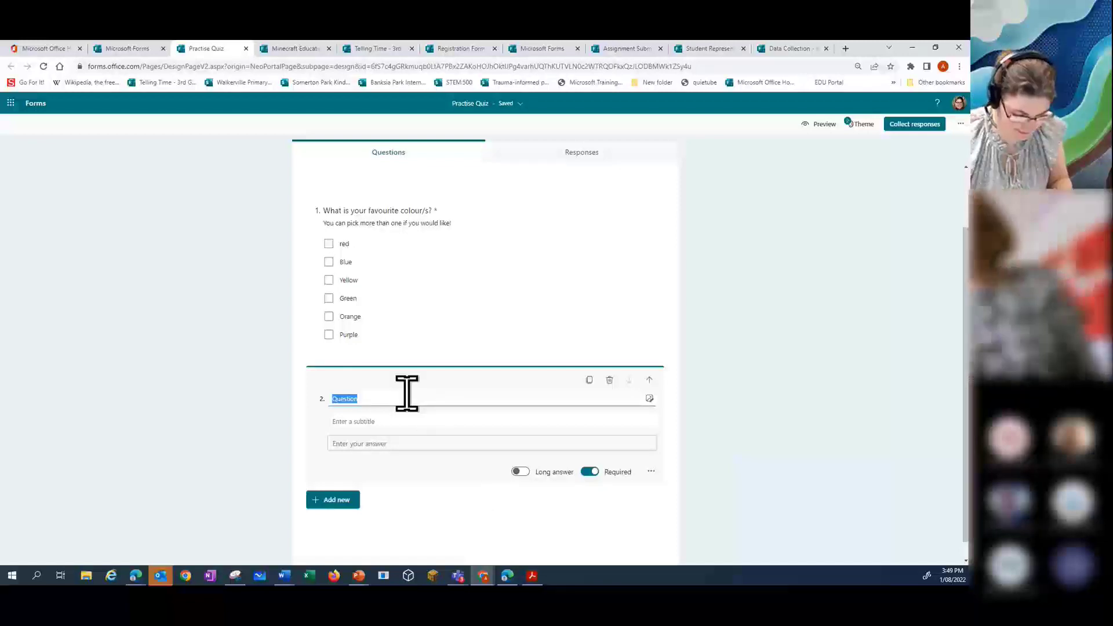
pyautogui.write('Please ty')
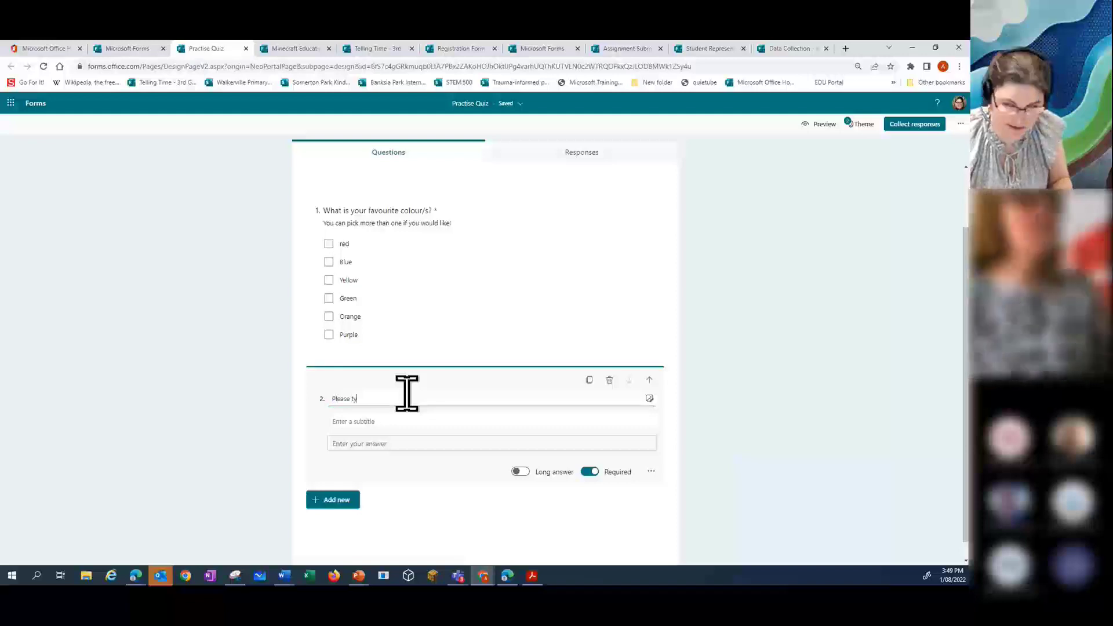
pyautogui.write('pe ou')
pyautogui.press('BackSpace')
pyautogui.press('BackSpace')
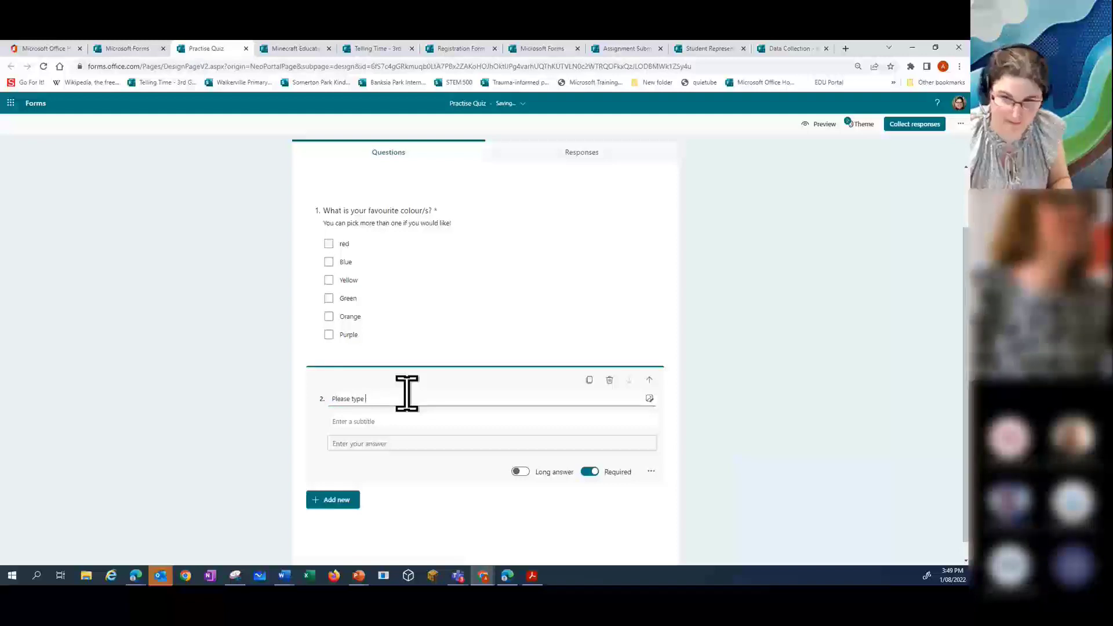
pyautogui.write('your n')
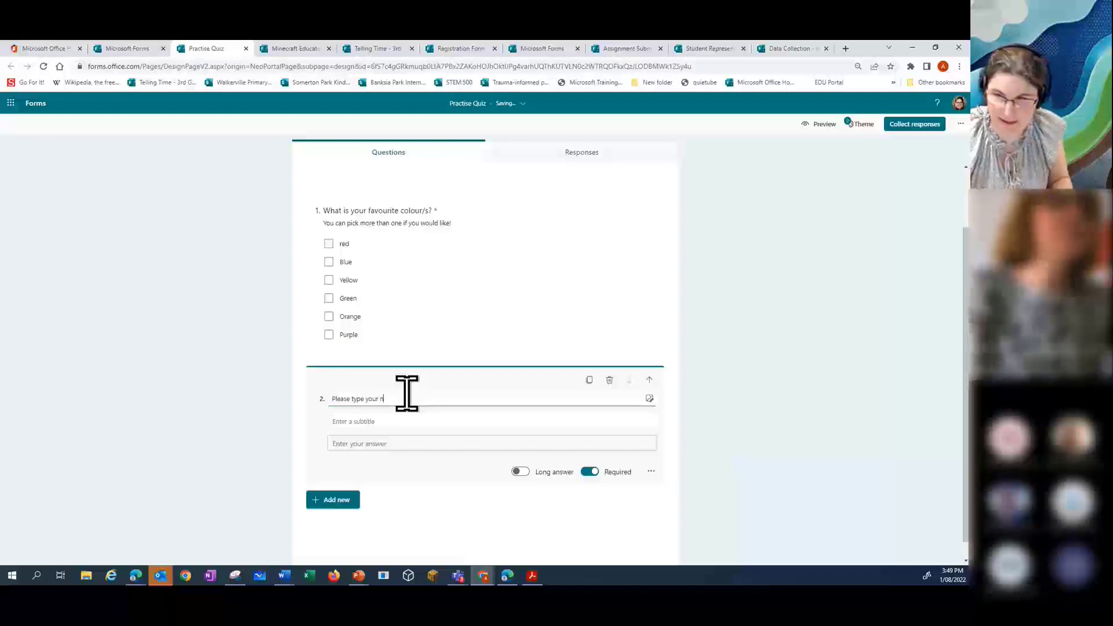
pyautogui.write('ame.')
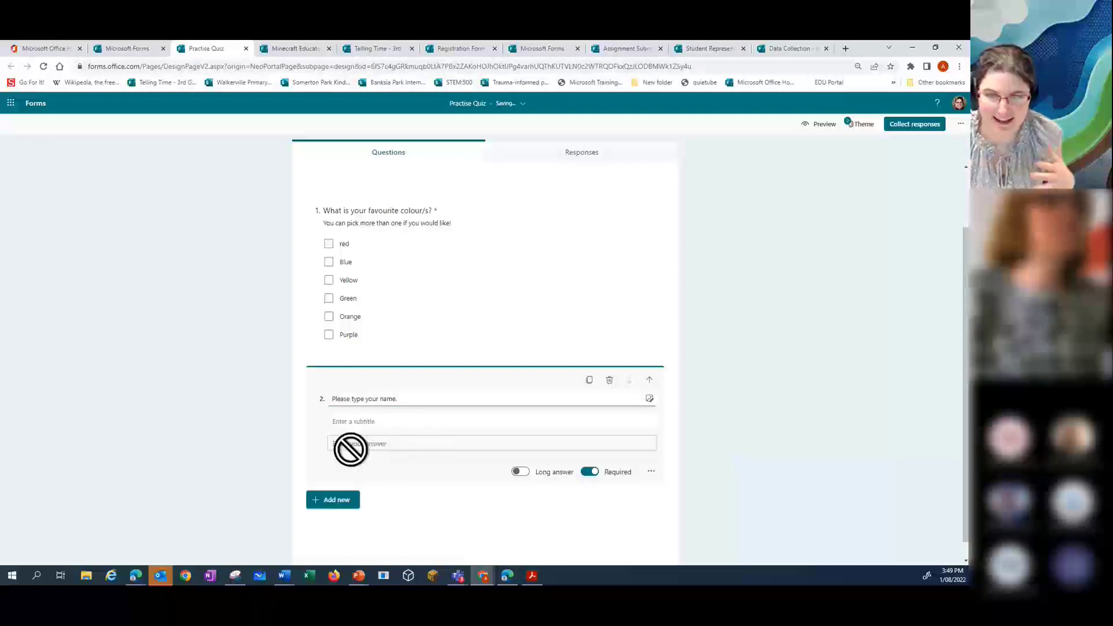
pyautogui.click(521, 471)
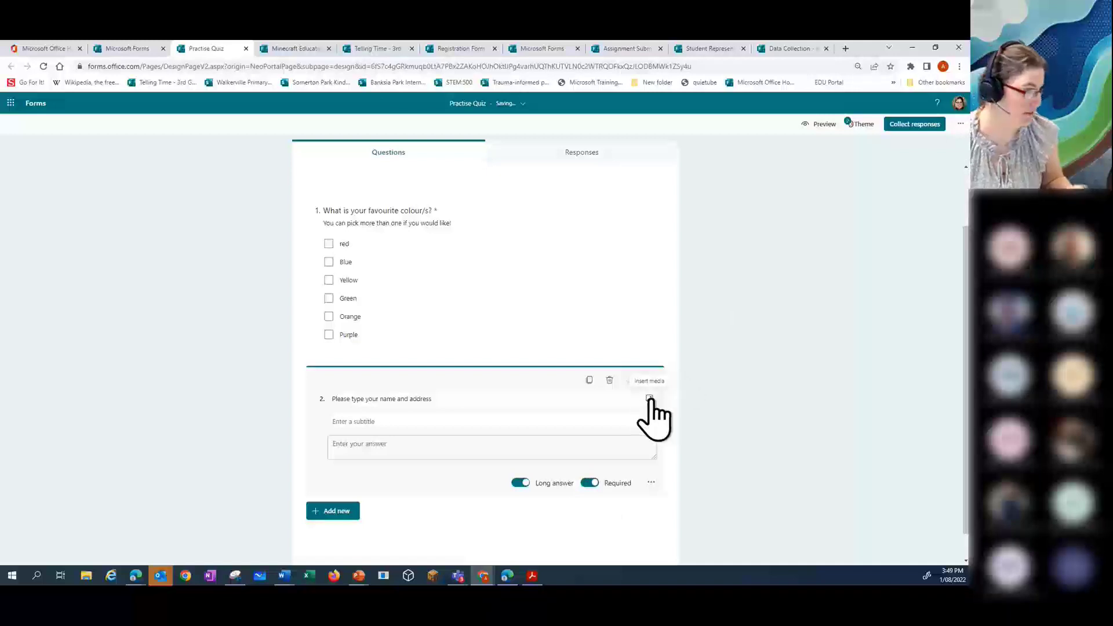
pyautogui.click(734, 406)
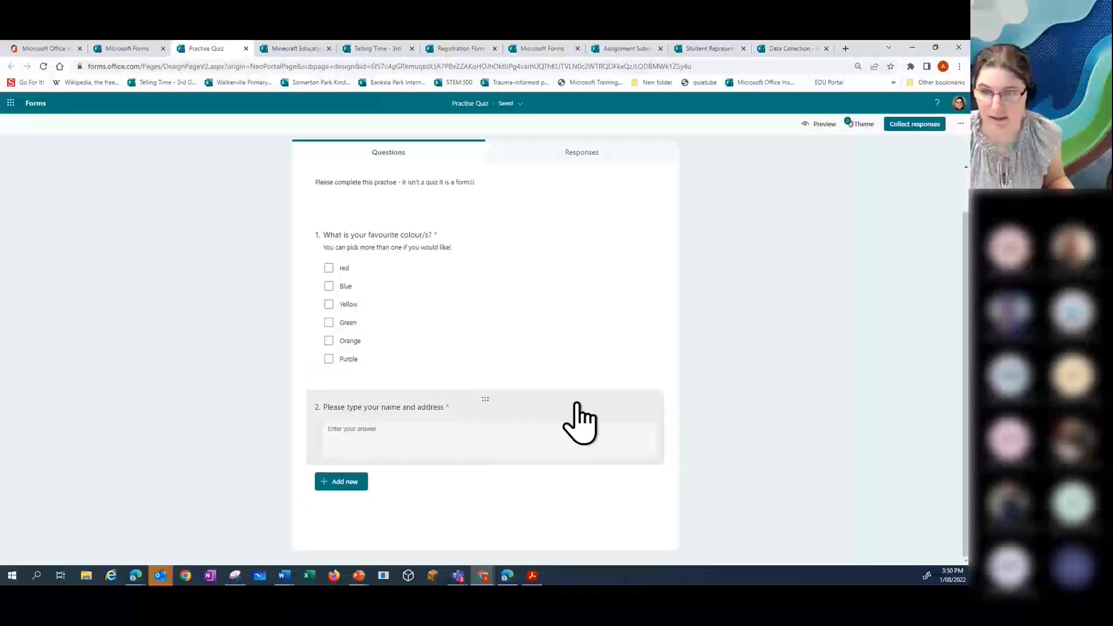
# Step: Move the name and address question above the favourite colour question, and open the colour question for editing
pyautogui.click(565, 410)
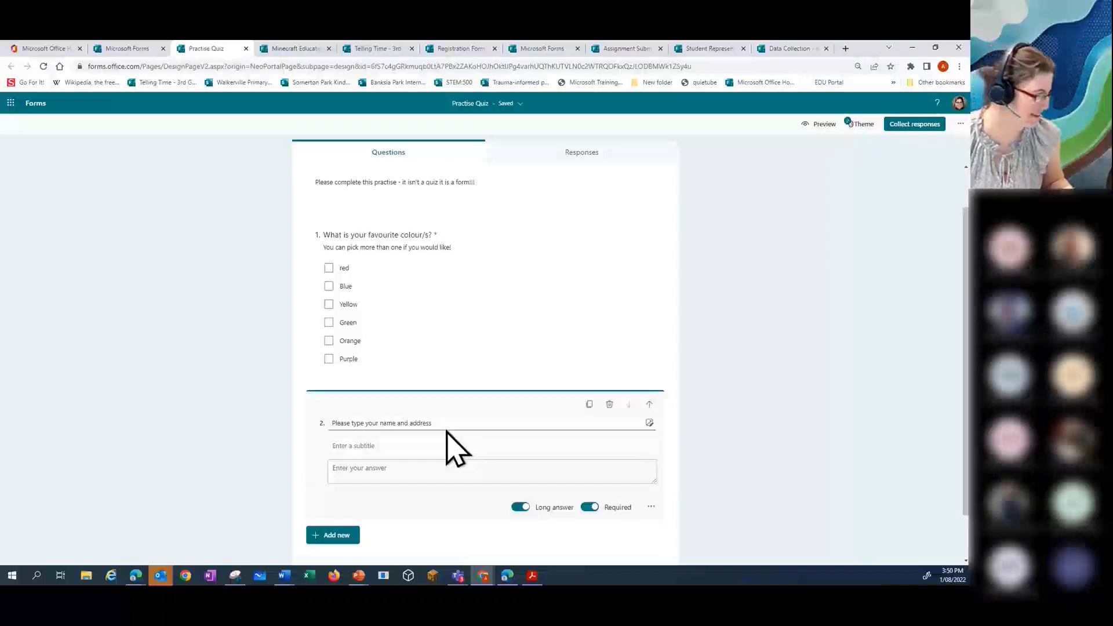
pyautogui.click(649, 405)
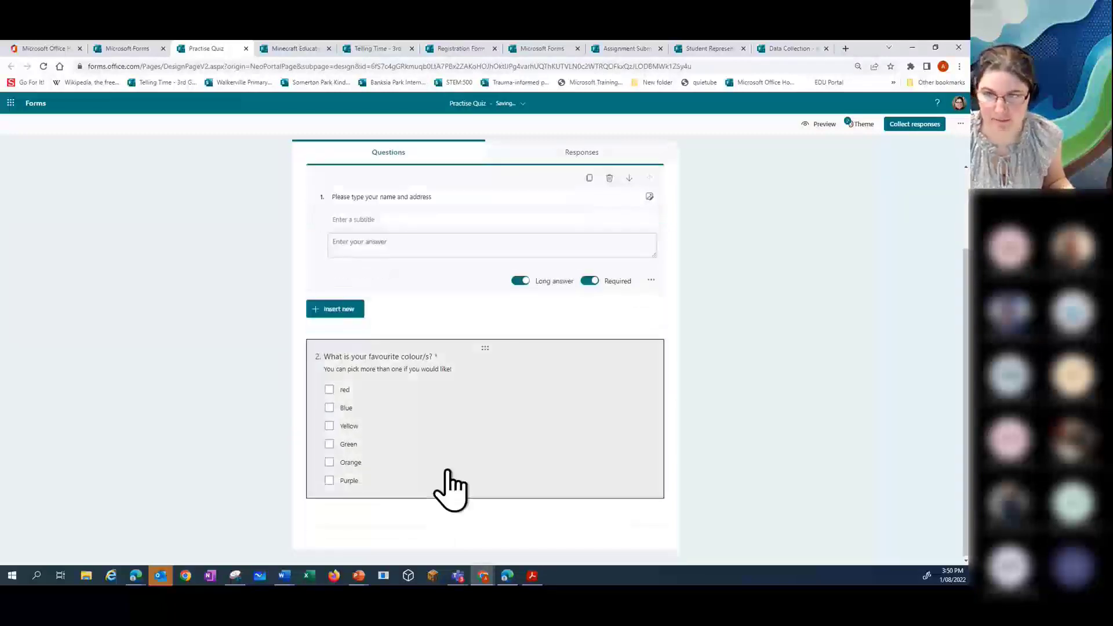
pyautogui.click(448, 490)
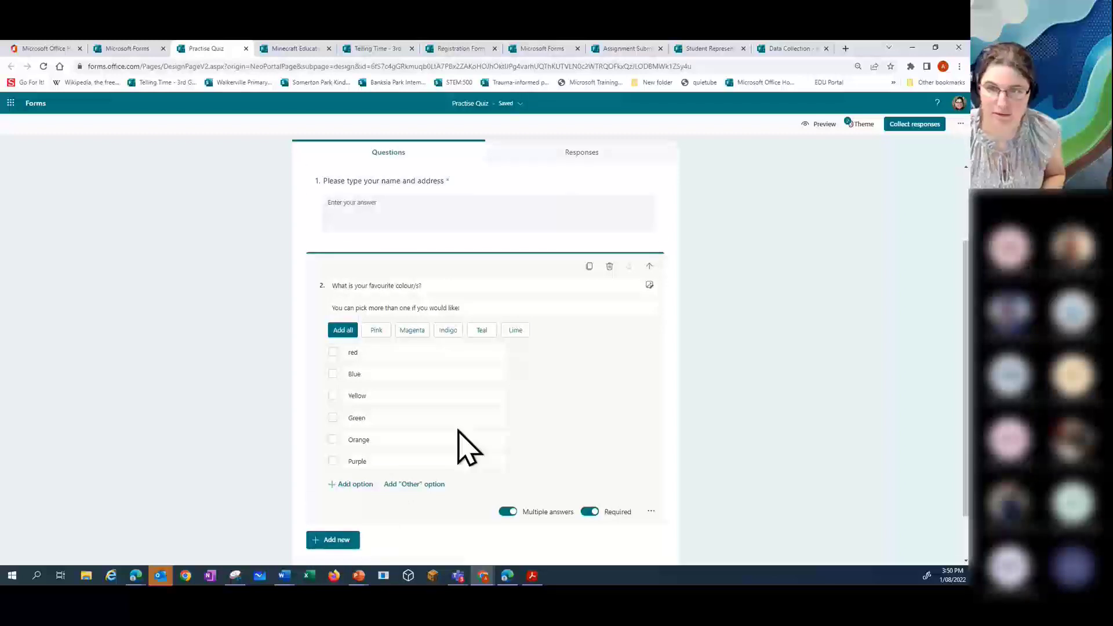
# Step: Add a rating question "How is your day goin?" below the colour question, using numbers as the rating symbol
pyautogui.click(341, 541)
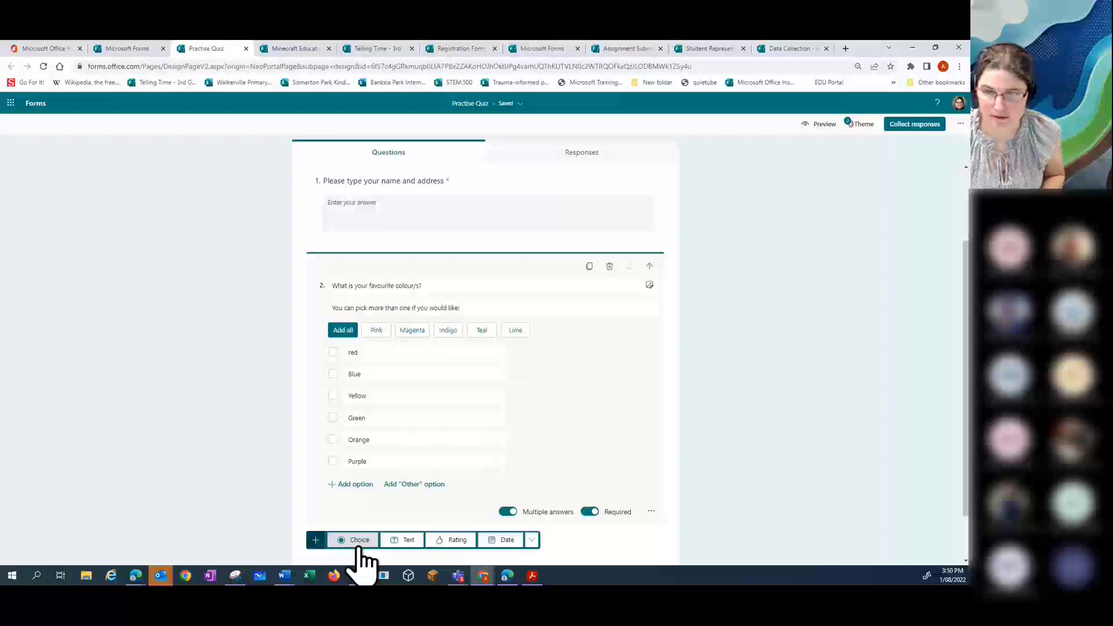
pyautogui.click(456, 541)
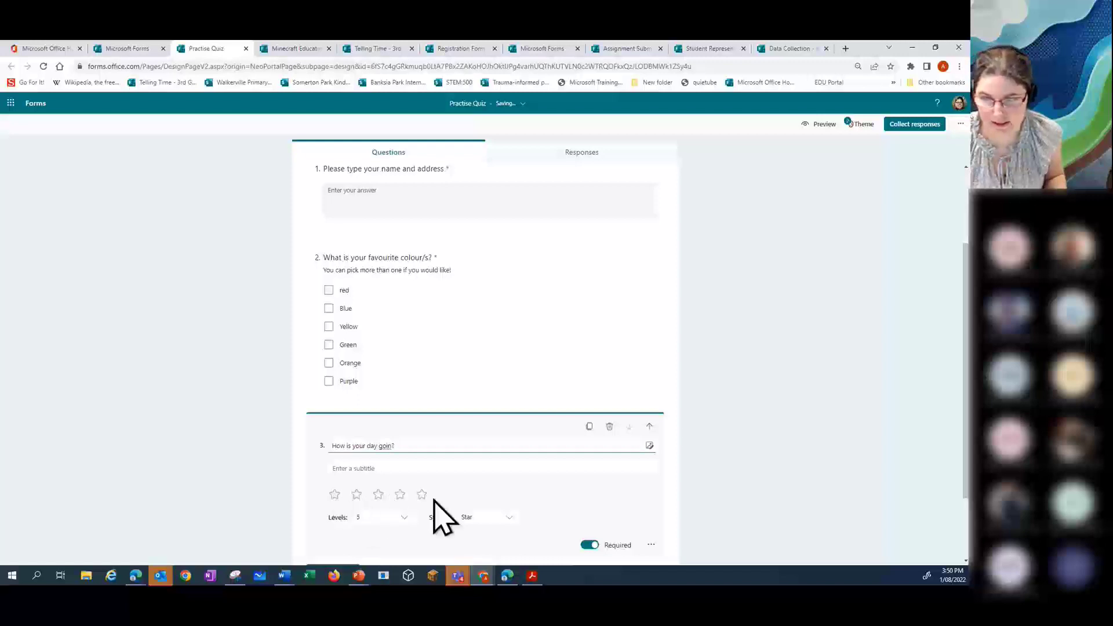
pyautogui.click(509, 519)
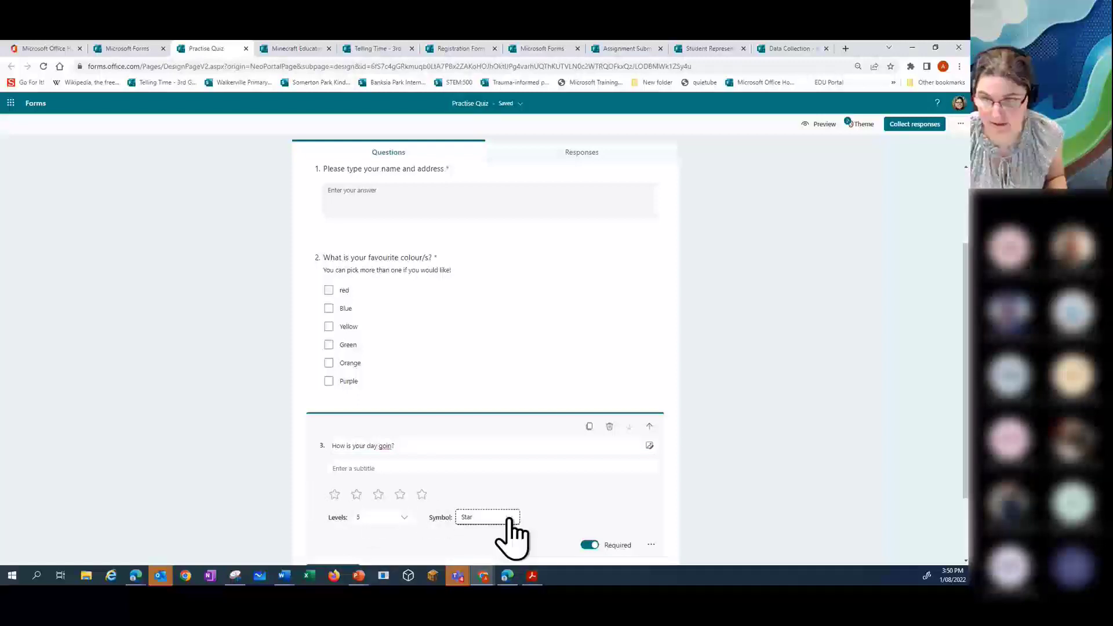
pyautogui.click(486, 548)
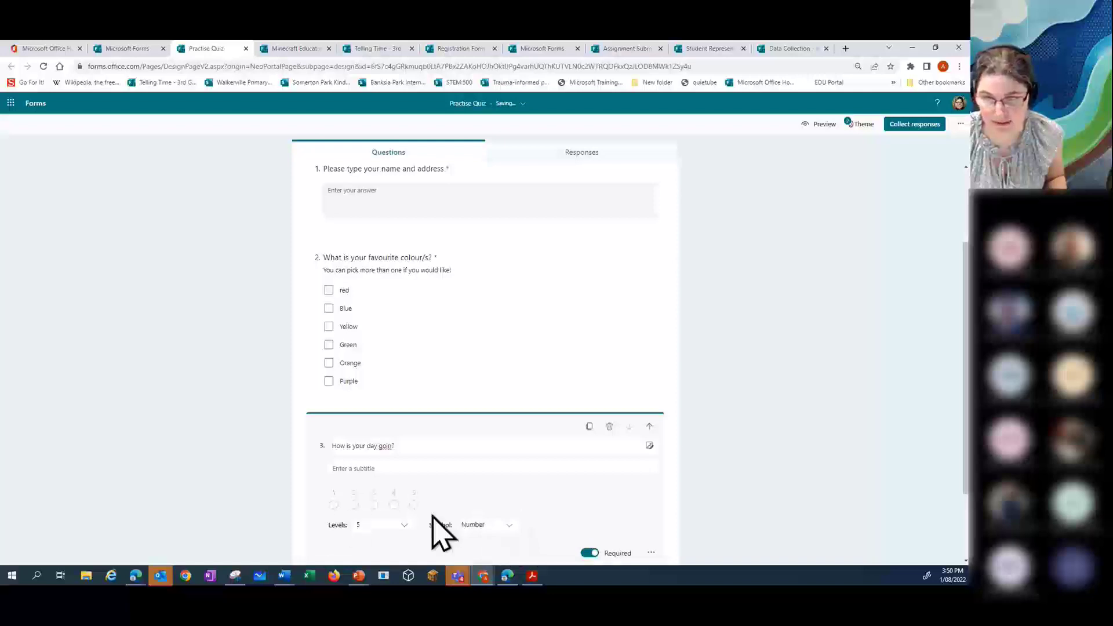
# Step: Set the day question's rating to 3 levels and check how the question displays outside editing
pyautogui.click(404, 526)
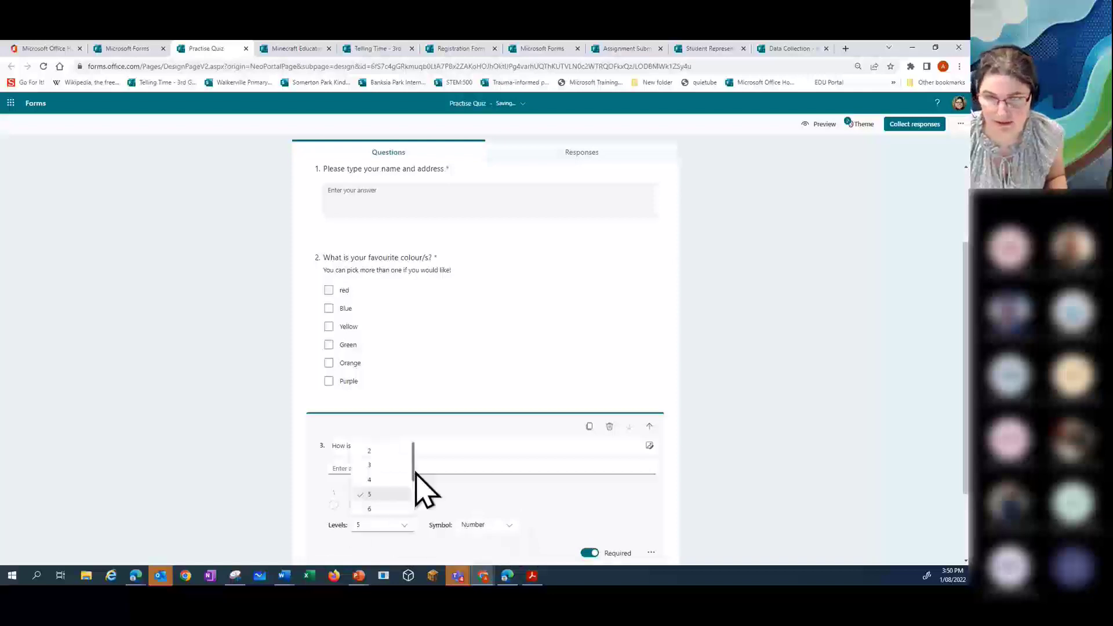
pyautogui.click(403, 467)
pyautogui.click(405, 522)
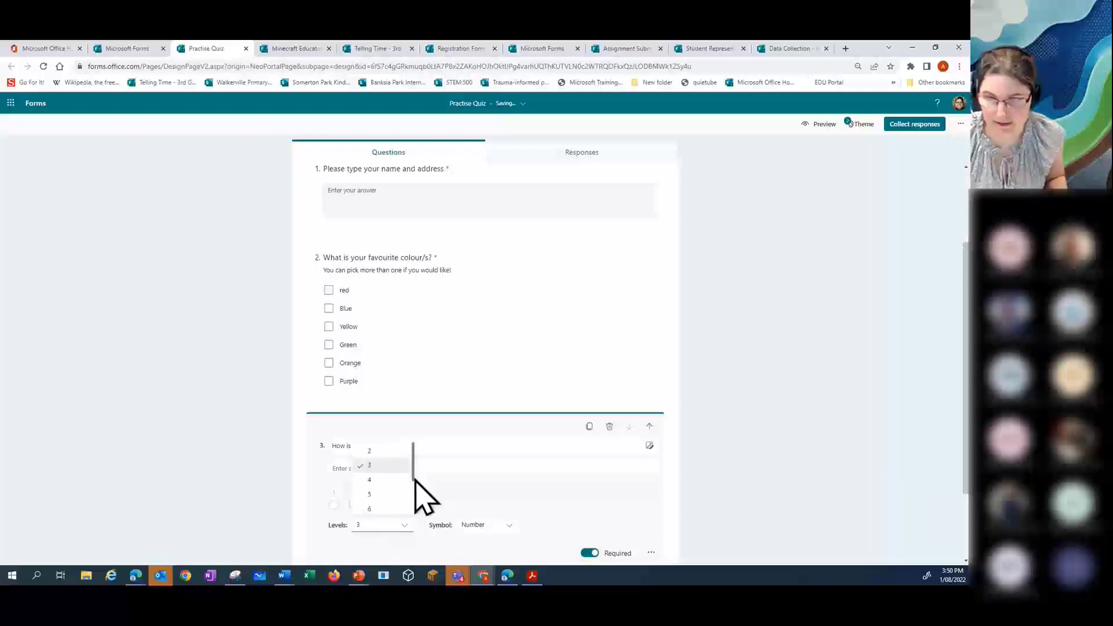
pyautogui.click(415, 481)
pyautogui.click(405, 526)
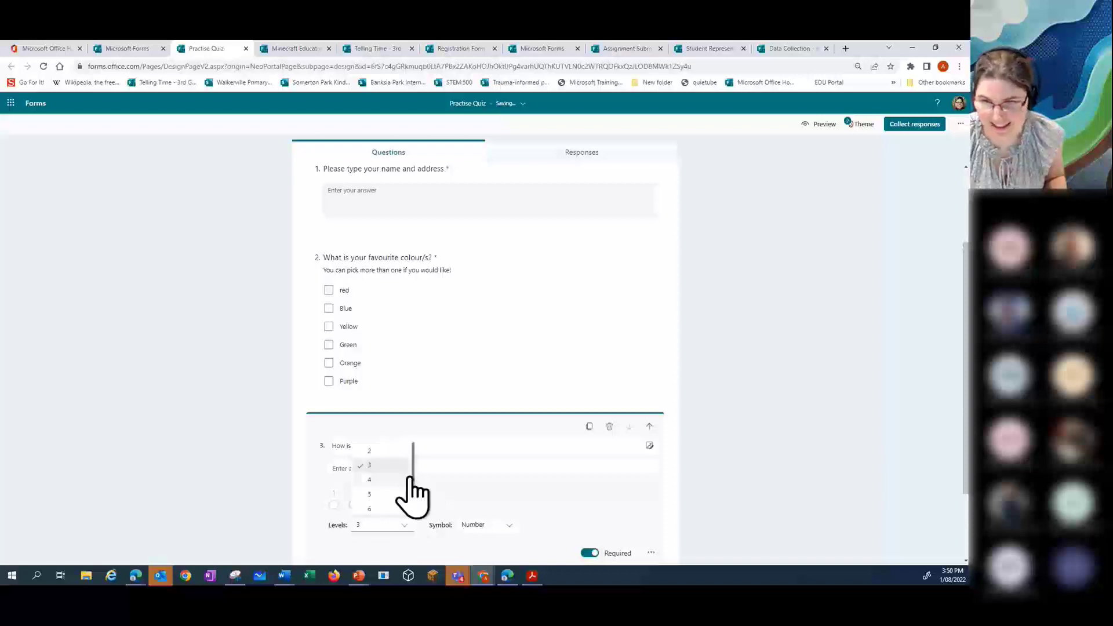
pyautogui.click(423, 490)
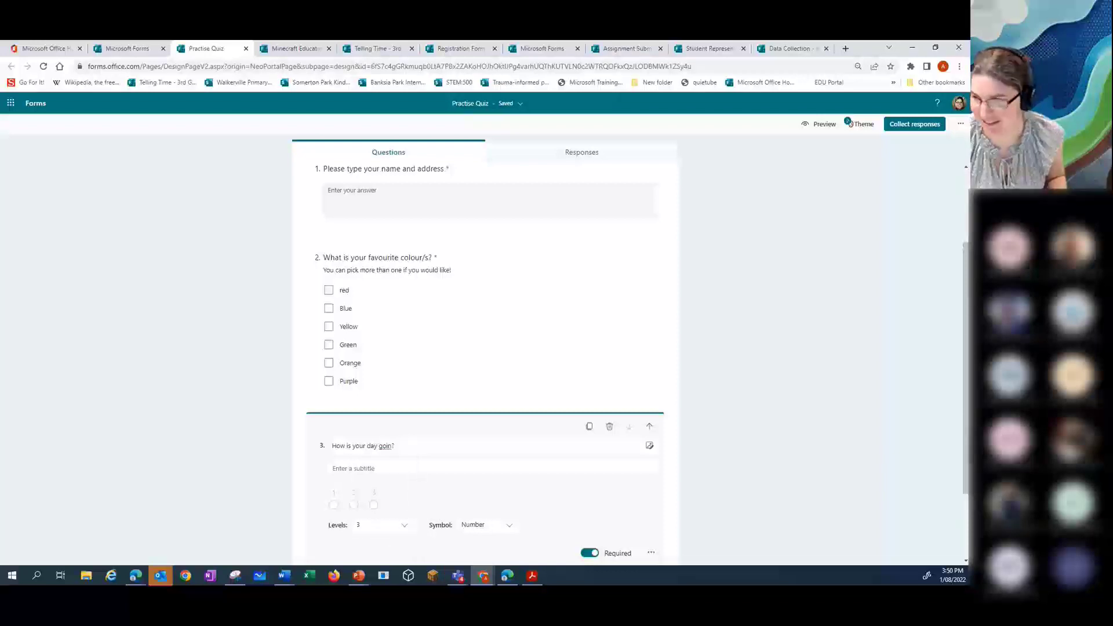
pyautogui.moveTo(965, 428); pyautogui.dragTo(966, 499)
pyautogui.click(533, 486)
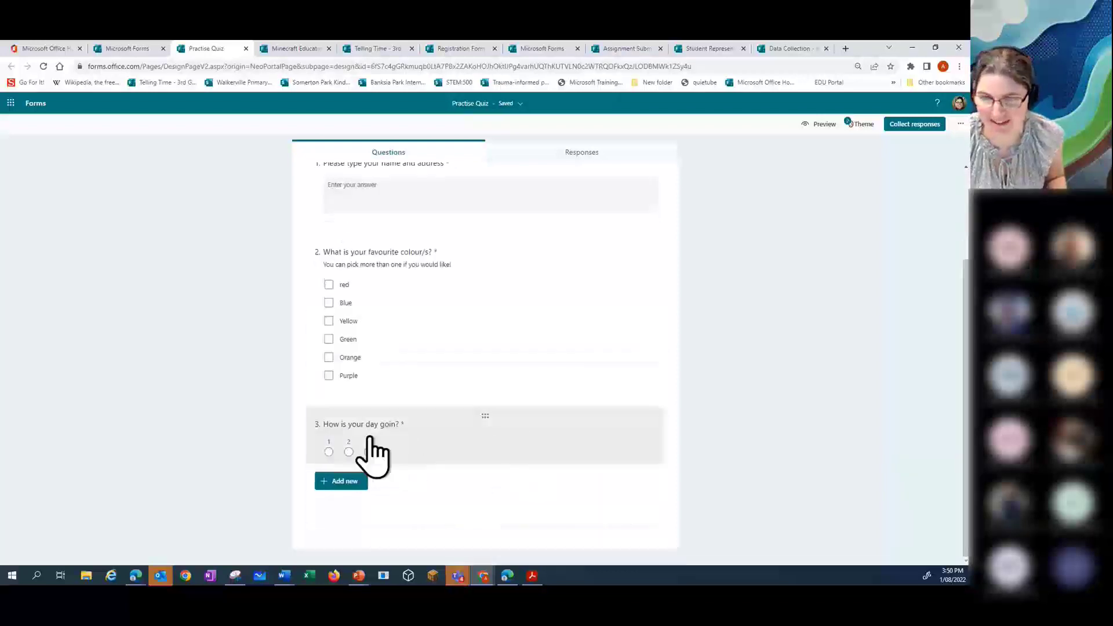
pyautogui.click(400, 460)
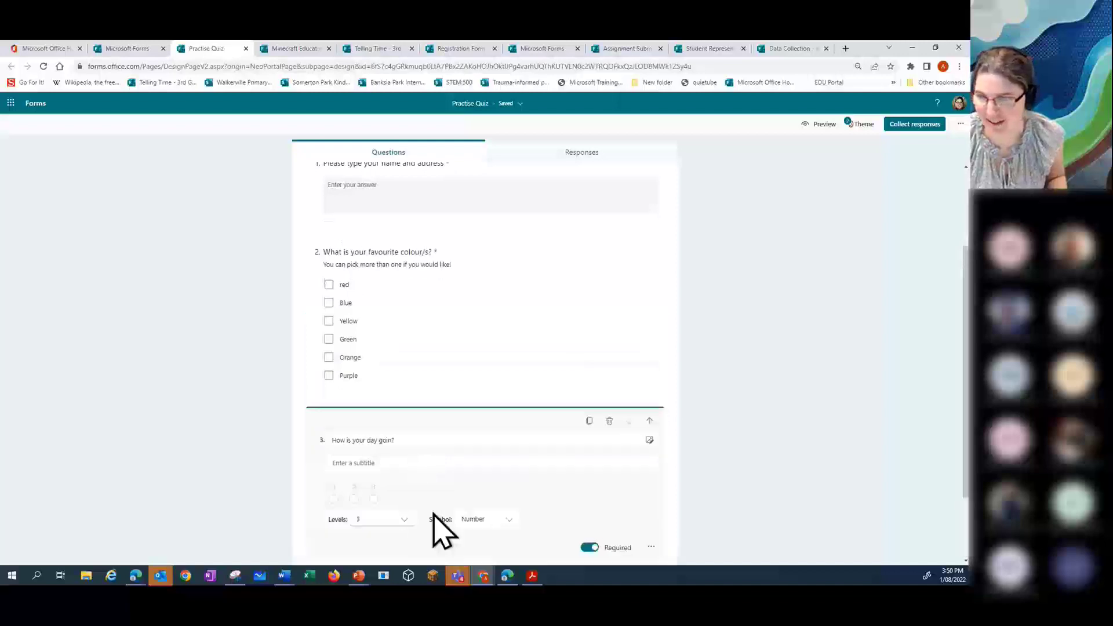
pyautogui.moveTo(967, 405); pyautogui.dragTo(967, 464)
pyautogui.click(390, 485)
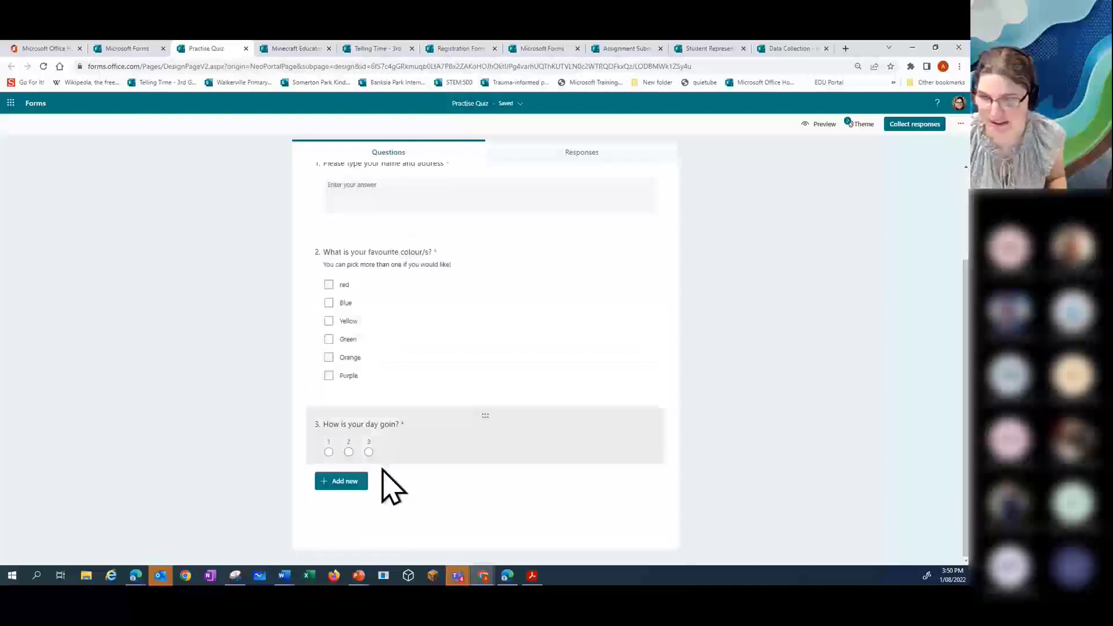
# Step: Set the number of rating levels for the day question to 6
pyautogui.click(410, 460)
pyautogui.click(405, 520)
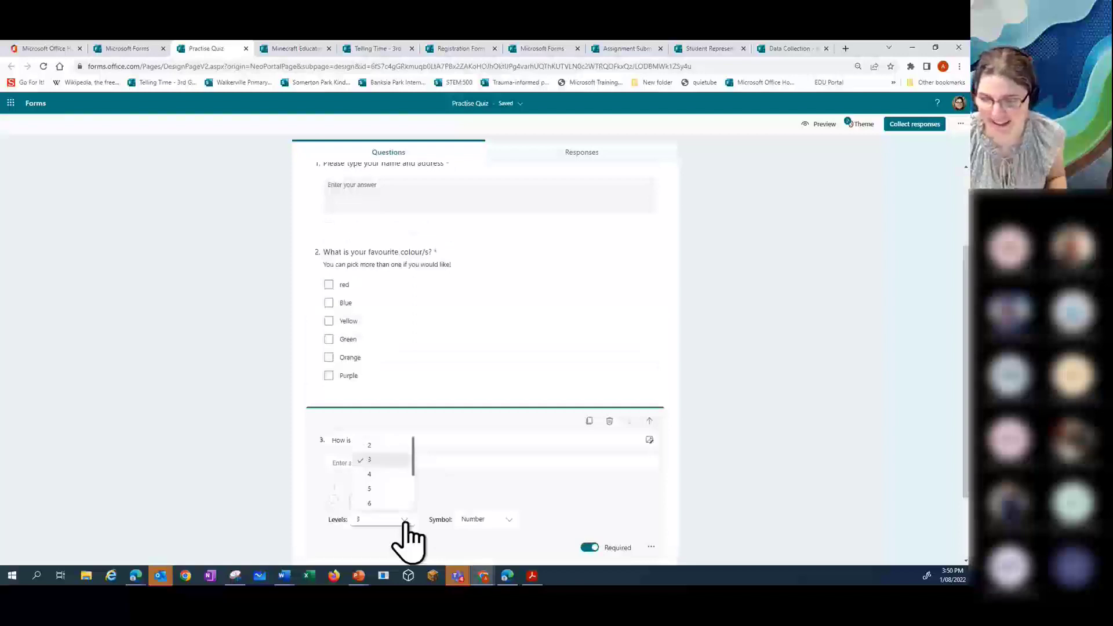
pyautogui.click(383, 504)
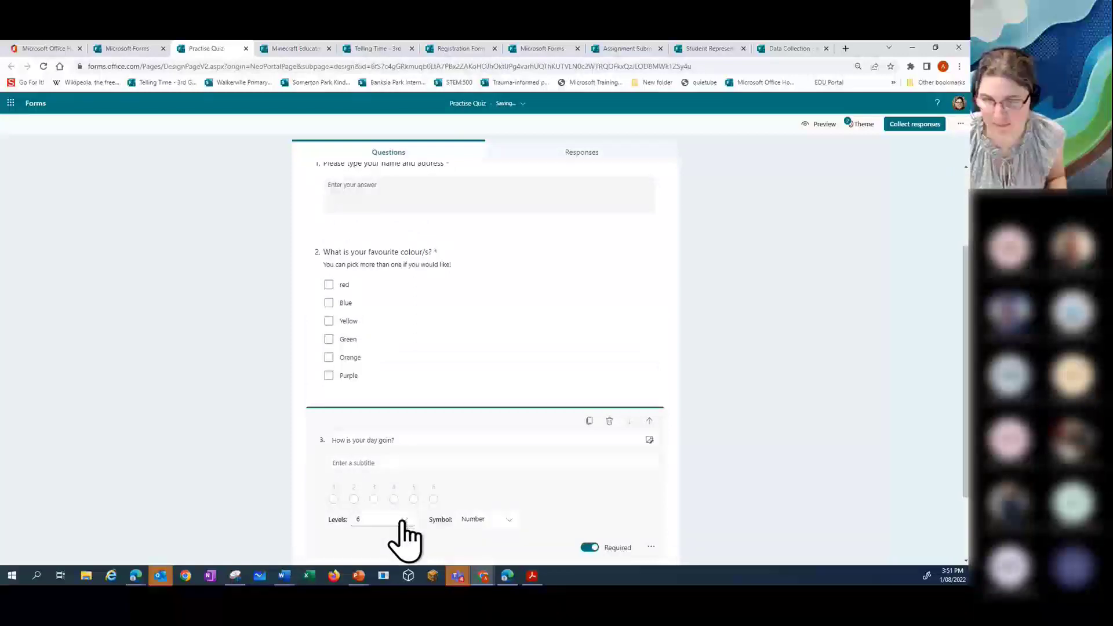
pyautogui.click(404, 519)
pyautogui.click(414, 471)
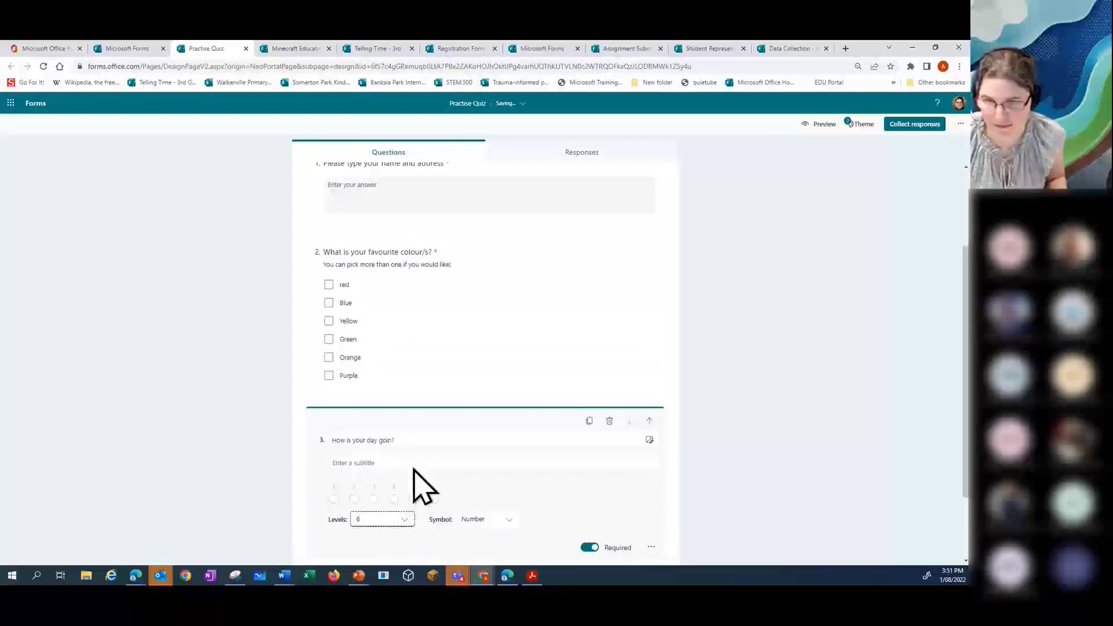
pyautogui.click(406, 519)
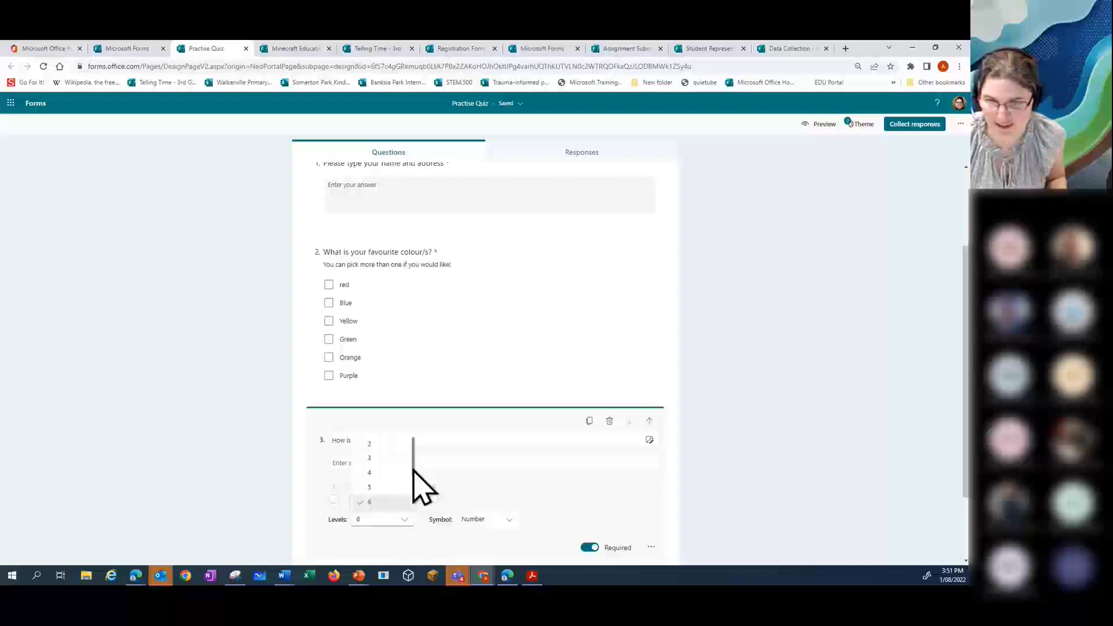
pyautogui.click(421, 487)
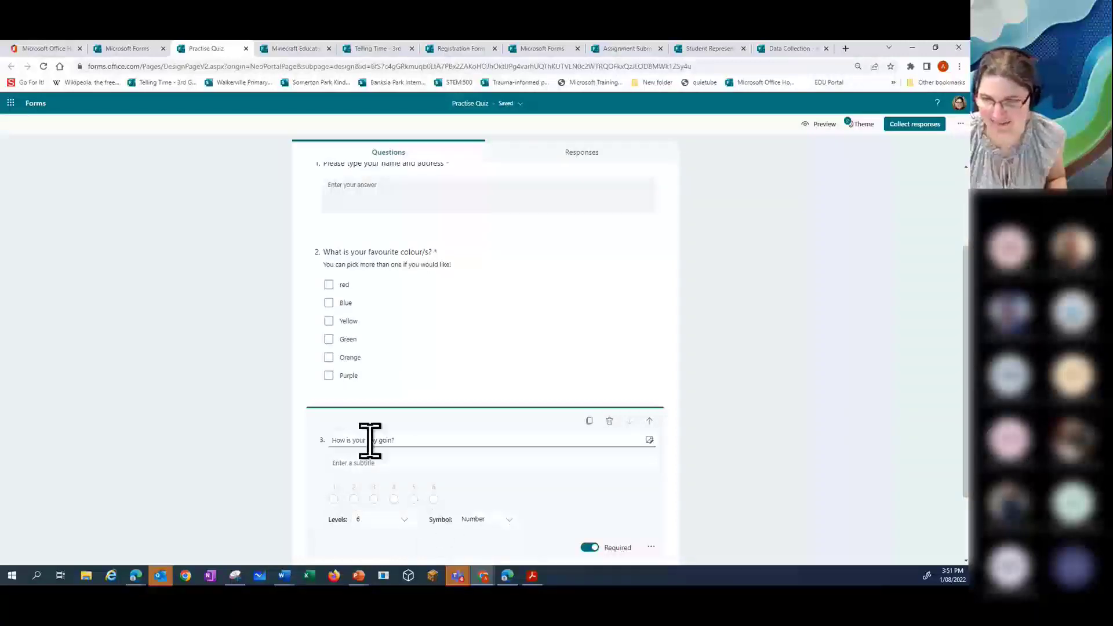
# Step: Correct the rating question's text to "How is your day going?" and finish editing it
pyautogui.click(589, 551)
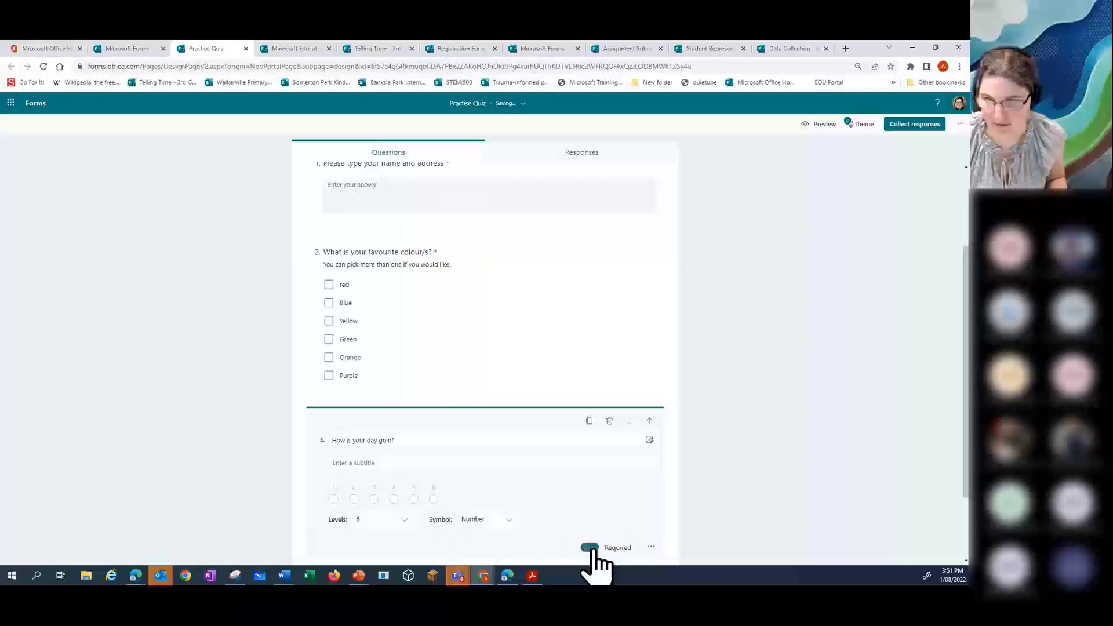
pyautogui.tripleClick(386, 440)
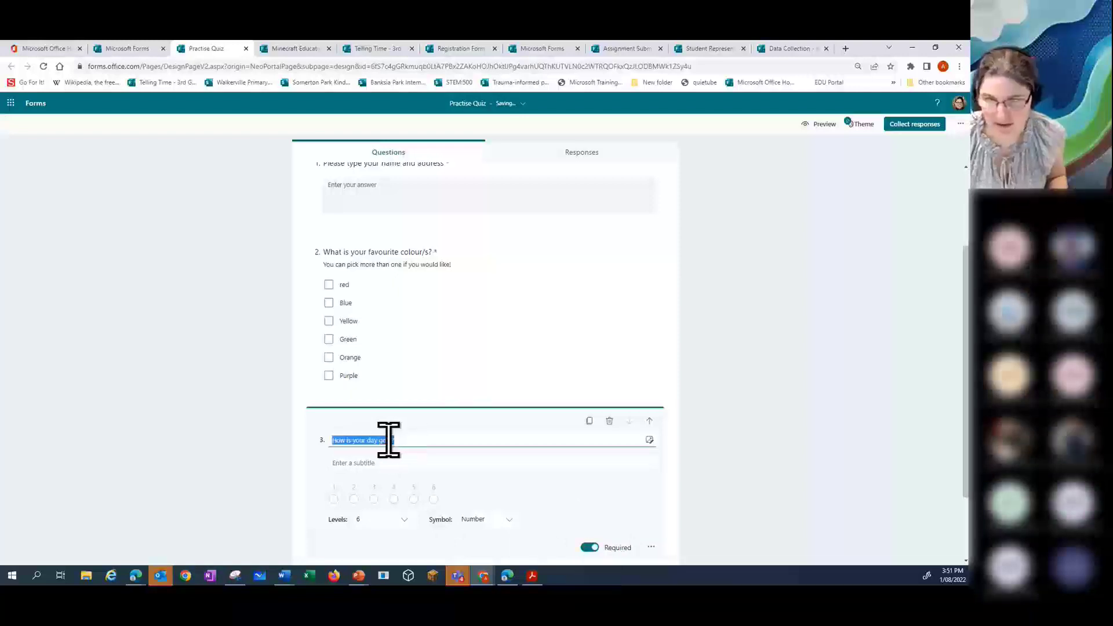
pyautogui.rightClick(390, 440)
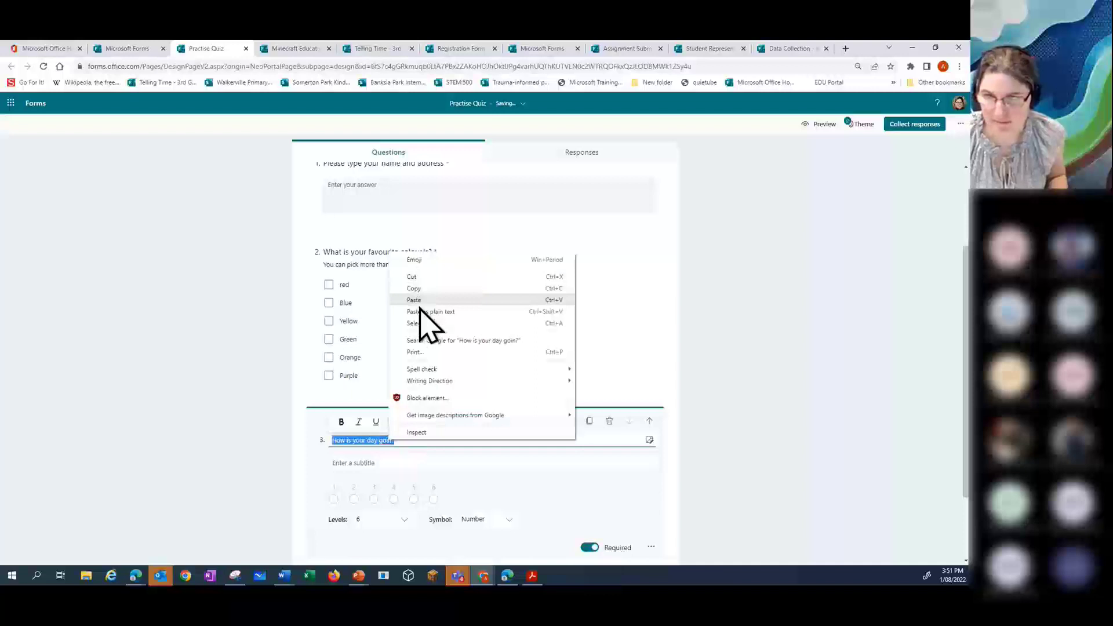
pyautogui.click(398, 471)
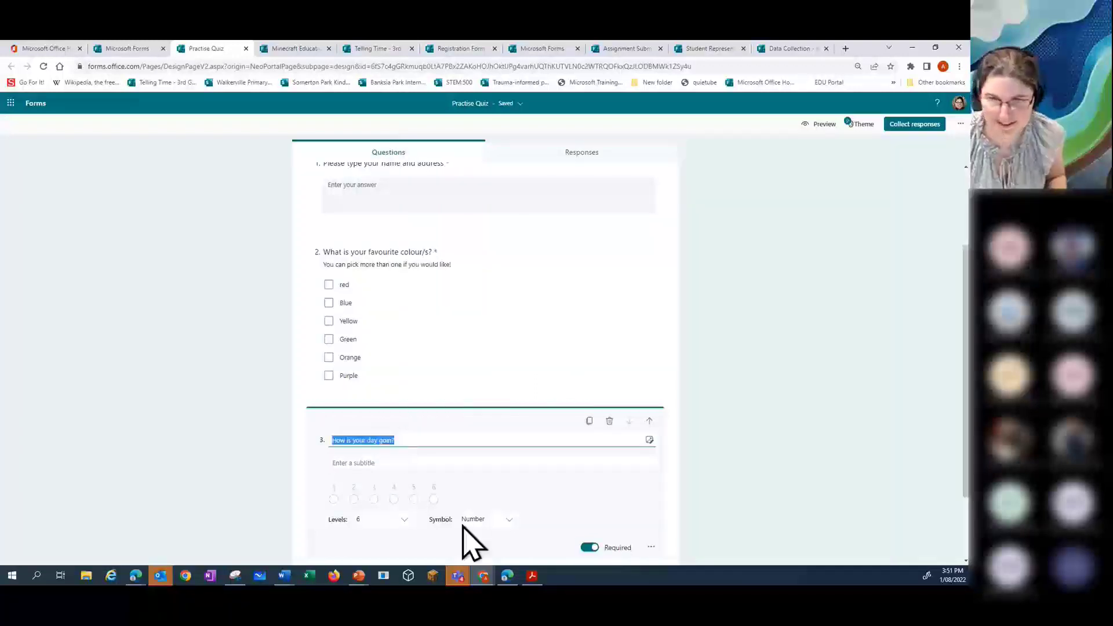
pyautogui.click(388, 439)
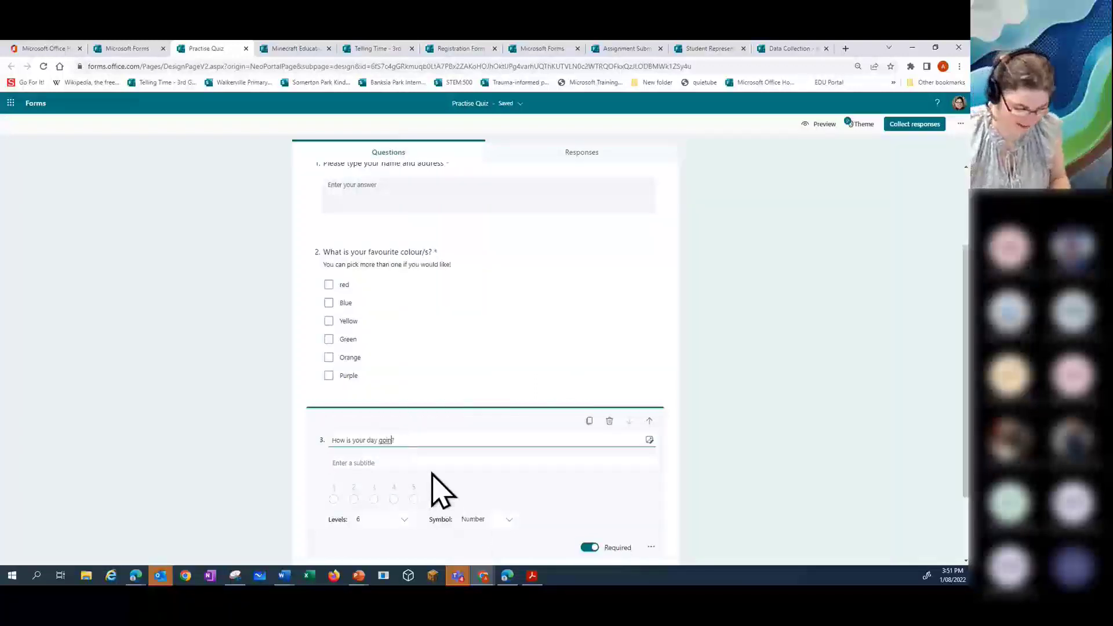
pyautogui.click(734, 482)
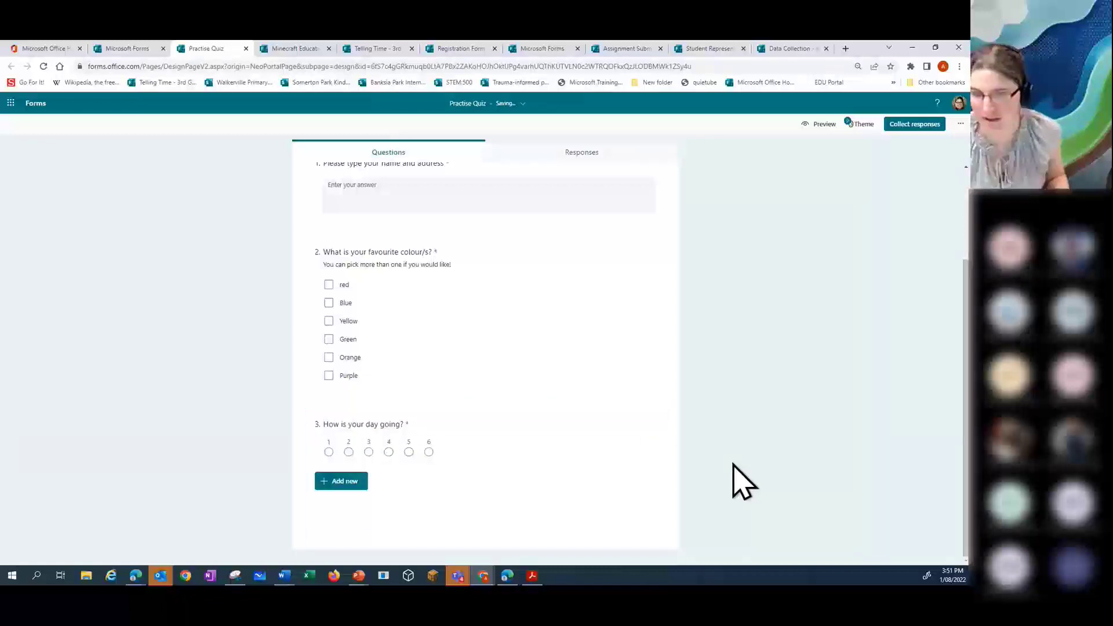
# Step: Add a date question "Pick your best date?" below the rating question
pyautogui.click(351, 484)
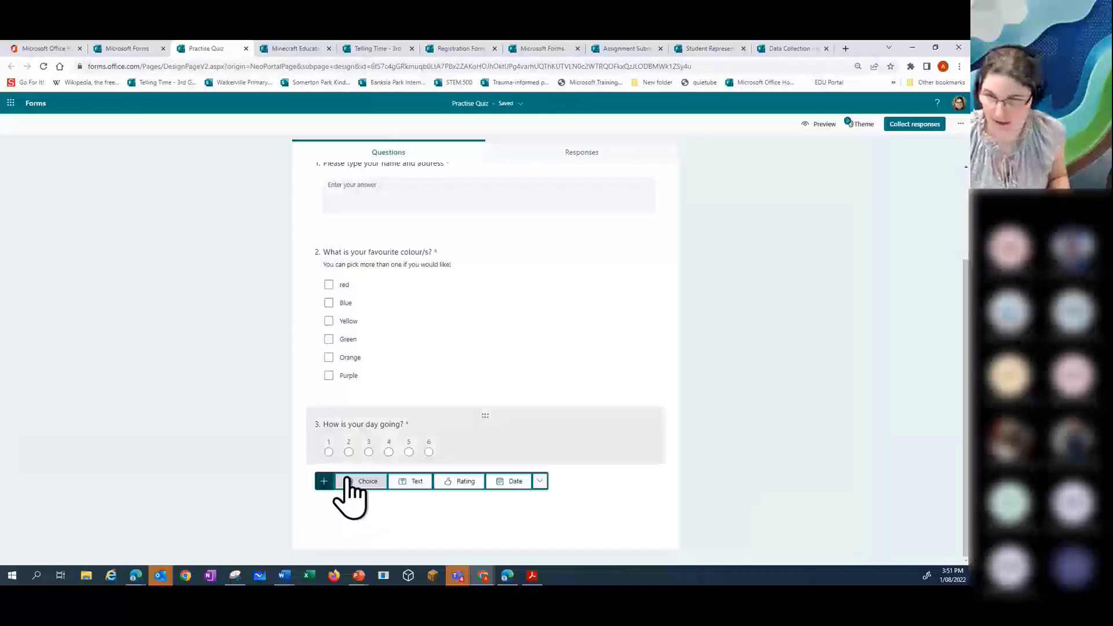
pyautogui.click(514, 482)
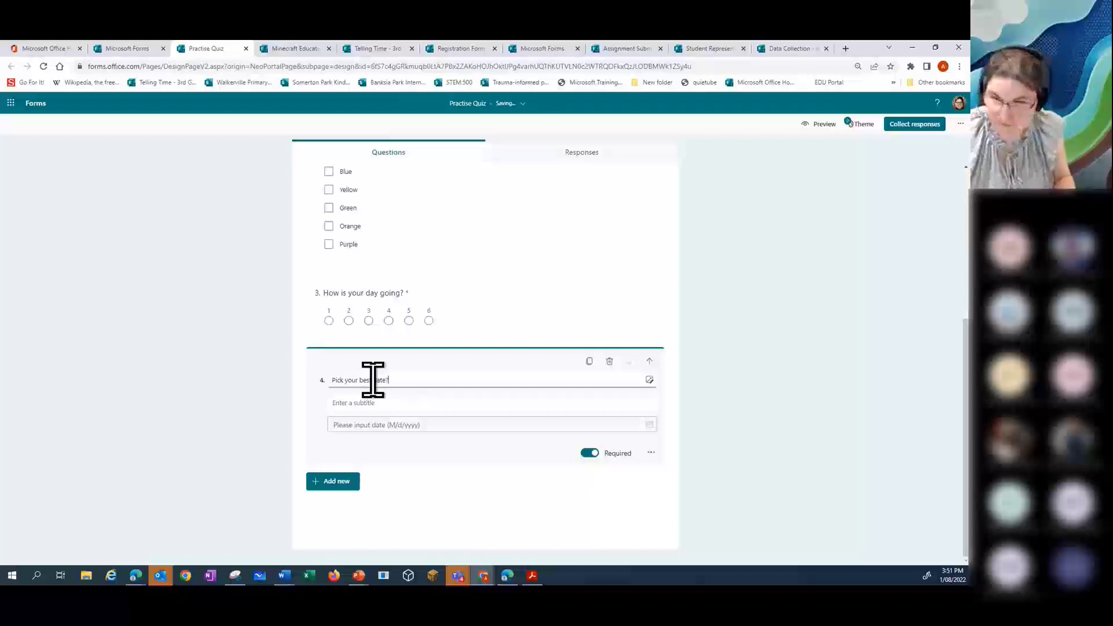
pyautogui.click(522, 510)
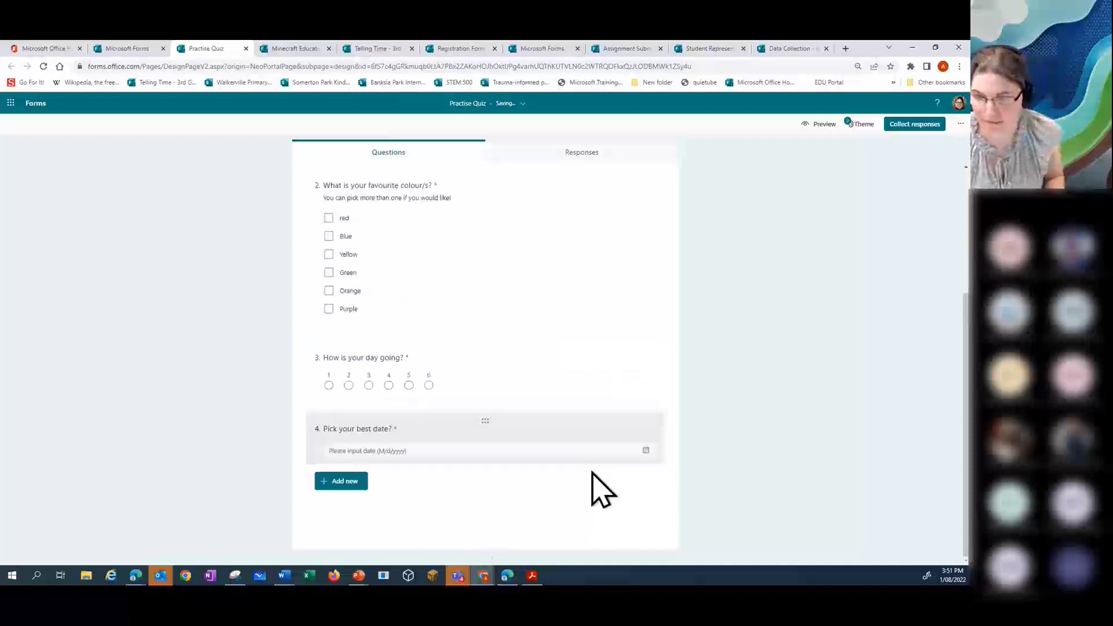
# Step: Make the best date question optional and look at its additional settings
pyautogui.click(521, 456)
pyautogui.click(589, 518)
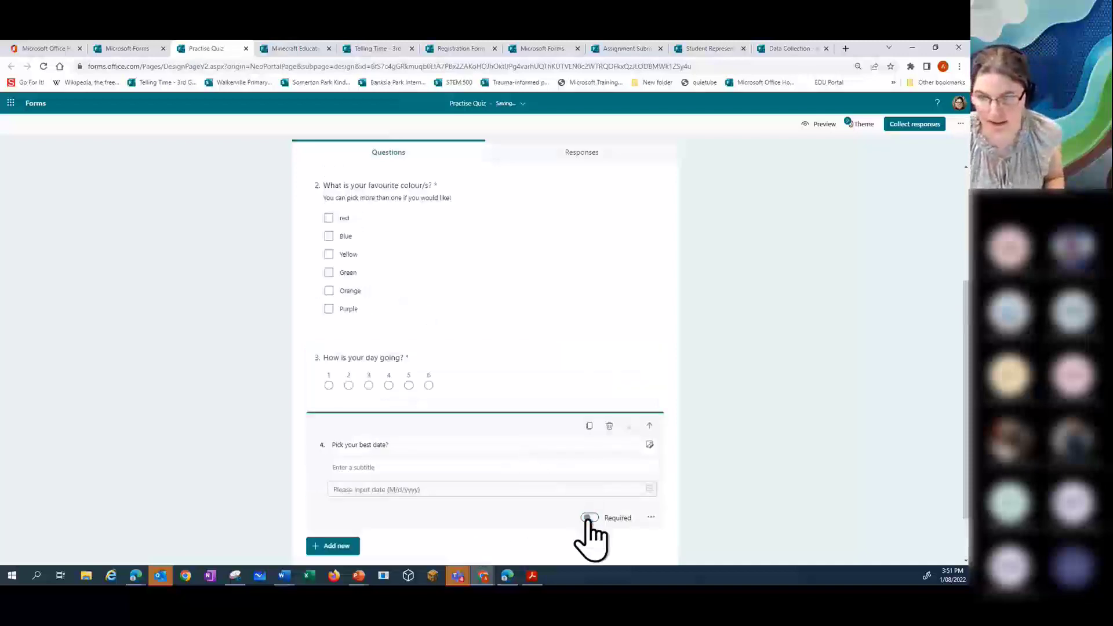
pyautogui.click(651, 517)
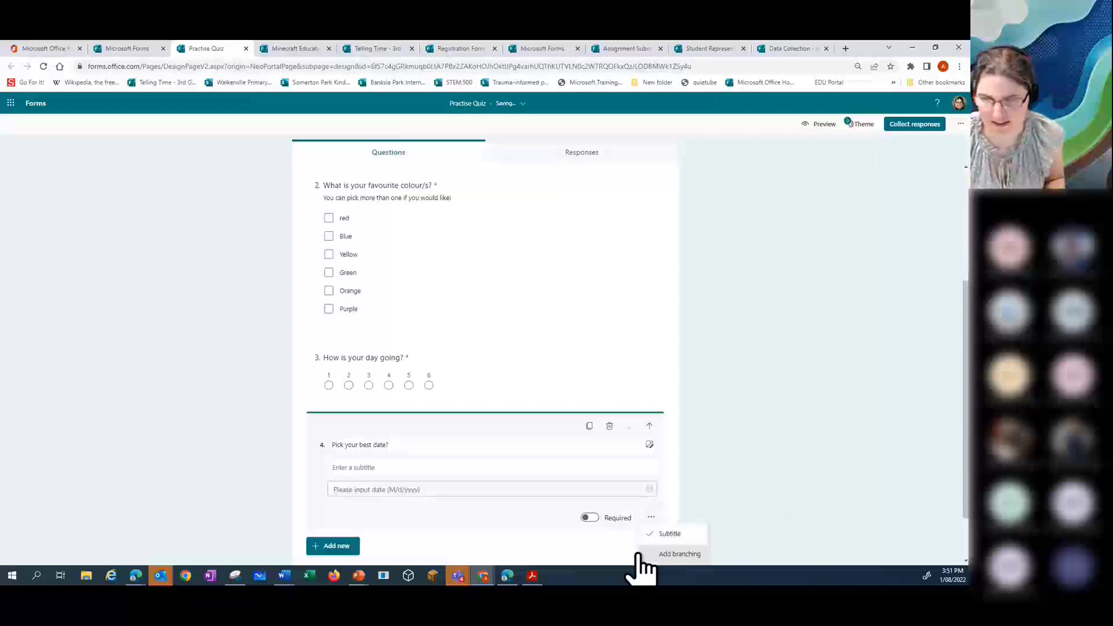
pyautogui.click(565, 557)
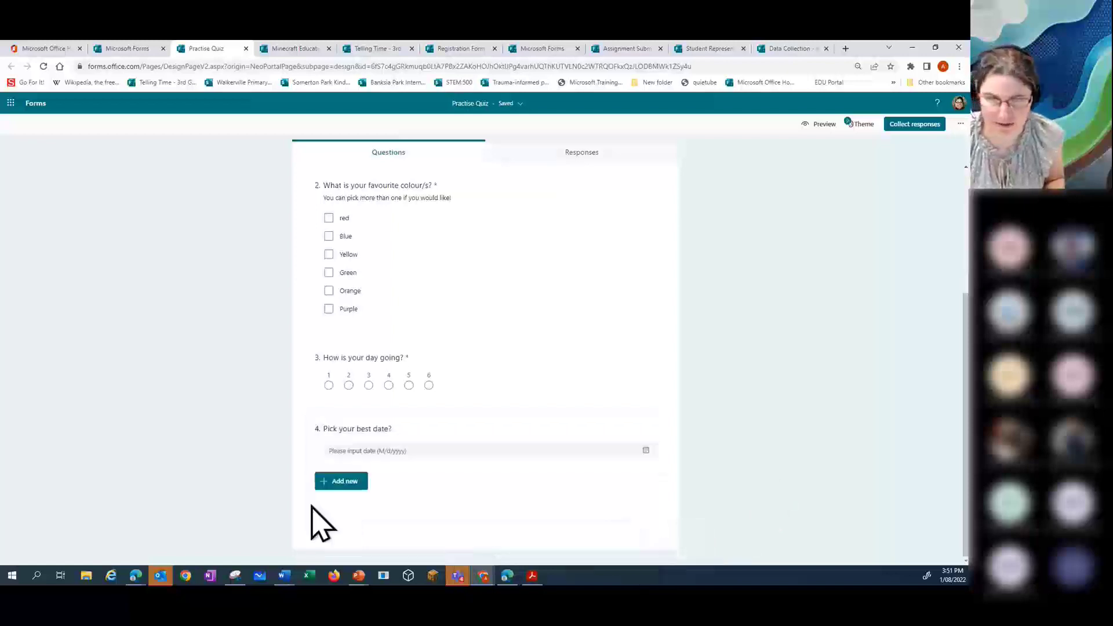
# Step: Add a ranking question "What is your favourite food?" below the date question
pyautogui.click(336, 485)
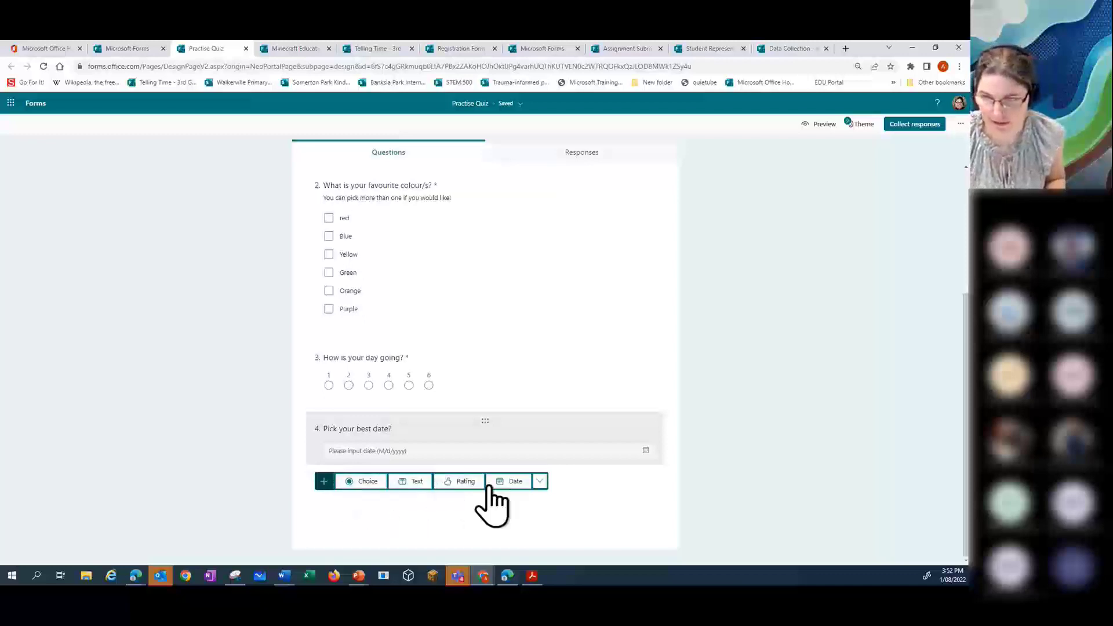
pyautogui.click(540, 481)
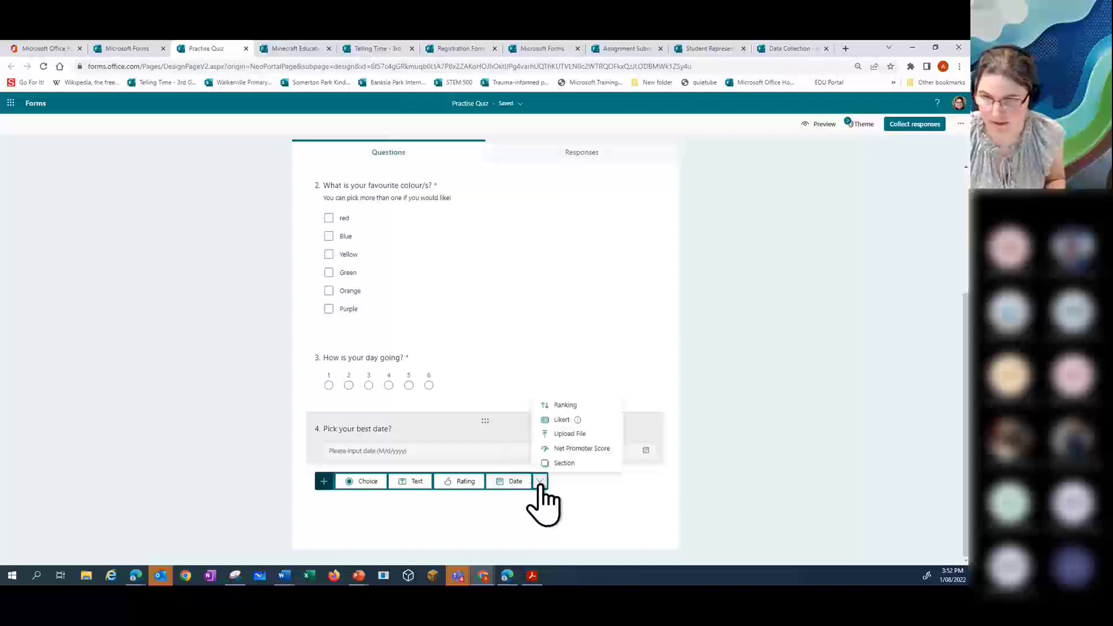
pyautogui.click(566, 406)
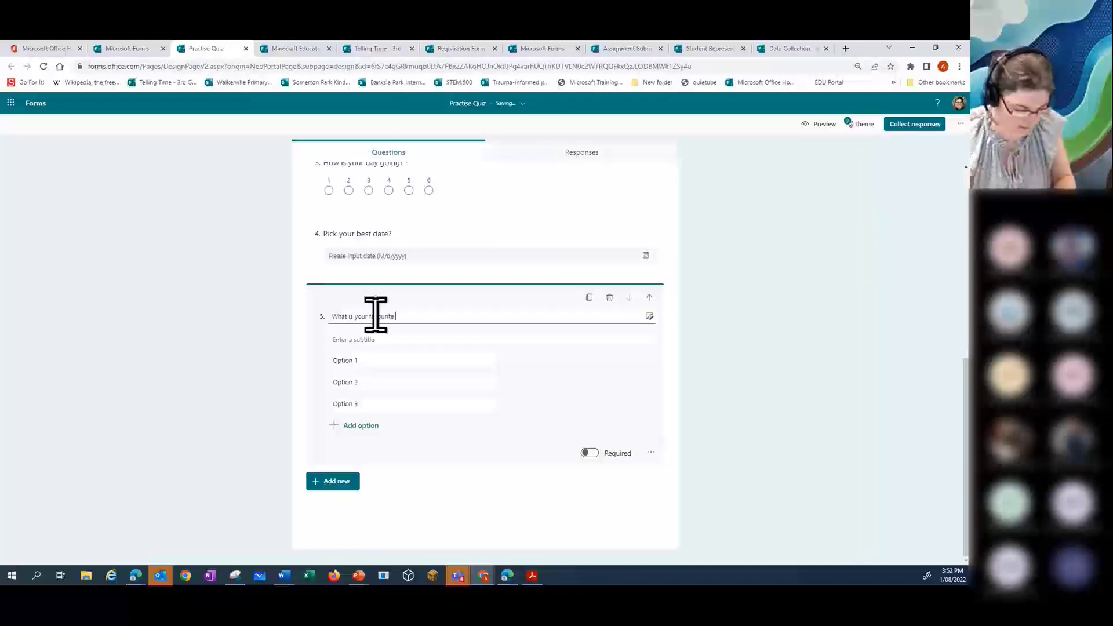
# Step: Fill in the favourite food ranking options as pasta, pizza and baked potatoes
pyautogui.click(381, 362)
pyautogui.write('pasta')
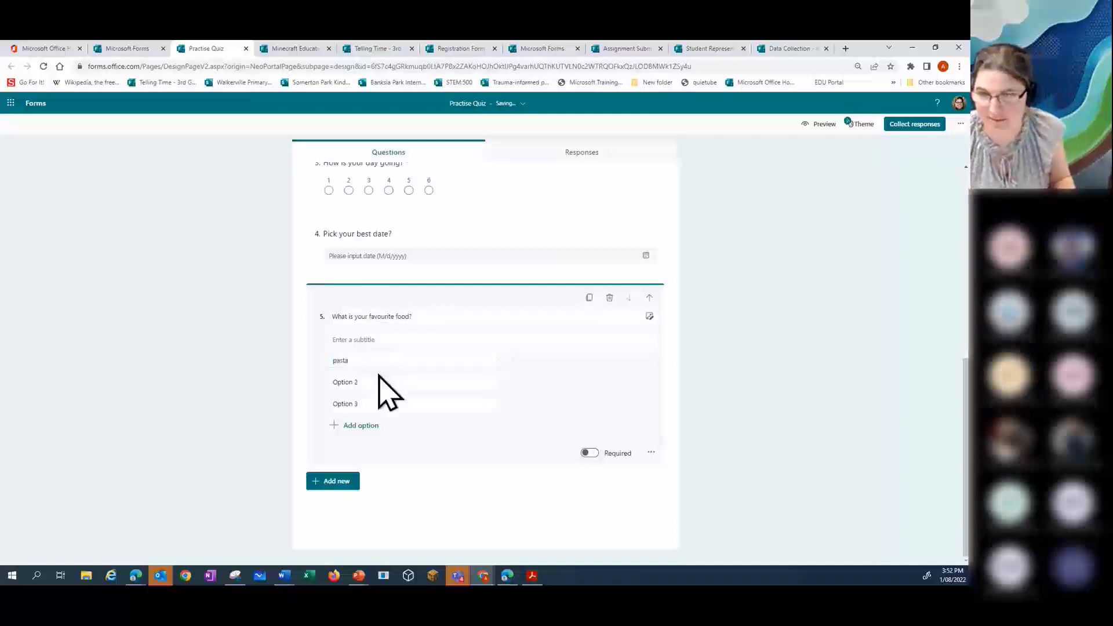
pyautogui.click(374, 379)
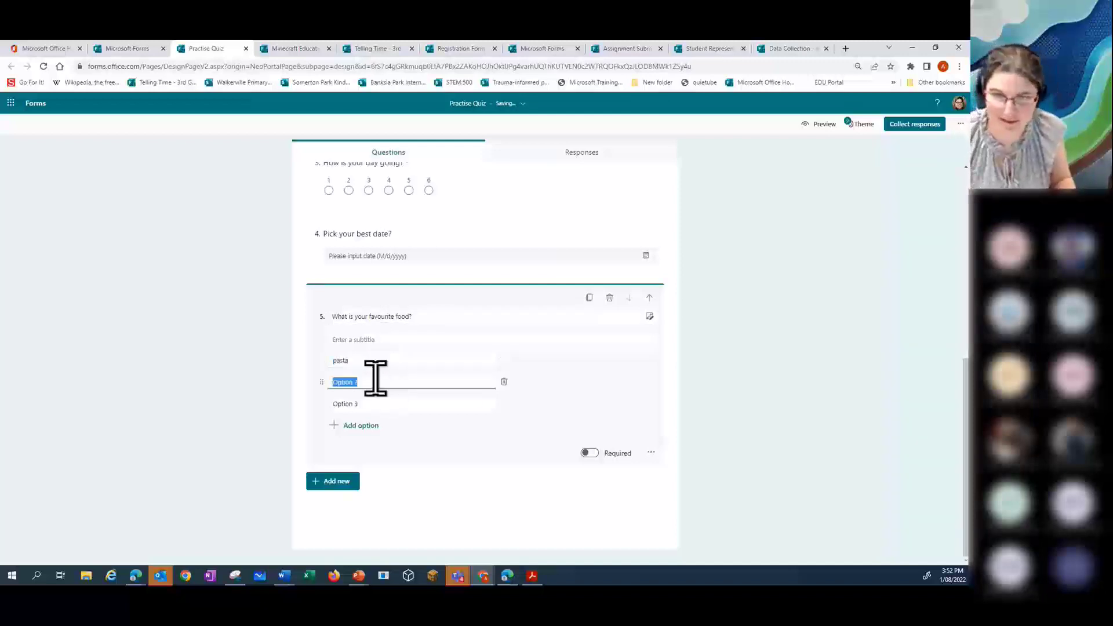
pyautogui.write('pizza')
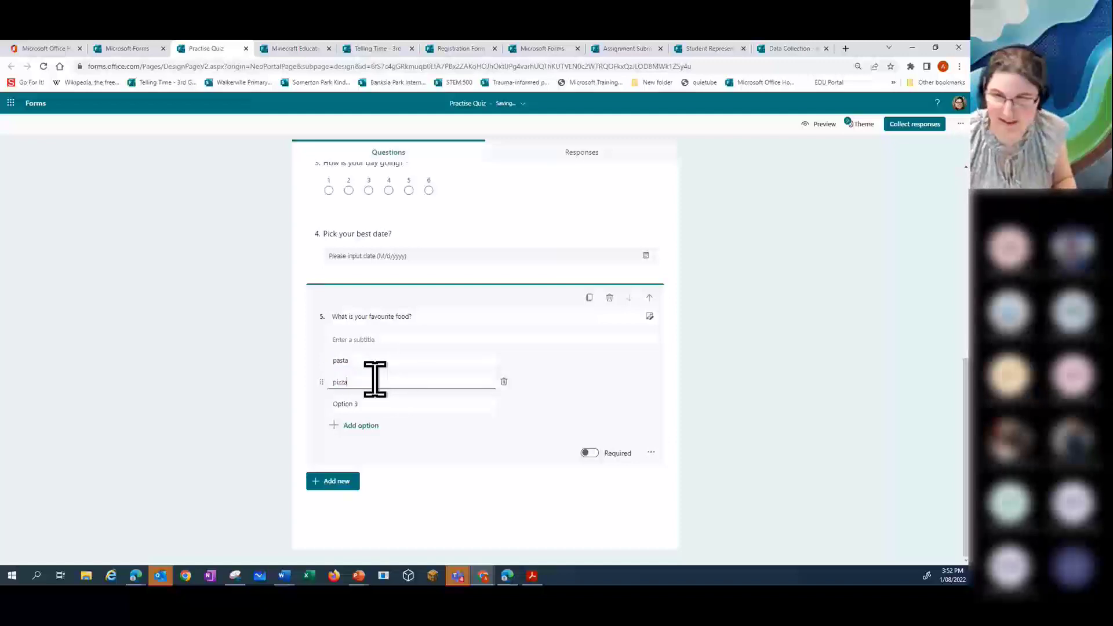
pyautogui.click(375, 400)
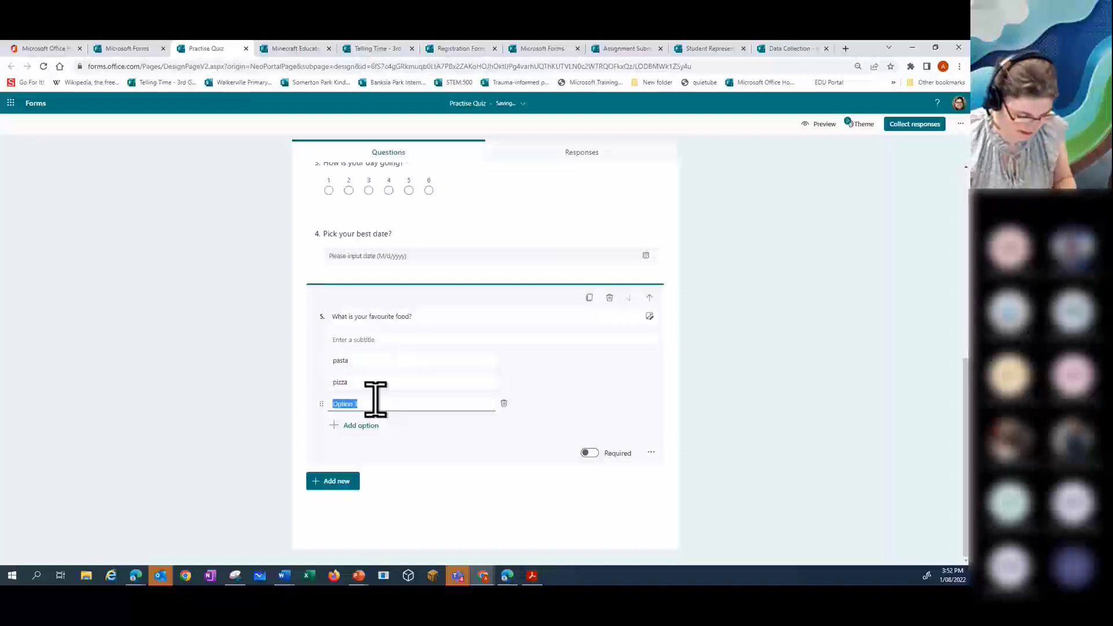
pyautogui.write('back')
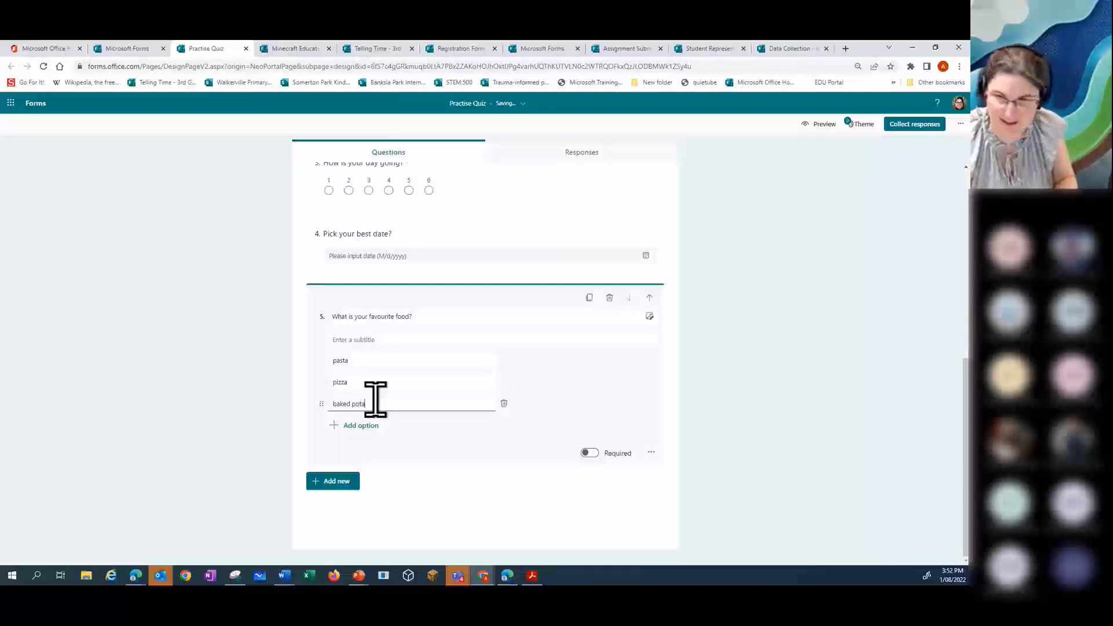
pyautogui.click(626, 404)
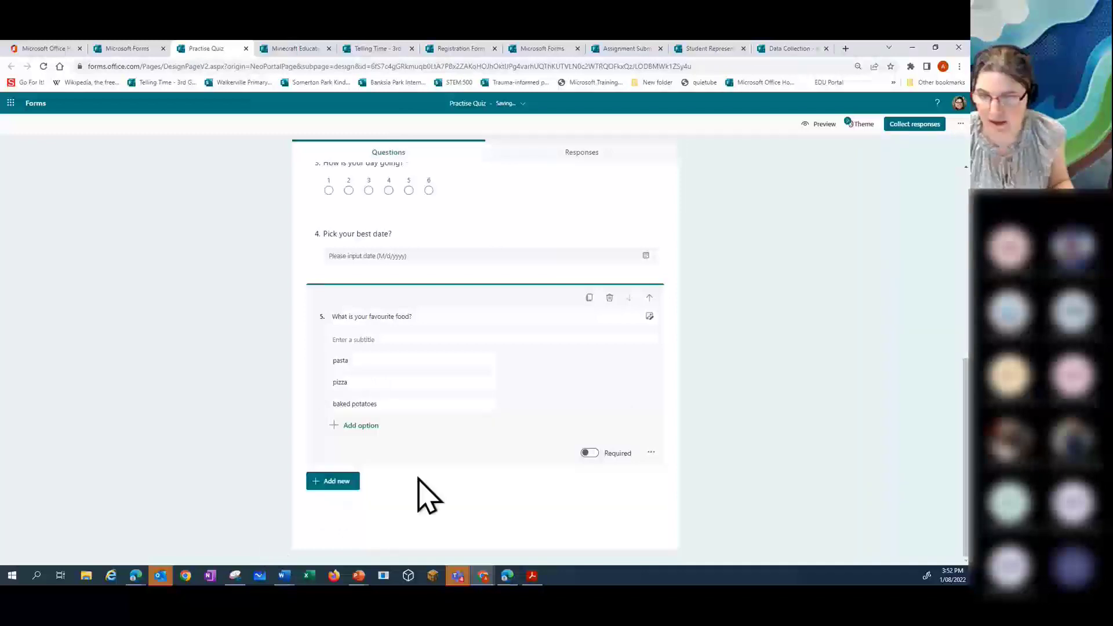
# Step: Add a Likert question "What is the weather going to be like?" below the favourite food question
pyautogui.click(334, 483)
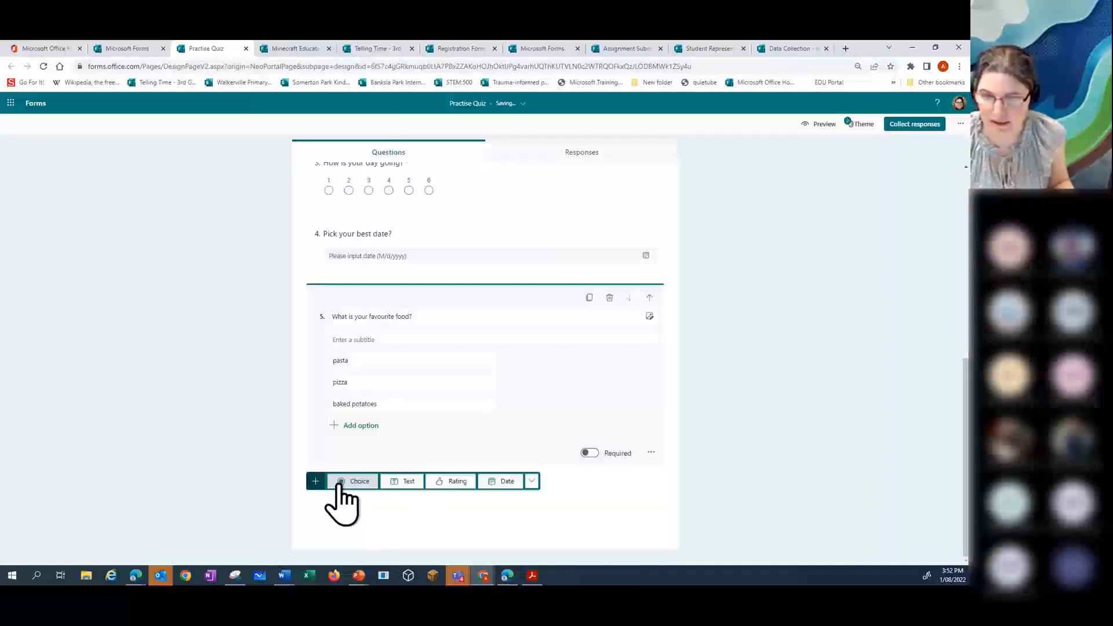
pyautogui.click(532, 482)
pyautogui.moveTo(551, 428)
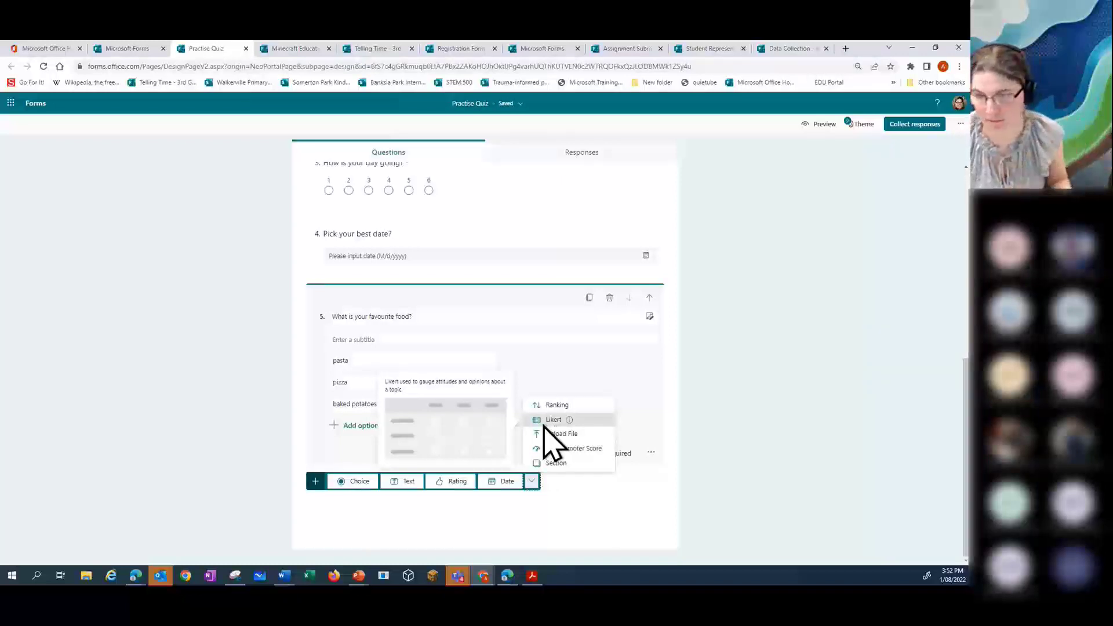
pyautogui.click(545, 425)
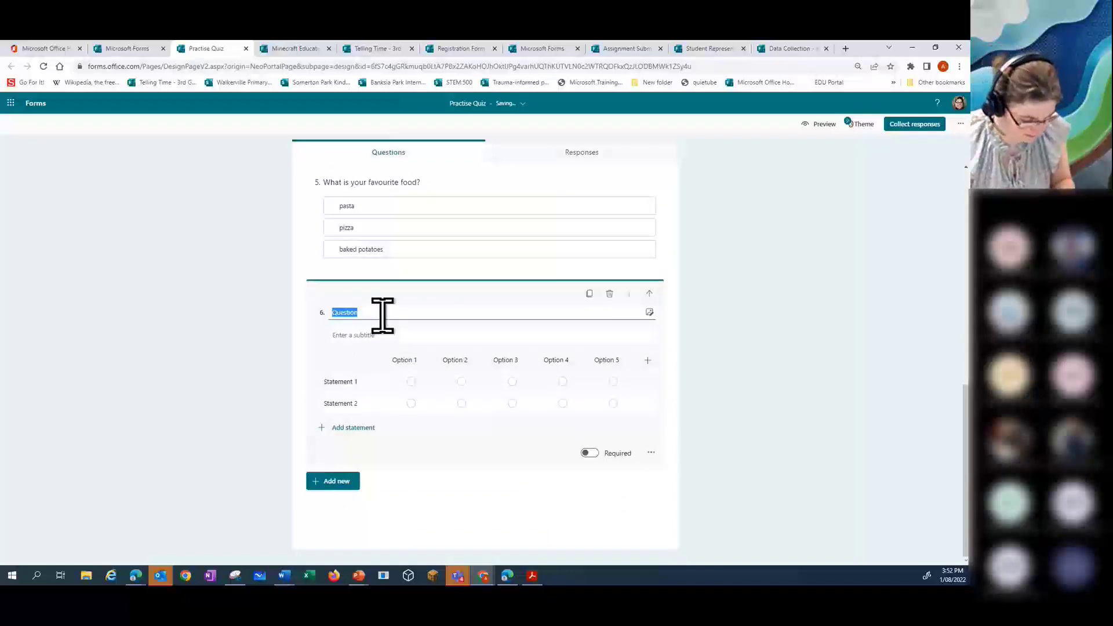
pyautogui.write('What')
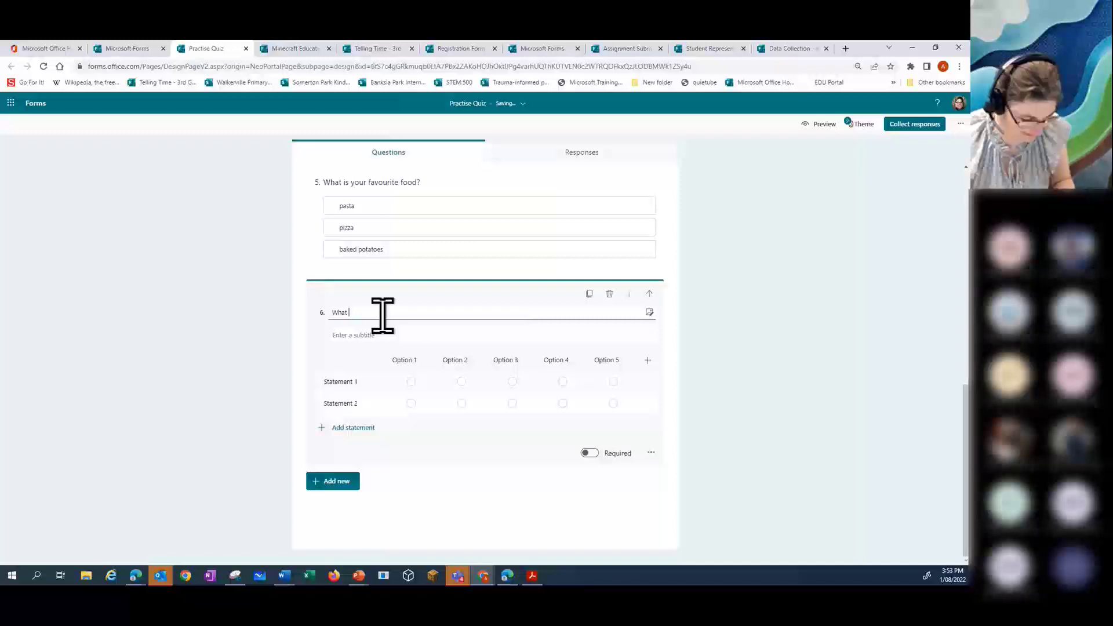
pyautogui.write('is the weather going to be like?')
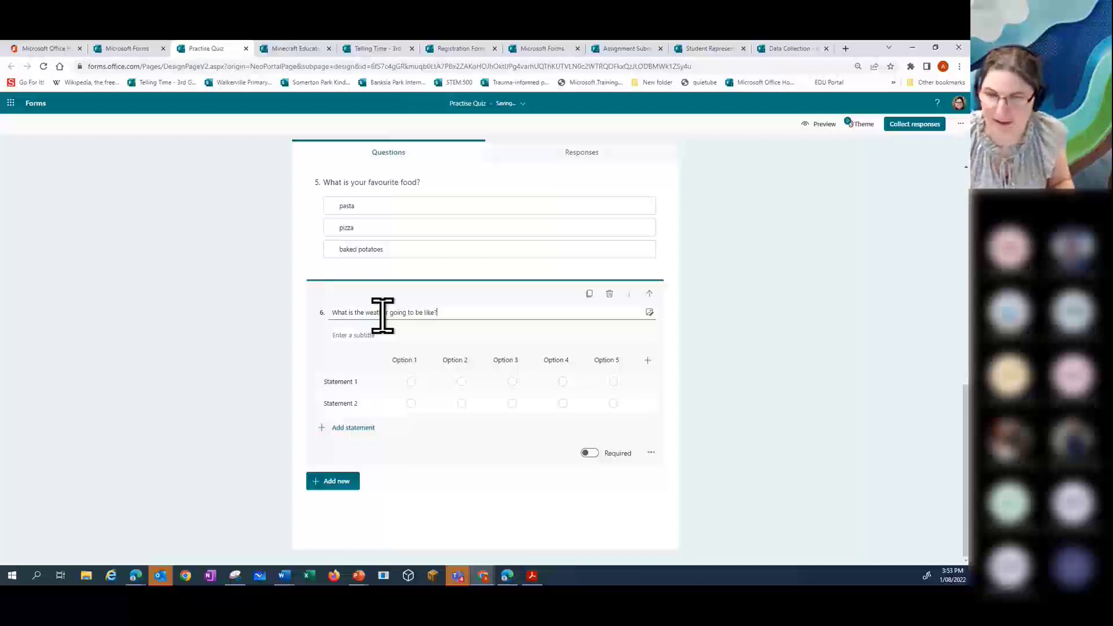
# Step: Name the weather question's first statement Tuesday and its first two options Sunny and Raining
pyautogui.click(347, 381)
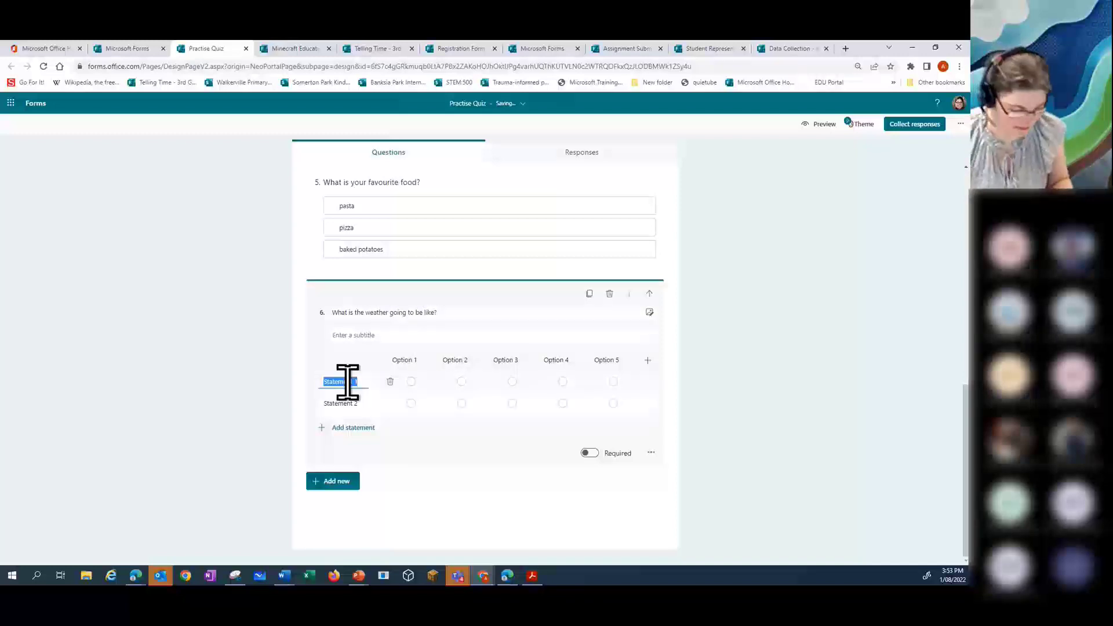
pyautogui.write('T')
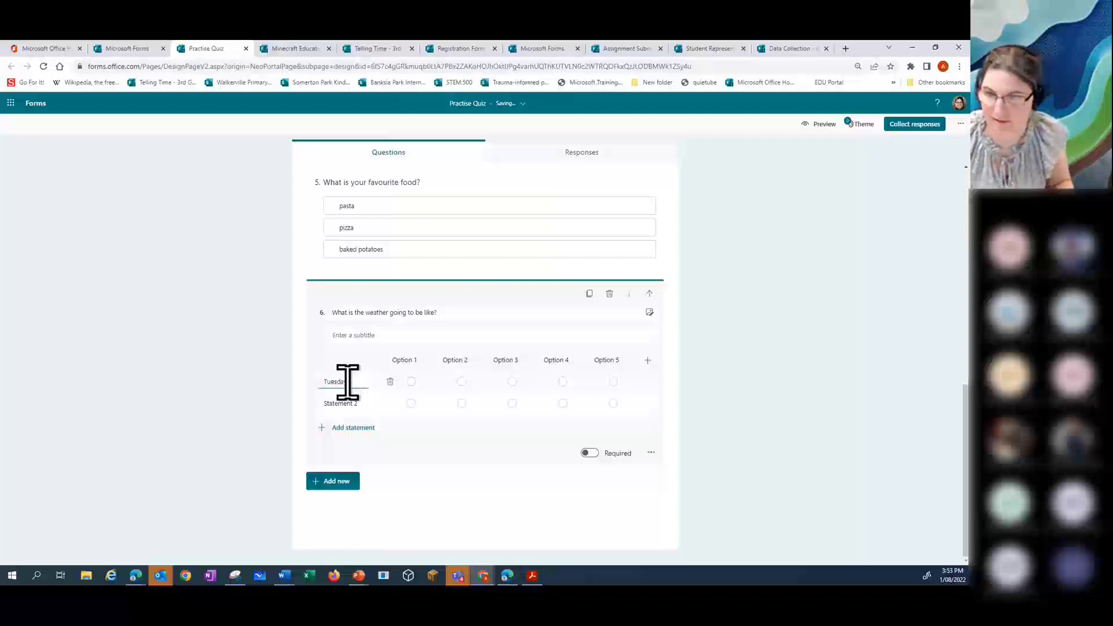
pyautogui.write('uesday')
pyautogui.click(404, 360)
pyautogui.write('S')
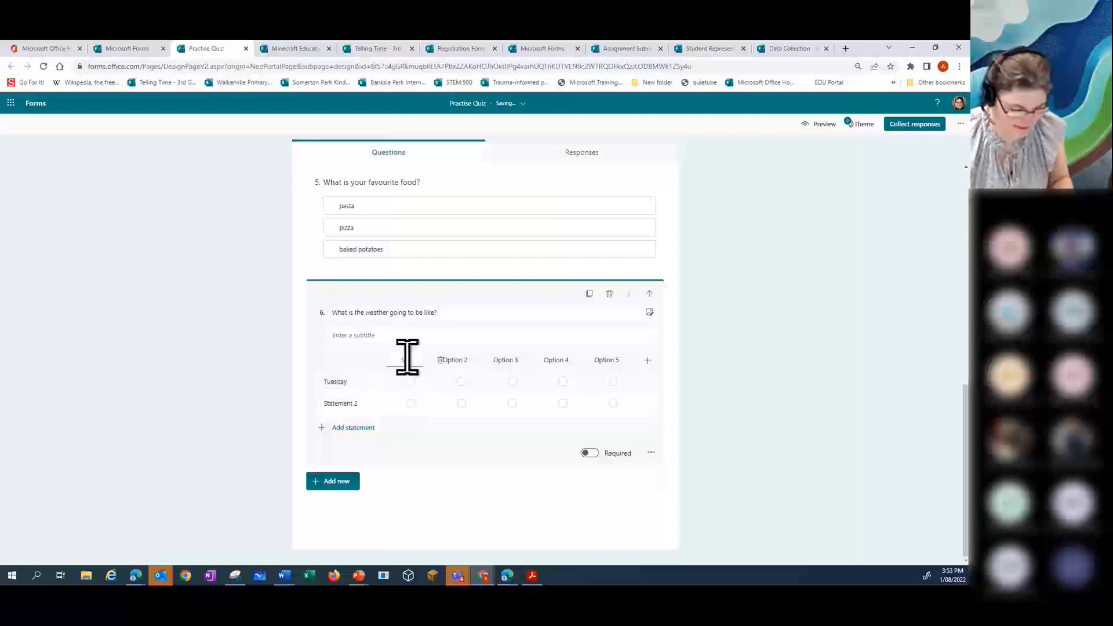
pyautogui.write('unny')
pyautogui.click(462, 360)
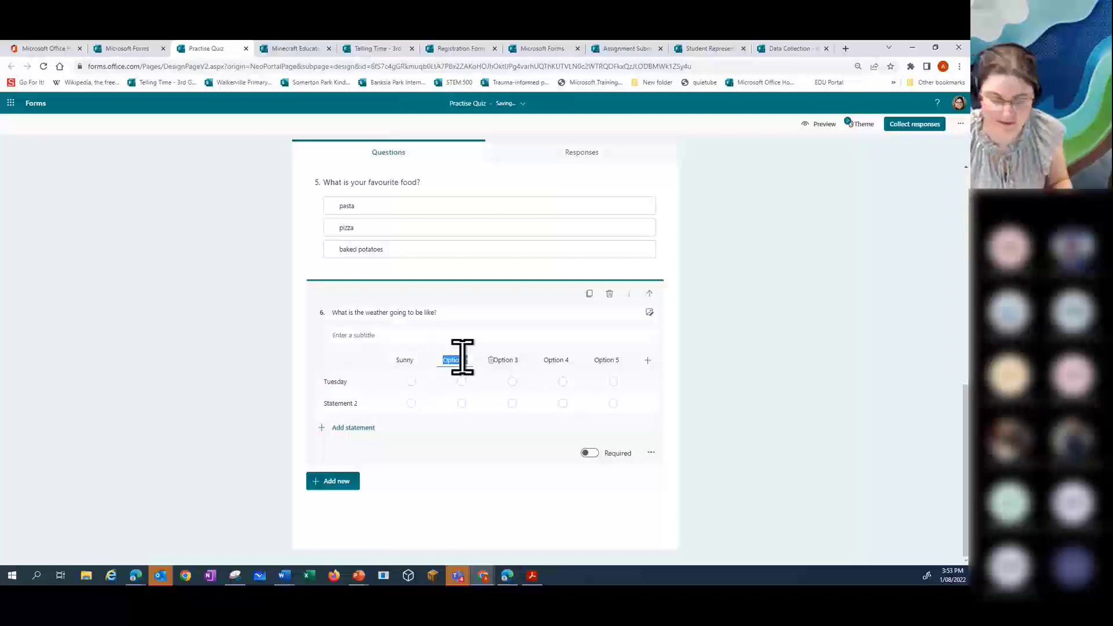
pyautogui.write('Rain')
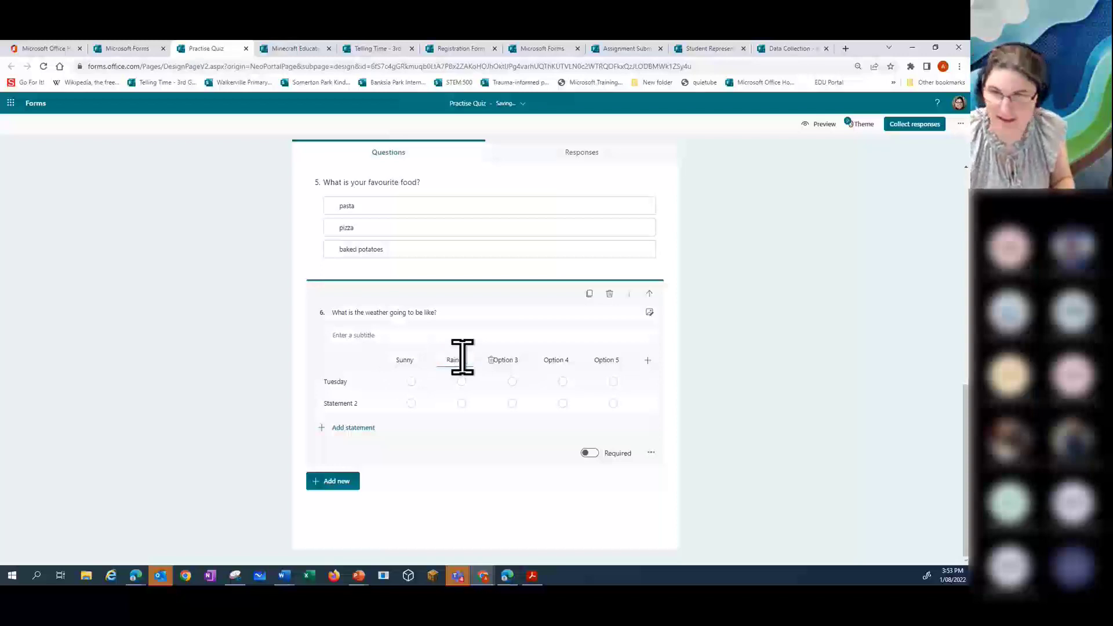
pyautogui.write('ing')
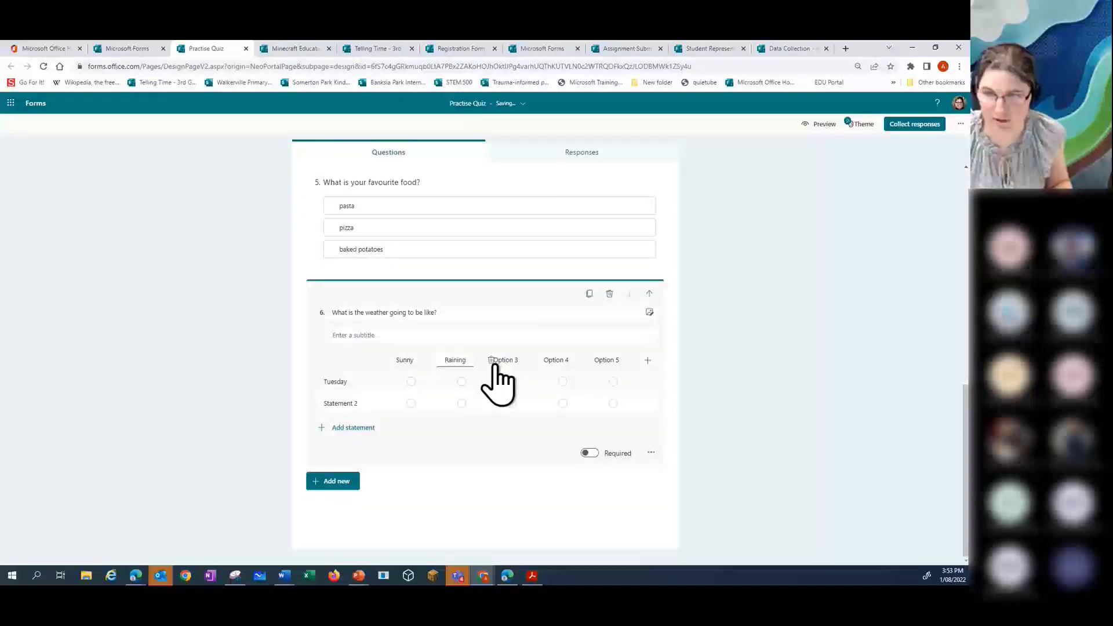
# Step: Delete options from the weather question until only Sunny and one other remain, and name the other one "raining"
pyautogui.click(492, 361)
pyautogui.click(472, 364)
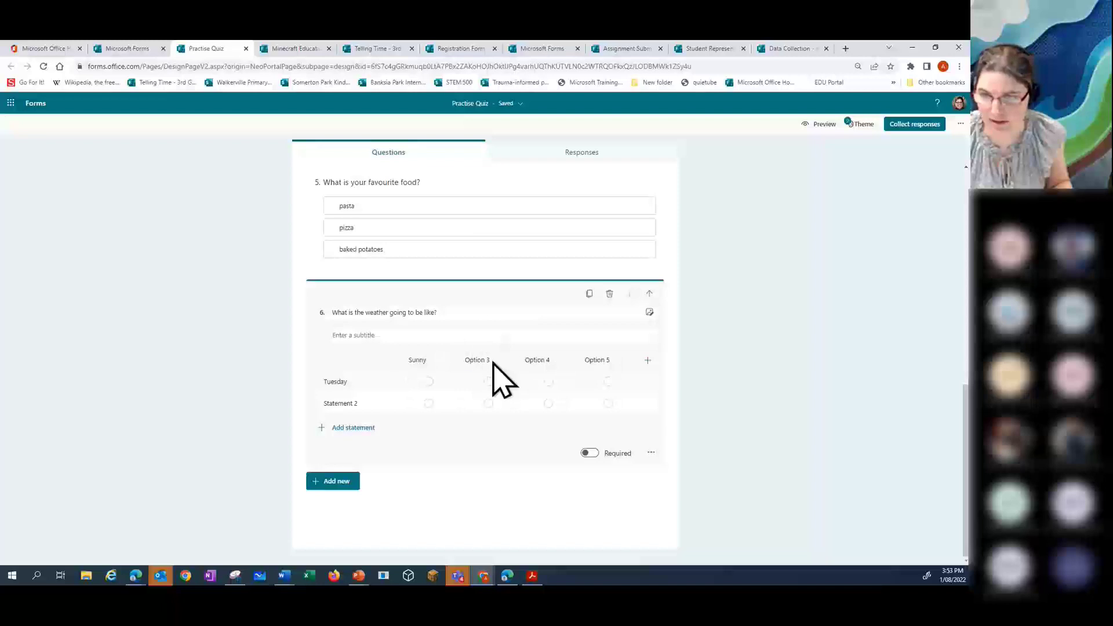
pyautogui.click(522, 360)
pyautogui.click(520, 361)
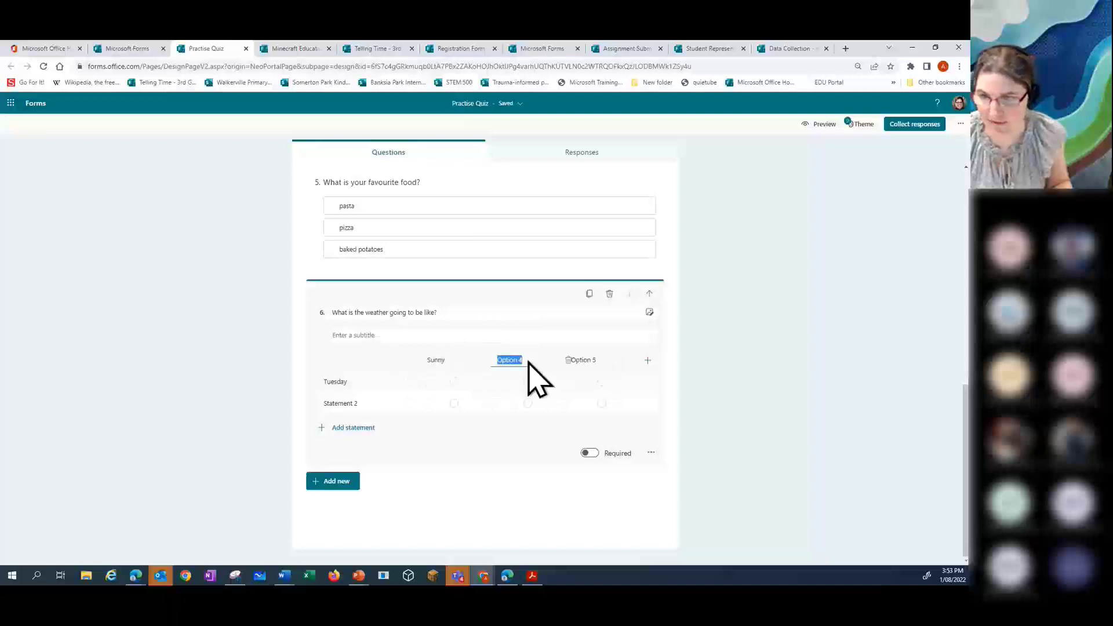
pyautogui.click(567, 361)
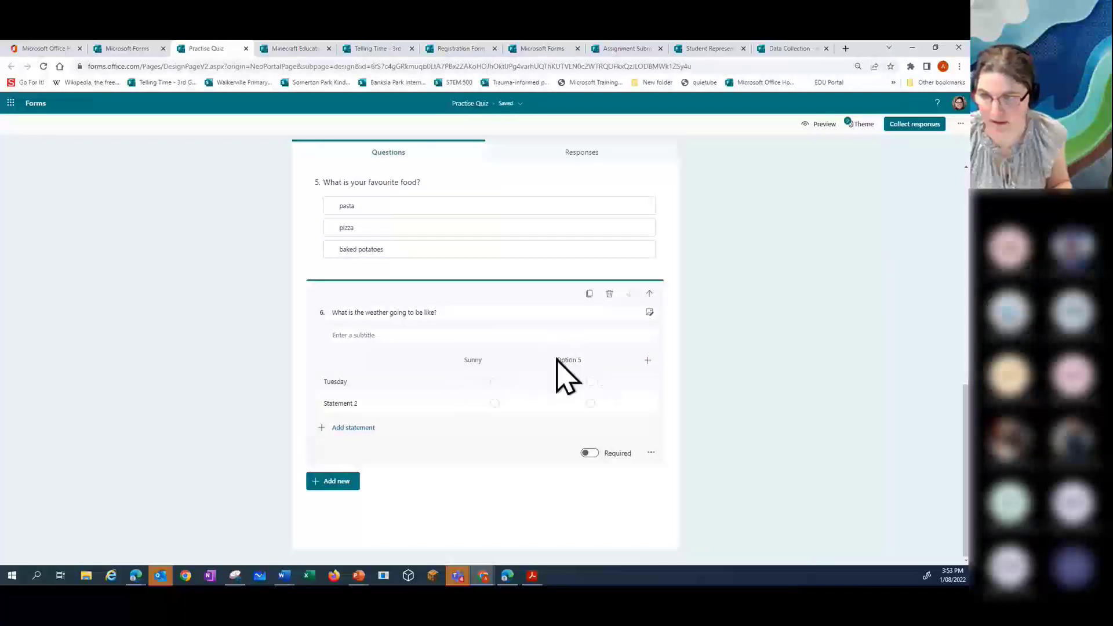
pyautogui.click(567, 360)
pyautogui.press('BackSpace')
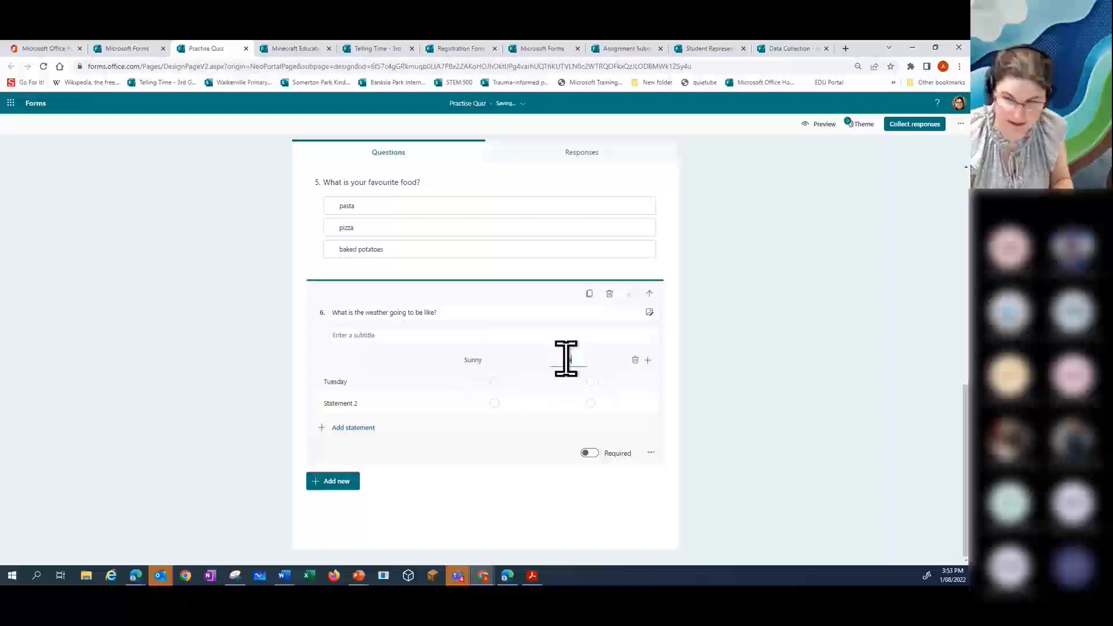
pyautogui.write('raining')
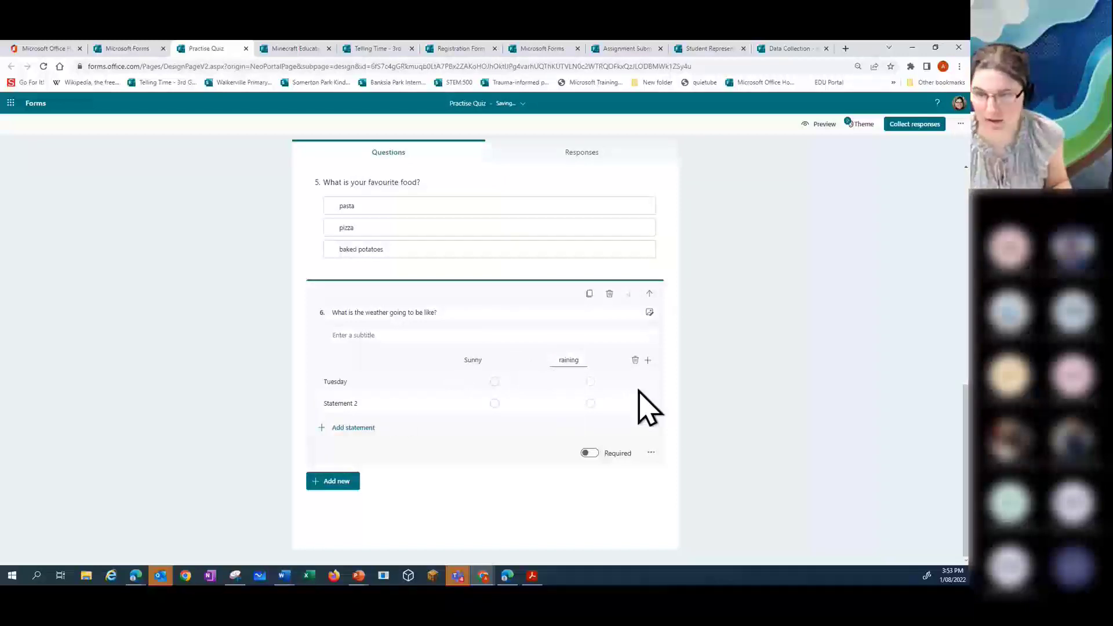
# Step: Name the weather question's second statement Wednesday, add a third statement Thursday, and finish editing the question
pyautogui.click(348, 404)
pyautogui.write('We')
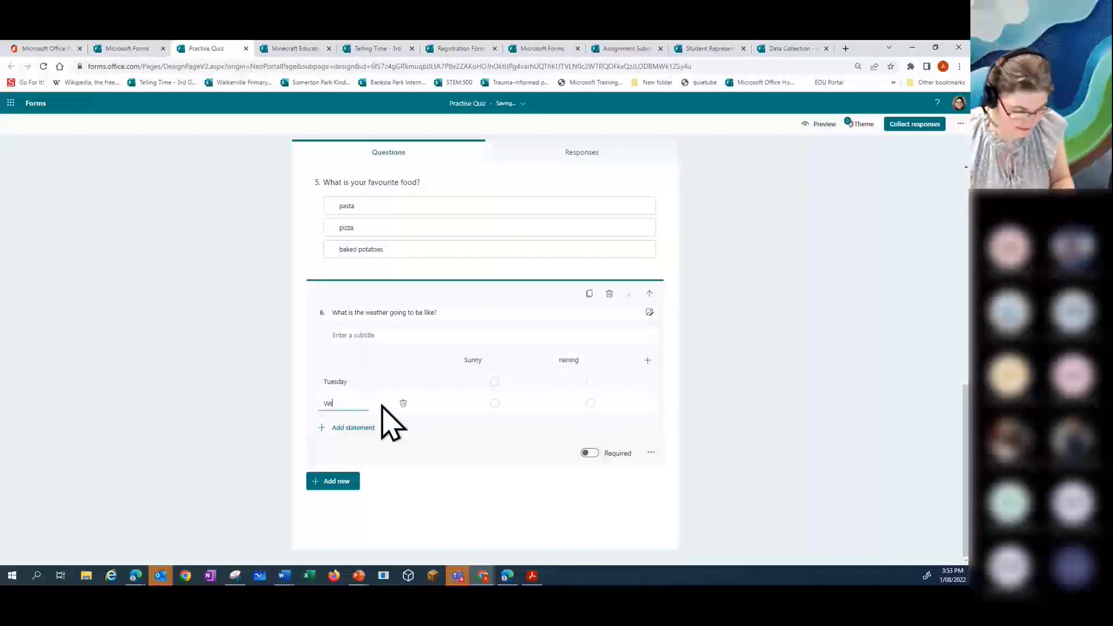
pyautogui.write('dnesday')
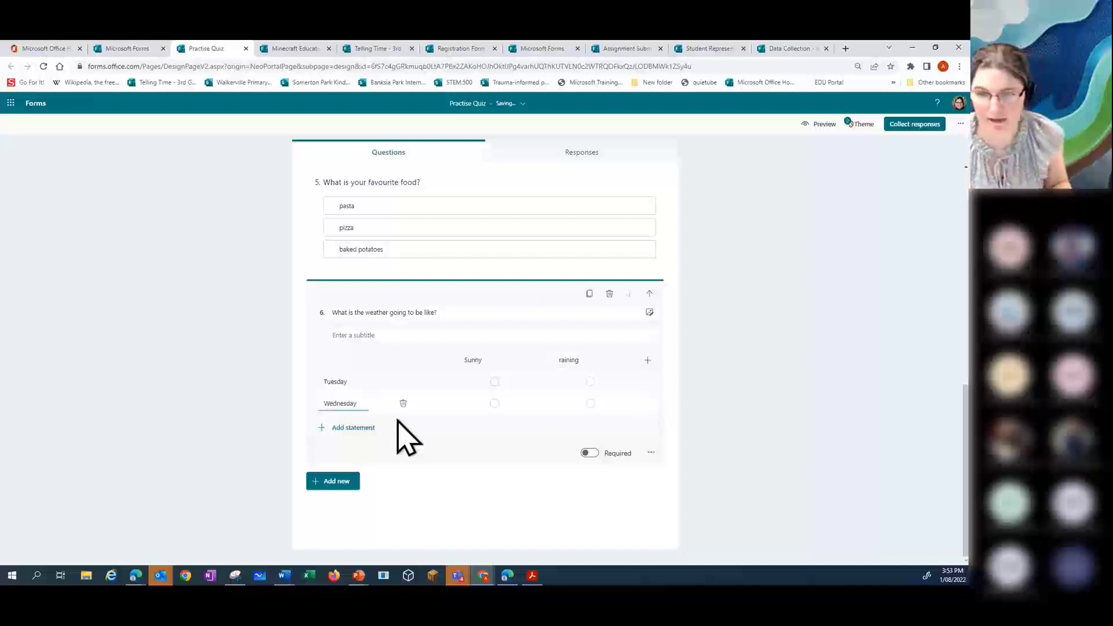
pyautogui.click(350, 428)
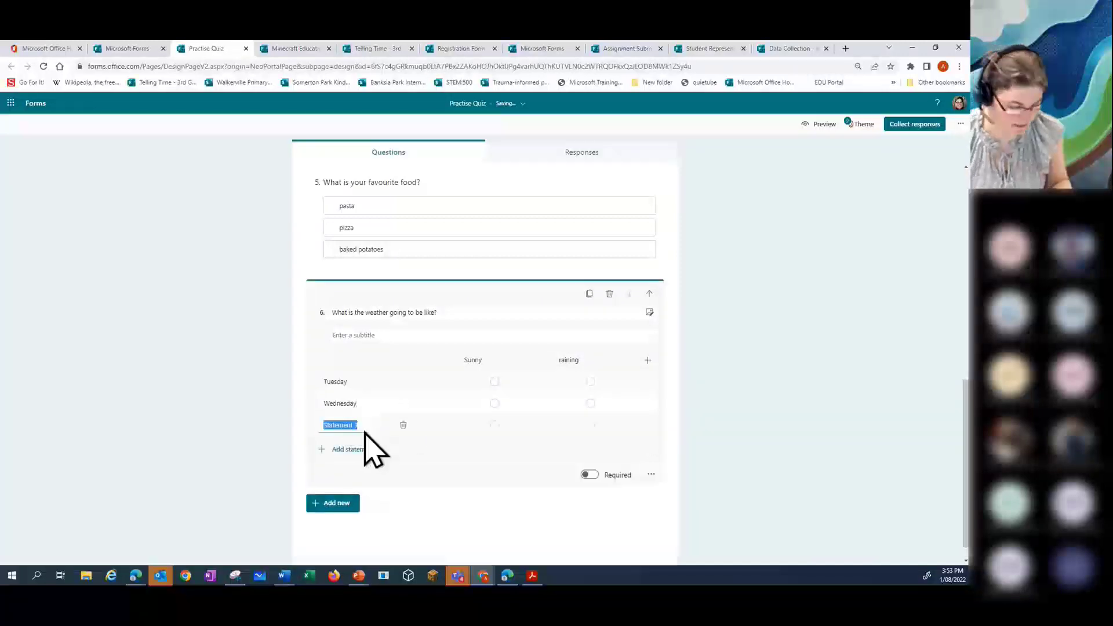
pyautogui.write('Thur')
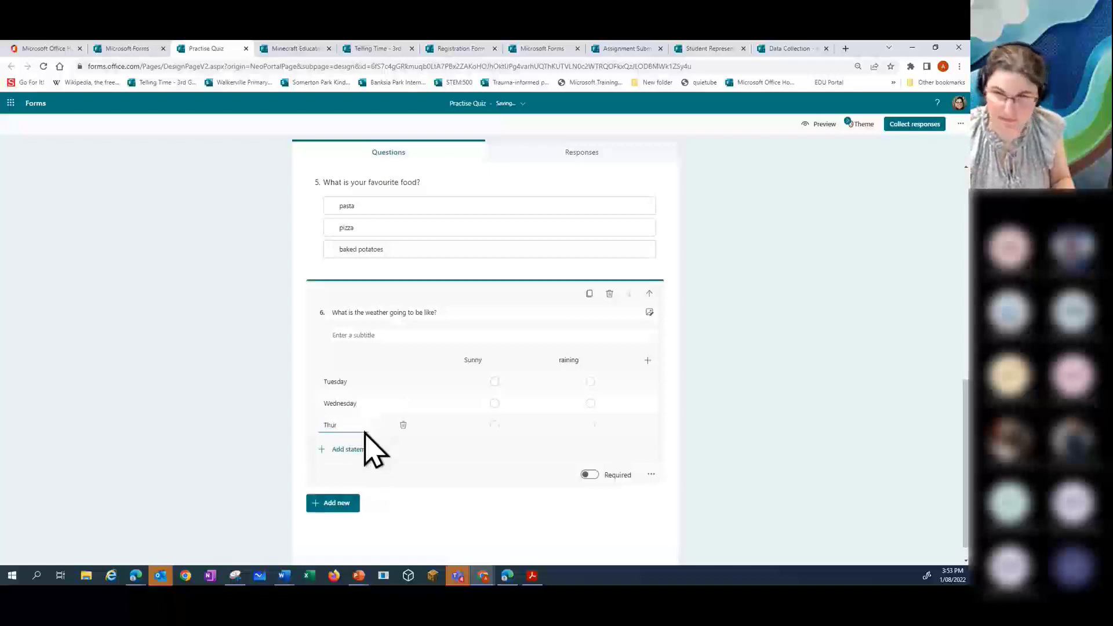
pyautogui.write('sday')
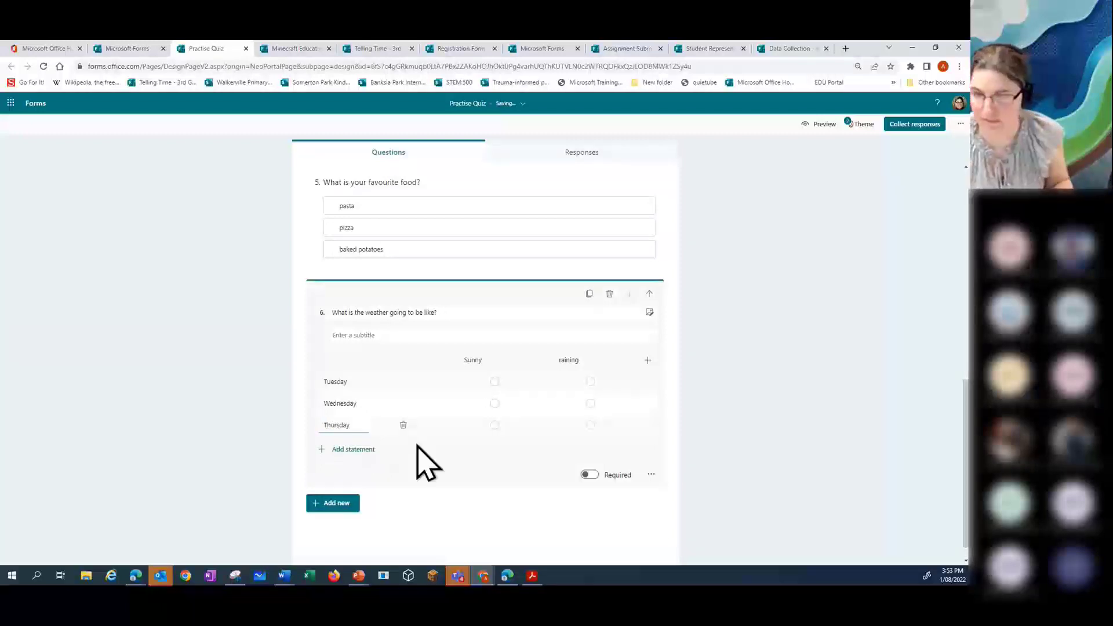
pyautogui.click(679, 436)
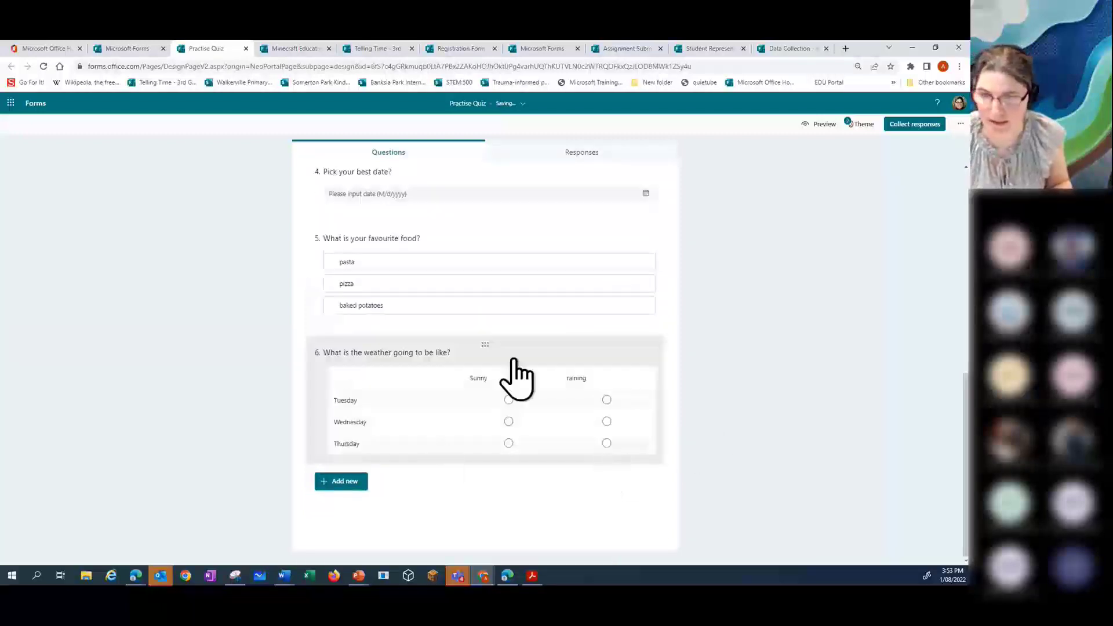
# Step: Make the weather question required, and move it above the favourite food question and back below it
pyautogui.click(529, 374)
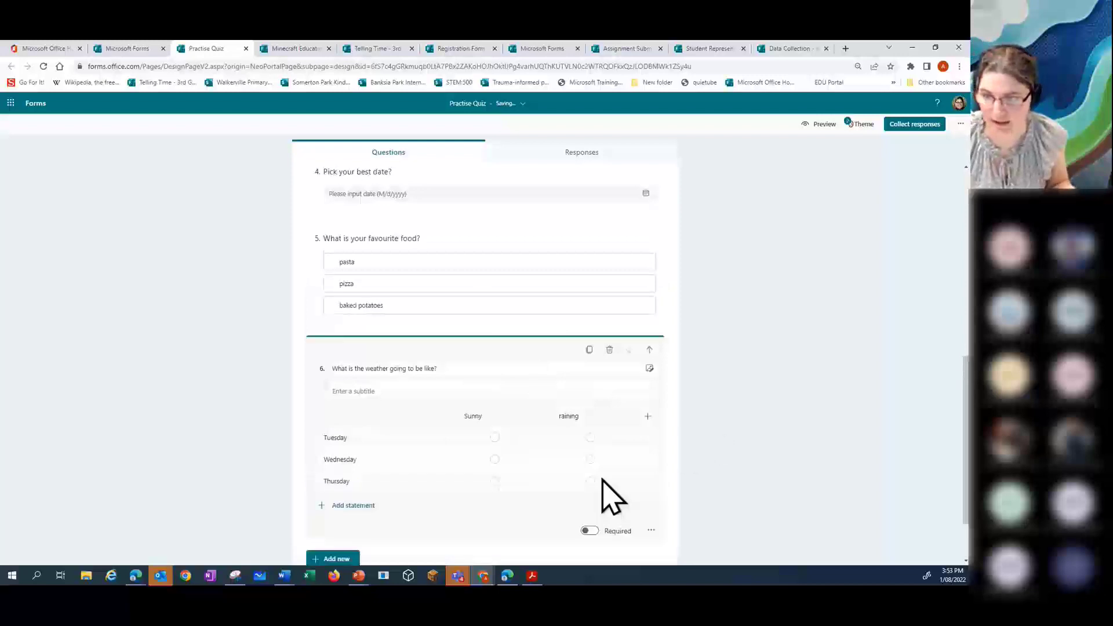
pyautogui.click(591, 530)
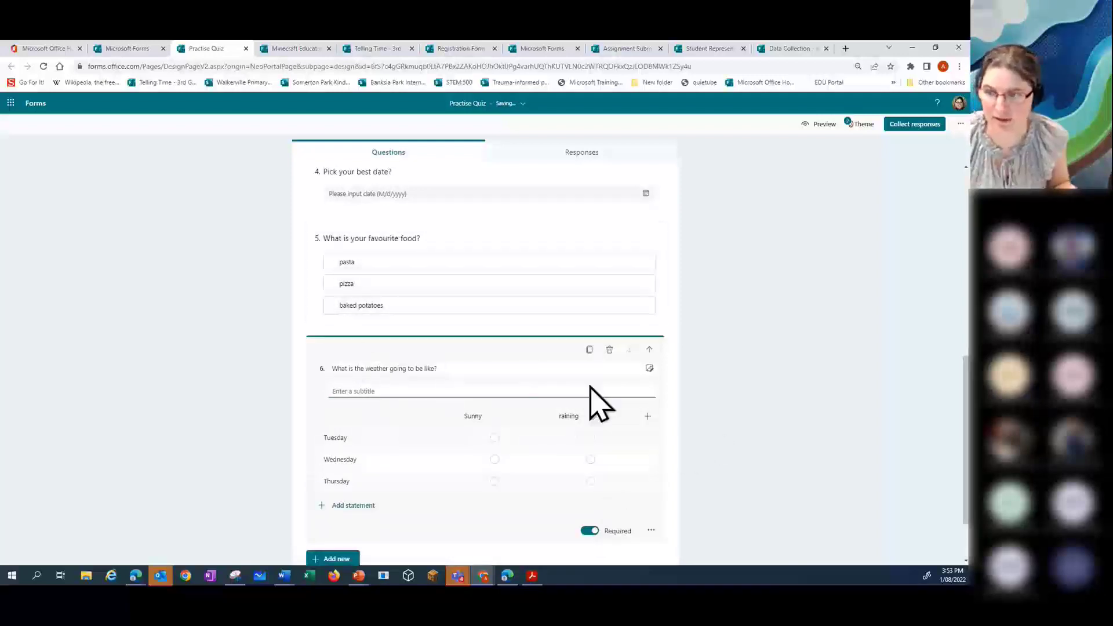
pyautogui.click(650, 350)
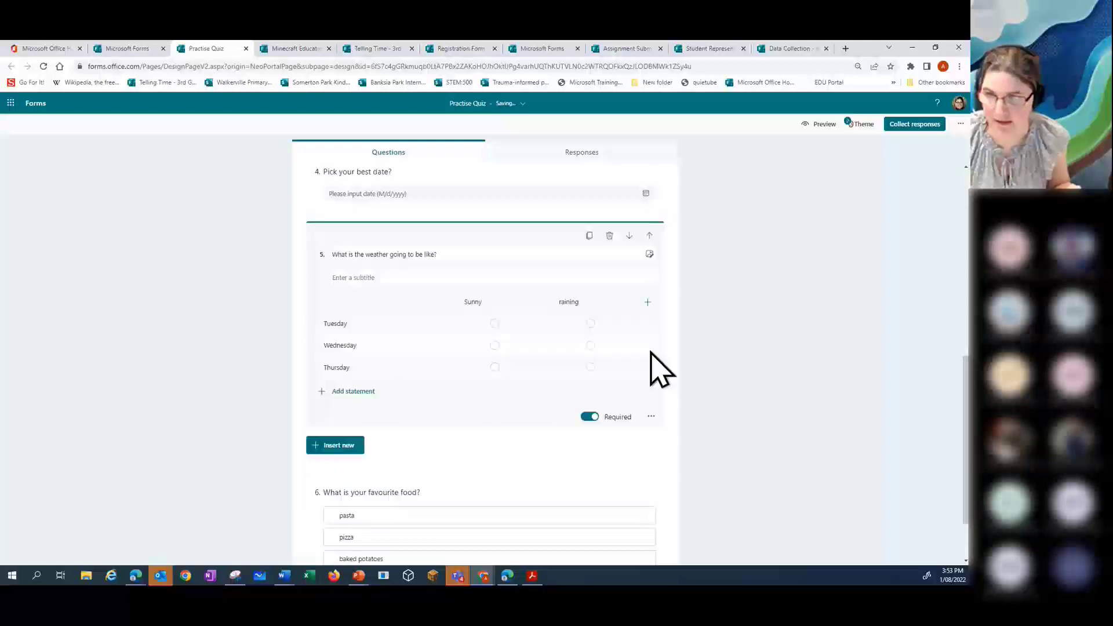
pyautogui.click(629, 235)
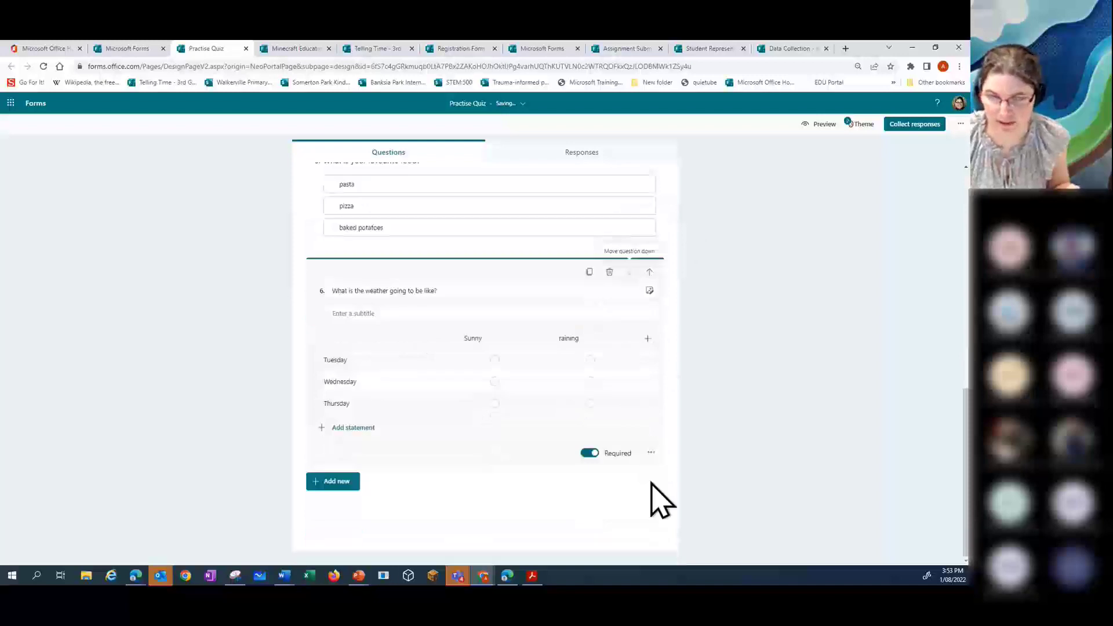
# Step: Add a file upload question after the weather question, accept the OneDrive folder notice, and title it "Please upload your photo!"
pyautogui.click(346, 482)
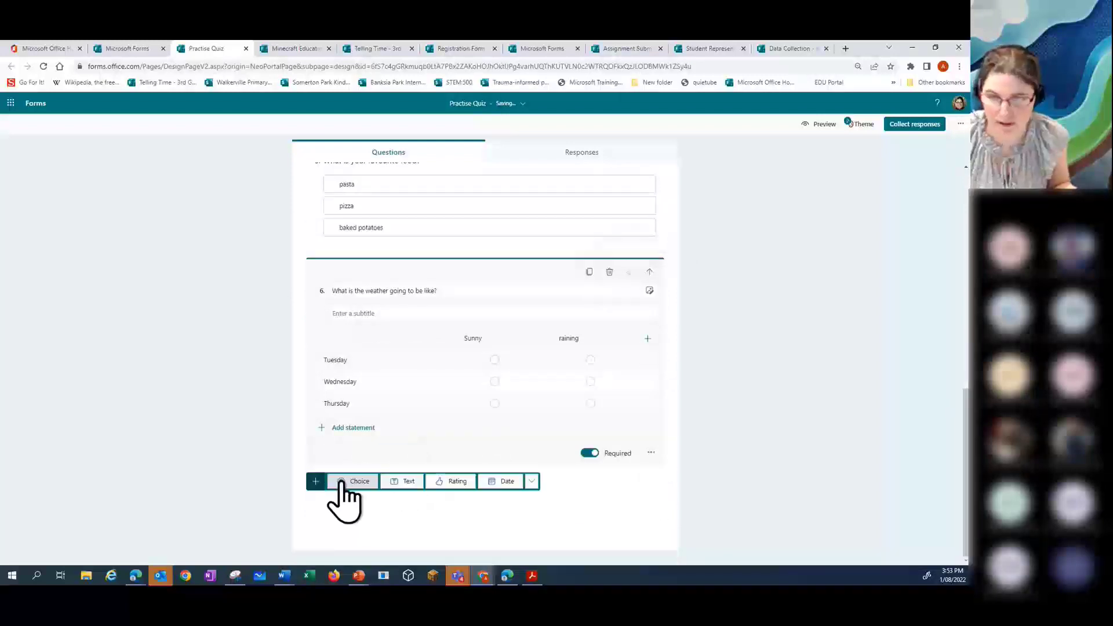
pyautogui.click(531, 482)
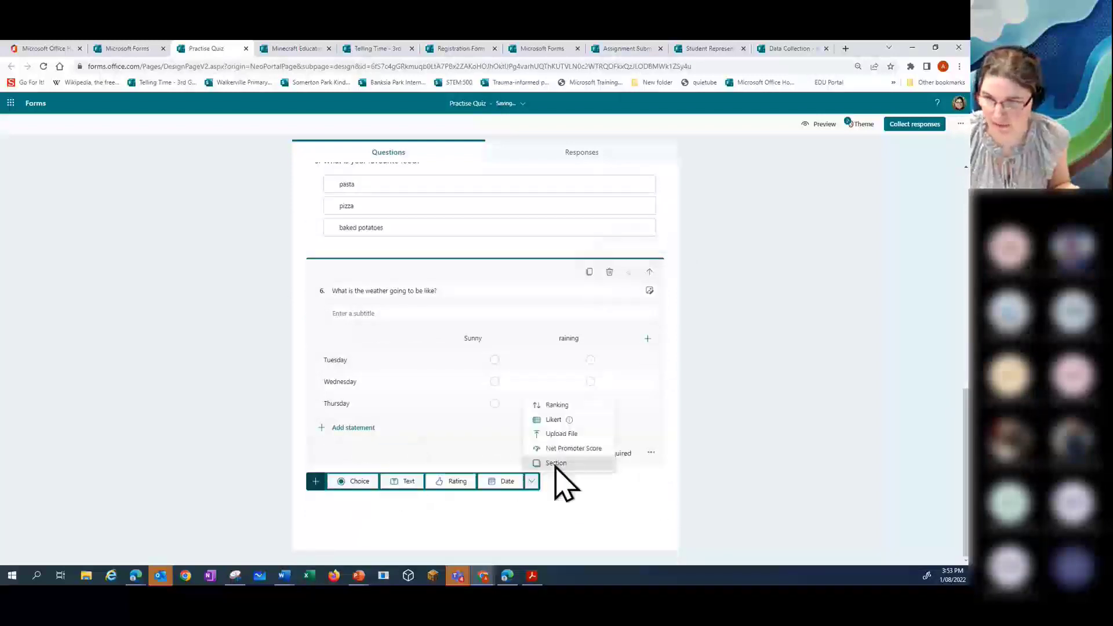
pyautogui.click(559, 435)
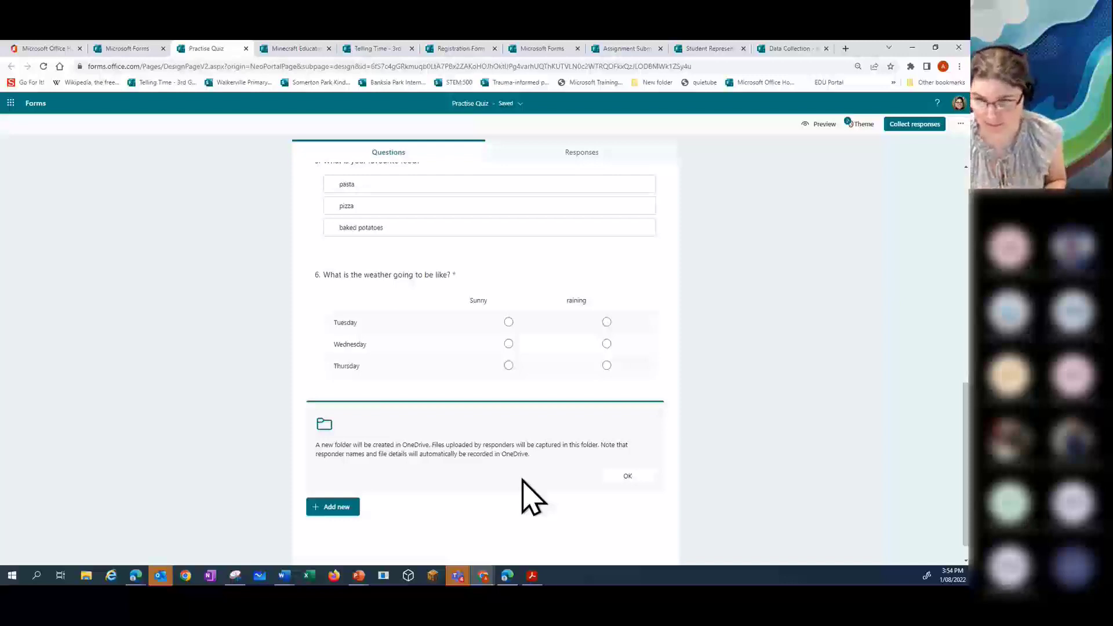
pyautogui.click(635, 485)
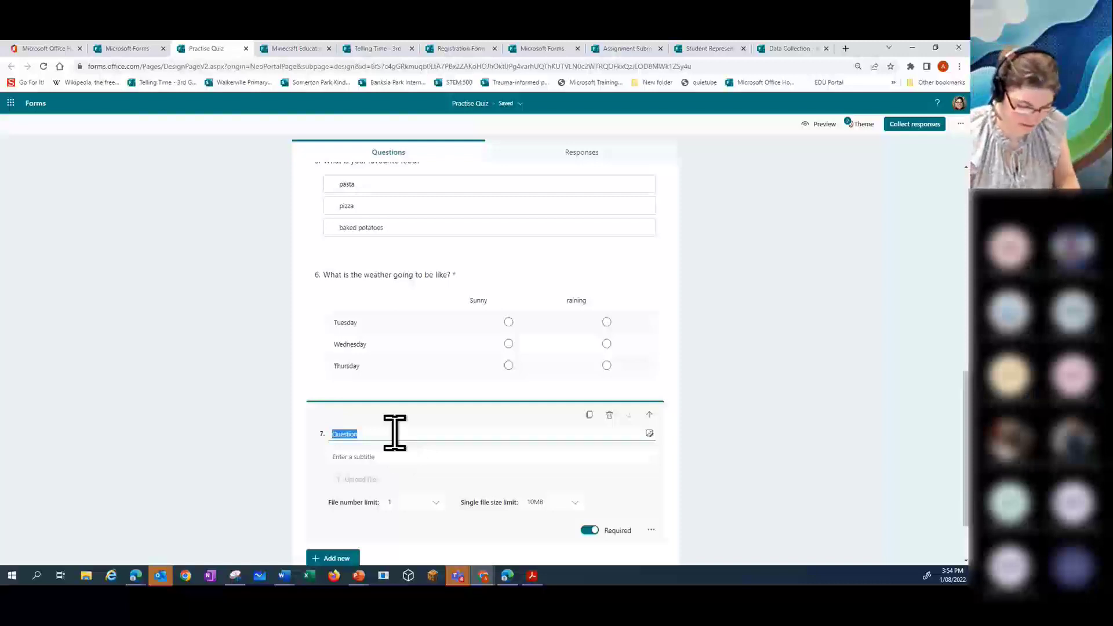
pyautogui.write('Please')
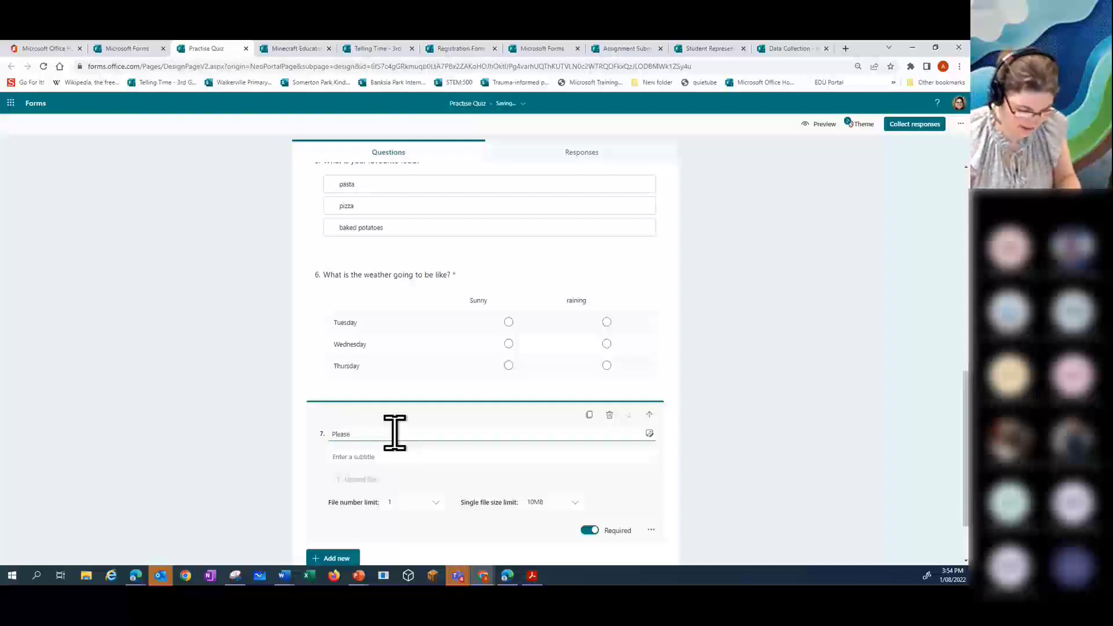
pyautogui.write(' uploa')
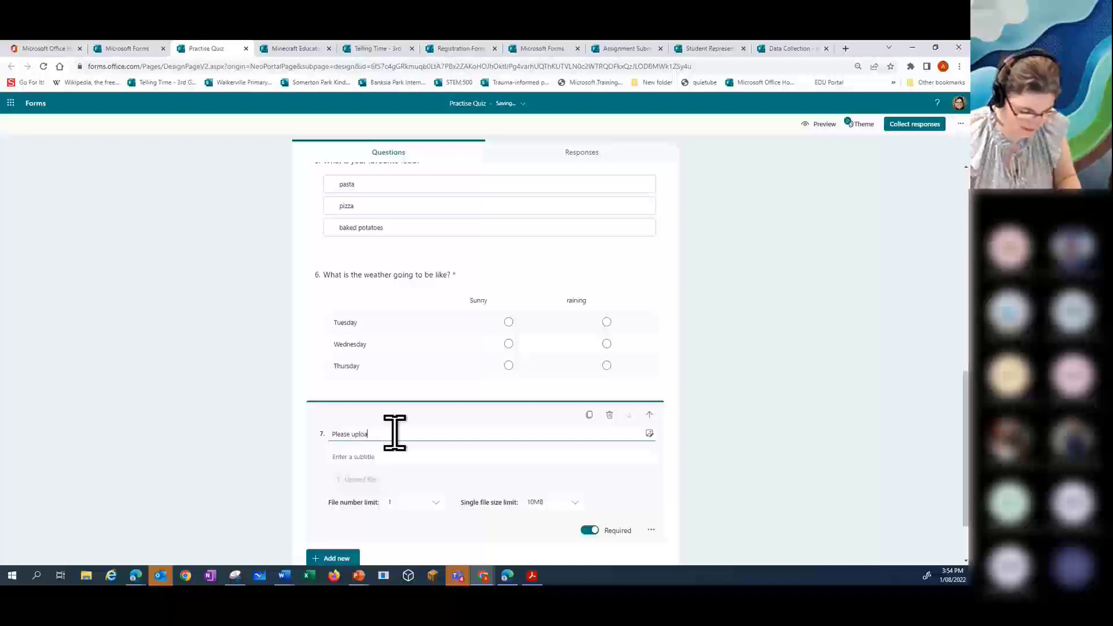
pyautogui.write('d your photo')
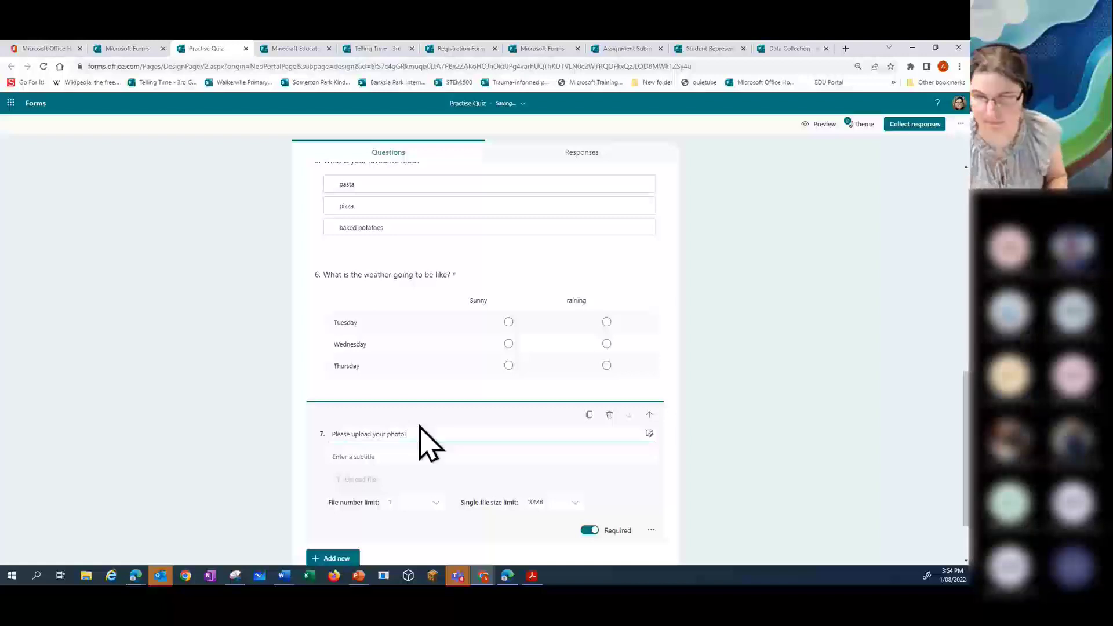
# Step: Set the photo upload question's file number limit to 5 and its single file size limit to 1GB
pyautogui.click(436, 503)
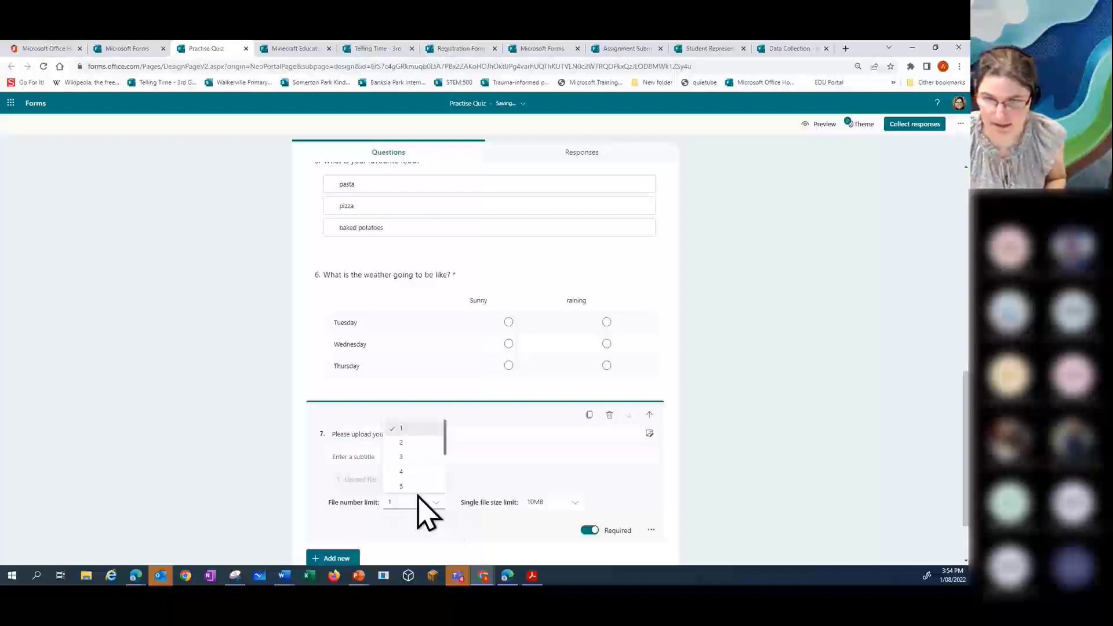
pyautogui.click(445, 448)
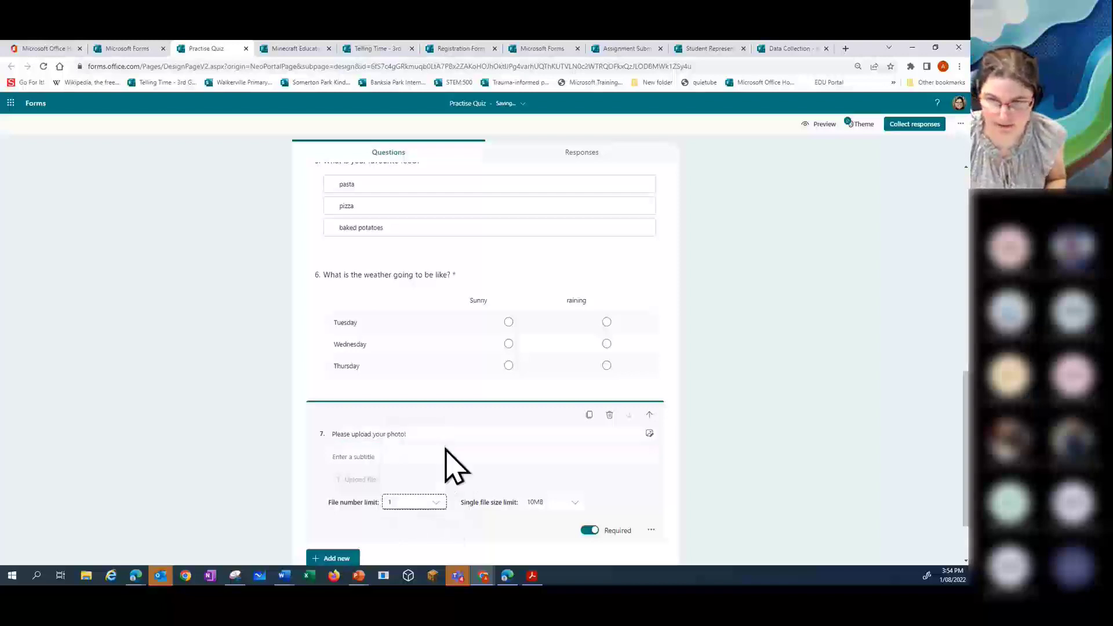
pyautogui.click(436, 502)
pyautogui.click(406, 491)
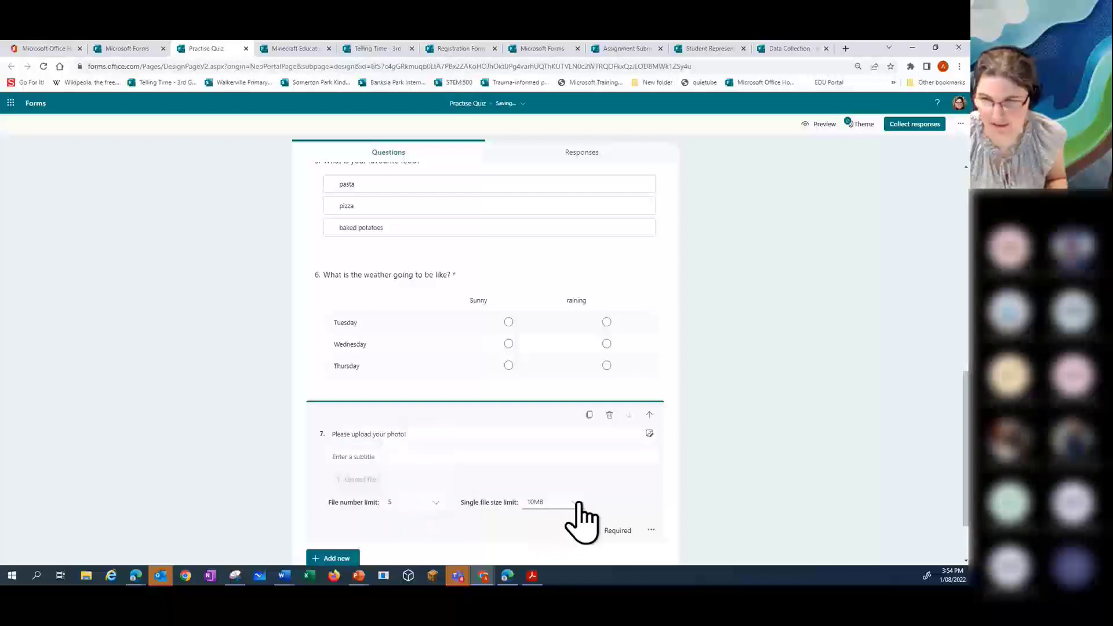
pyautogui.click(574, 502)
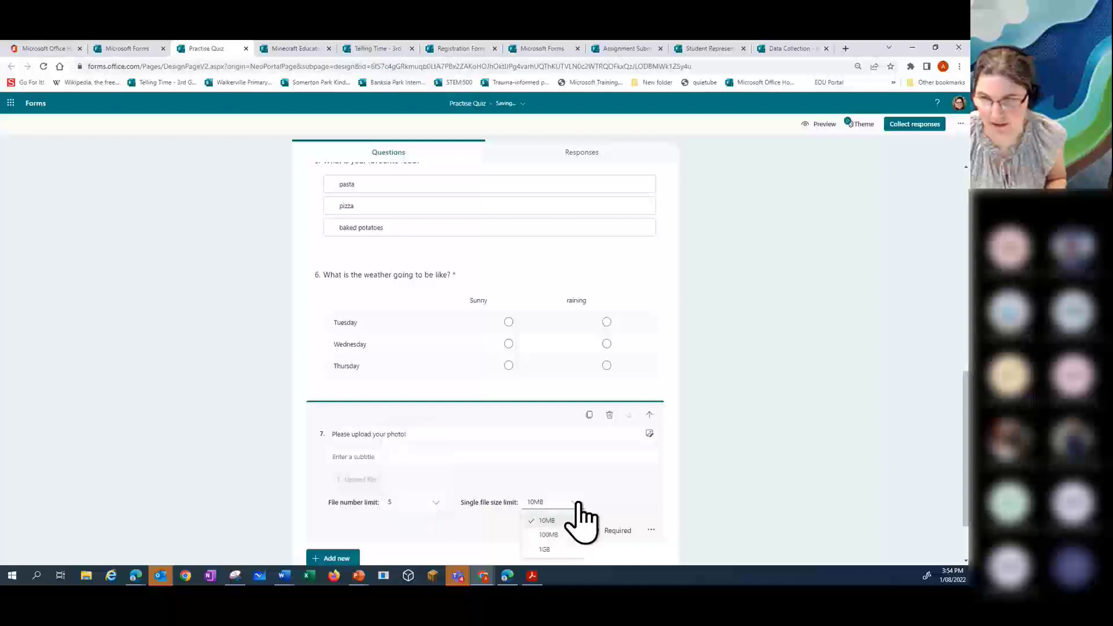
pyautogui.click(547, 550)
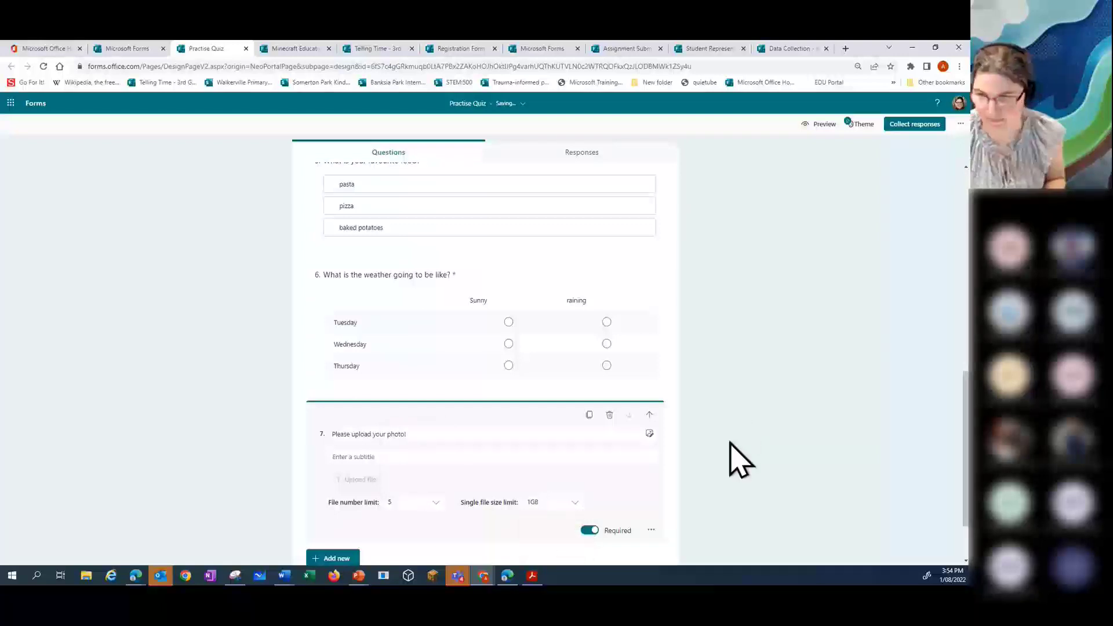
# Step: Add a Net Promoter Score question below the photo upload question
pyautogui.scroll(-1, 580, 472)
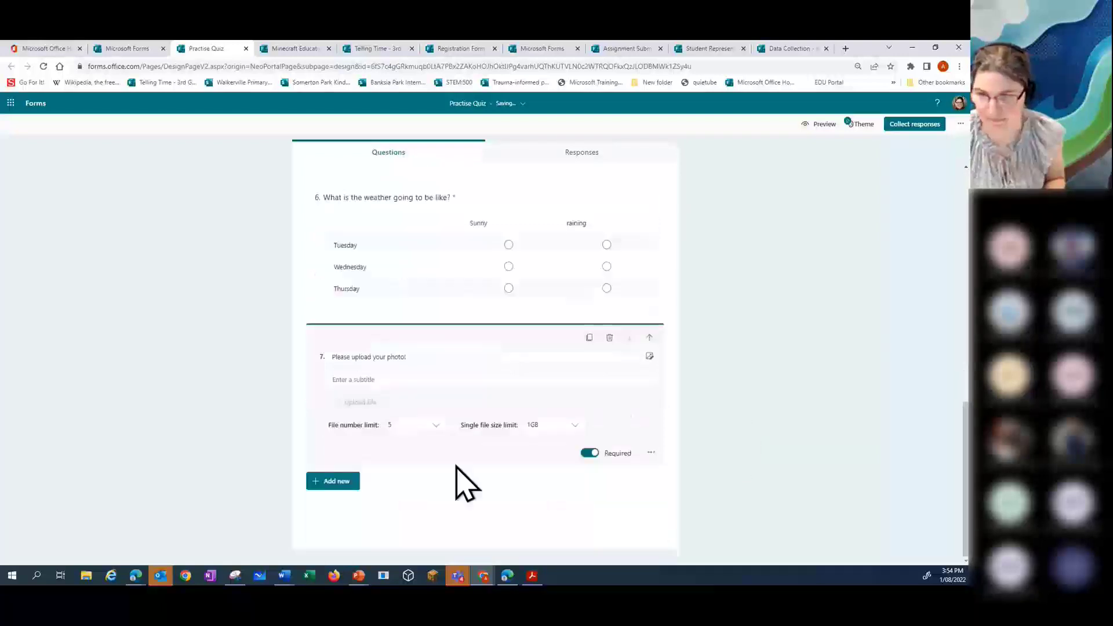
pyautogui.click(334, 483)
pyautogui.click(532, 483)
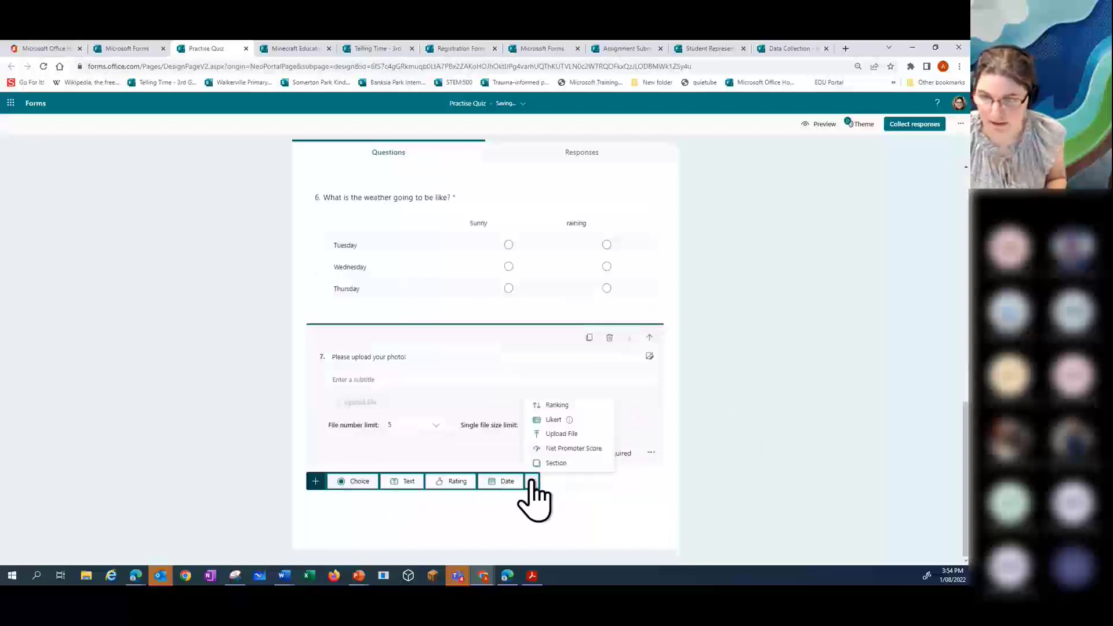
pyautogui.click(566, 450)
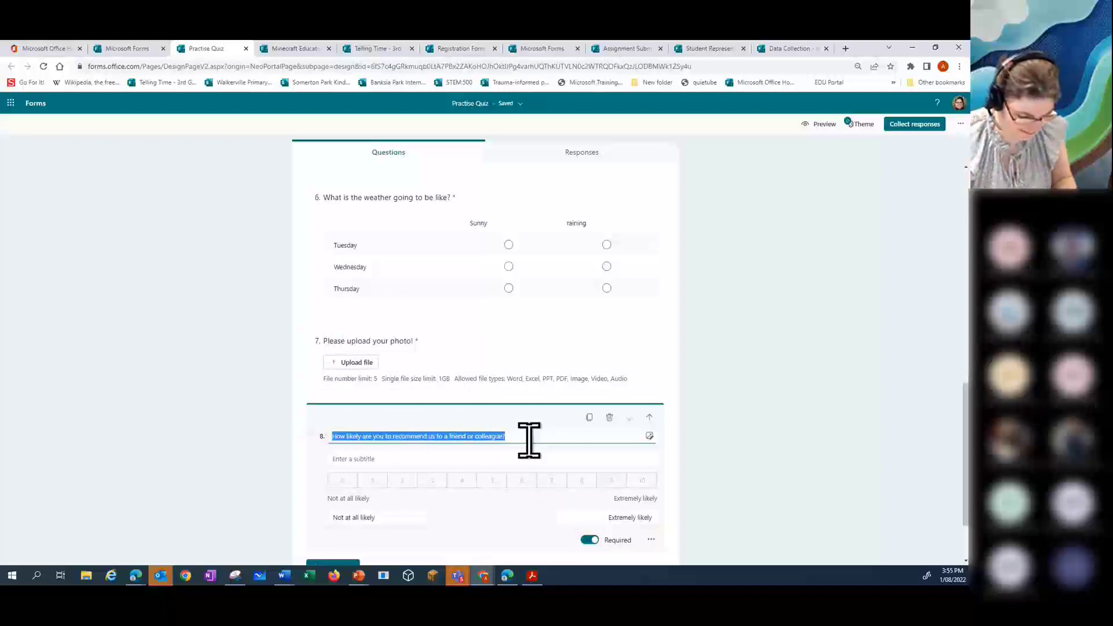
pyautogui.write('How i')
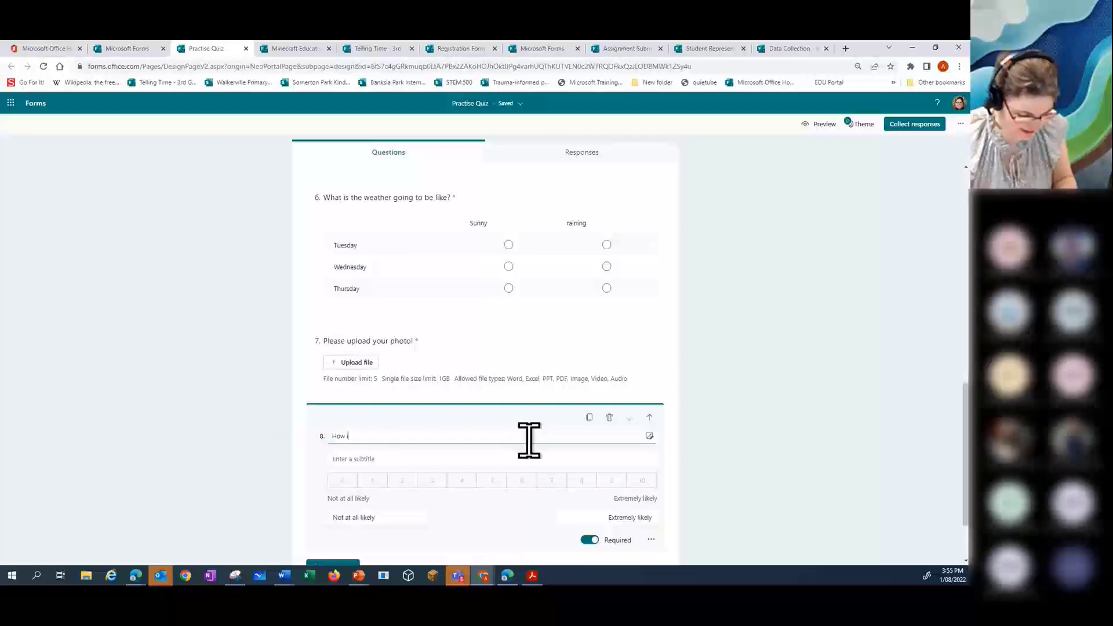
pyautogui.write('s term 3 goi')
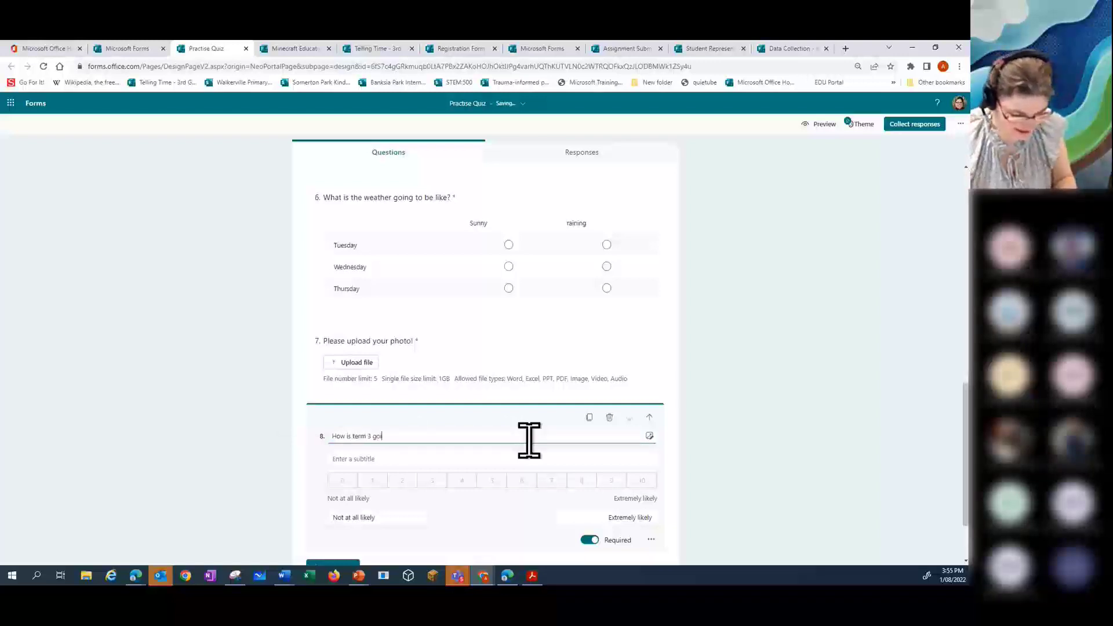
pyautogui.write('ng?')
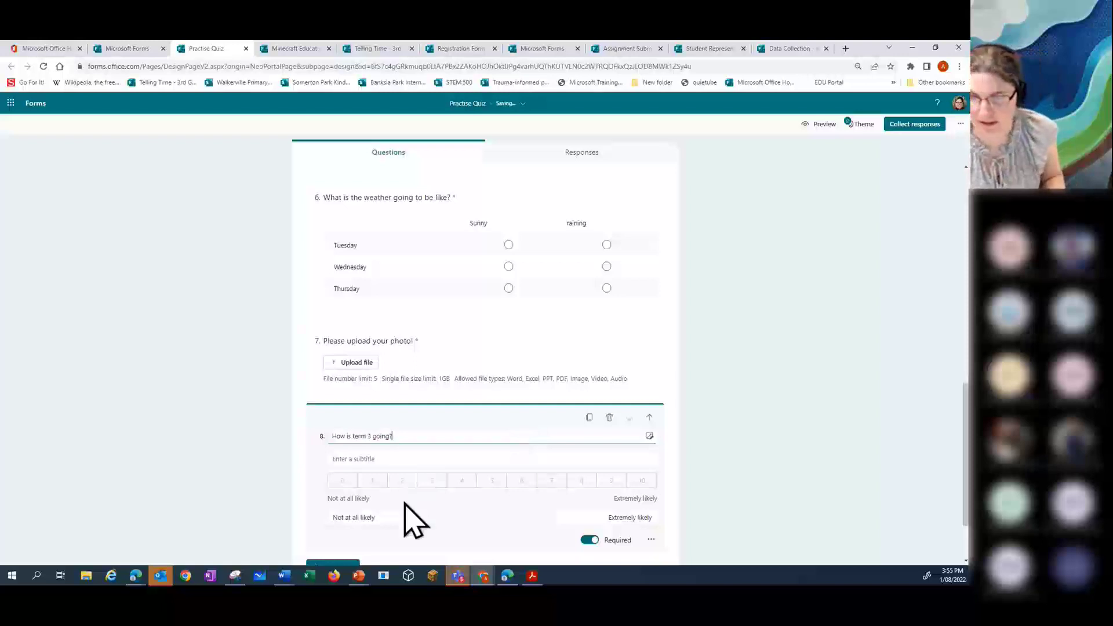
pyautogui.click(417, 517)
pyautogui.click(419, 438)
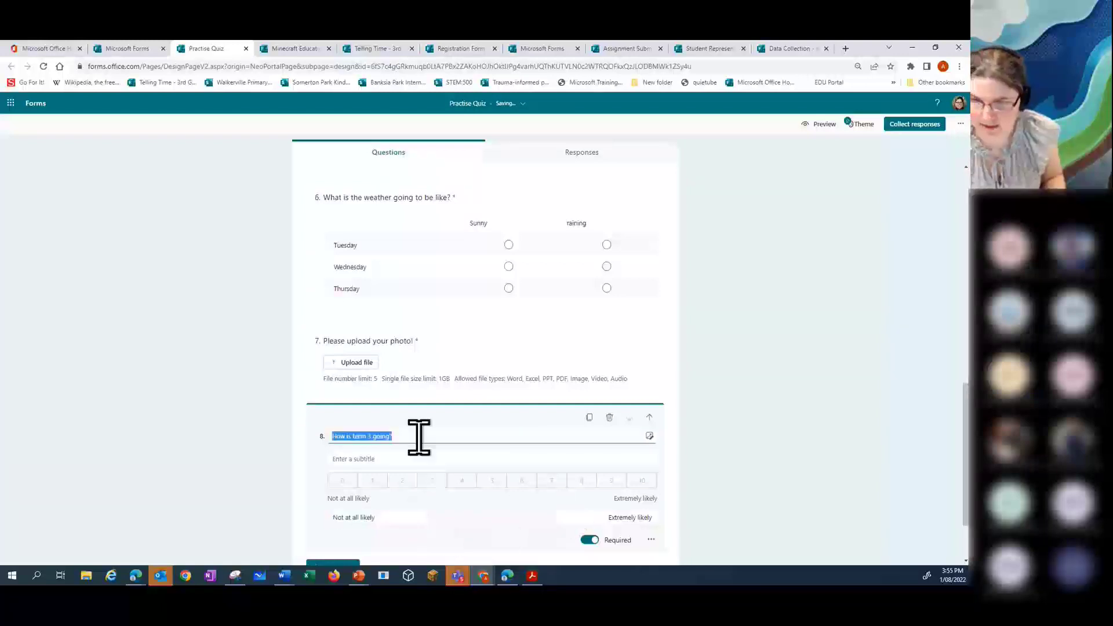
pyautogui.moveTo(336, 437); pyautogui.dragTo(411, 436)
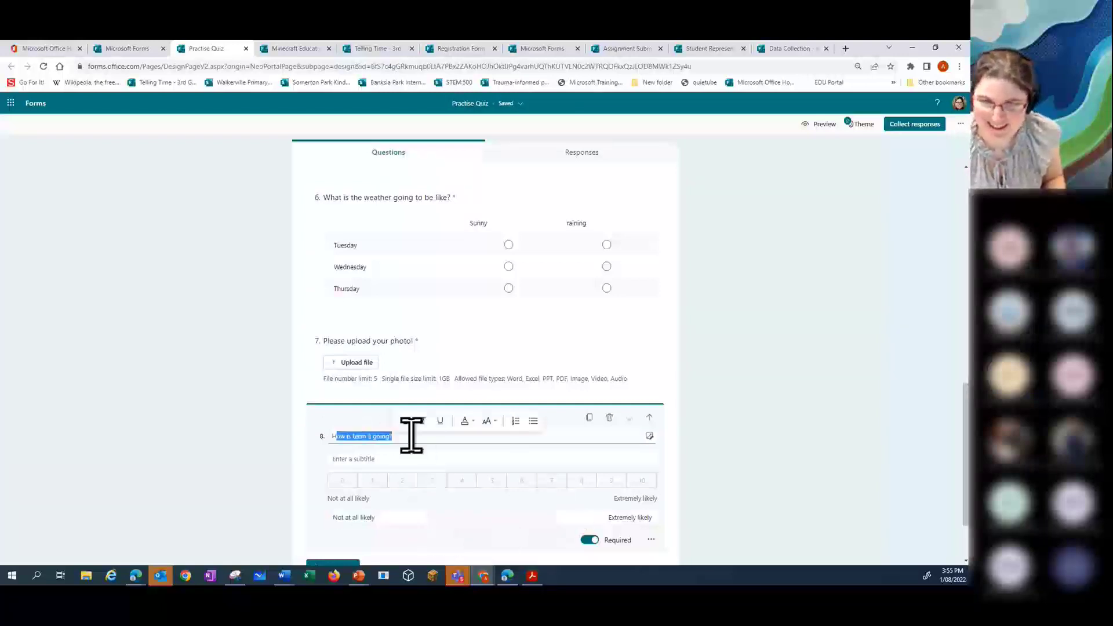
pyautogui.press('BackSpace')
pyautogui.press('BackSpace')
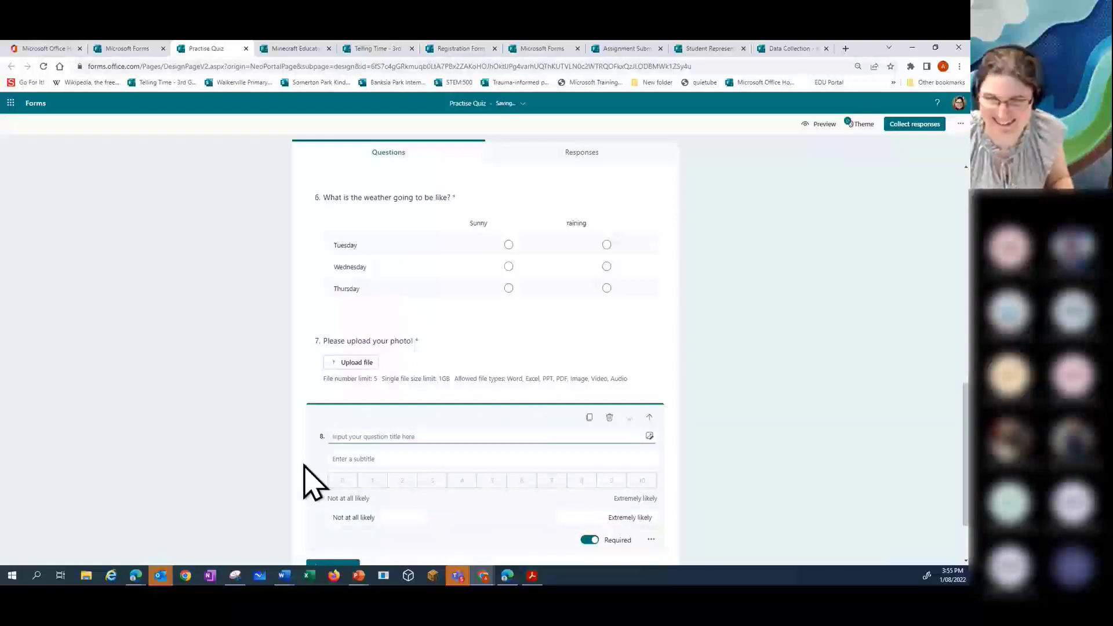
pyautogui.click(385, 516)
# Step: Title the Net Promoter Score question "How is term 3 going"
pyautogui.click(410, 436)
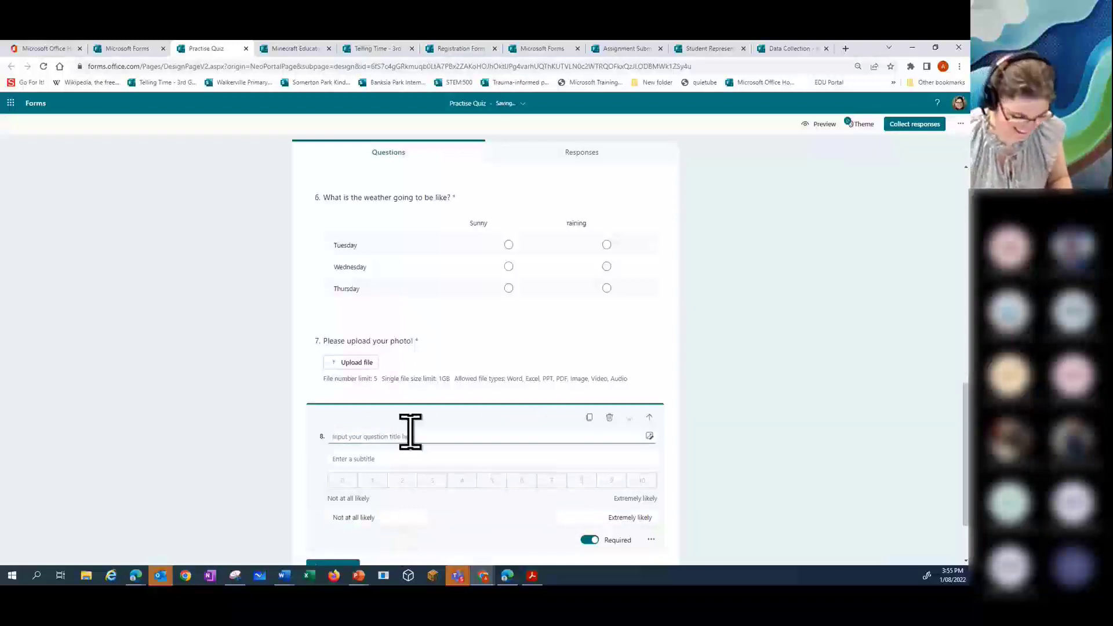
pyautogui.write('How is term')
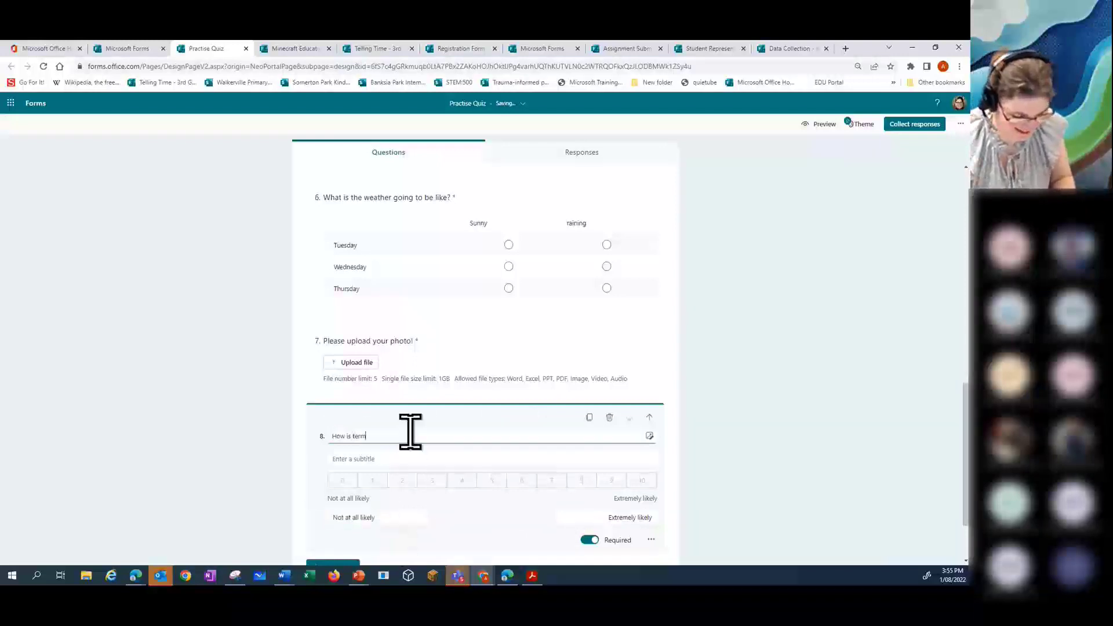
pyautogui.write(' 3 going')
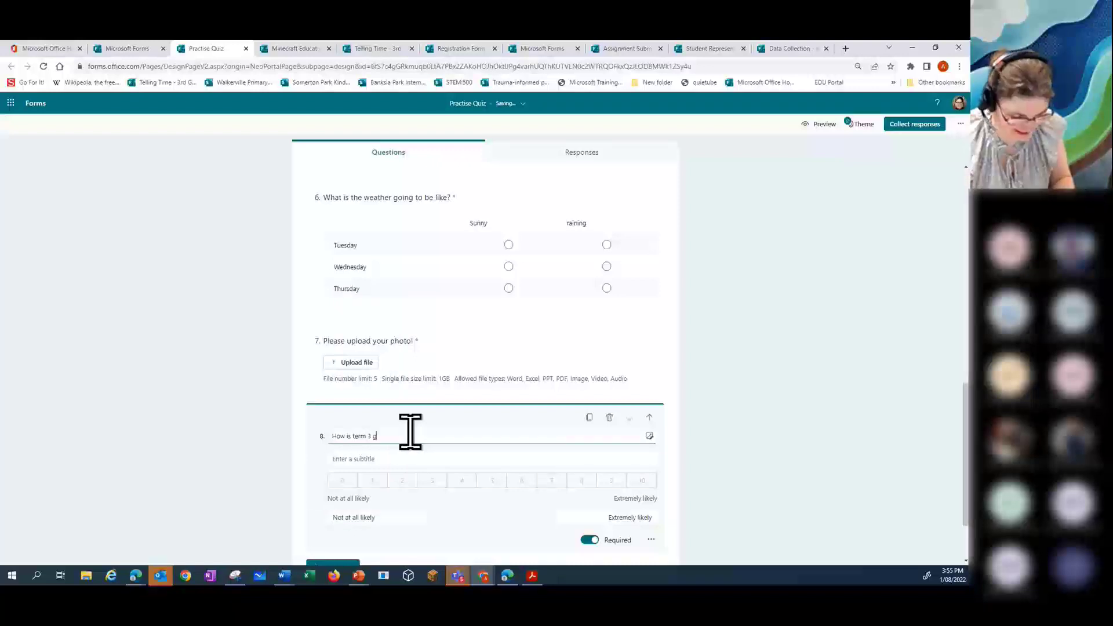
# Step: Label the term 3 scale's low end "Not great" and its high end "Fantastic", and finish editing the question
pyautogui.click(385, 513)
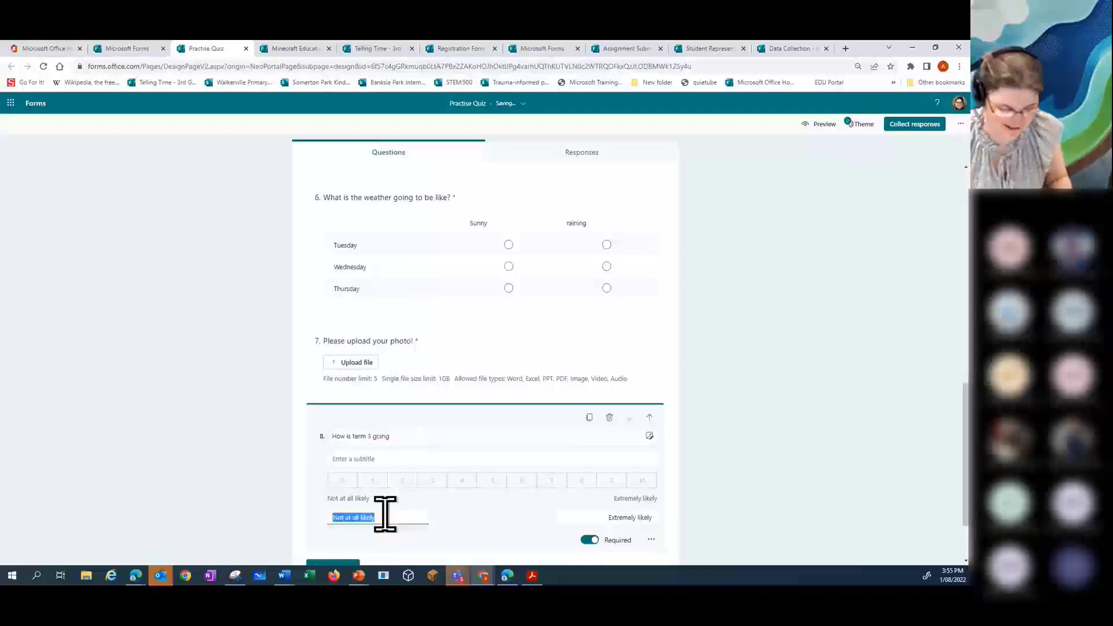
pyautogui.write('Not gre')
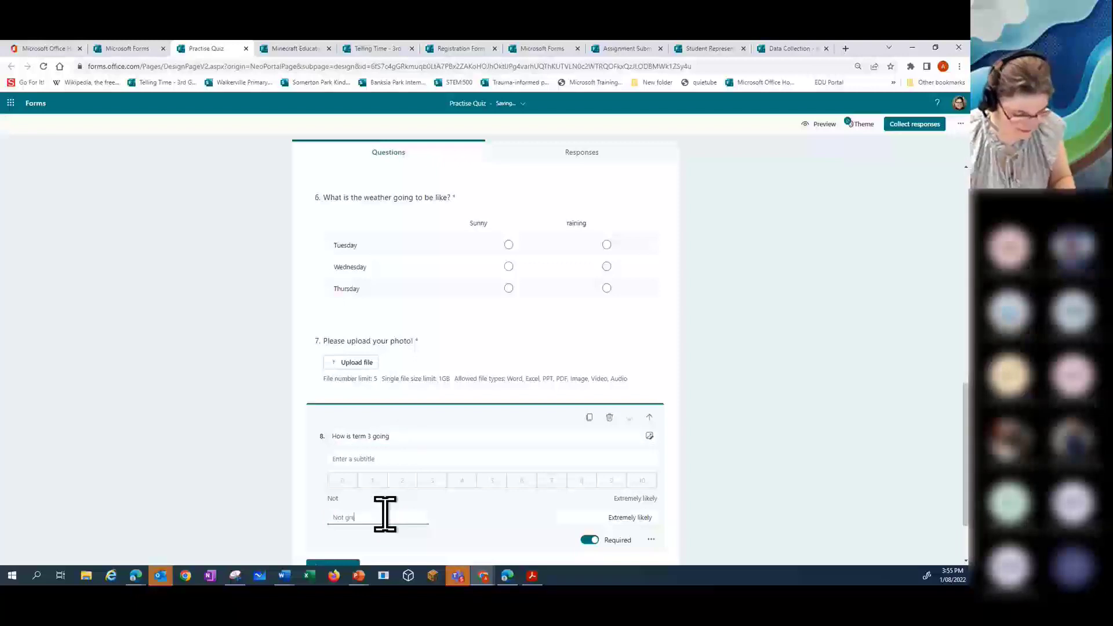
pyautogui.write('at')
pyautogui.click(635, 516)
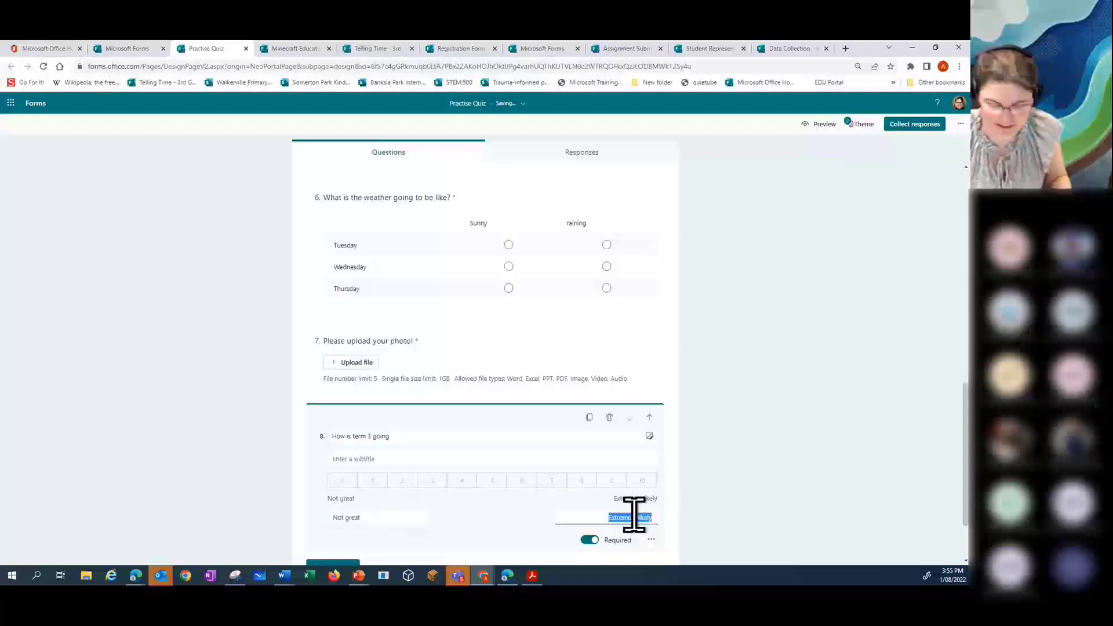
pyautogui.write('Fanta')
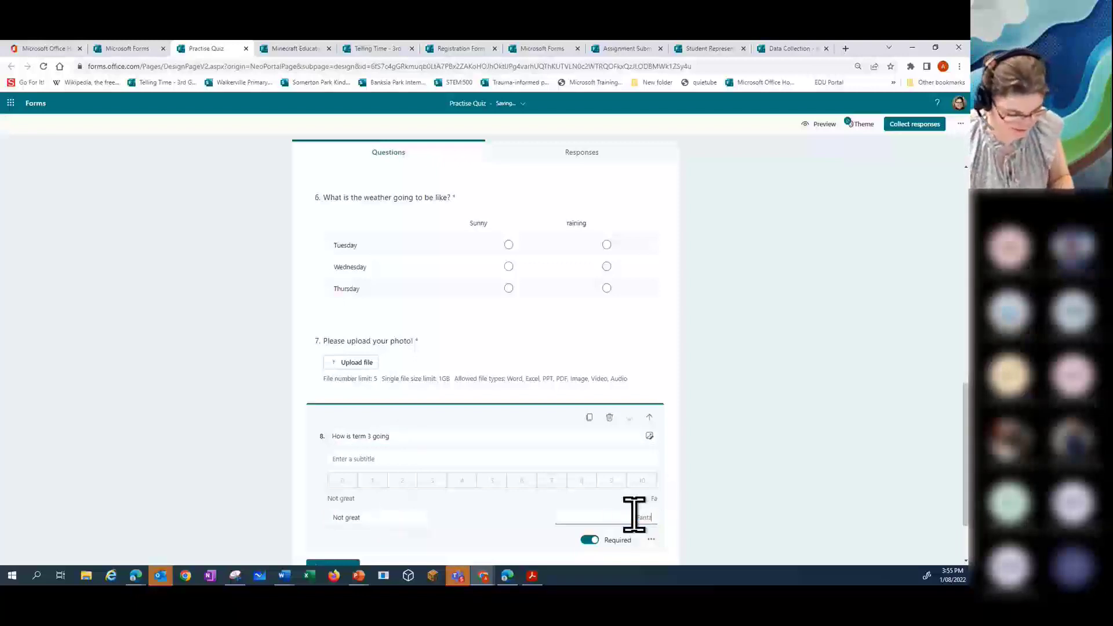
pyautogui.write('stic')
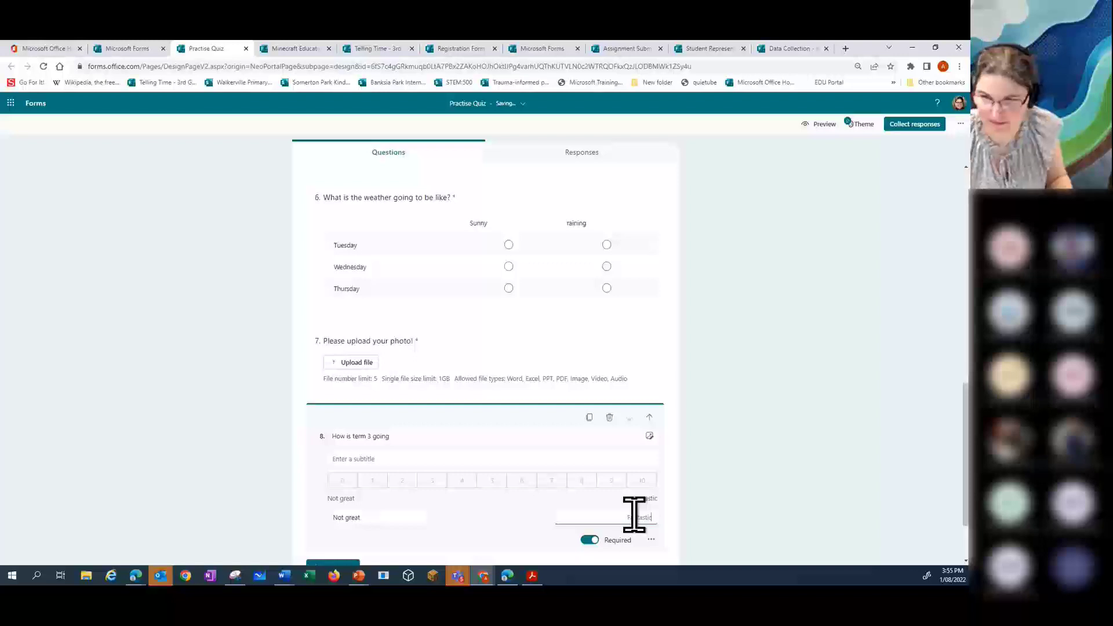
pyautogui.click(704, 499)
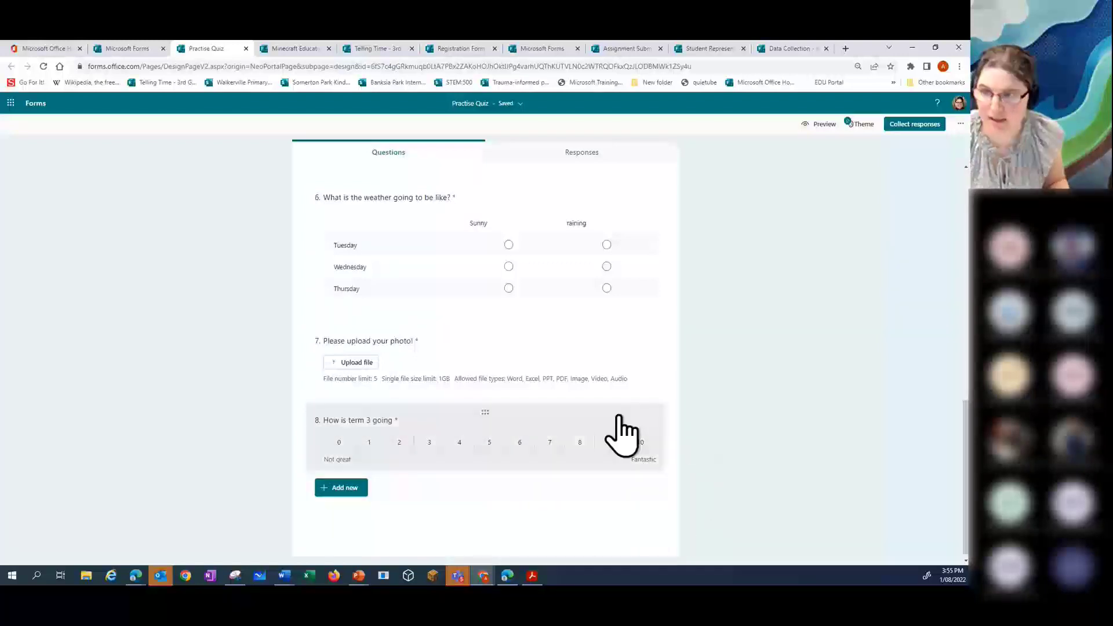
# Step: Preview the form in the computer view and look through its questions
pyautogui.scroll(3, 619, 438)
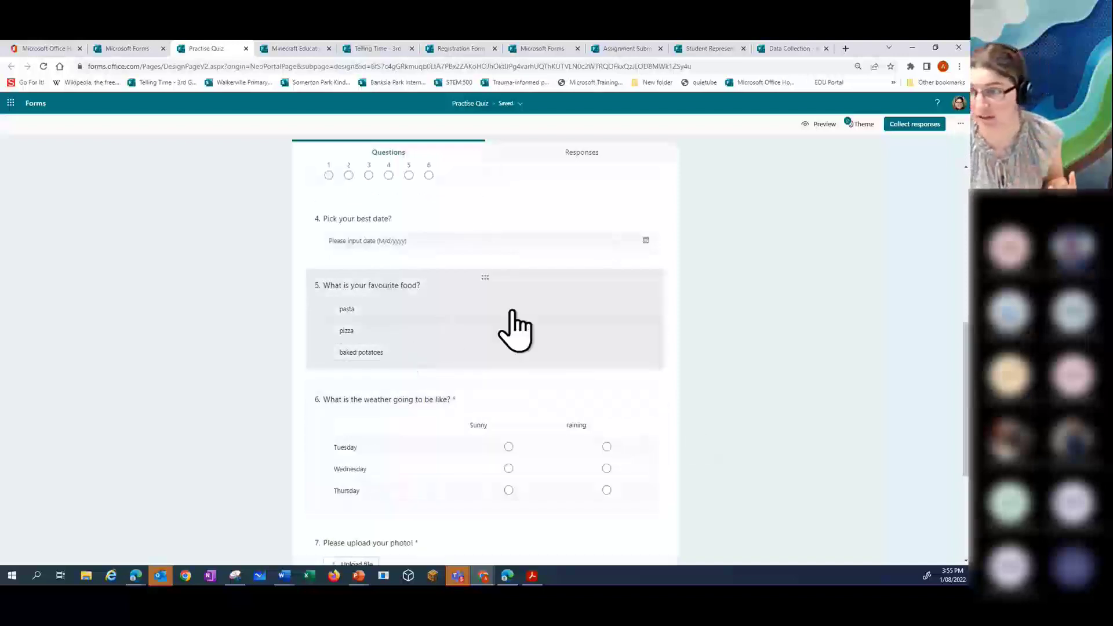
pyautogui.click(819, 126)
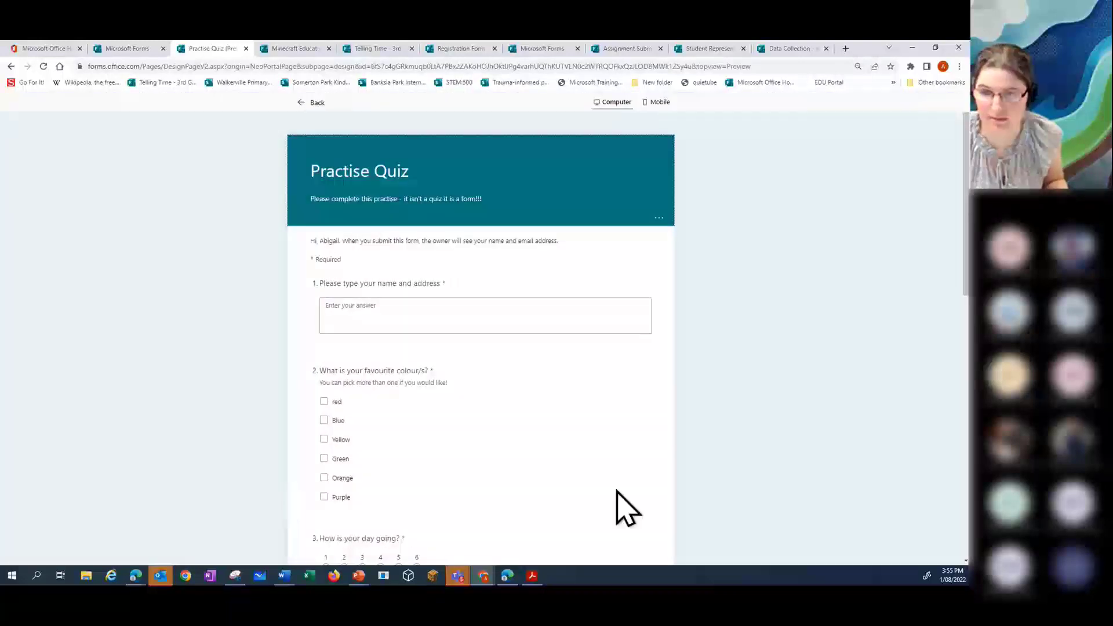
pyautogui.scroll(-3, 620, 406)
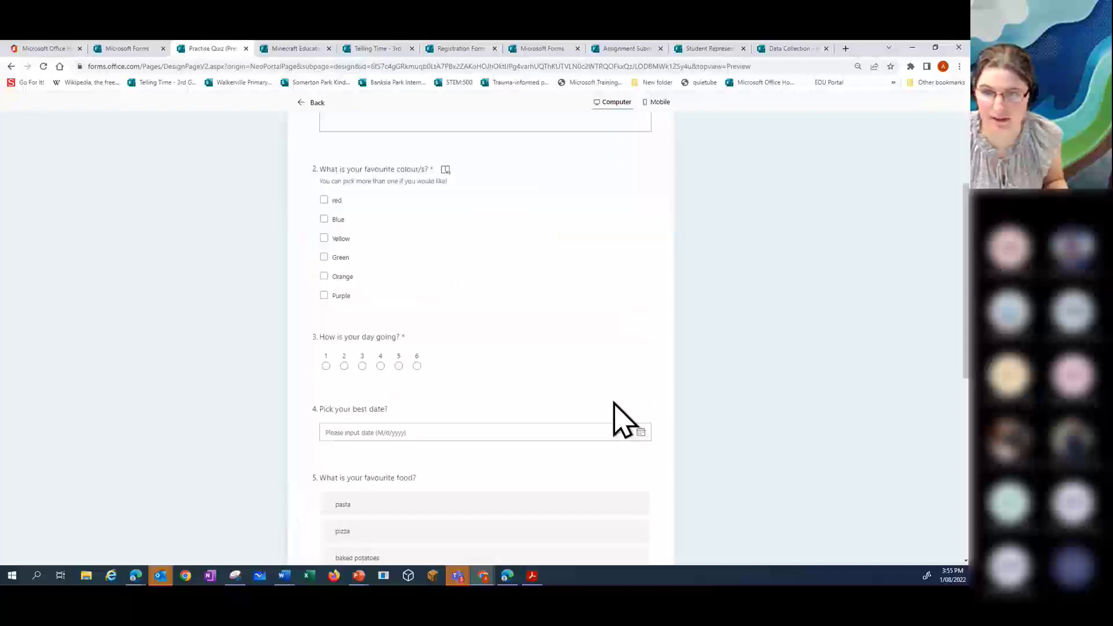
# Step: In the preview, select red as the favourite colour, rate the day 2, and pick 18 August 2022 as the best date
pyautogui.click(324, 199)
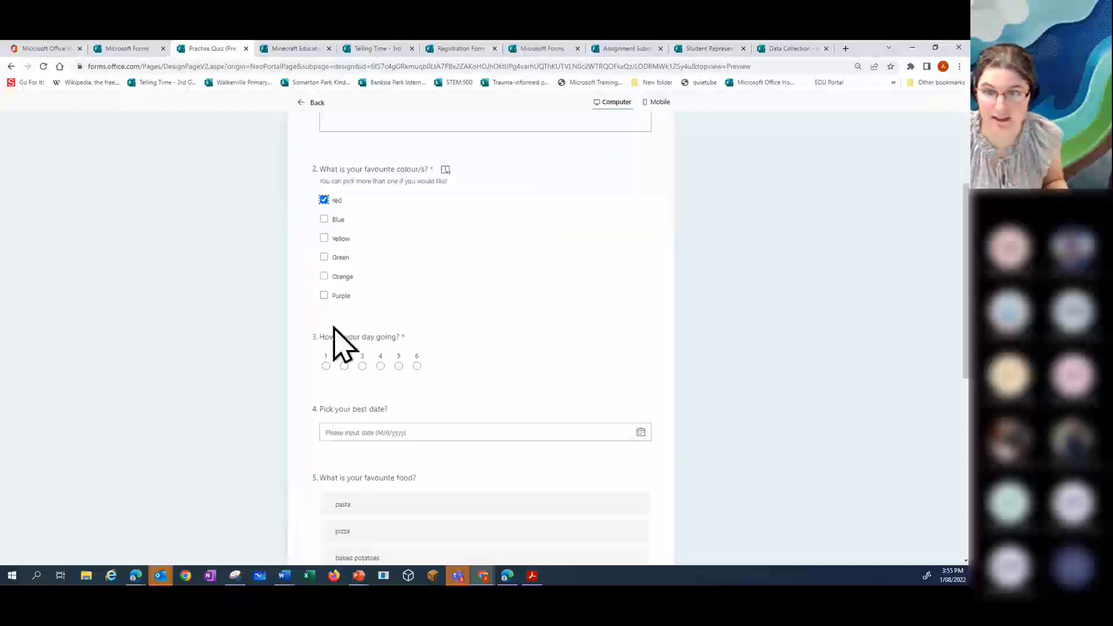
pyautogui.click(344, 366)
pyautogui.click(520, 433)
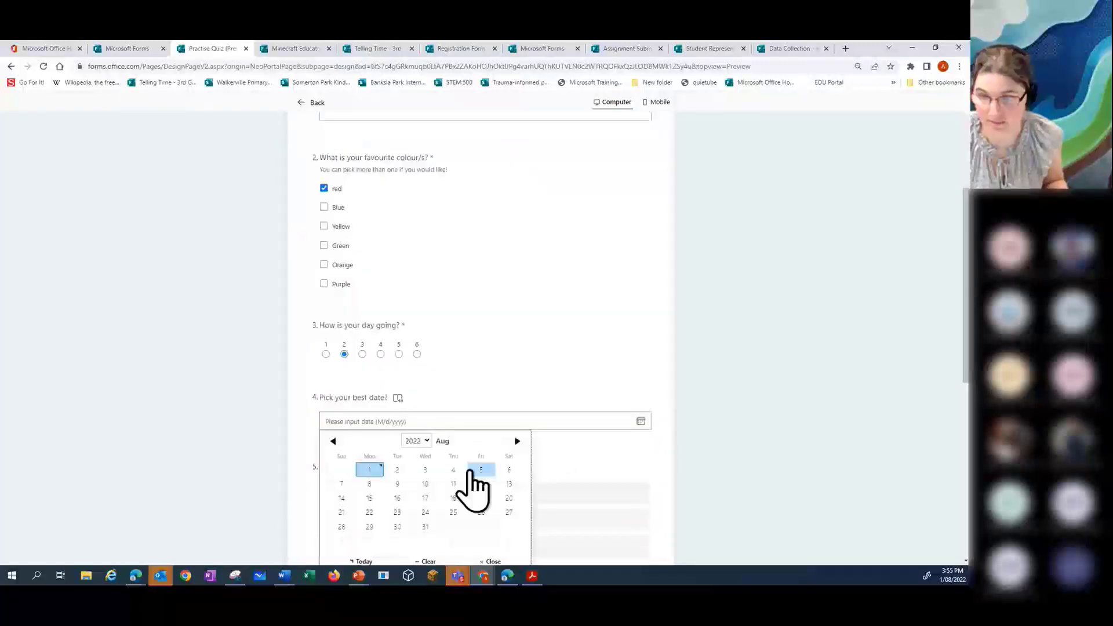
pyautogui.click(454, 498)
pyautogui.scroll(-3, 661, 481)
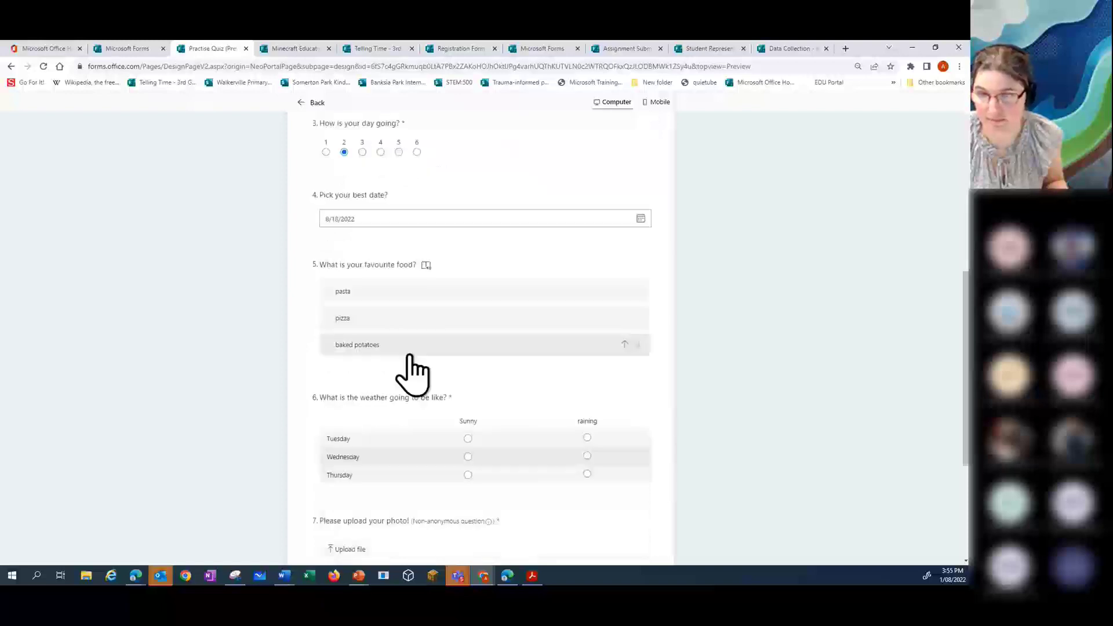
# Step: Rank baked potatoes above pasta and pizza, and set the weather to Sunny for Tuesday, raining for Wednesday and Sunny for Thursday
pyautogui.moveTo(410, 354)
pyautogui.mouseDown()
pyautogui.moveTo(417, 313)
pyautogui.moveTo(423, 348)
pyautogui.mouseUp()
pyautogui.click(417, 296)
pyautogui.scroll(-3, 525, 454)
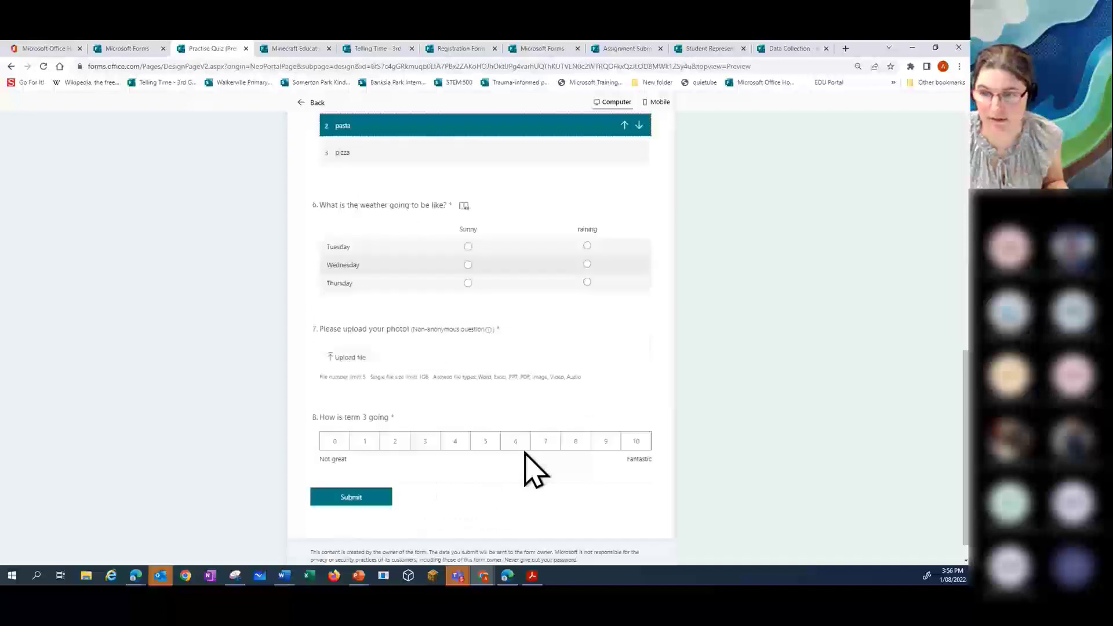
pyautogui.click(468, 237)
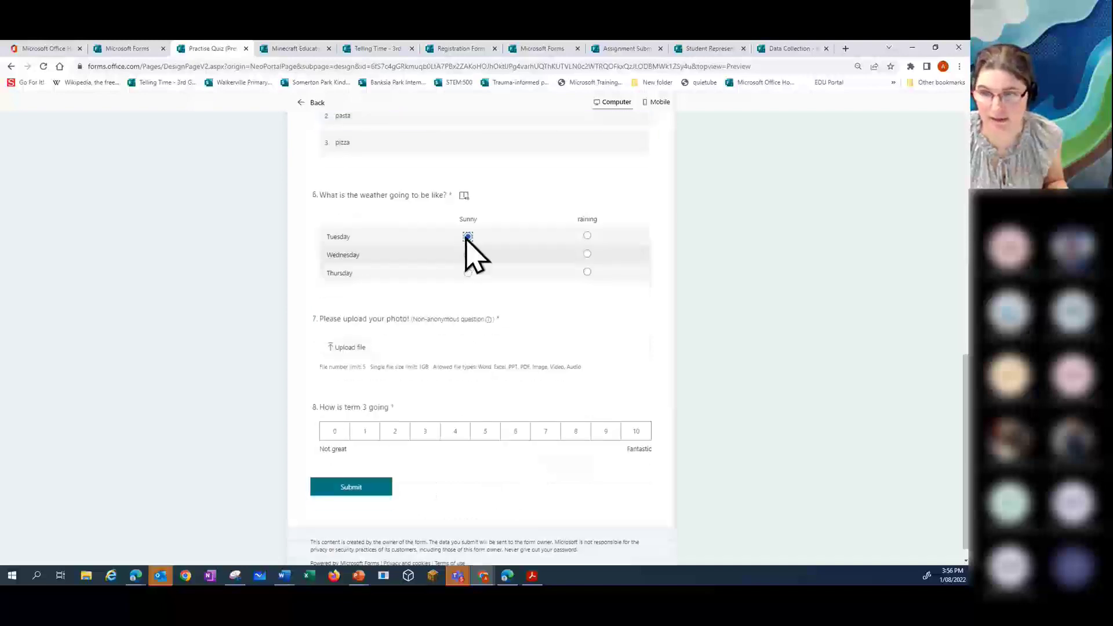
pyautogui.click(587, 254)
pyautogui.click(468, 273)
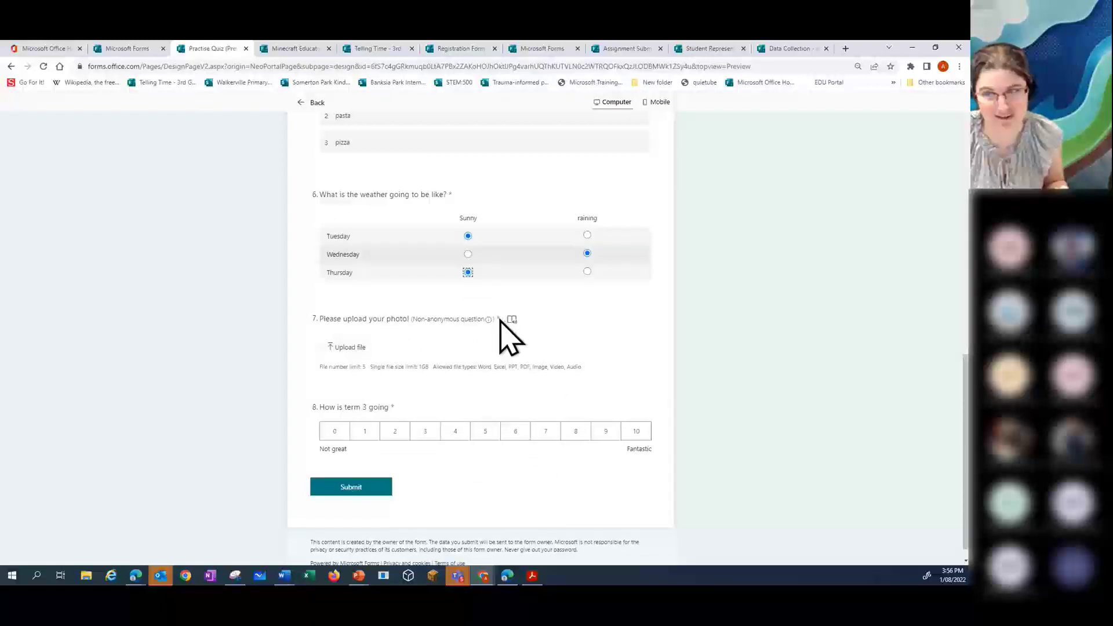
# Step: Try to submit the preview with required questions left blank, check the flagged questions, and return to the form editor
pyautogui.click(349, 488)
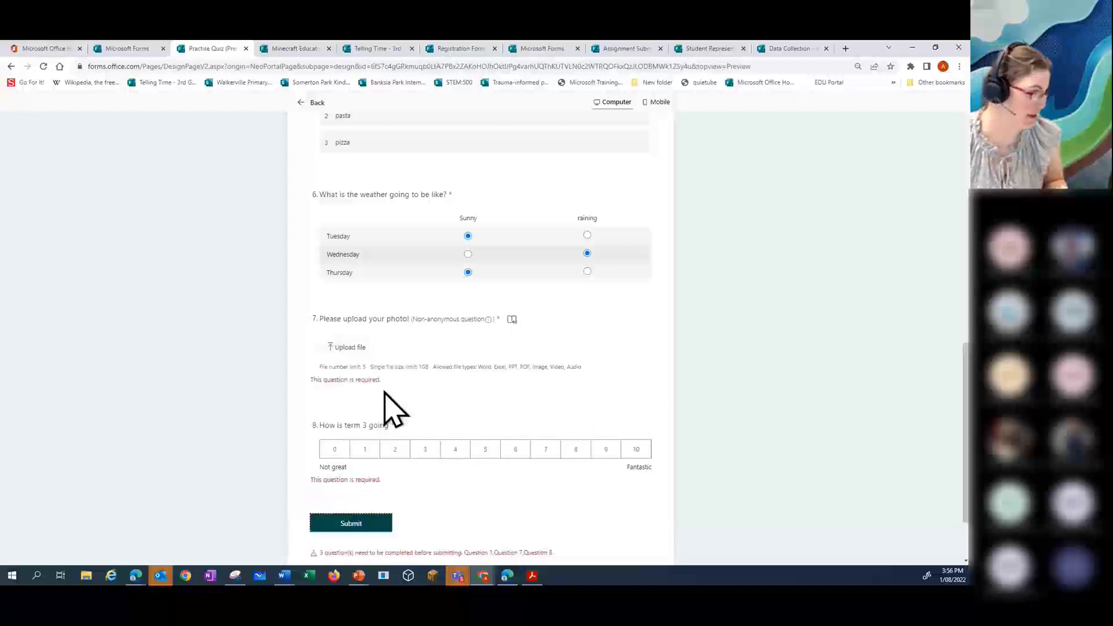
pyautogui.scroll(15, 696, 336)
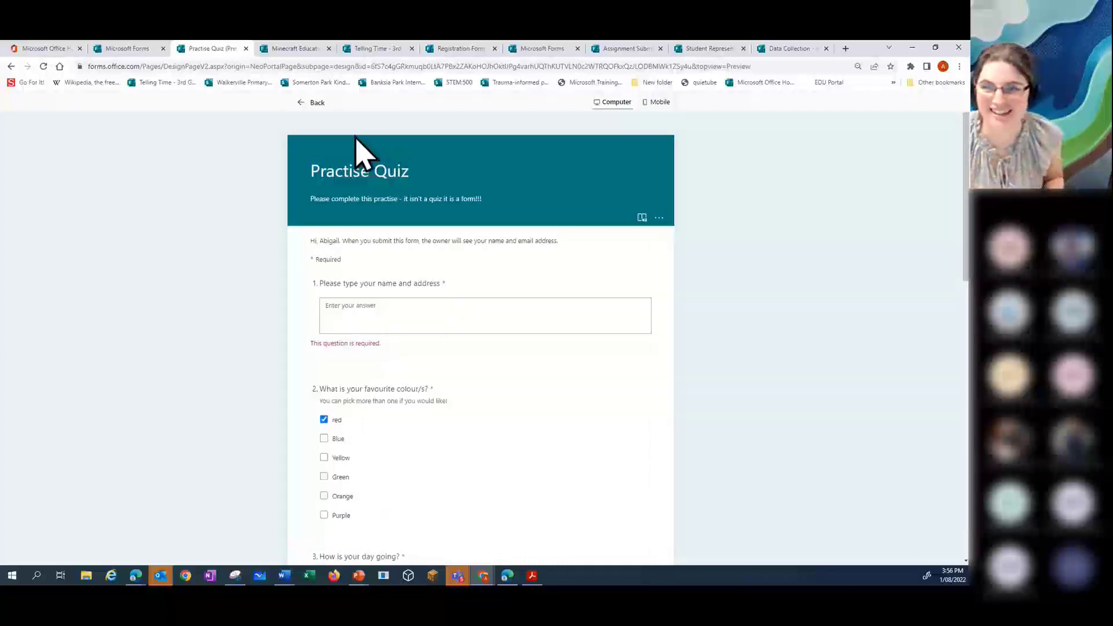
pyautogui.click(314, 104)
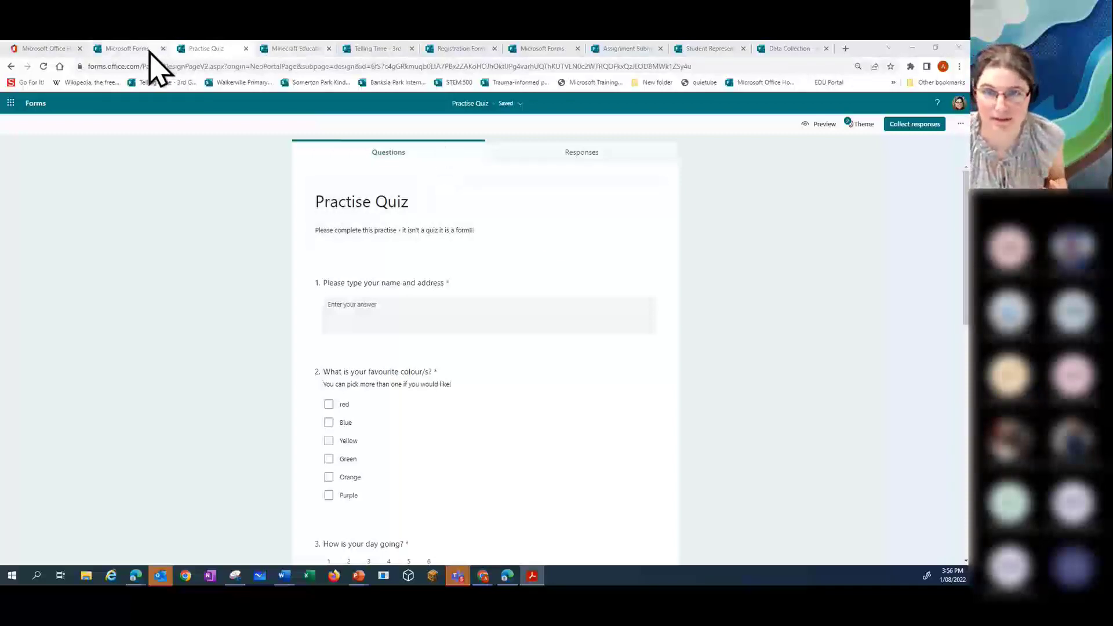
# Step: In the example registration form, test the branching by choosing No and finally Yes for "Can you help on the day?"
pyautogui.click(374, 48)
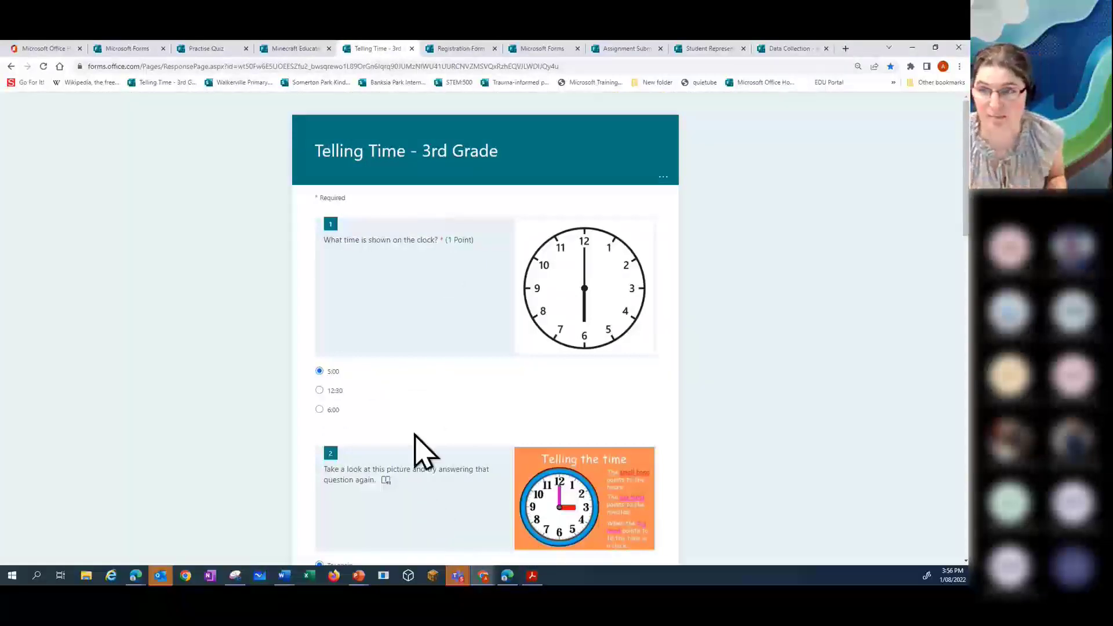
pyautogui.click(469, 49)
pyautogui.scroll(-10, 499, 365)
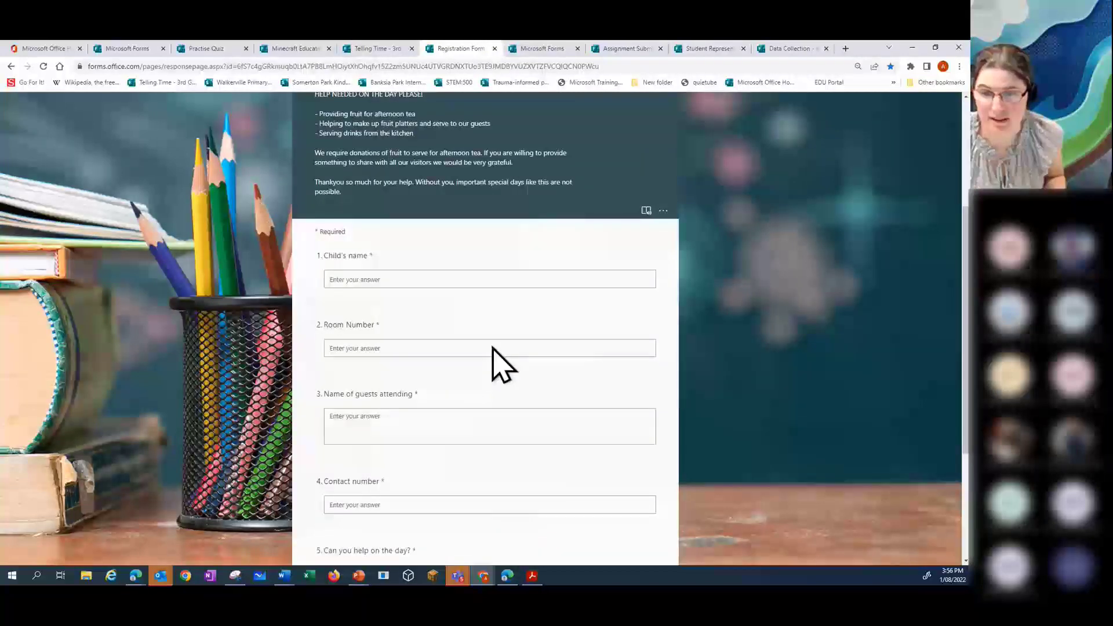
pyautogui.click(329, 393)
pyautogui.click(329, 374)
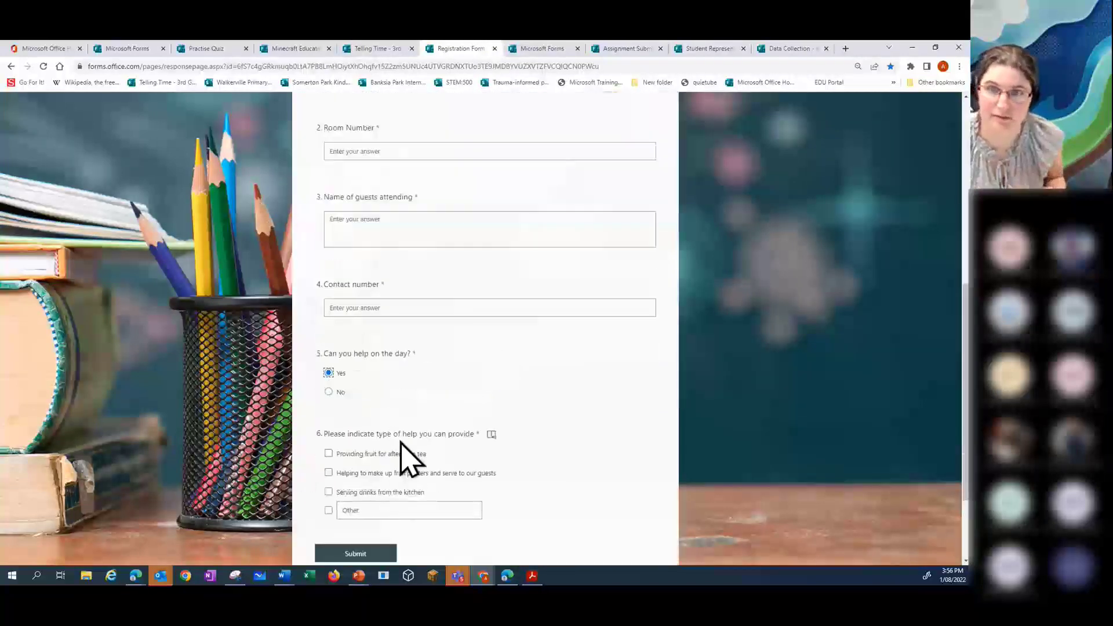
# Step: Back in the Practise Quiz, branch the favourite colour question to "3. How is your day going?" and return to the editor
pyautogui.click(207, 50)
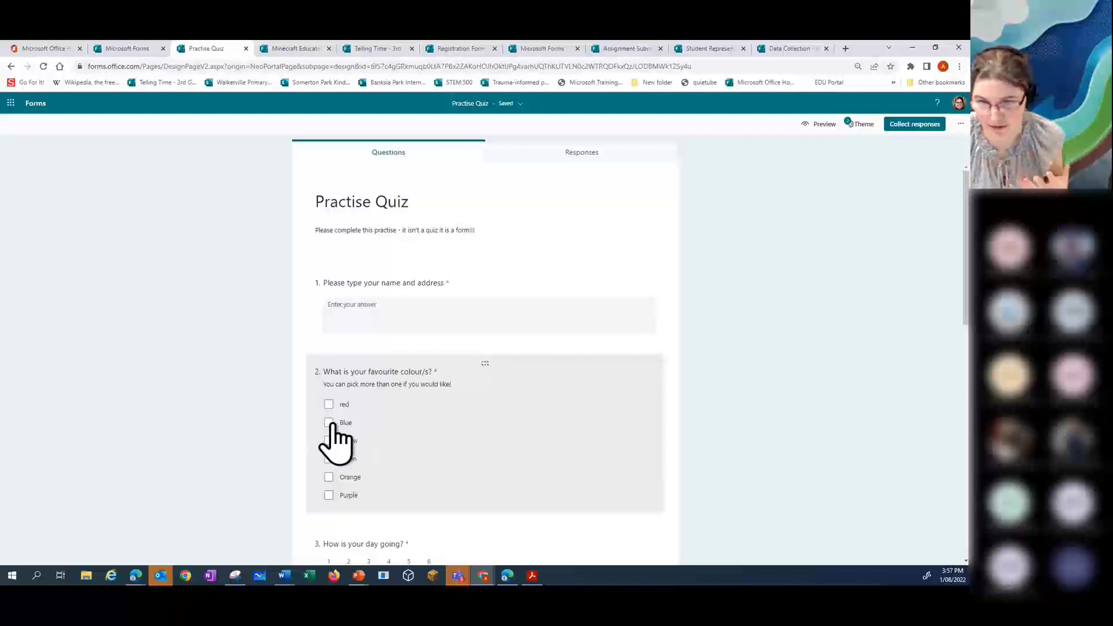
pyautogui.click(435, 461)
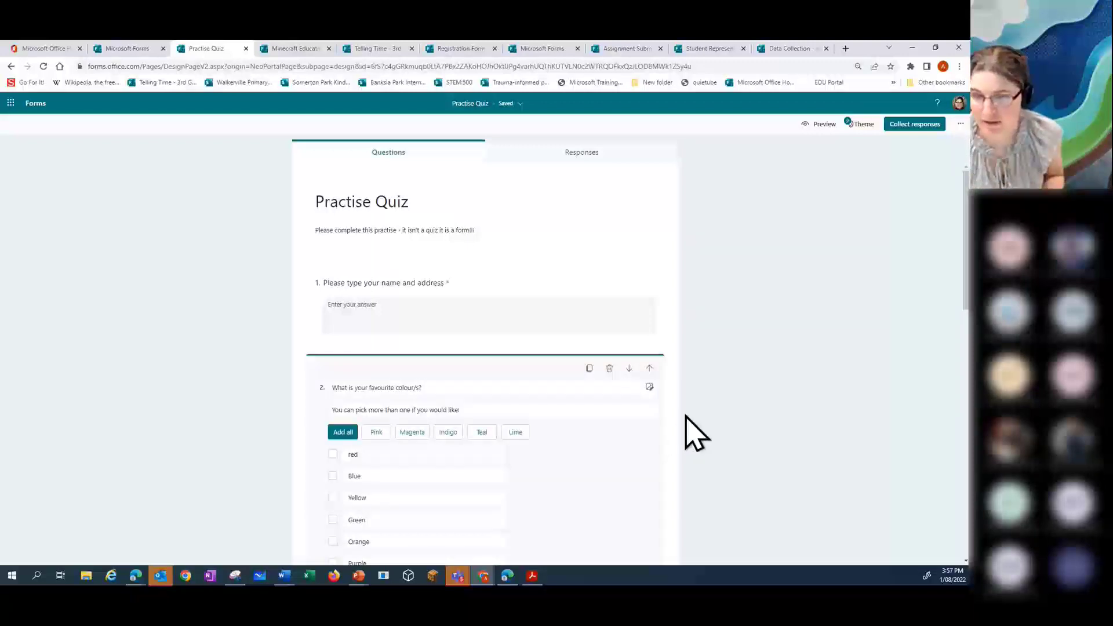
pyautogui.scroll(-3, 667, 418)
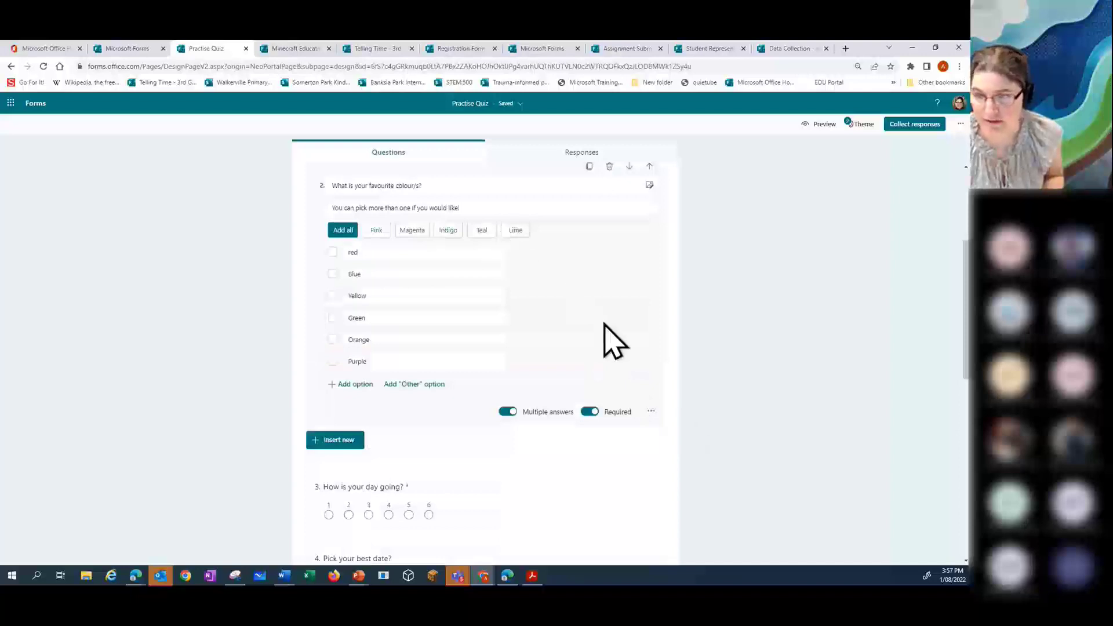
pyautogui.click(651, 412)
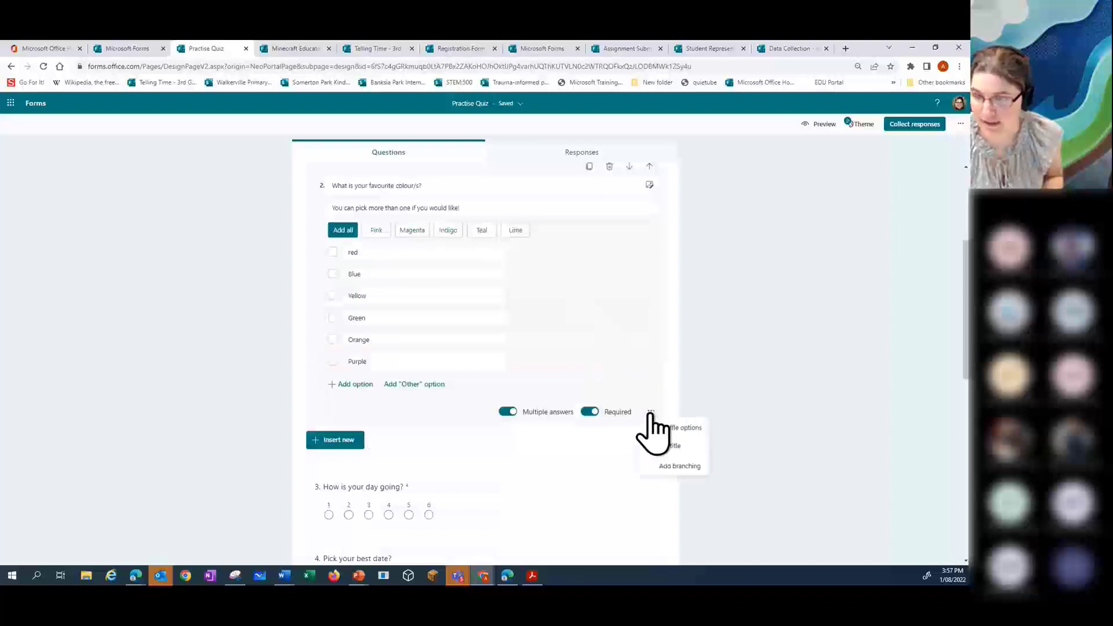
pyautogui.click(672, 468)
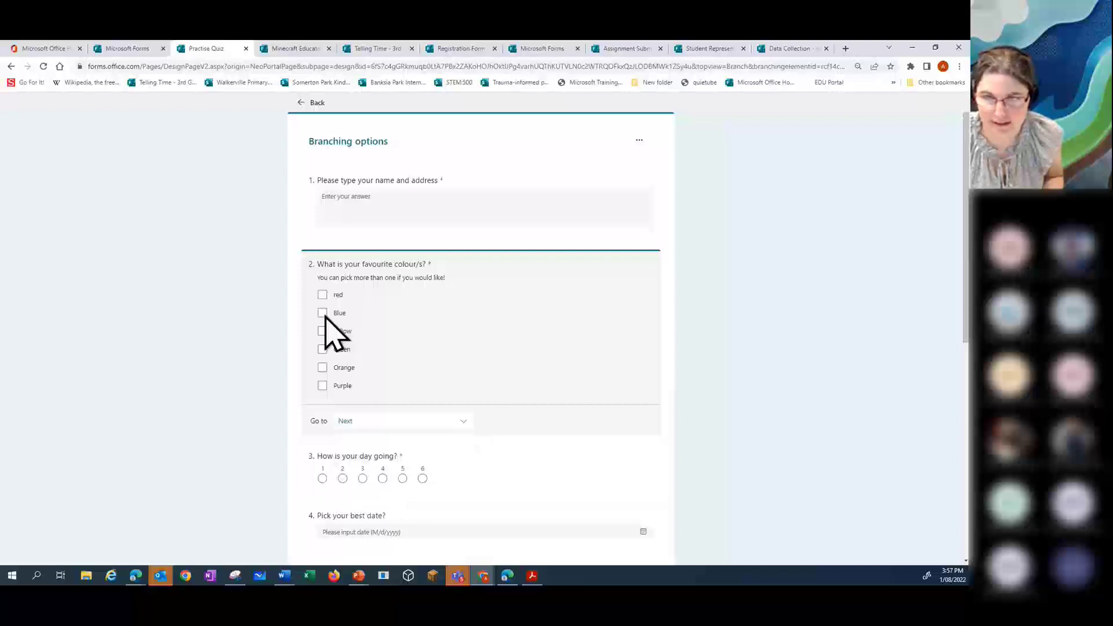
pyautogui.click(462, 419)
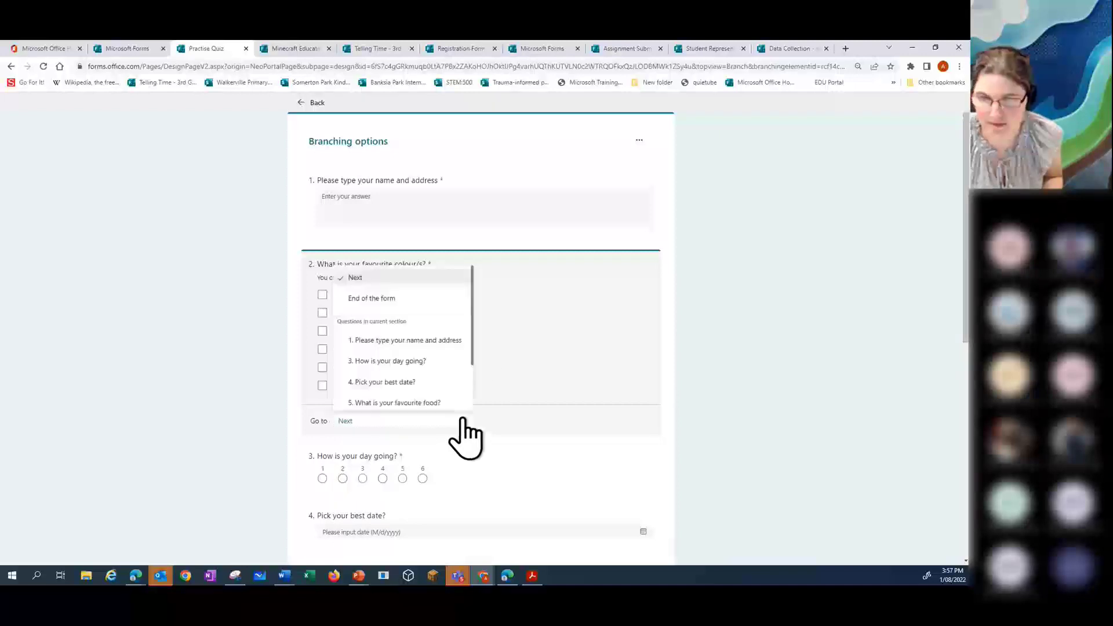
pyautogui.click(374, 361)
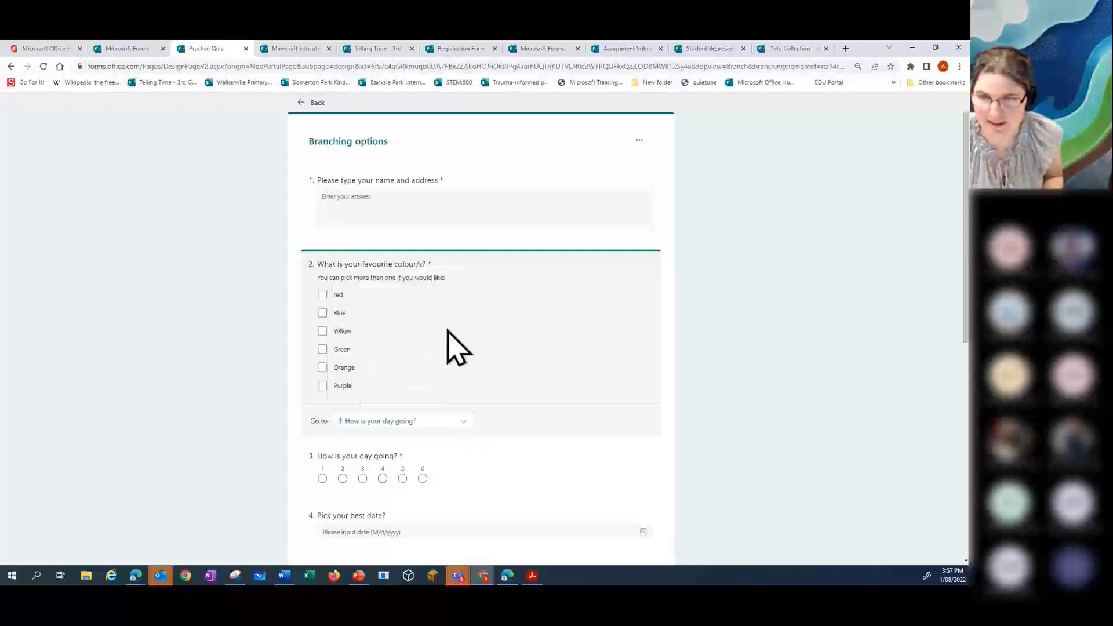
pyautogui.scroll(-4, 455, 347)
pyautogui.scroll(4, 455, 347)
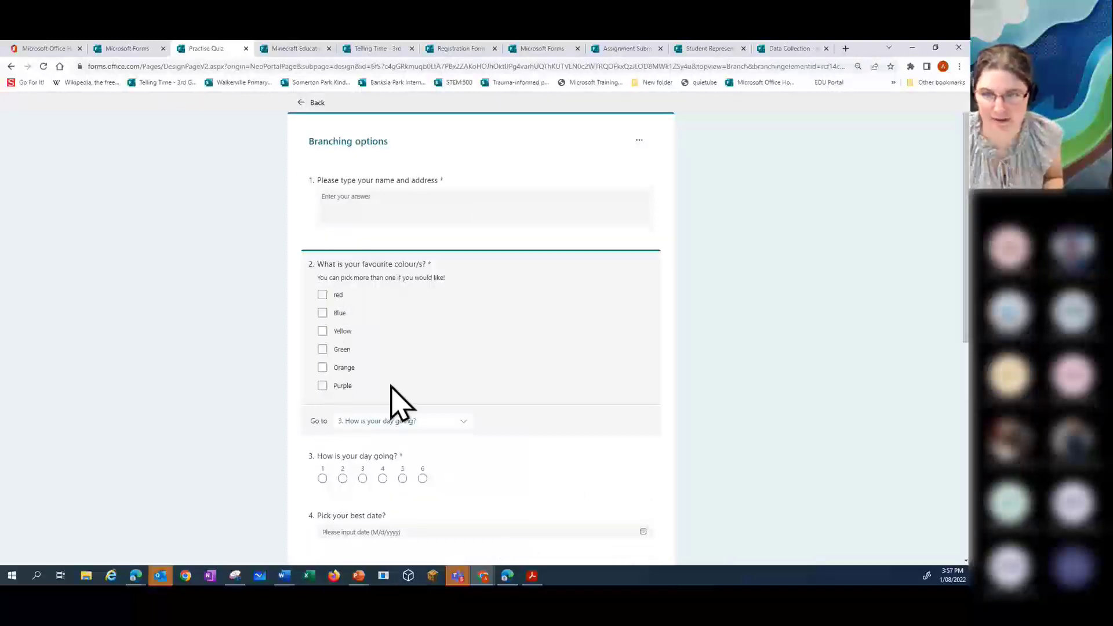
pyautogui.click(301, 103)
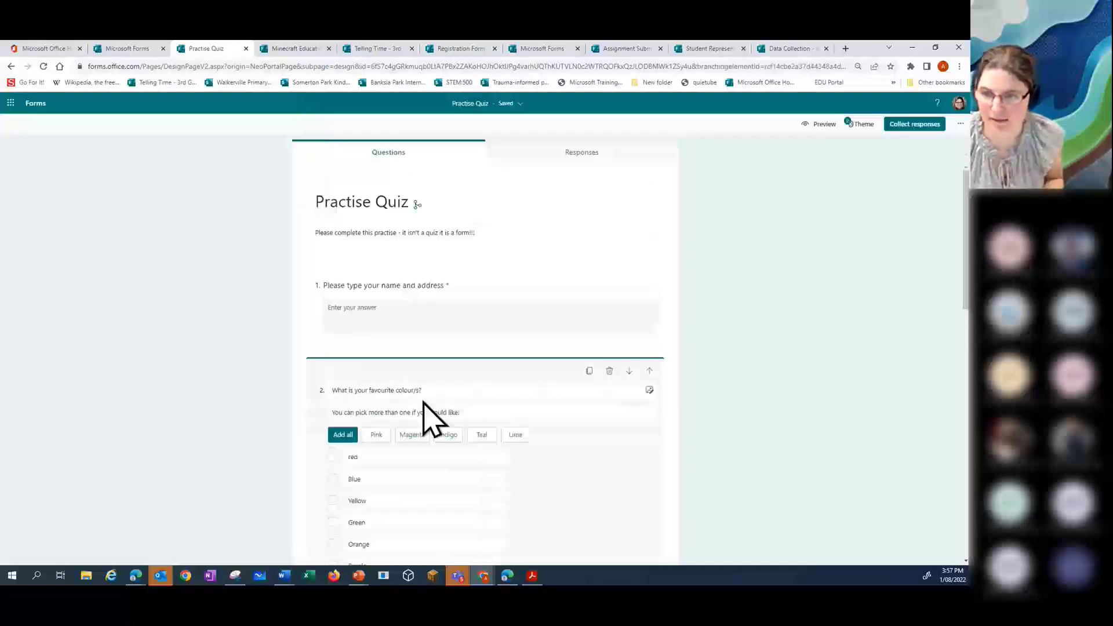
# Step: Turn off multiple answers for the favourite colour question and open its branching options
pyautogui.scroll(-3, 452, 417)
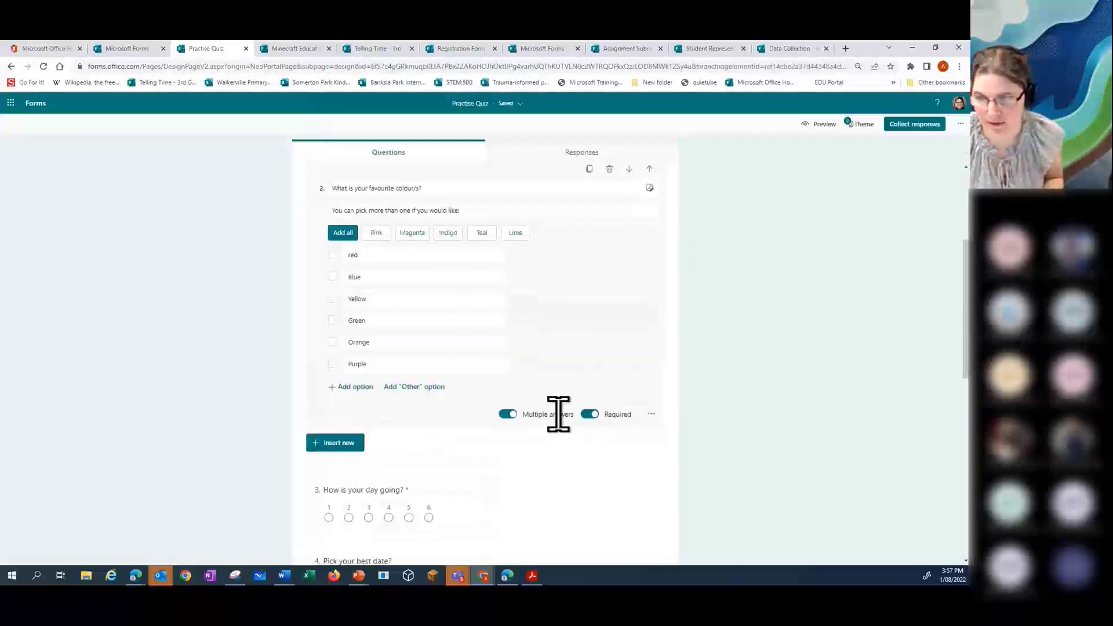
pyautogui.click(506, 414)
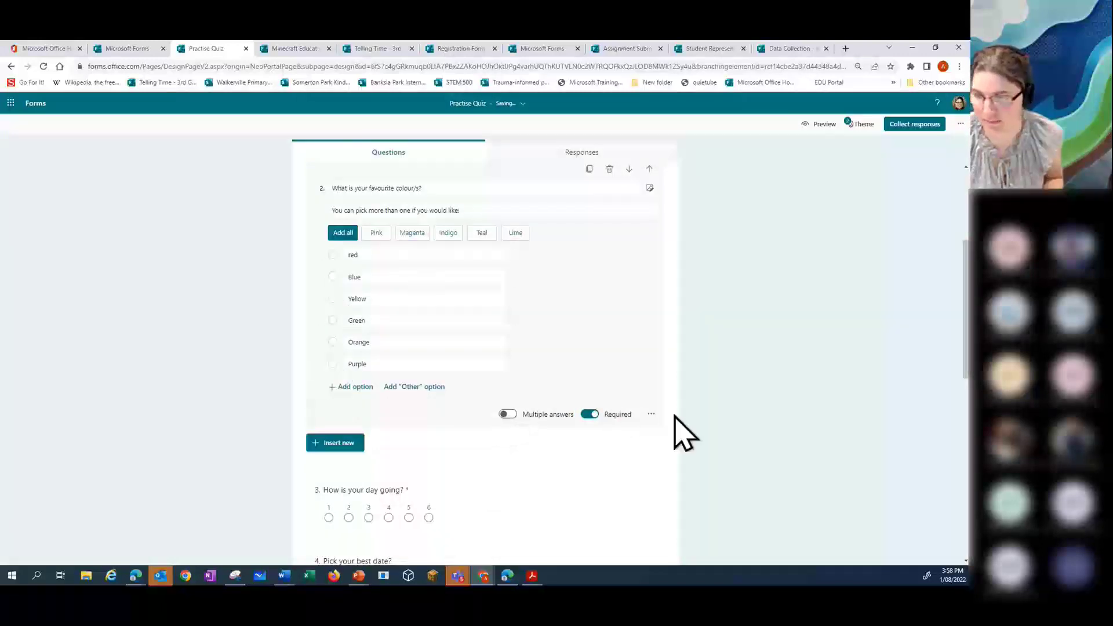
pyautogui.click(651, 414)
pyautogui.click(676, 487)
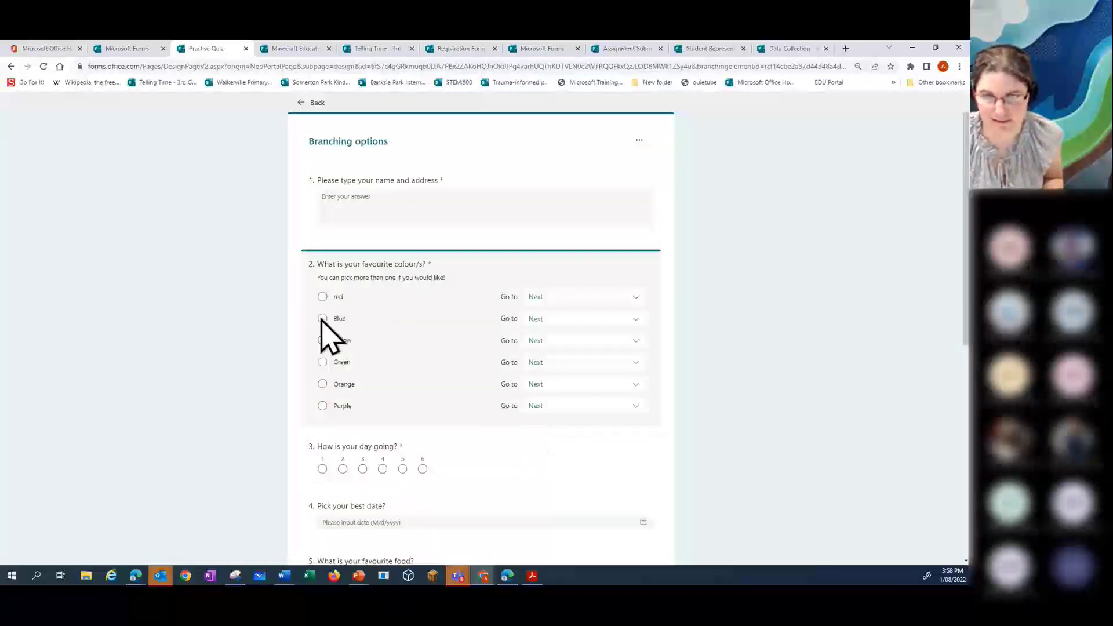
# Step: Branch the Blue answer to "4. Pick your best date?" and return to the form editor
pyautogui.click(634, 320)
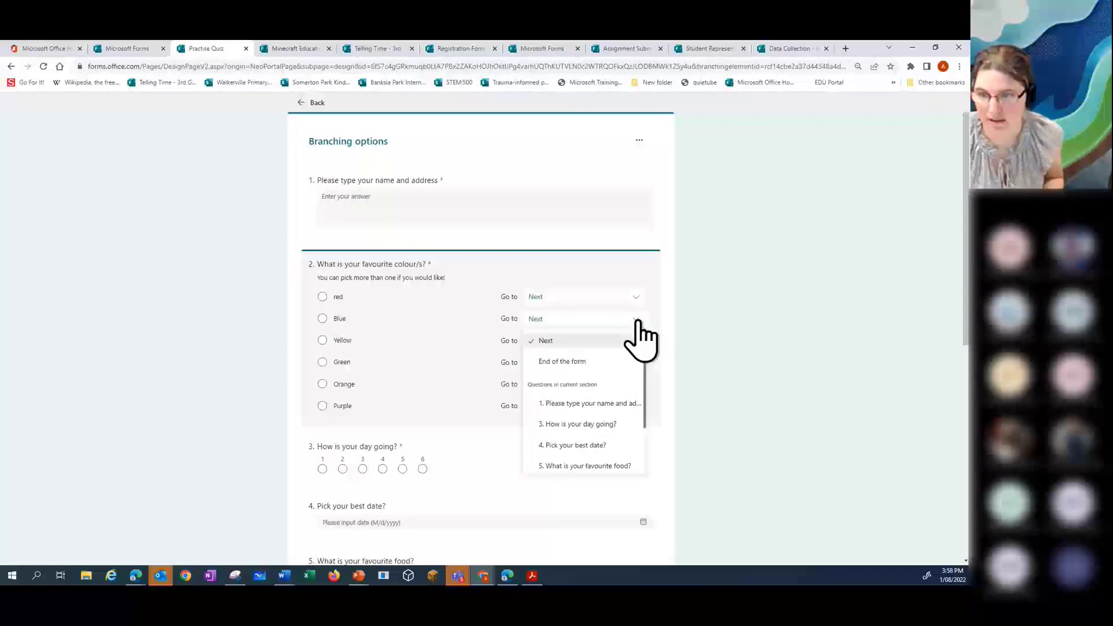
pyautogui.click(554, 425)
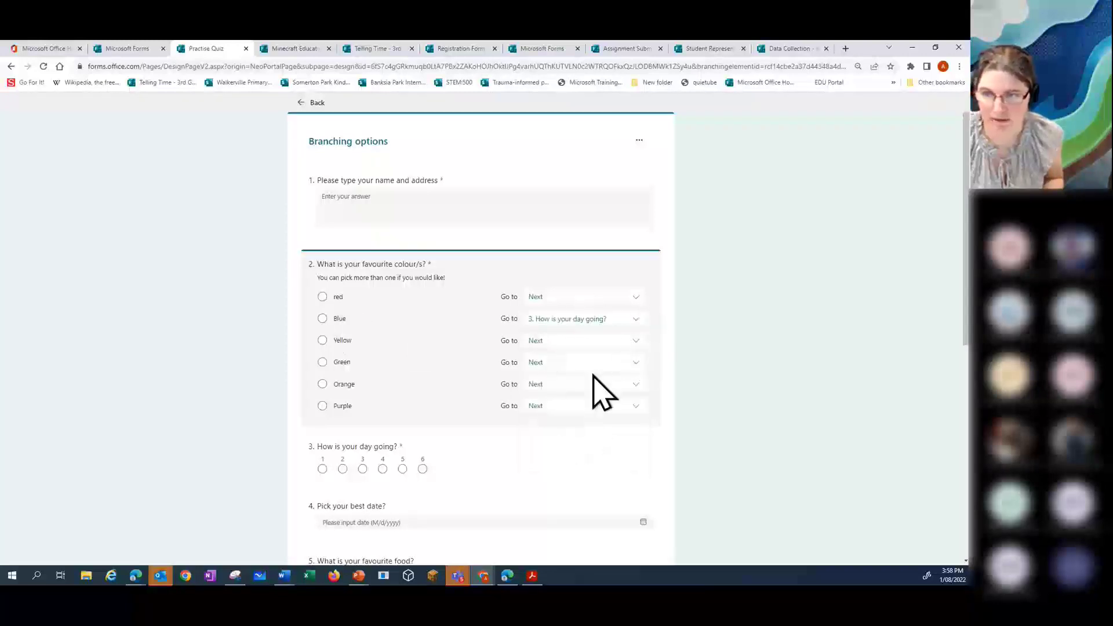
pyautogui.click(632, 319)
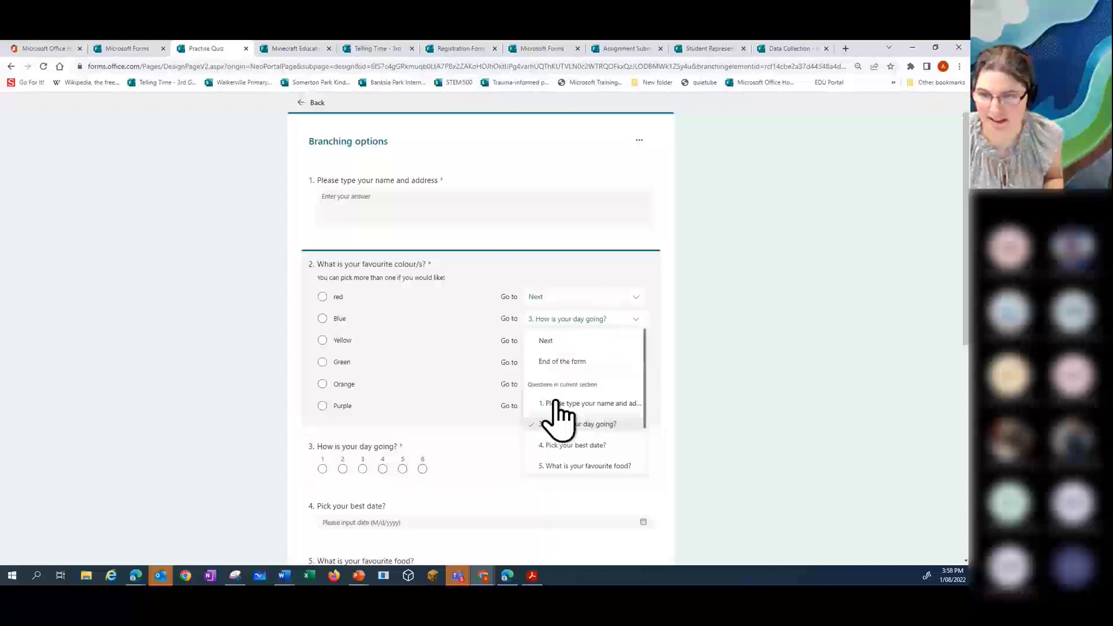
pyautogui.click(559, 445)
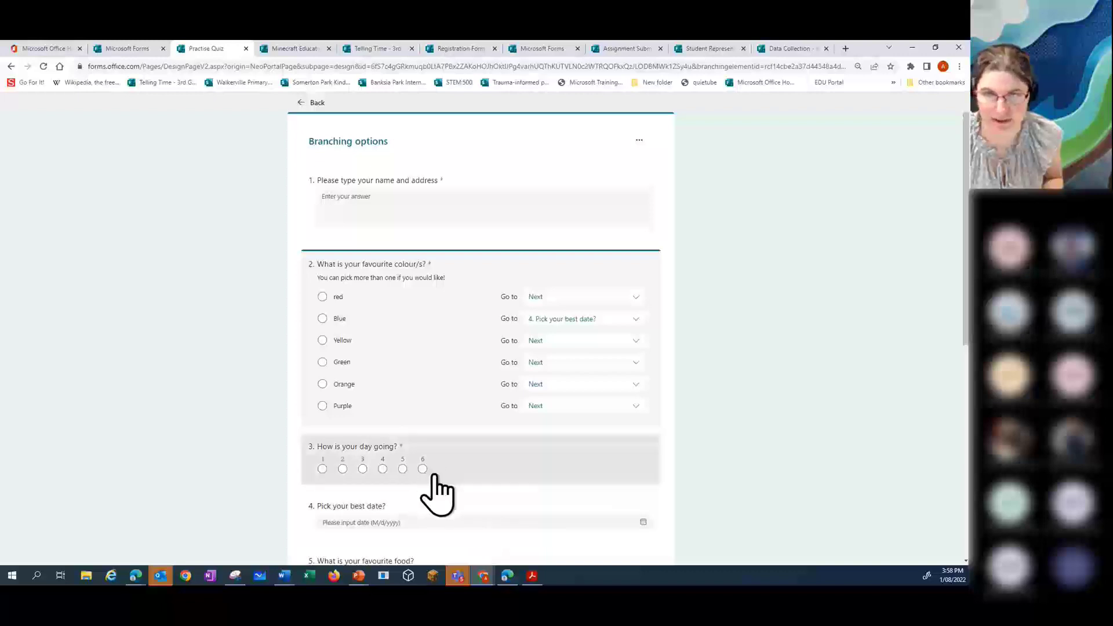
pyautogui.click(301, 105)
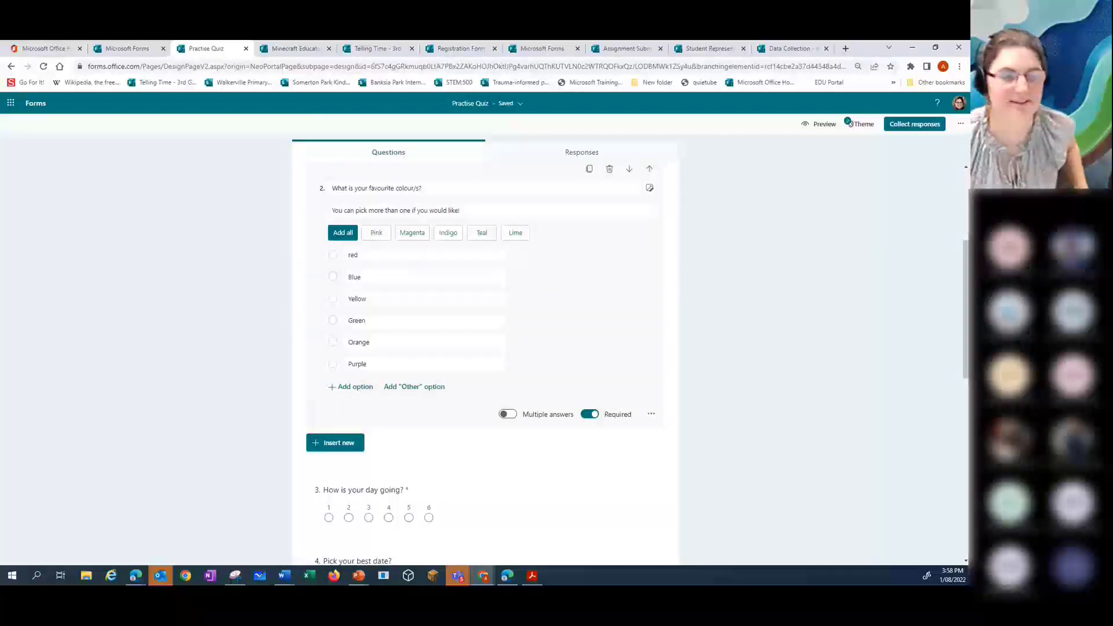
# Step: Apply the suggested coloured pencils theme to the form and open the custom theme's hex colour setting
pyautogui.scroll(3, 747, 284)
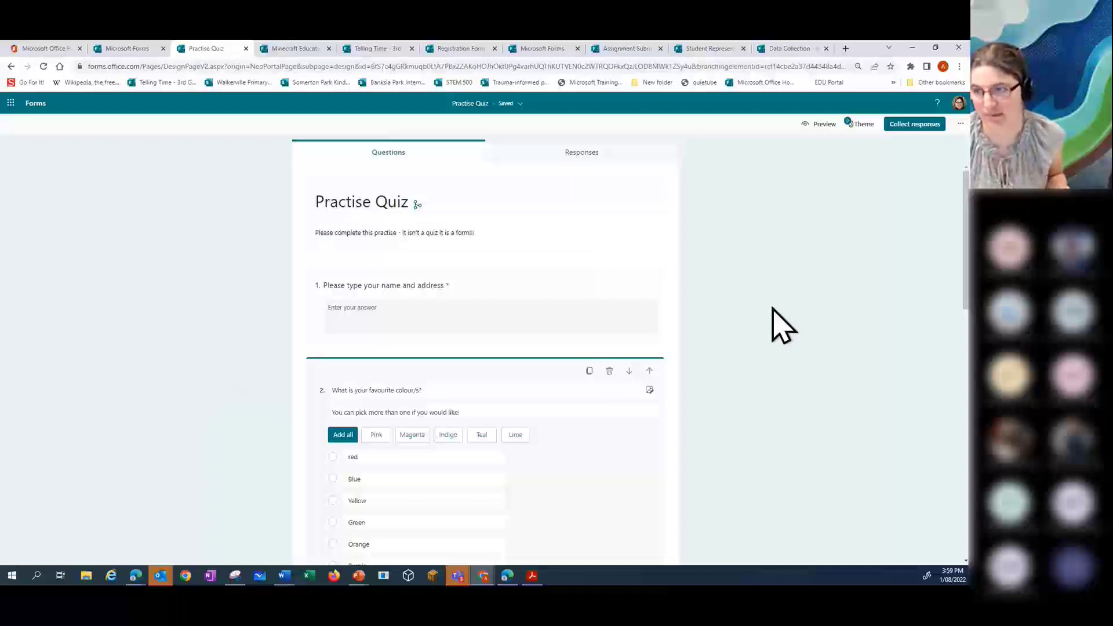
pyautogui.click(861, 129)
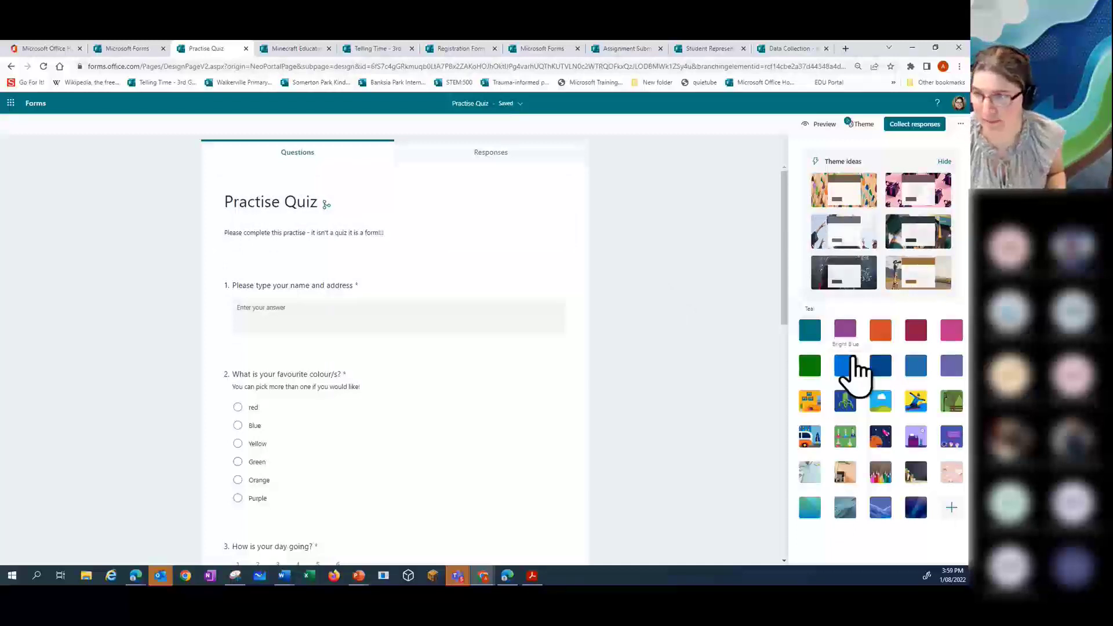
pyautogui.click(820, 186)
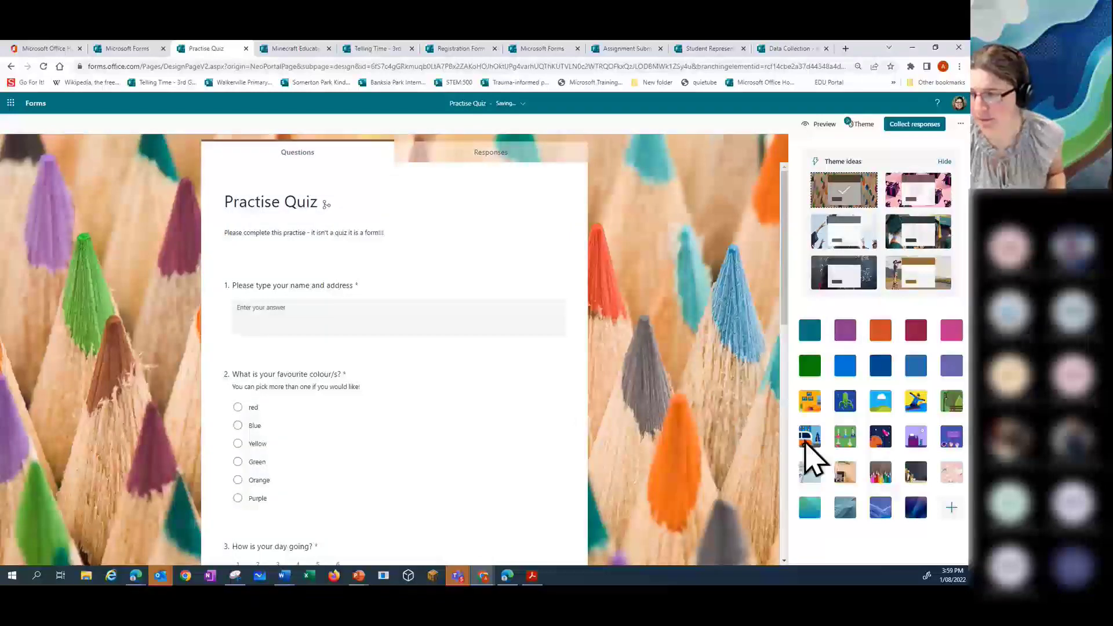
pyautogui.click(952, 508)
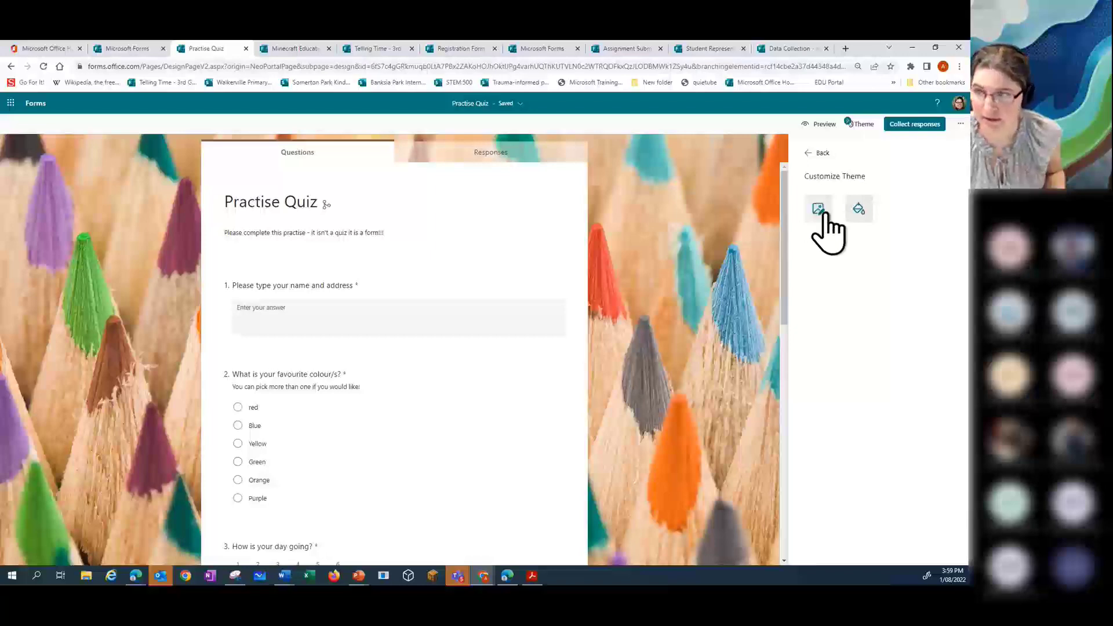
pyautogui.click(860, 217)
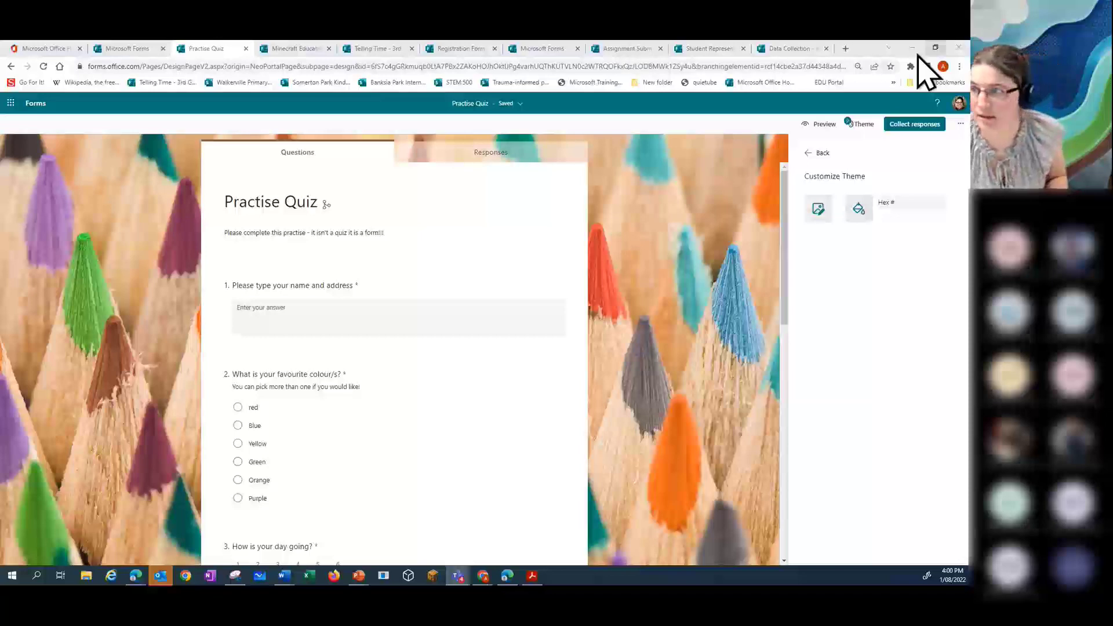
pyautogui.click(845, 48)
pyautogui.write('https://imagecolorpicker.com/en')
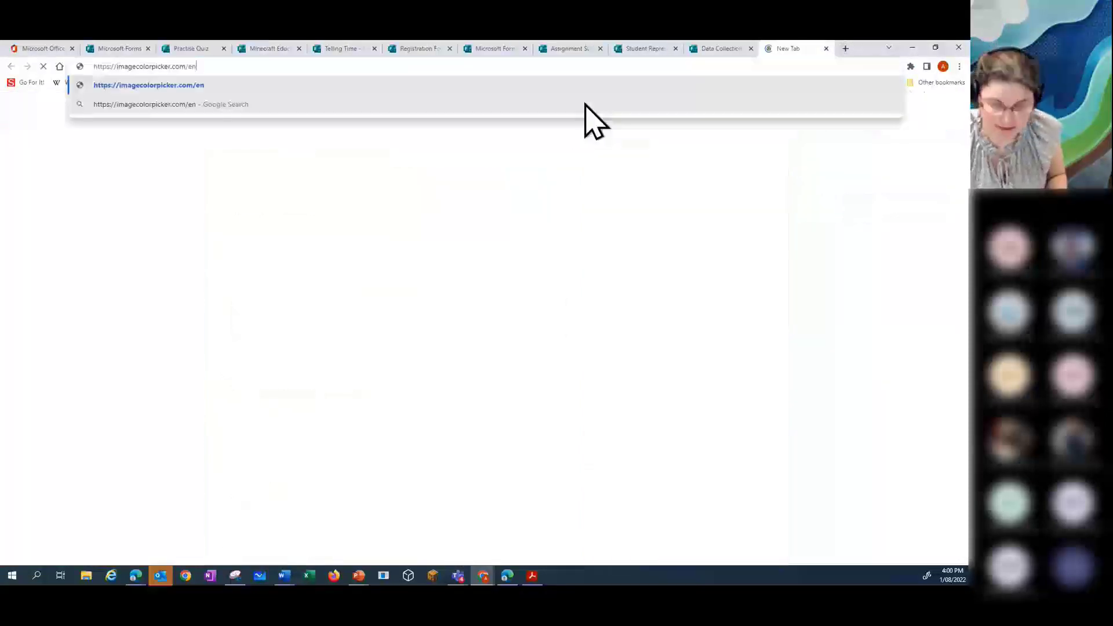
pyautogui.press('Return')
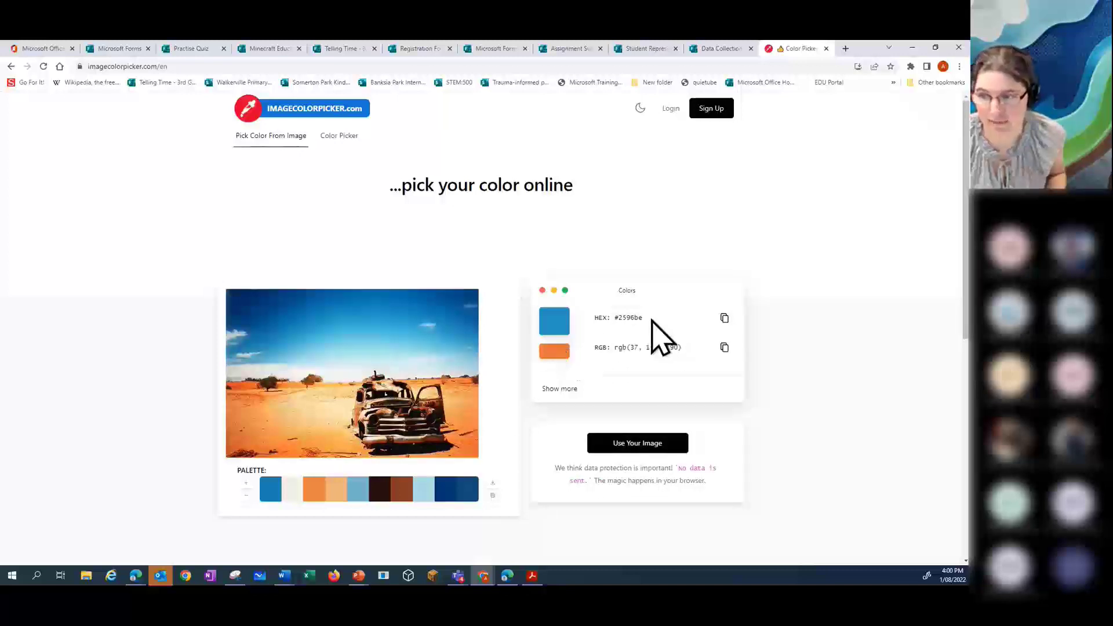
pyautogui.click(725, 318)
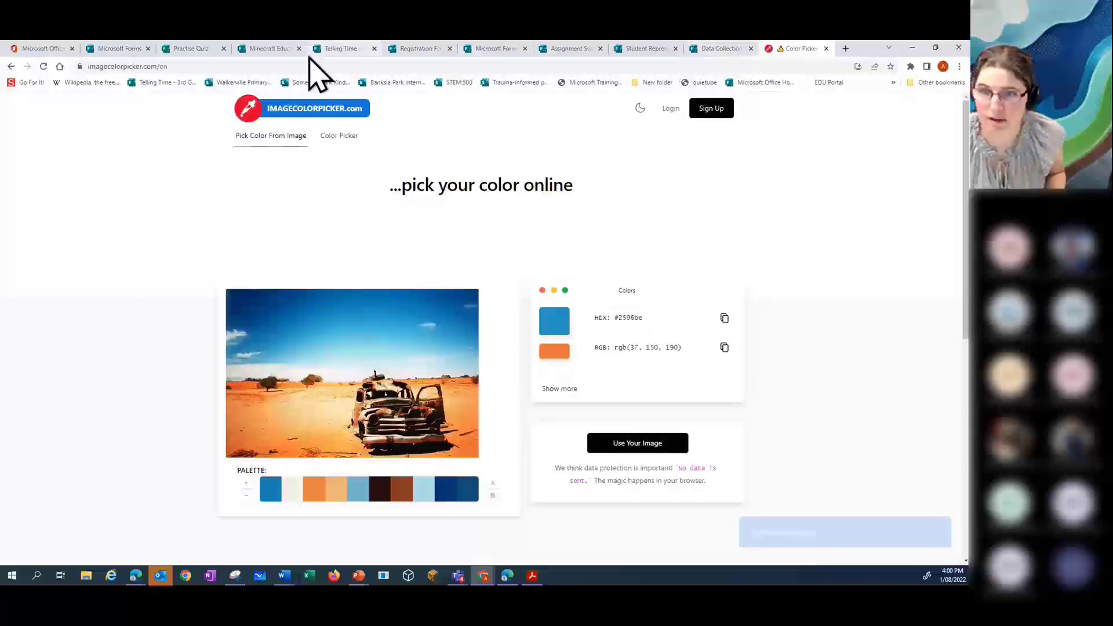
# Step: Return to the Practise Quiz form and try to select the existing text in the custom theme's hex colour field
pyautogui.click(191, 50)
pyautogui.click(903, 199)
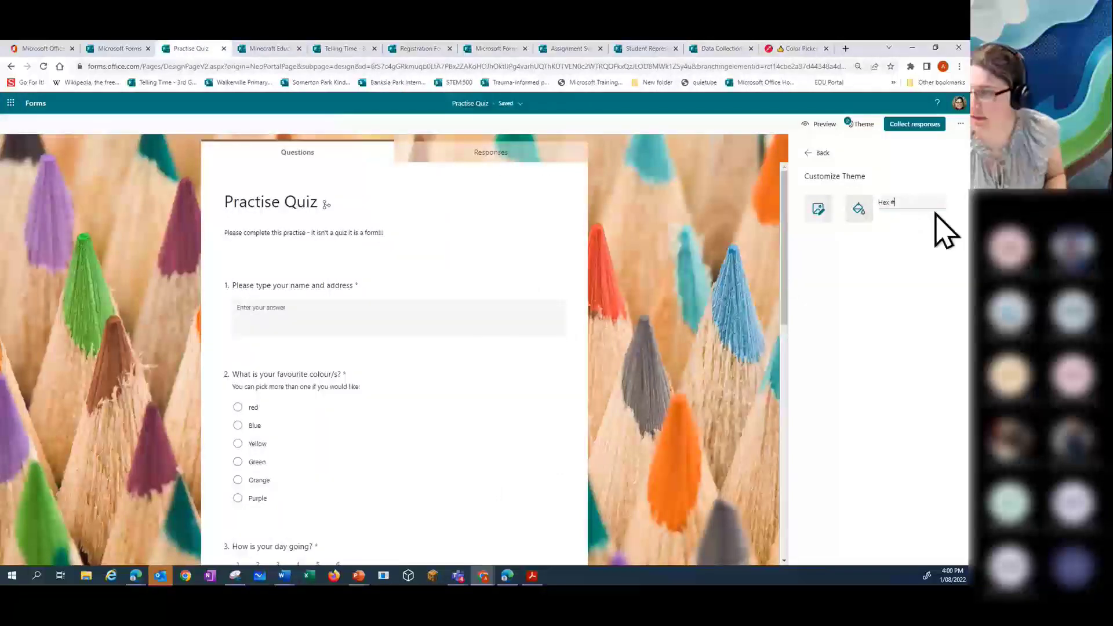
pyautogui.click(885, 202)
pyautogui.moveTo(883, 201); pyautogui.dragTo(921, 202)
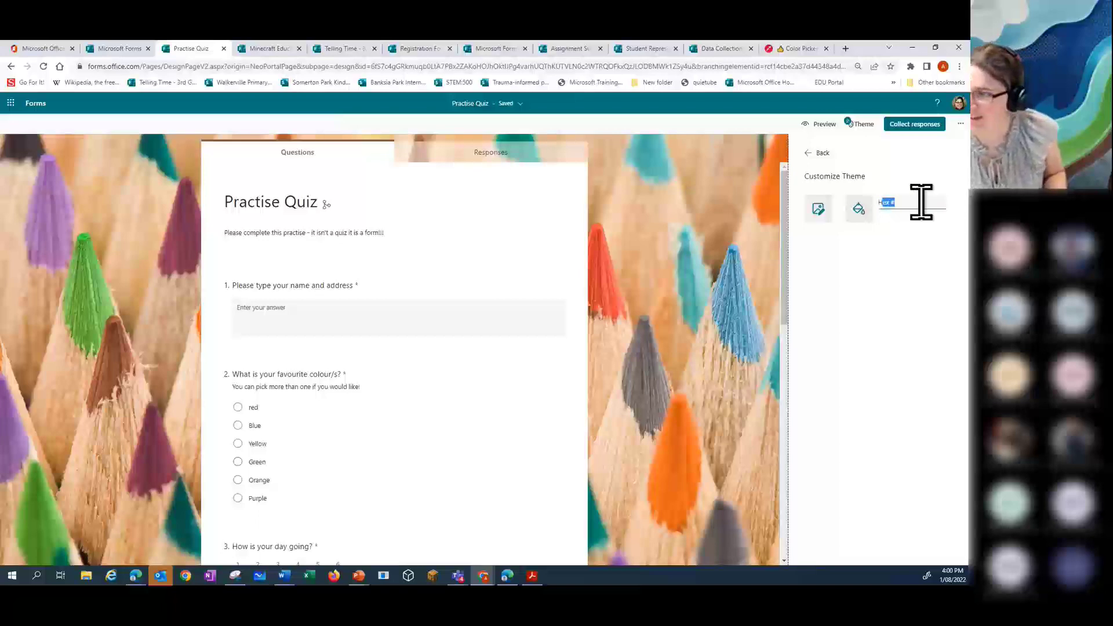
# Step: Copy 2596be without the hash sign from the color picker site and apply it as the Practise Quiz custom theme colour
pyautogui.click(795, 50)
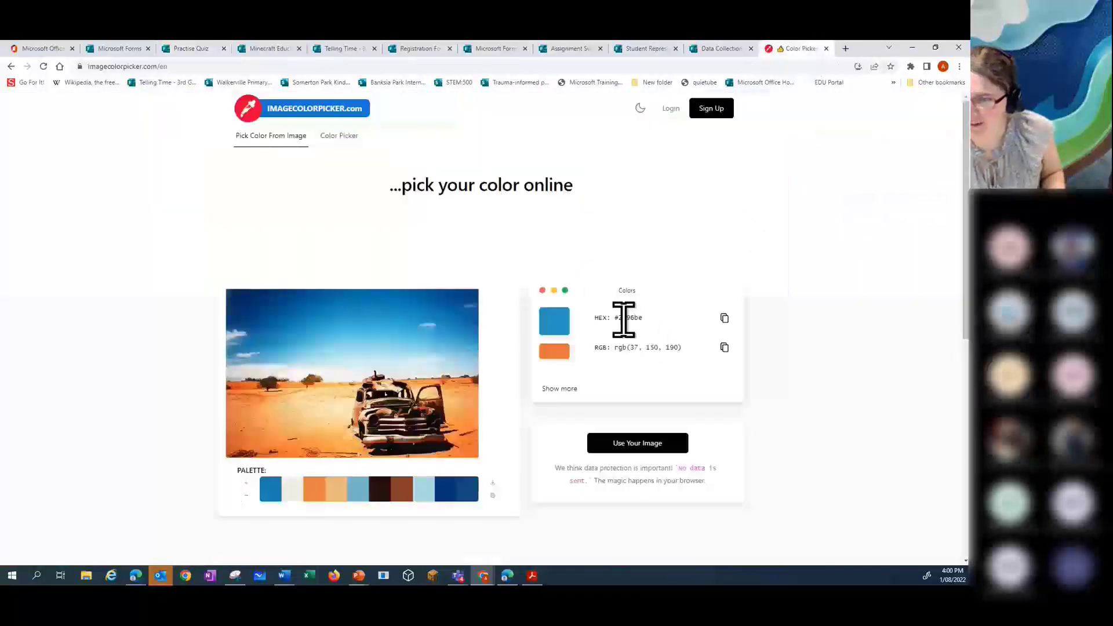
pyautogui.moveTo(618, 318); pyautogui.dragTo(643, 319)
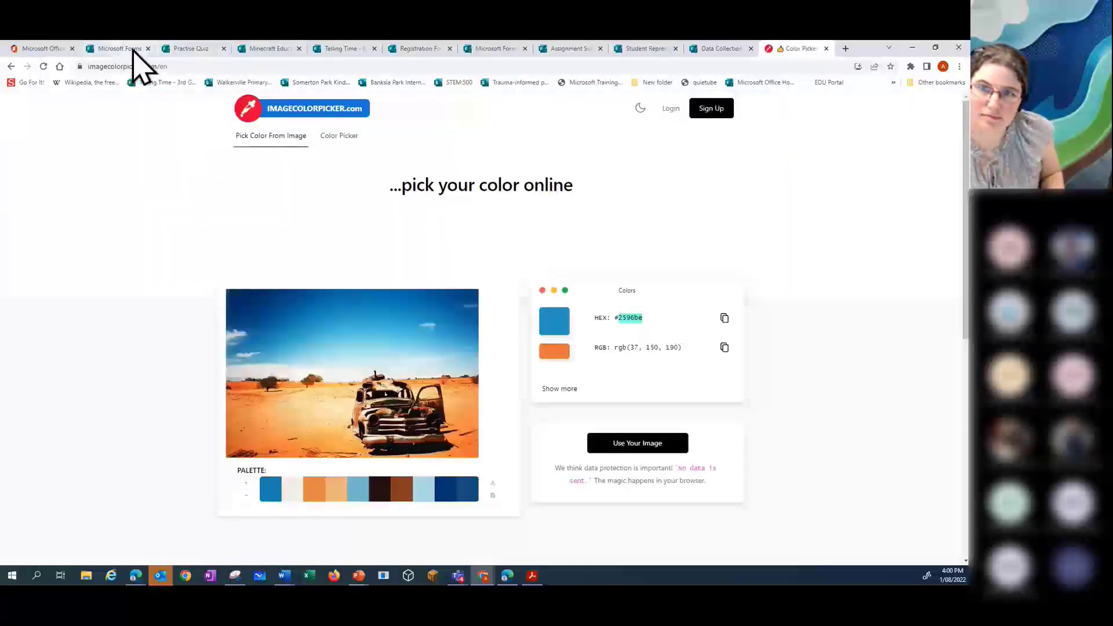
pyautogui.click(188, 50)
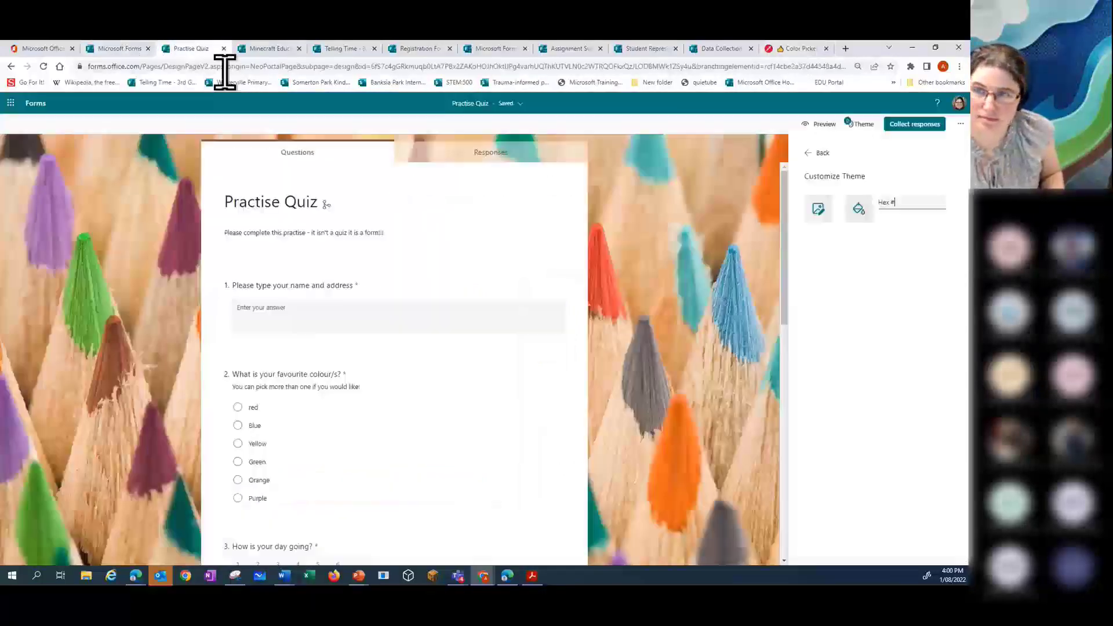
pyautogui.click(903, 203)
pyautogui.hotkey('ctrl', 'v')
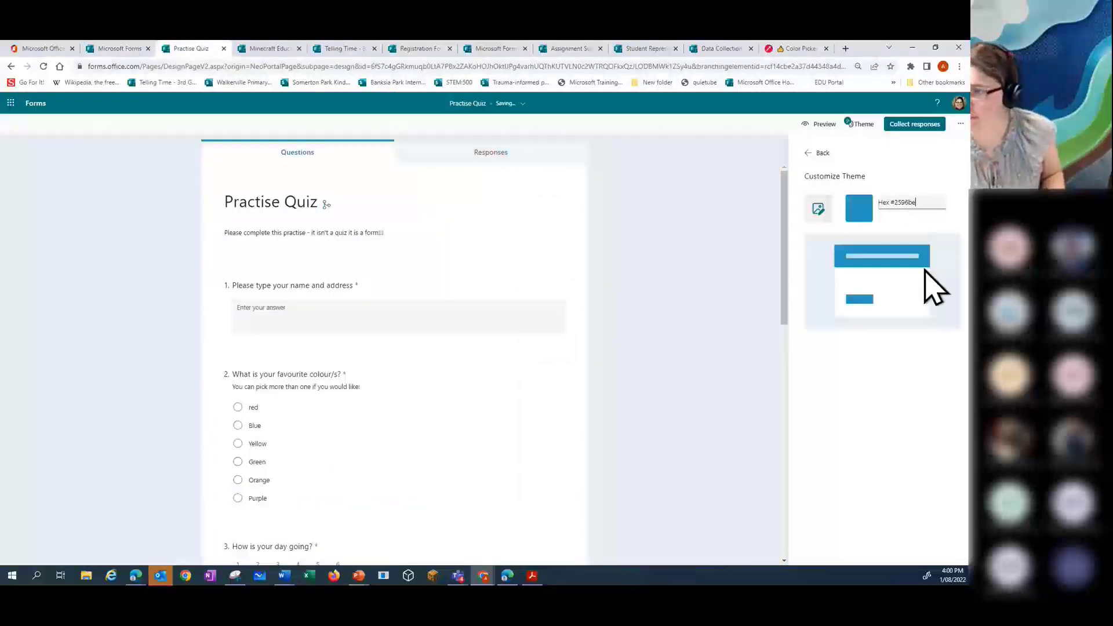
pyautogui.click(878, 259)
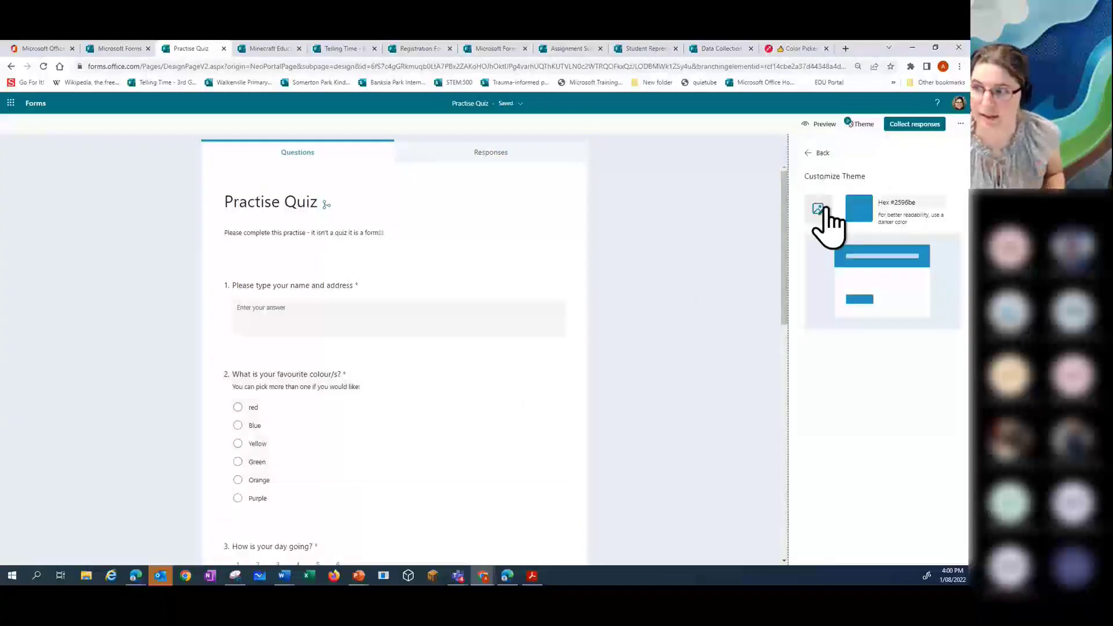
# Step: Return to the theme choices and apply the suggested theme showing a boy with a megaphone
pyautogui.click(808, 155)
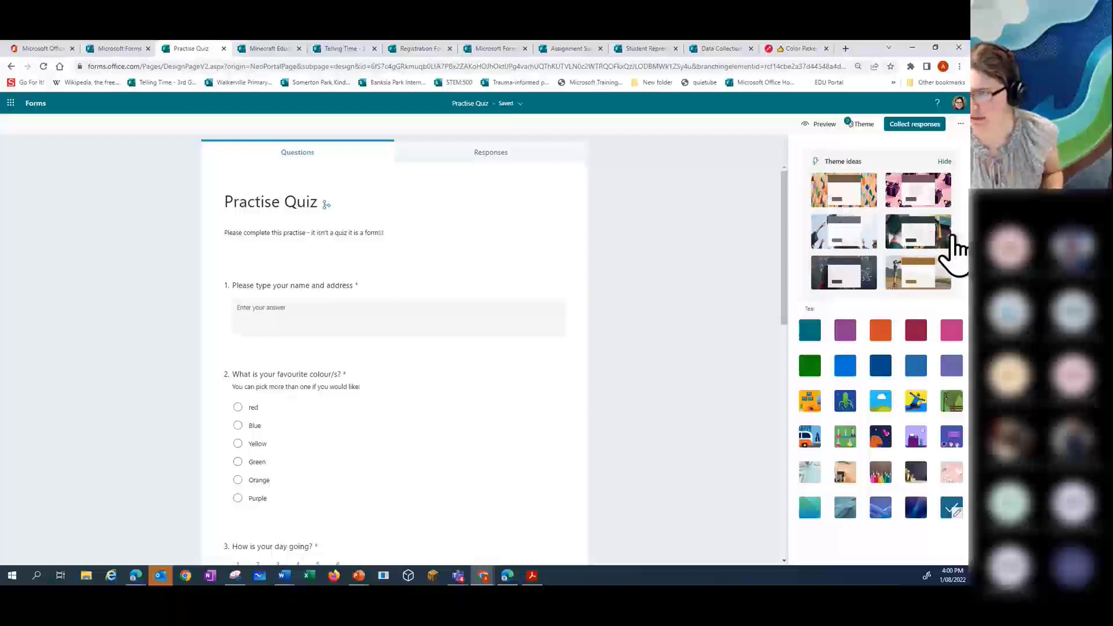
pyautogui.click(928, 273)
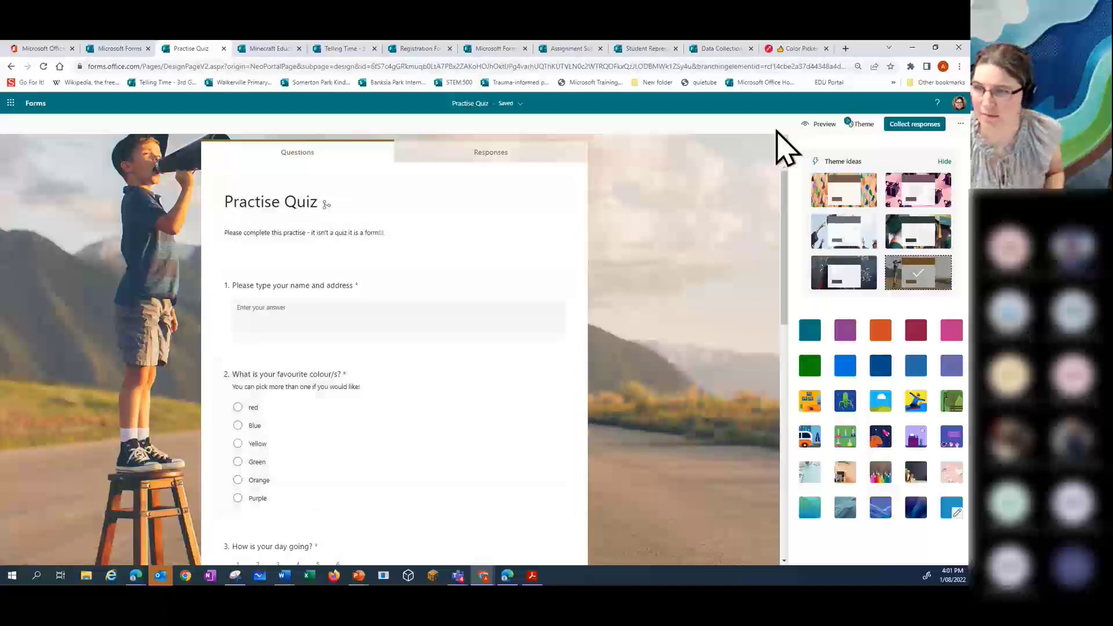
# Step: Preview the form in both computer and mobile layouts, then return to editing it
pyautogui.click(822, 124)
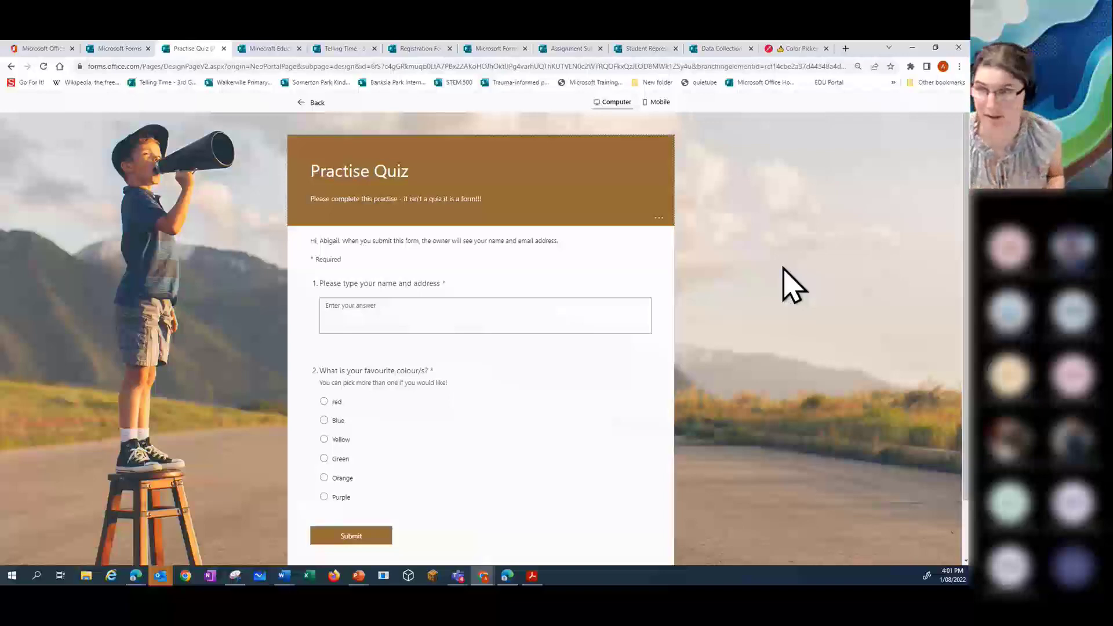
pyautogui.click(661, 104)
pyautogui.scroll(-1, 556, 220)
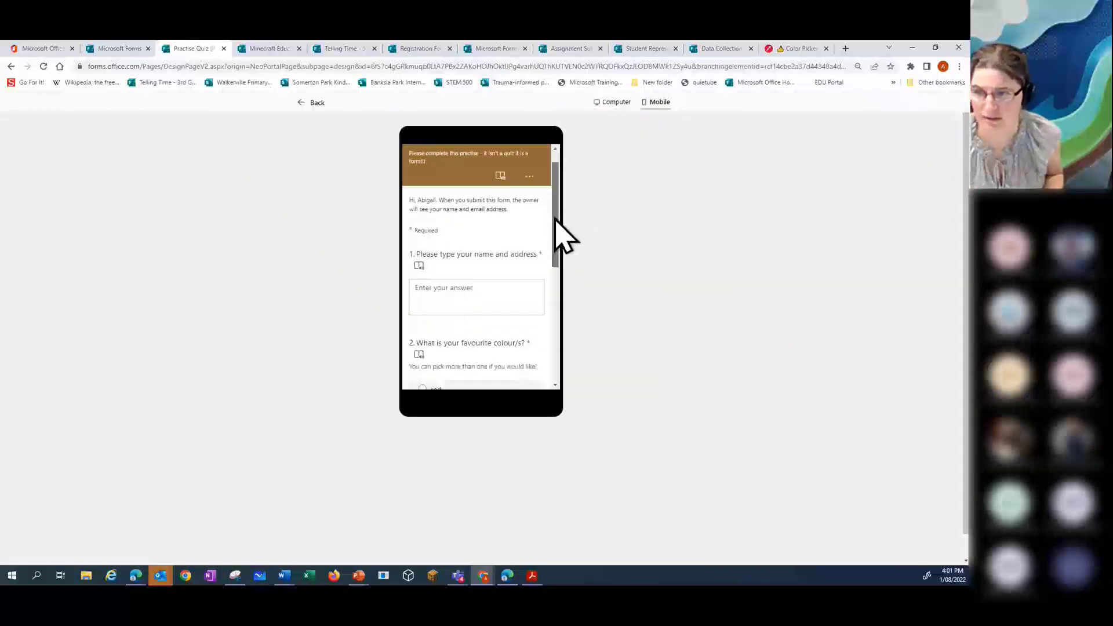
pyautogui.moveTo(555, 220); pyautogui.dragTo(553, 191)
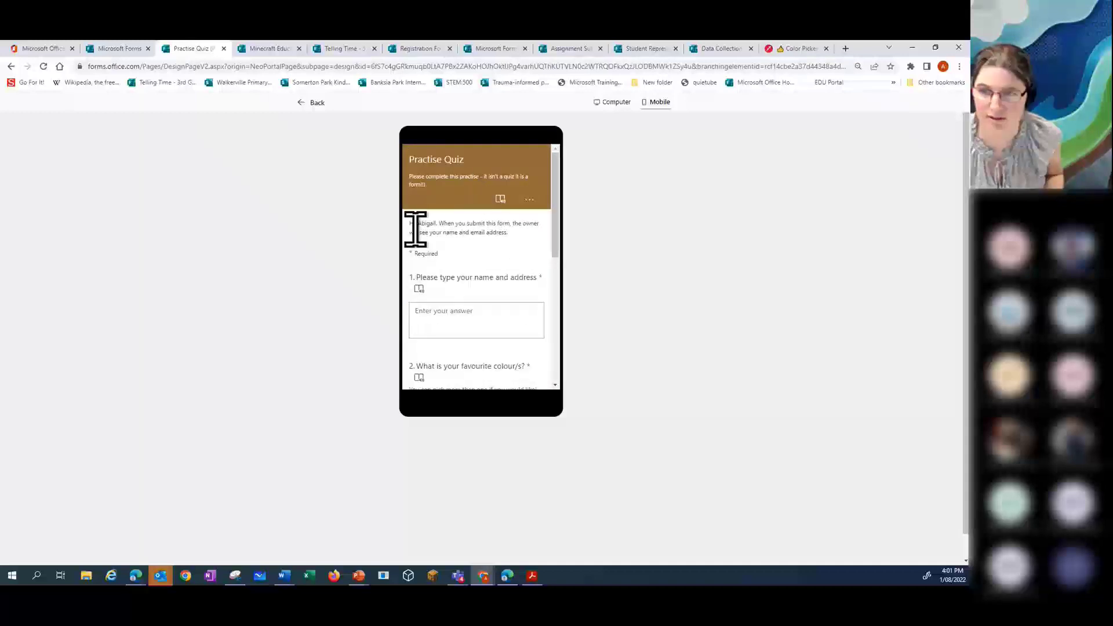
pyautogui.moveTo(556, 193)
pyautogui.mouseDown()
pyautogui.moveTo(564, 328)
pyautogui.moveTo(564, 180)
pyautogui.mouseUp()
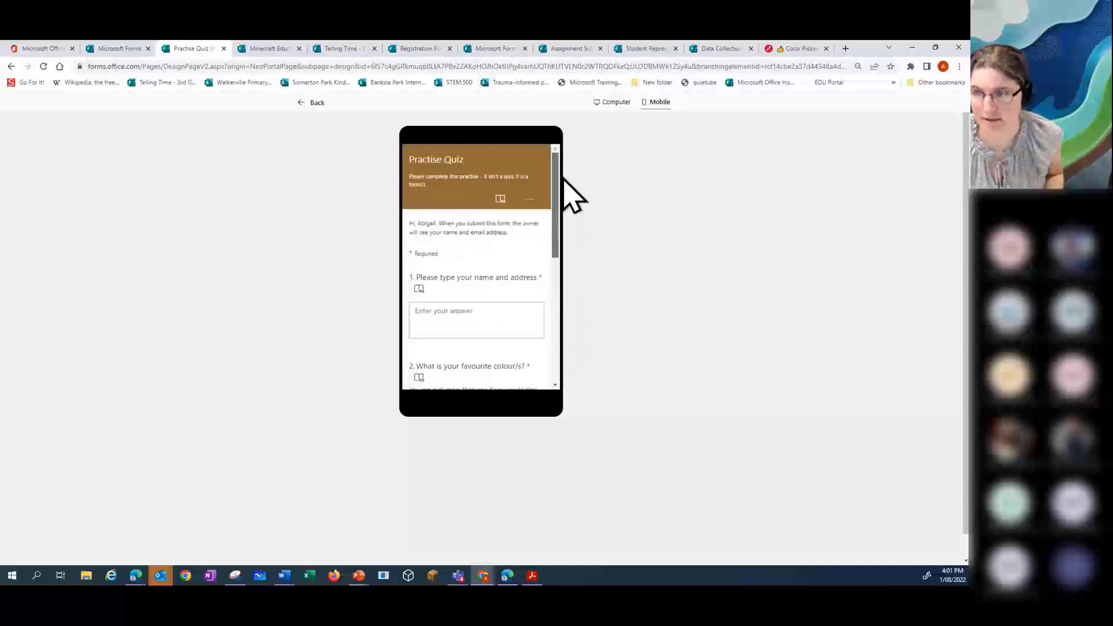
pyautogui.click(615, 104)
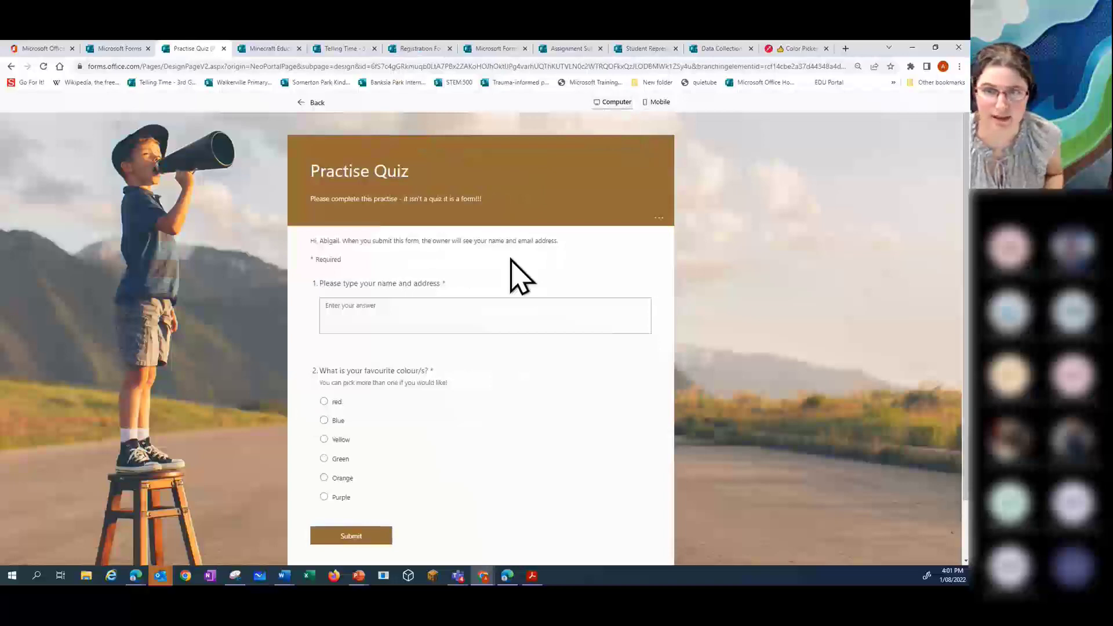
pyautogui.click(302, 105)
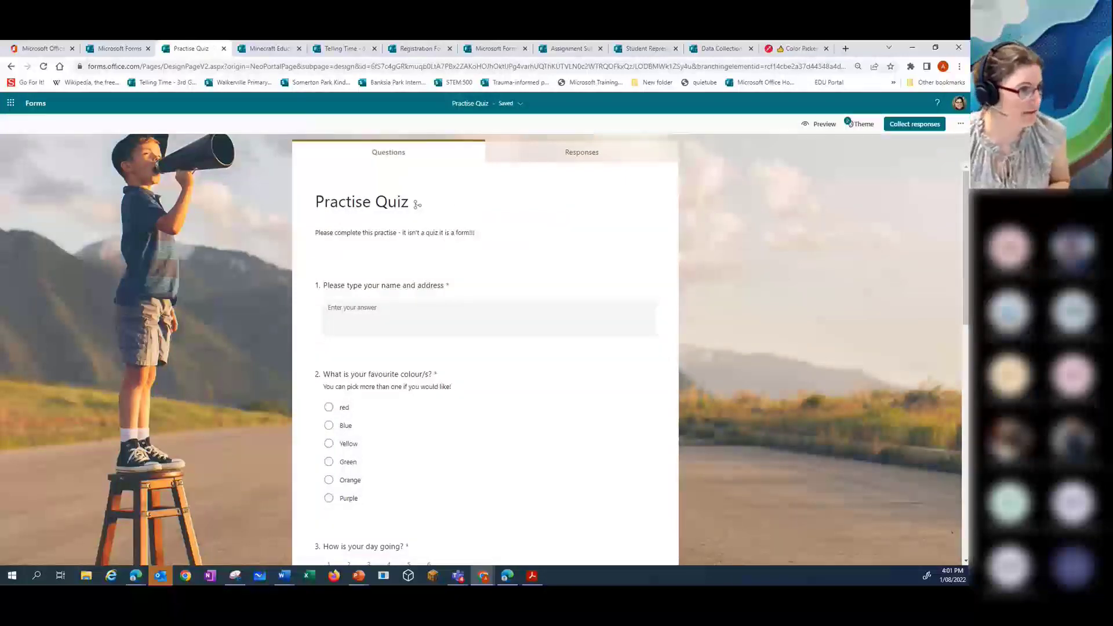
pyautogui.hotkey('alt', 'Tab')
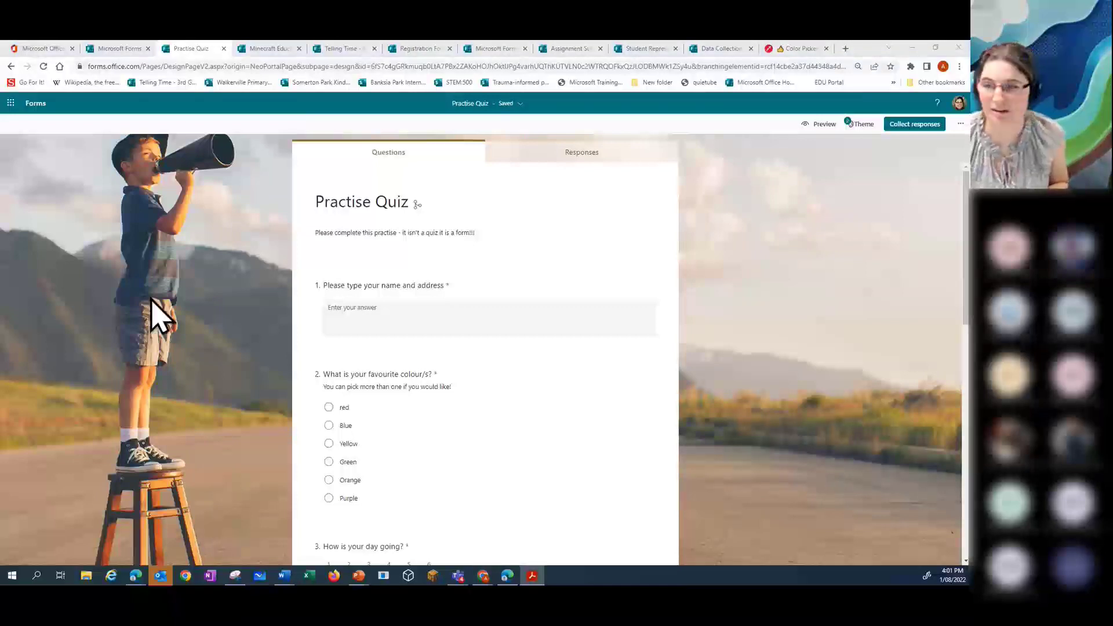
# Step: Delete question 7, "Please upload your photo!", from the form
pyautogui.click(915, 124)
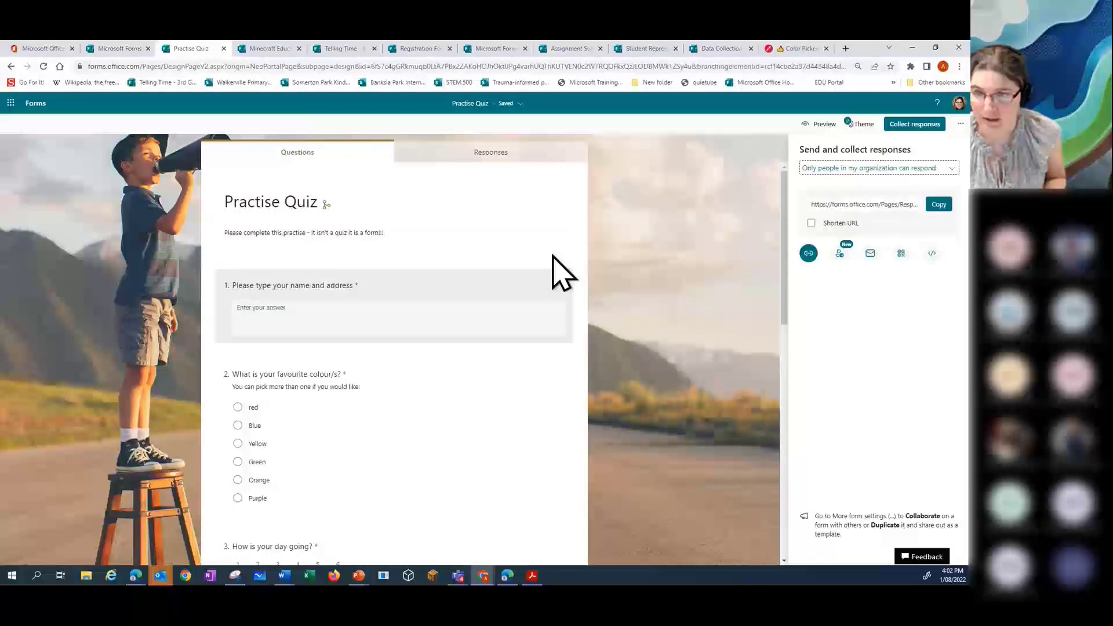
pyautogui.click(658, 272)
pyautogui.scroll(-6, 417, 365)
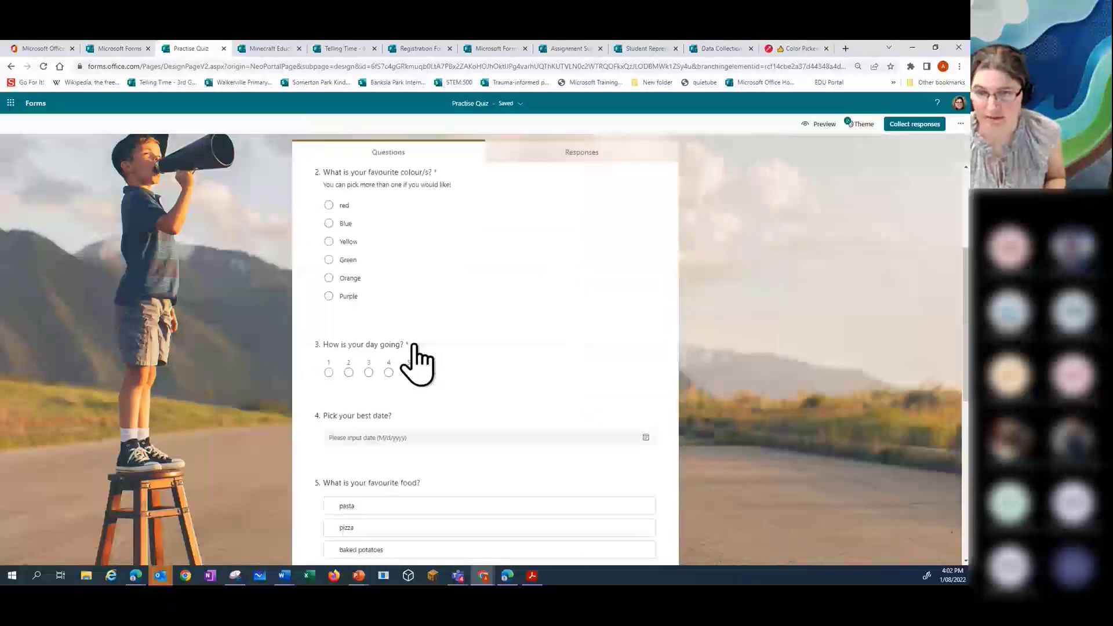
pyautogui.scroll(-3, 417, 366)
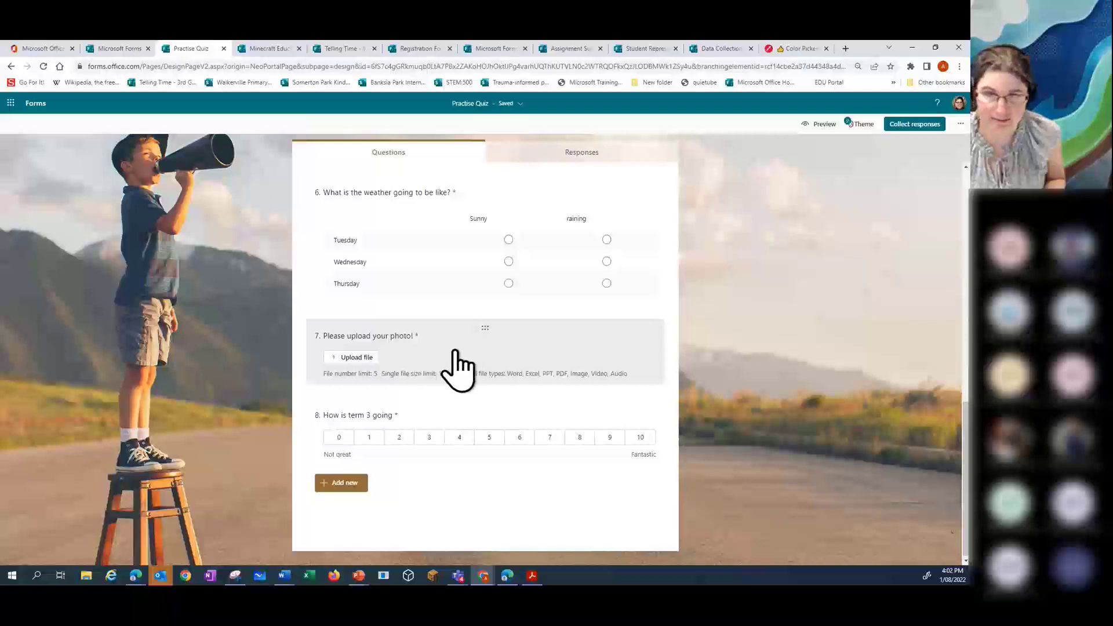
pyautogui.click(479, 371)
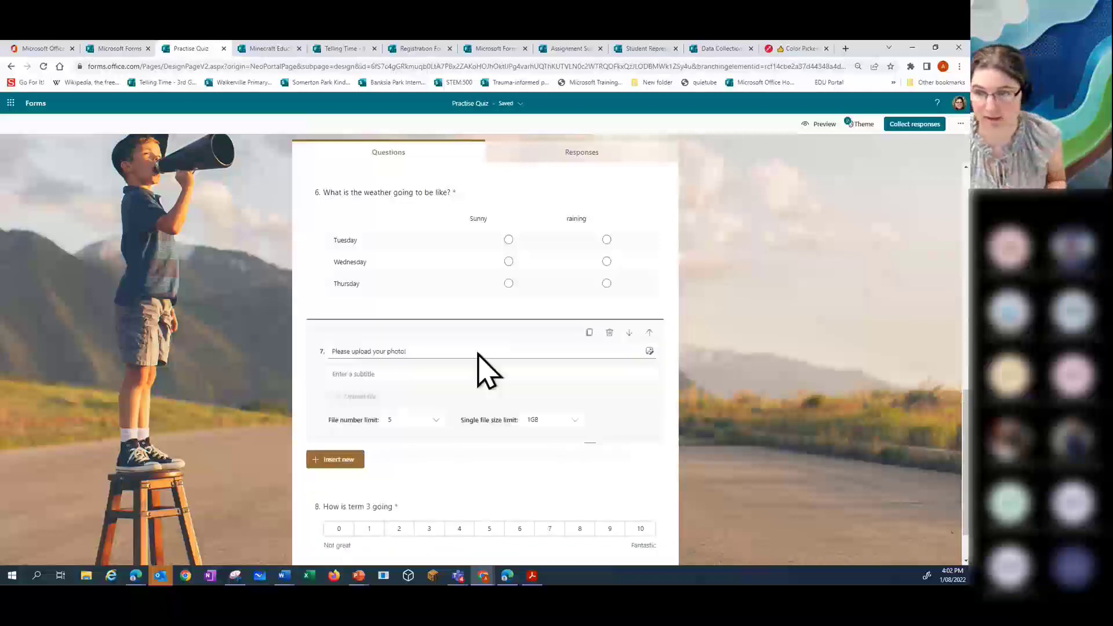
pyautogui.click(610, 333)
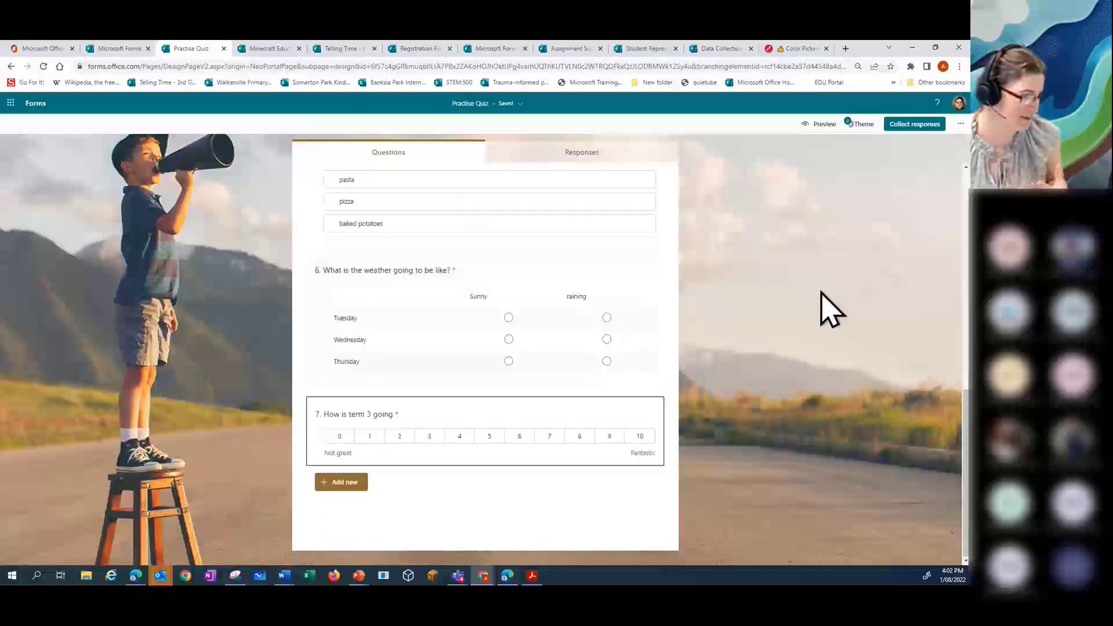
# Step: Open the form's response collection settings and set the audience to "Anyone can respond"
pyautogui.click(907, 127)
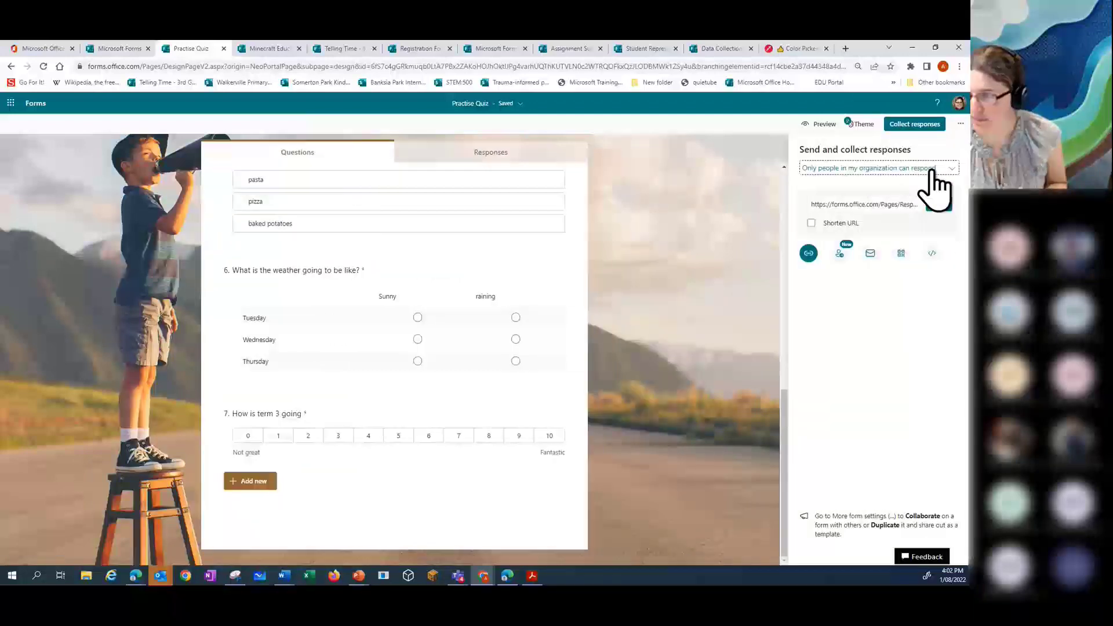
pyautogui.click(954, 171)
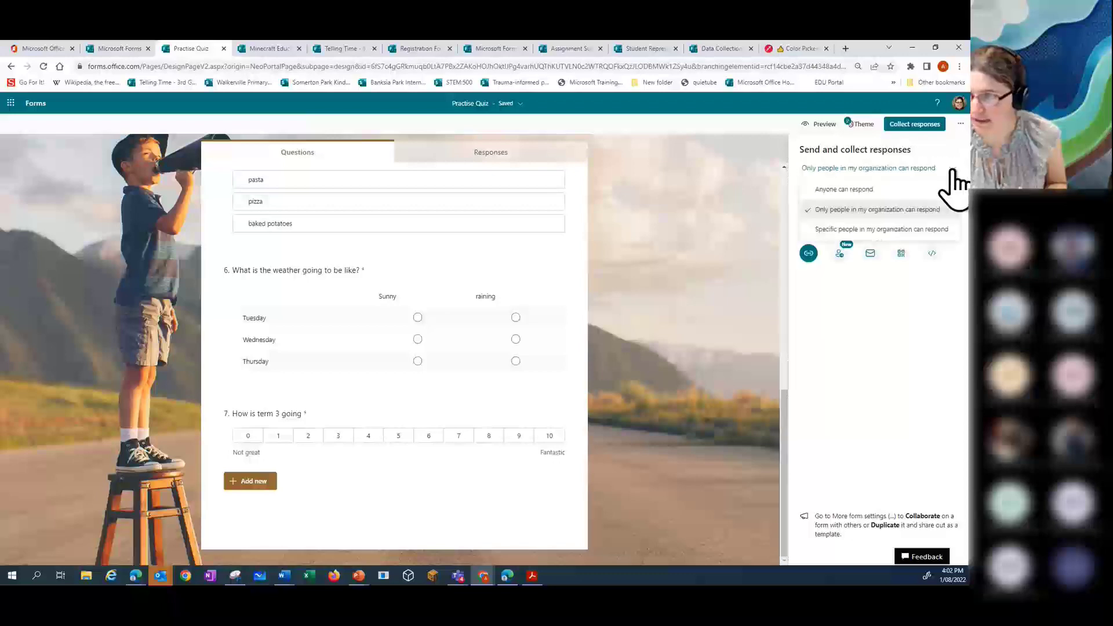
pyautogui.click(860, 190)
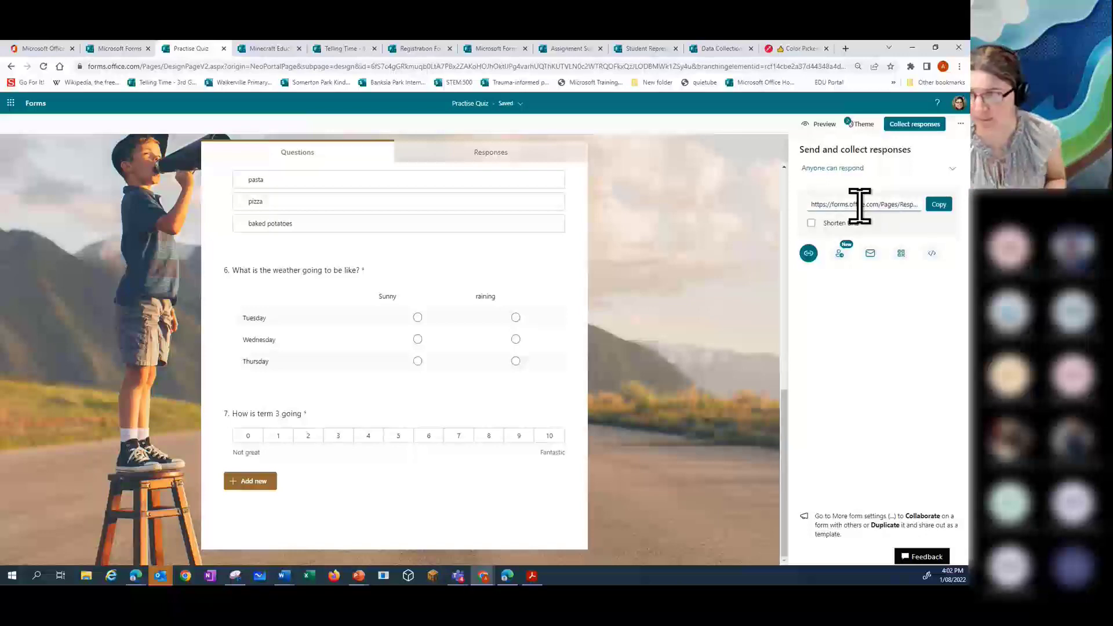
# Step: Try to change the response audience to "Only people in my organization can respond"
pyautogui.click(952, 169)
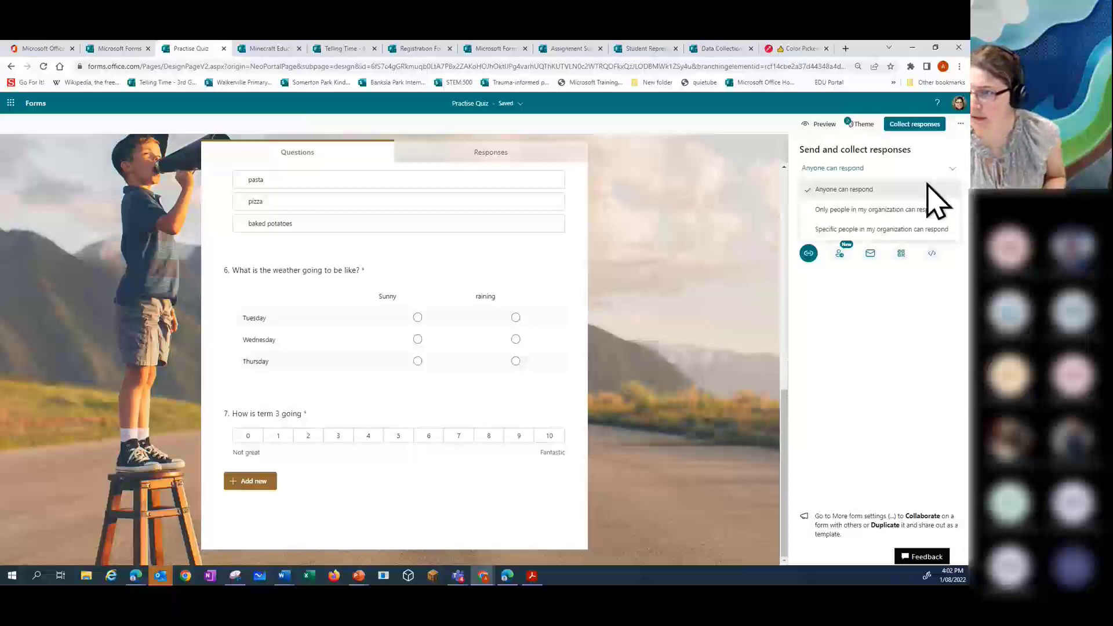
pyautogui.click(892, 210)
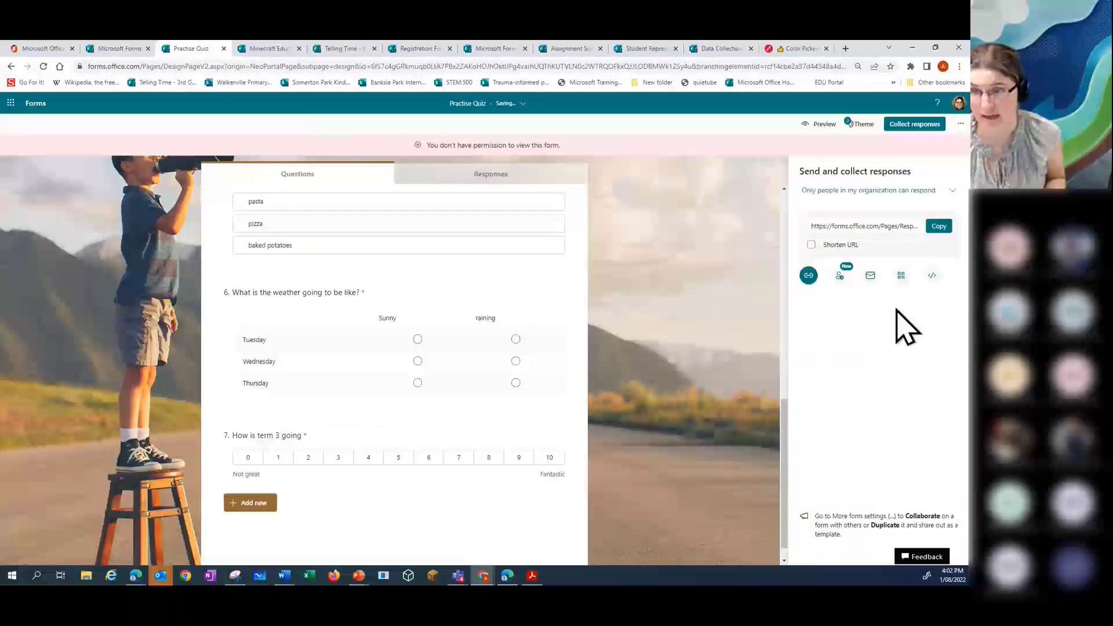
pyautogui.click(950, 192)
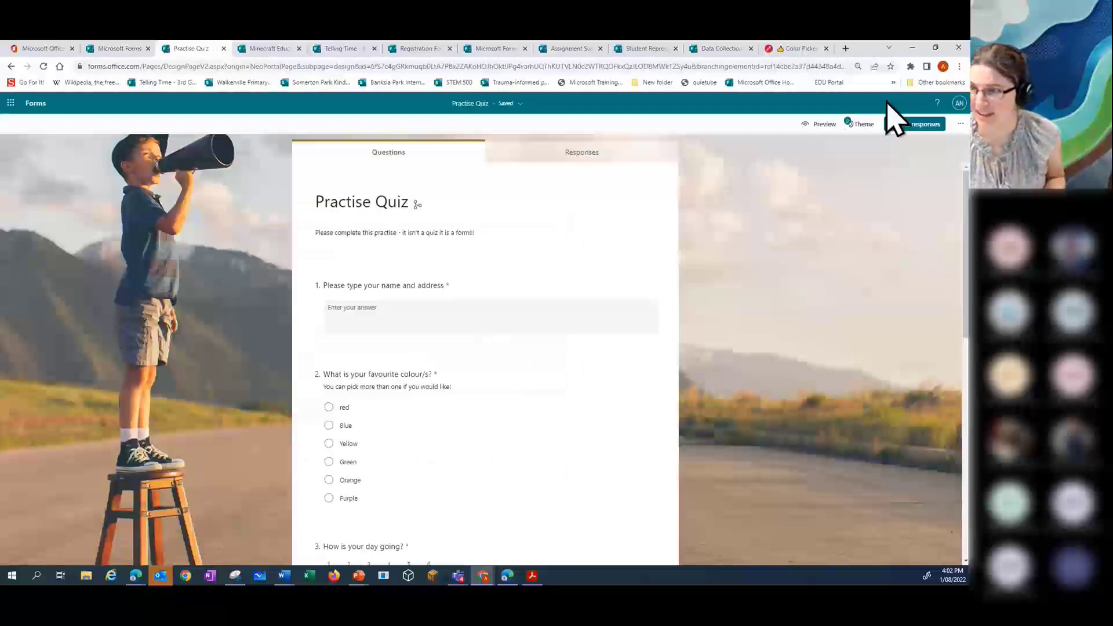
# Step: Reopen the response collection settings and set the audience to "Specific people in my organization can respond"
pyautogui.click(912, 129)
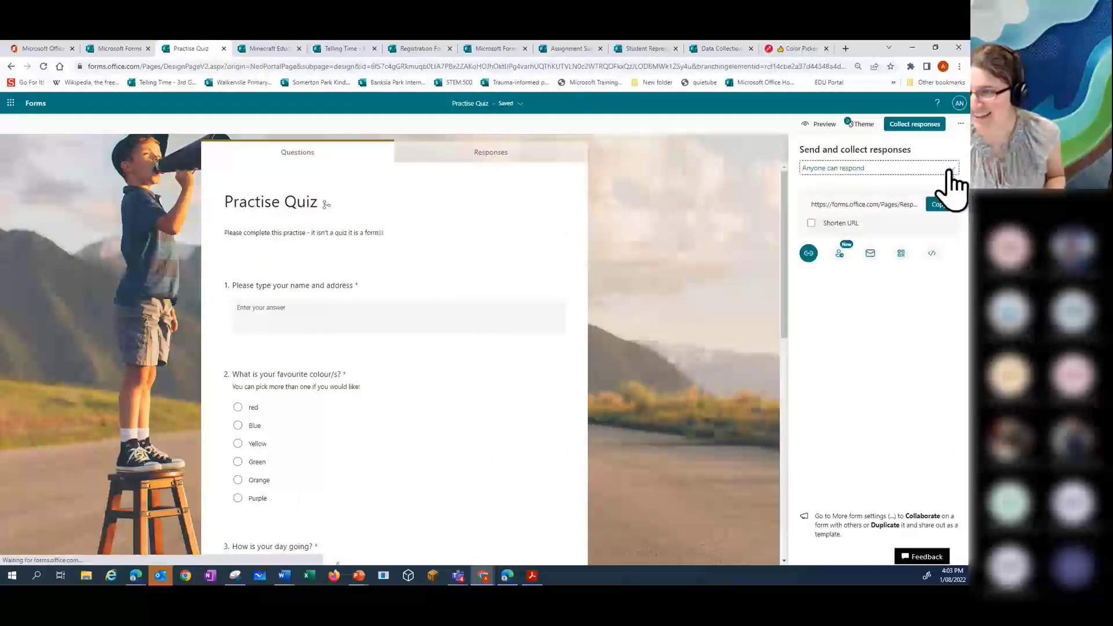
pyautogui.click(950, 169)
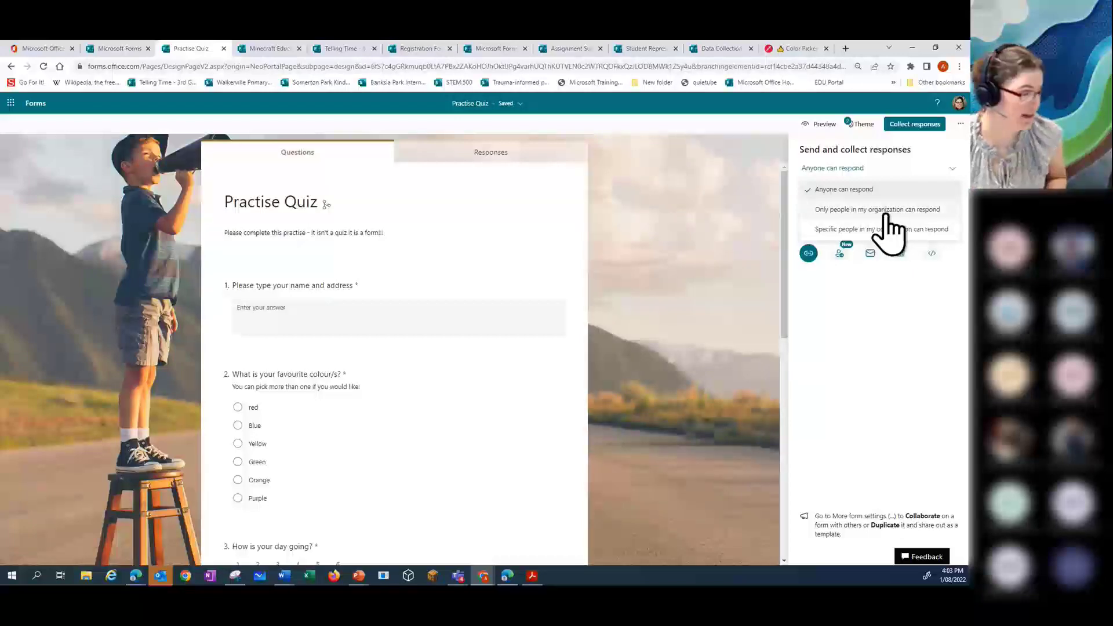
pyautogui.click(868, 229)
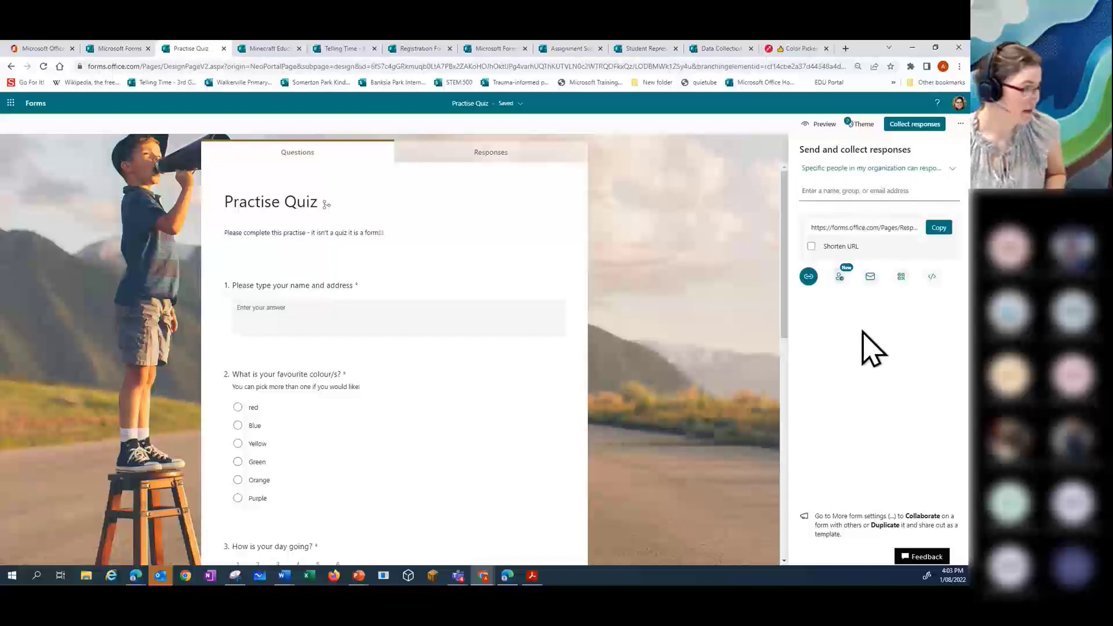
# Step: Set the response audience to "Only people in my organization can respond" and open the invitation for people to complete the form
pyautogui.click(952, 169)
pyautogui.click(838, 210)
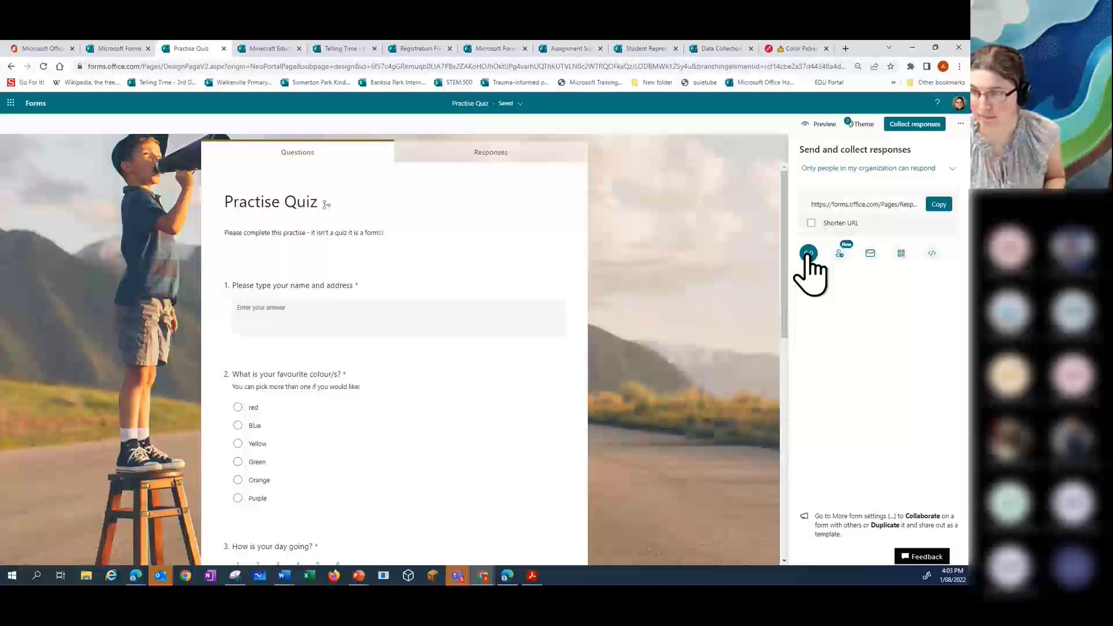
pyautogui.click(839, 255)
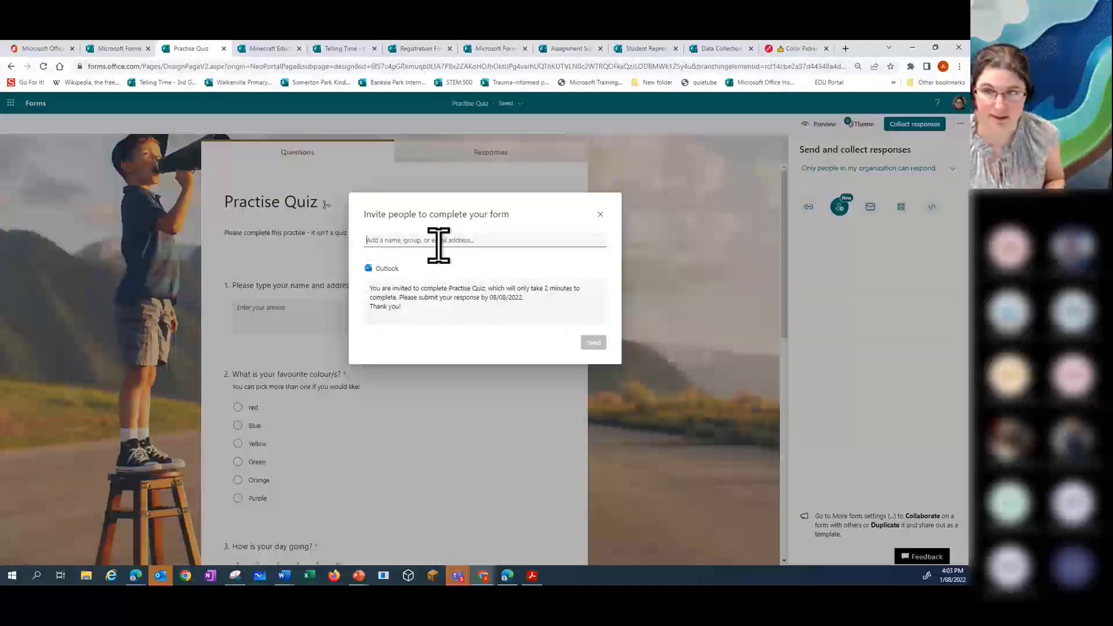
# Step: Close the invitation and view the form's QR code and embed code sharing options
pyautogui.click(601, 214)
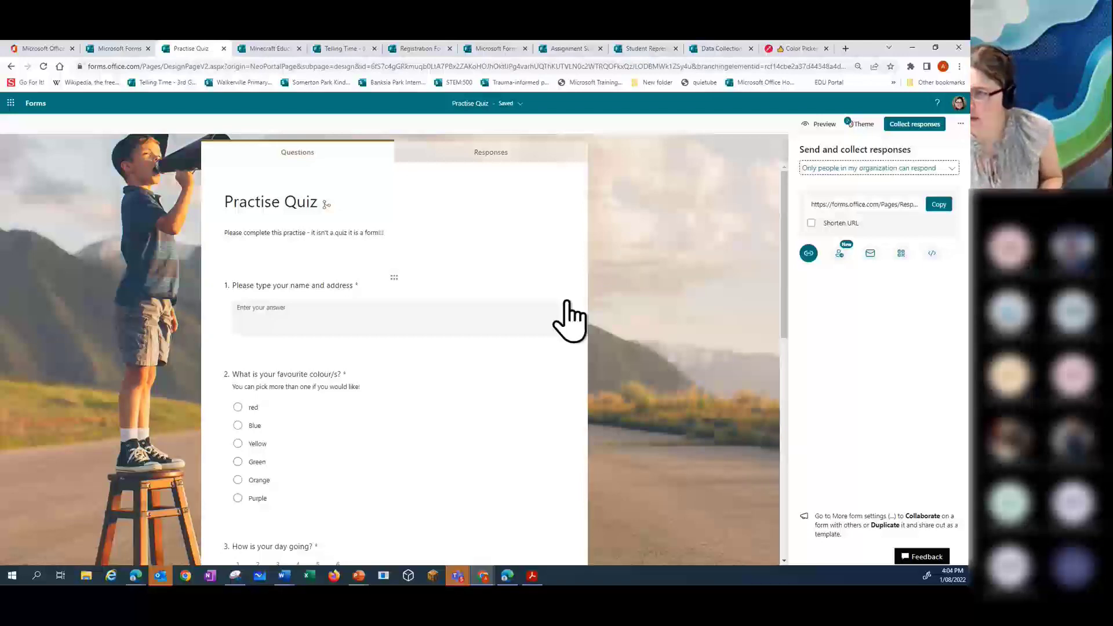
pyautogui.click(901, 255)
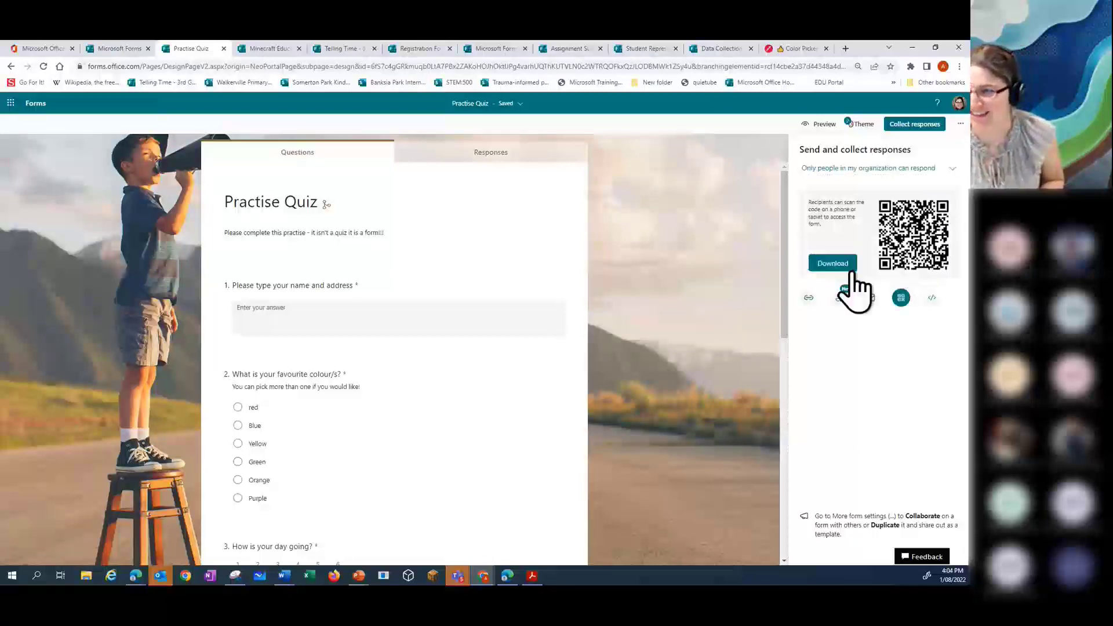
pyautogui.click(931, 298)
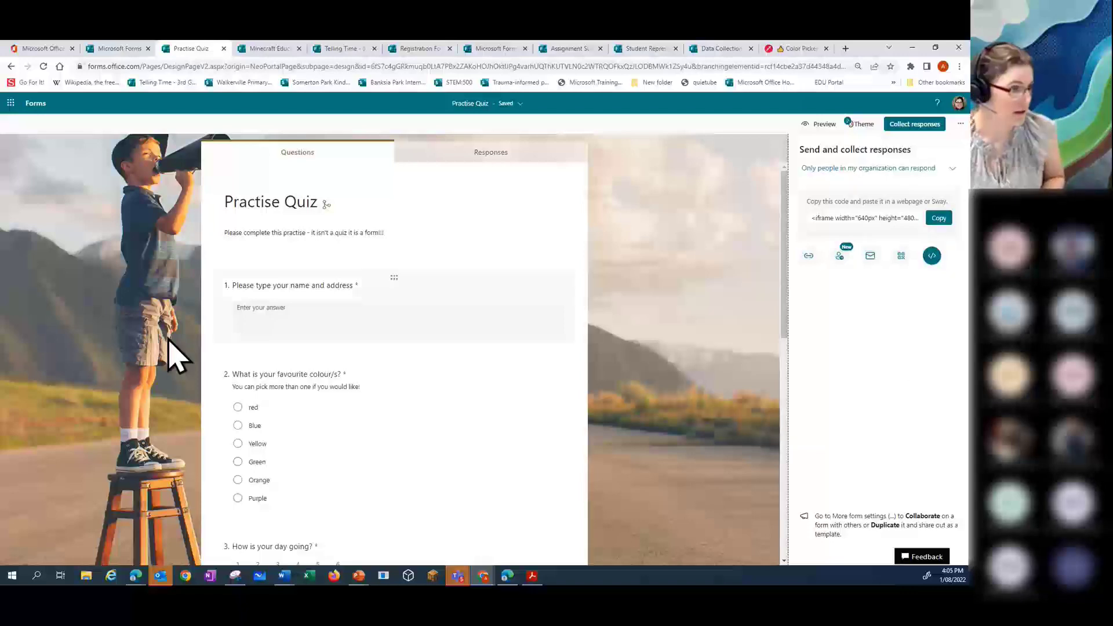
# Step: Open the form's collaborate or duplicate options, create a template link for duplicating the form, and copy it
pyautogui.click(959, 125)
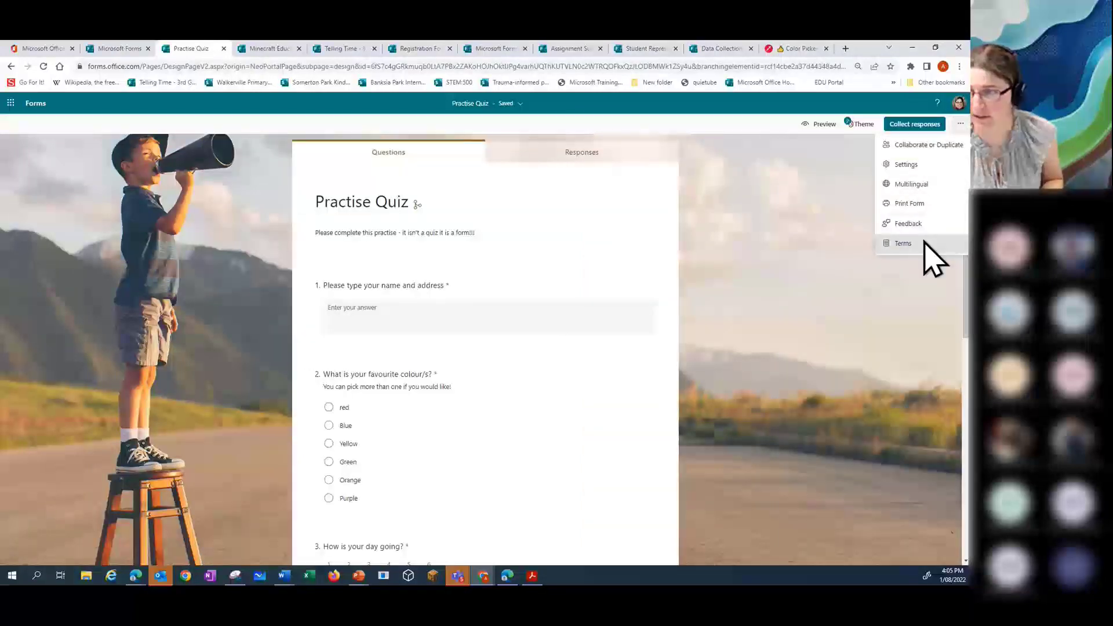
pyautogui.click(928, 149)
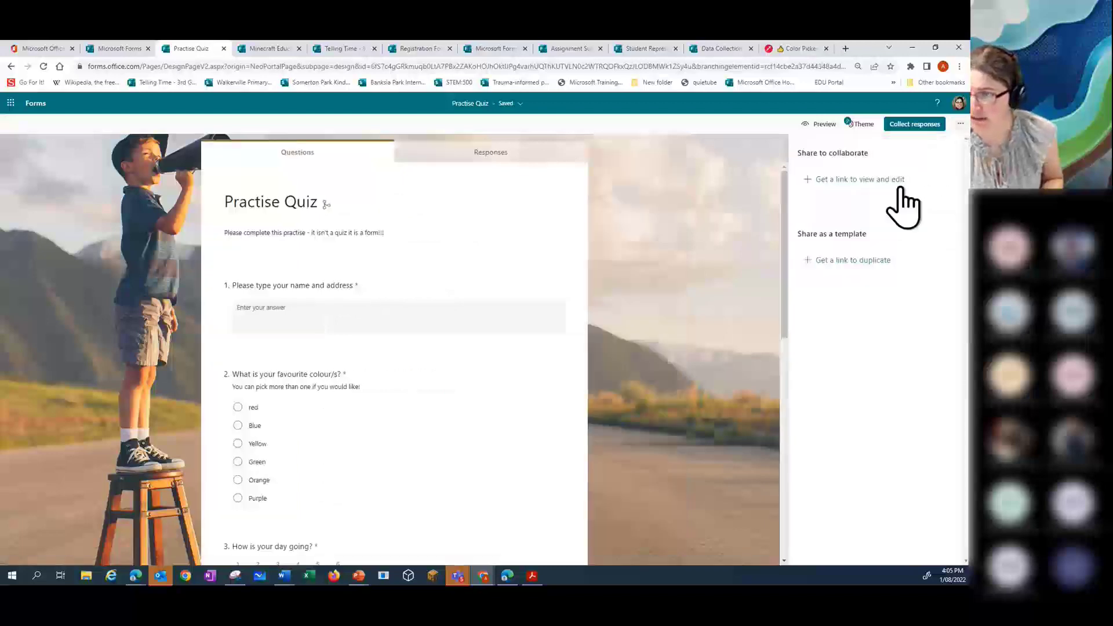
pyautogui.click(853, 179)
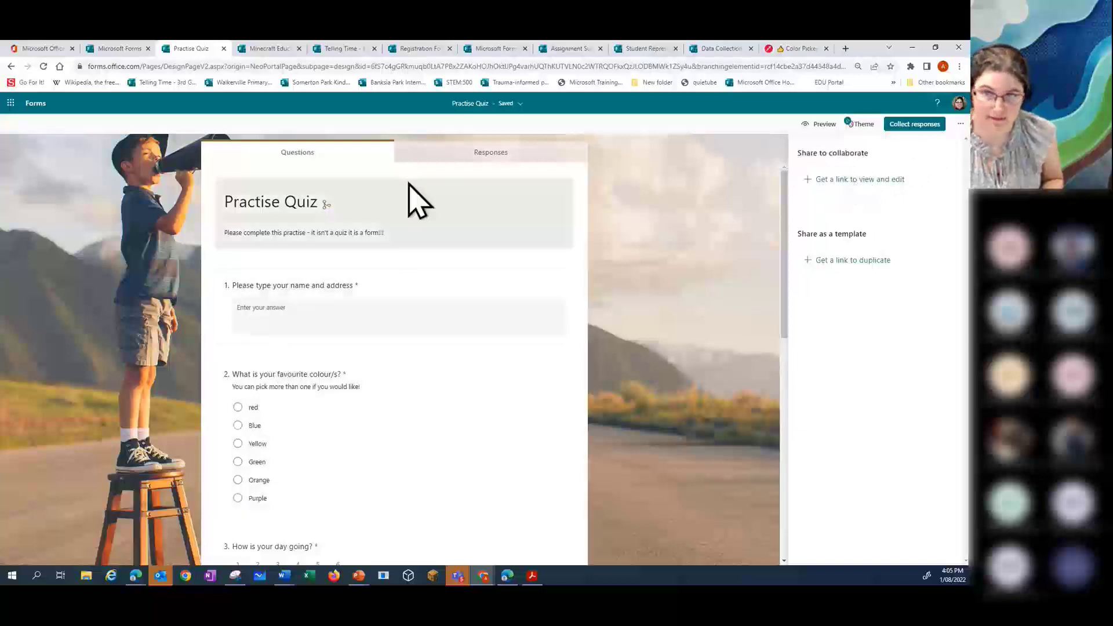
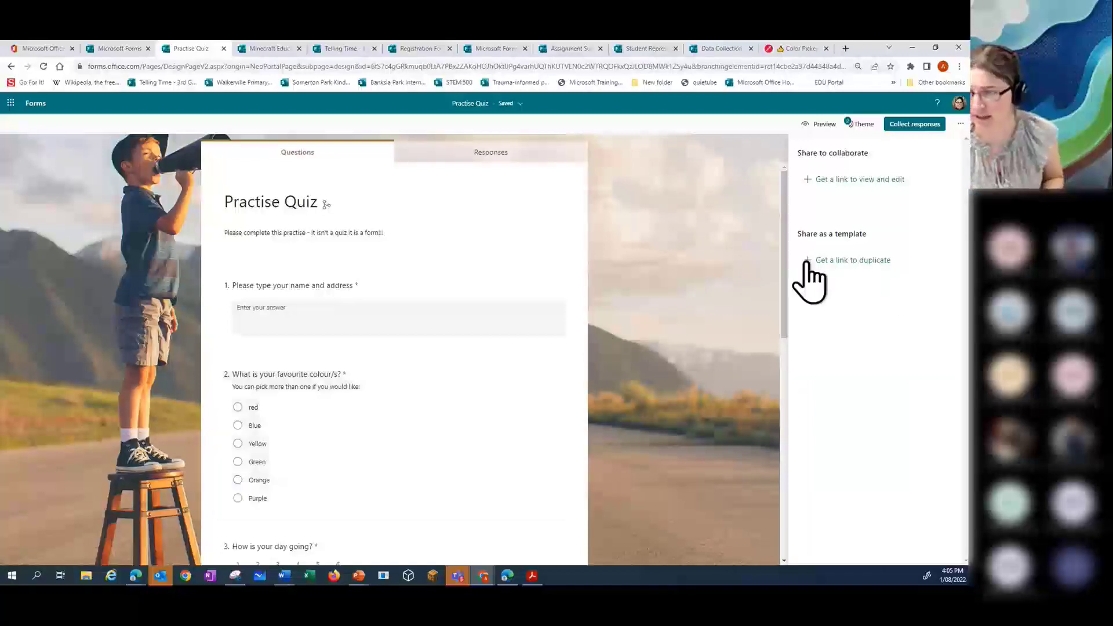
pyautogui.click(839, 262)
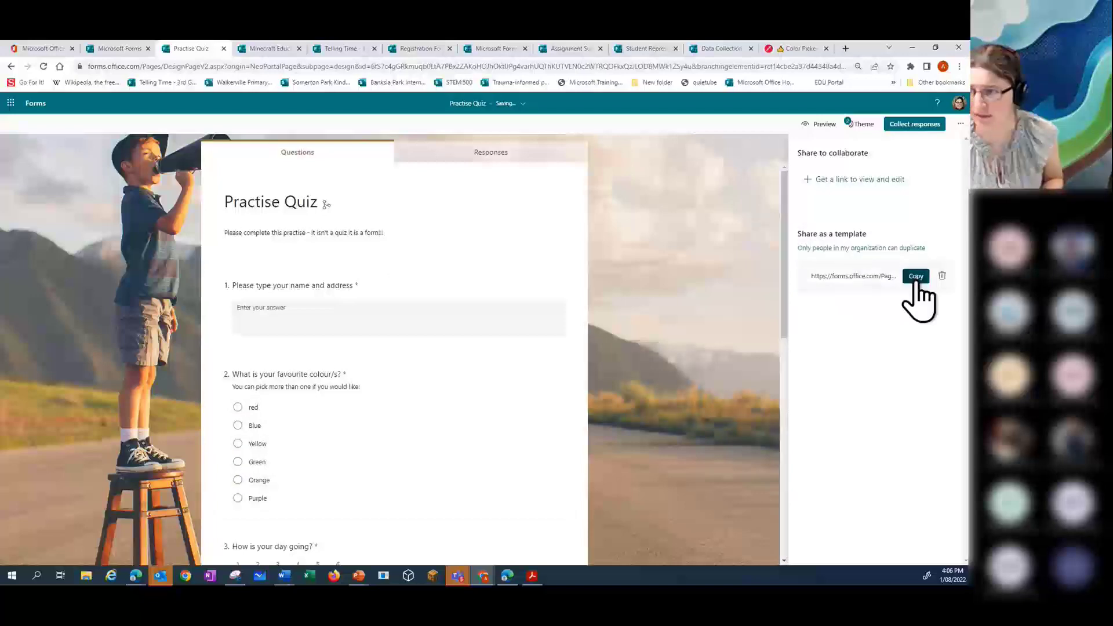
pyautogui.click(915, 277)
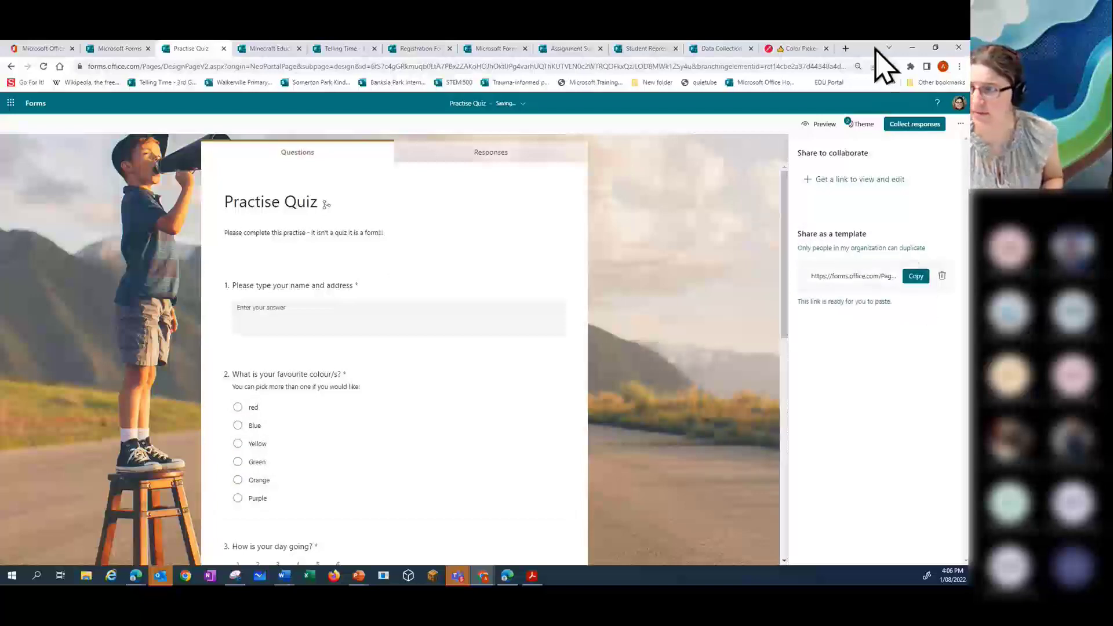
# Step: Open the copied template link in a new browser tab to view the form's duplication page
pyautogui.click(845, 48)
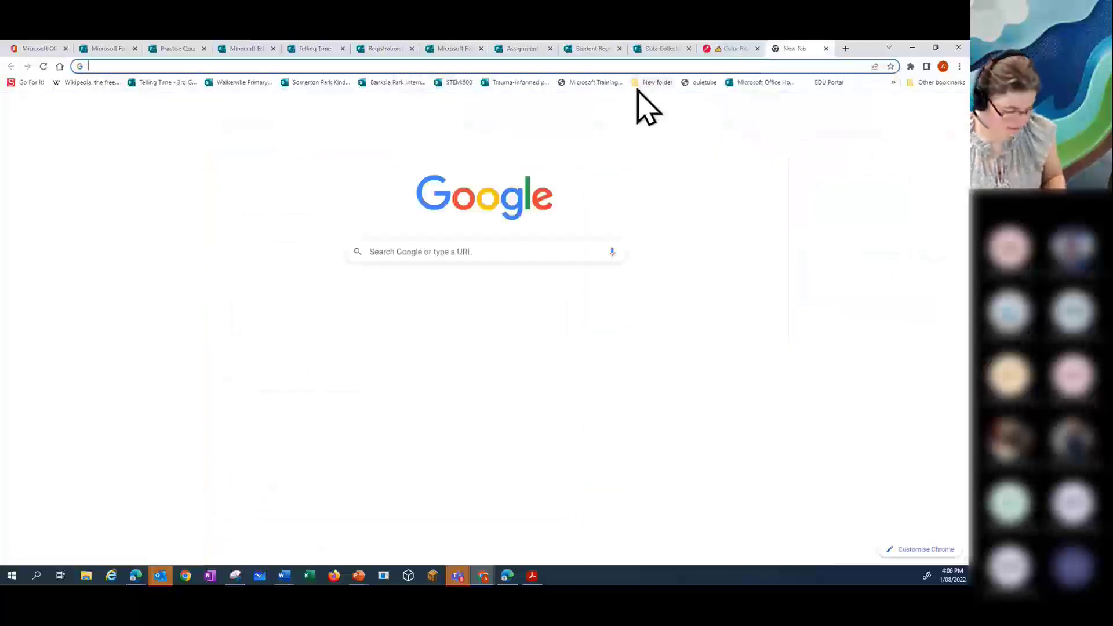
pyautogui.write('https://forms.office.com/Pages/ShareFormPage.aspx?id=6fS7c4gGRkmuqb0LtA7PBx2ZAKoHOJhOktIJPg4varhUQThKUTVLN0c2WTRQOFkxQzJLODBMWk1ZSy4u&sharetoken=1prcCaMHvzihyNczl3nu')
pyautogui.press('Return')
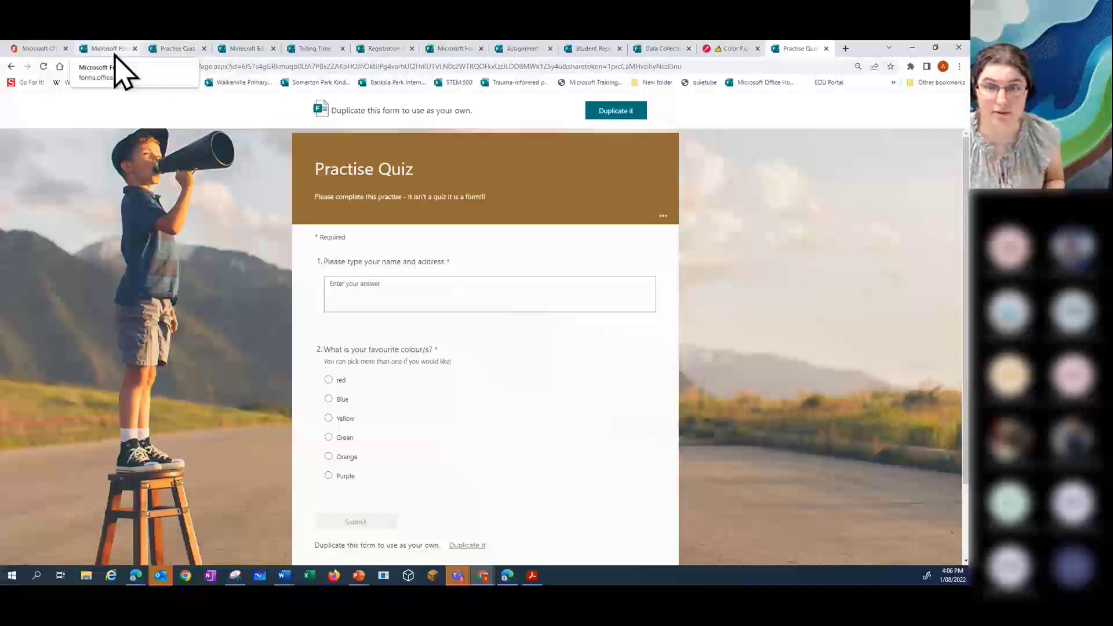
# Step: Return to the Practise Quiz editor, switch Record name off and back on in the form settings, and preview the form
pyautogui.click(180, 49)
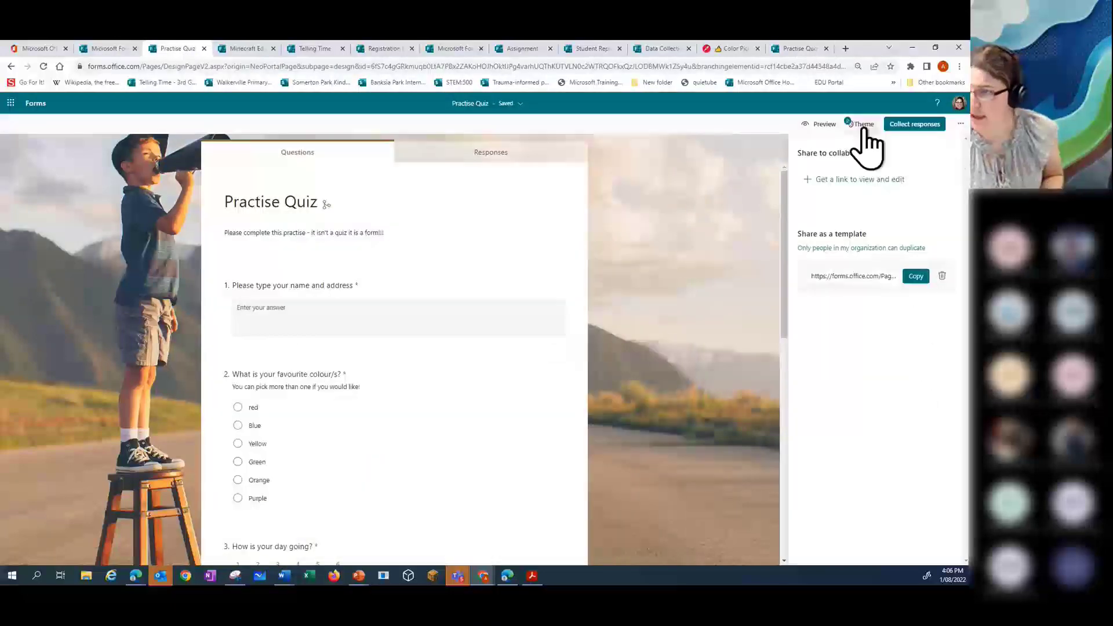
pyautogui.click(958, 124)
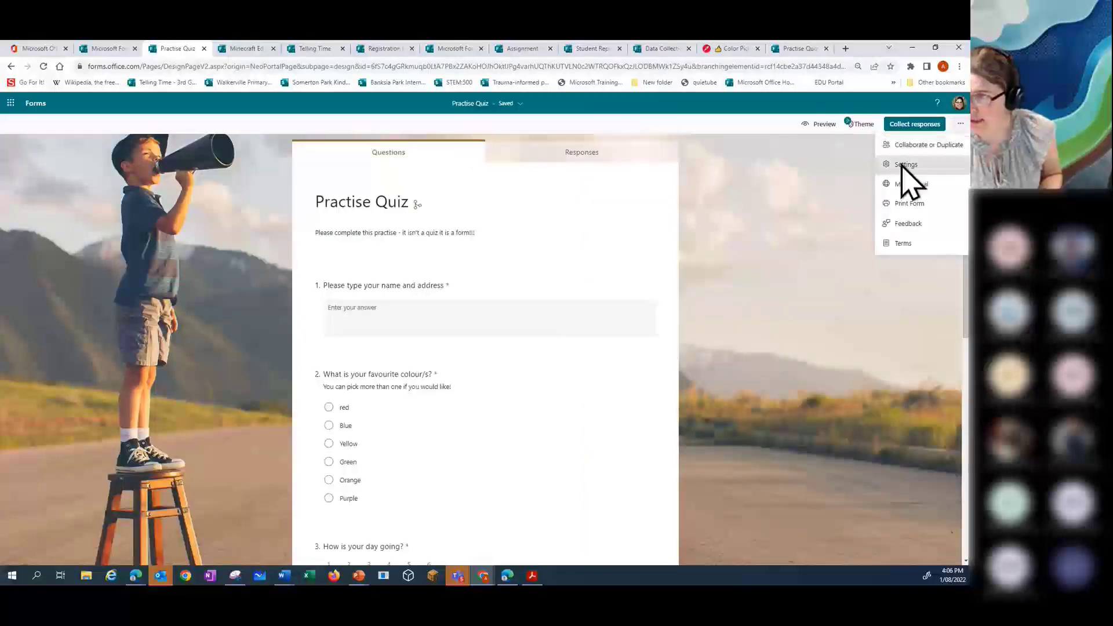
pyautogui.click(907, 166)
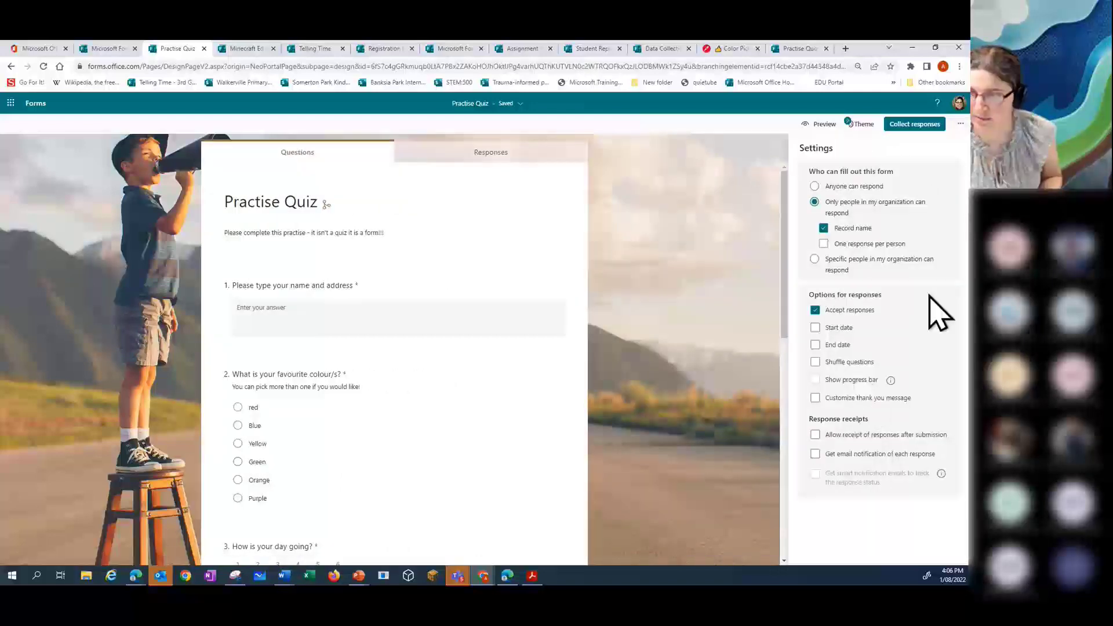
pyautogui.click(824, 229)
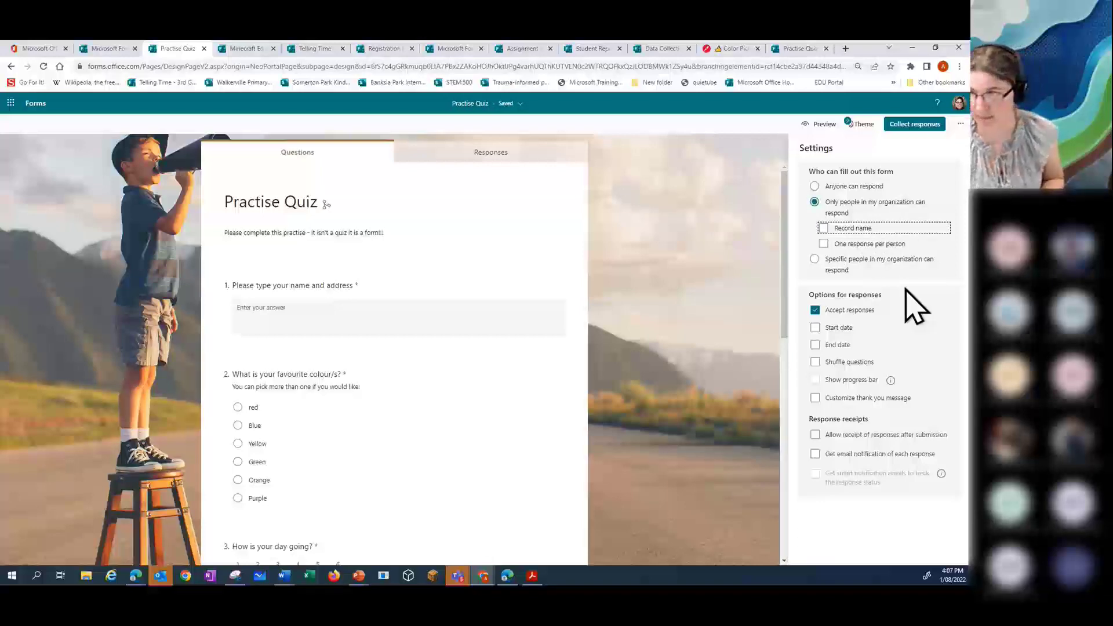
pyautogui.click(824, 228)
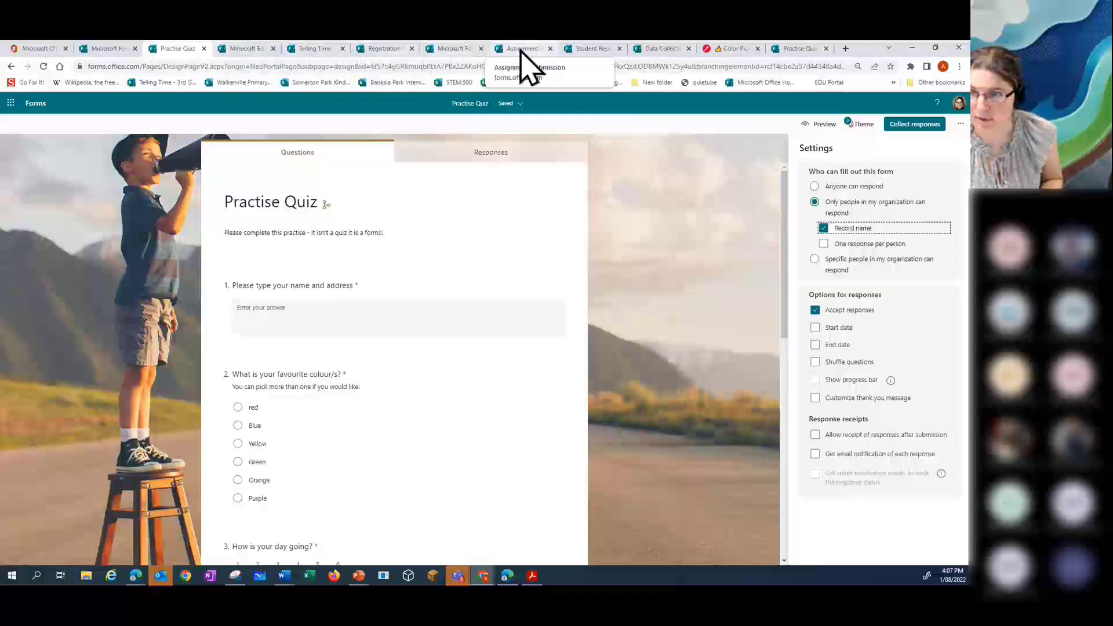
pyautogui.click(821, 126)
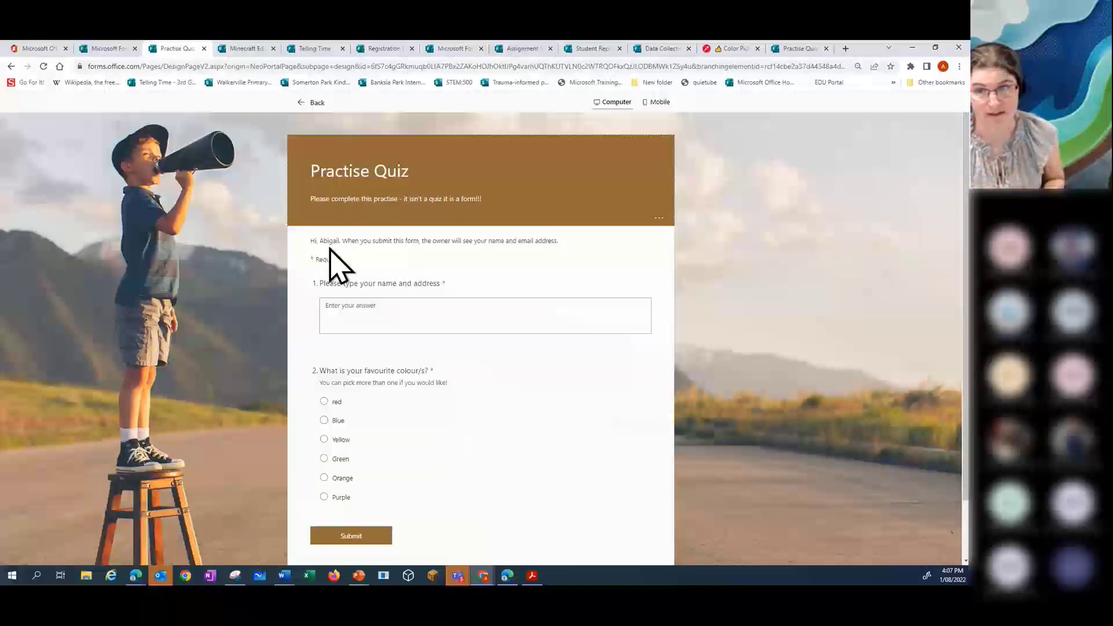
pyautogui.click(300, 102)
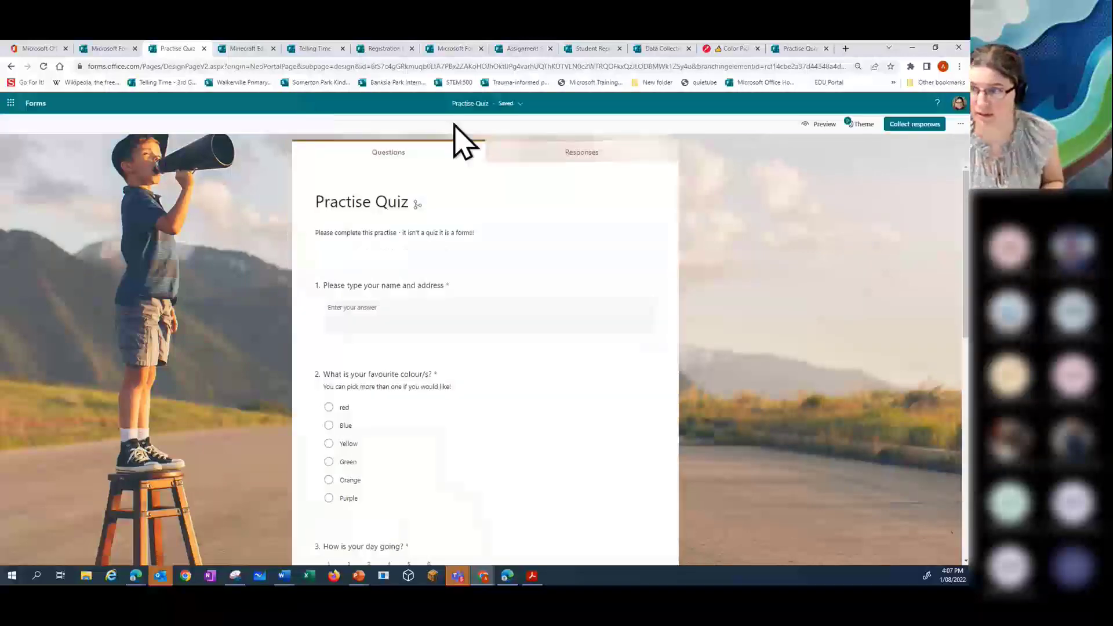
# Step: Turn off Record name in the form settings and preview the form without it
pyautogui.click(960, 124)
pyautogui.click(902, 166)
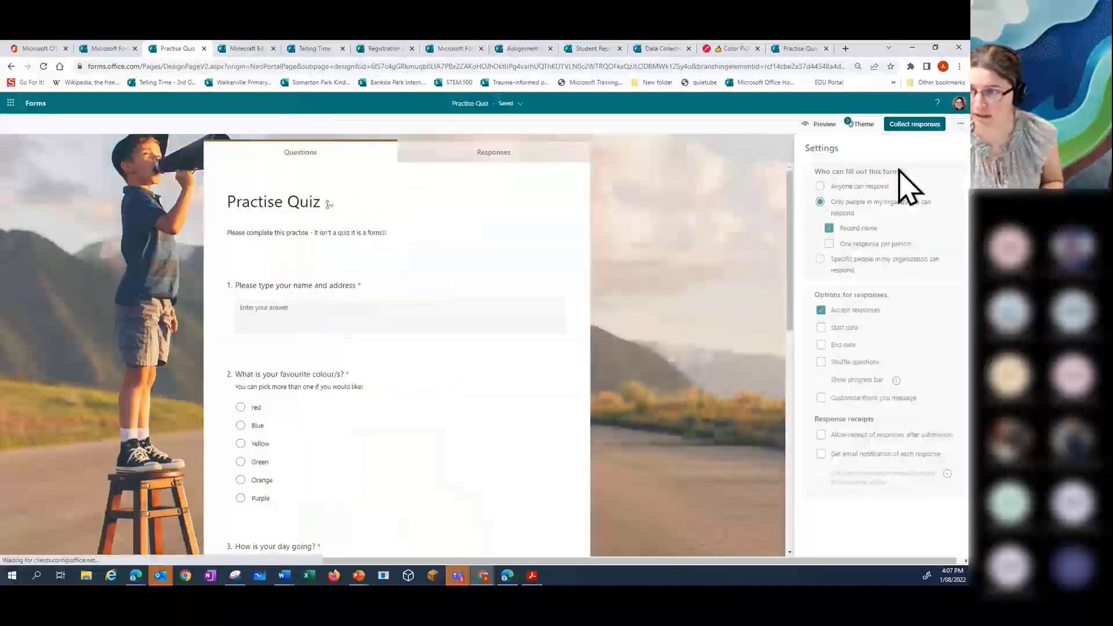
pyautogui.click(824, 228)
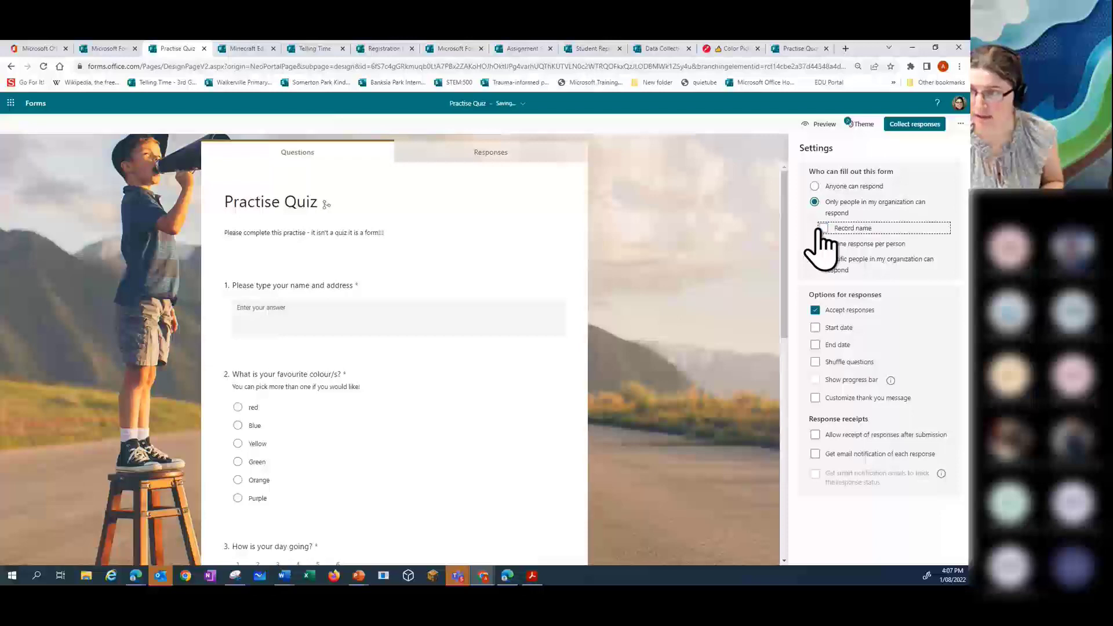
pyautogui.click(818, 124)
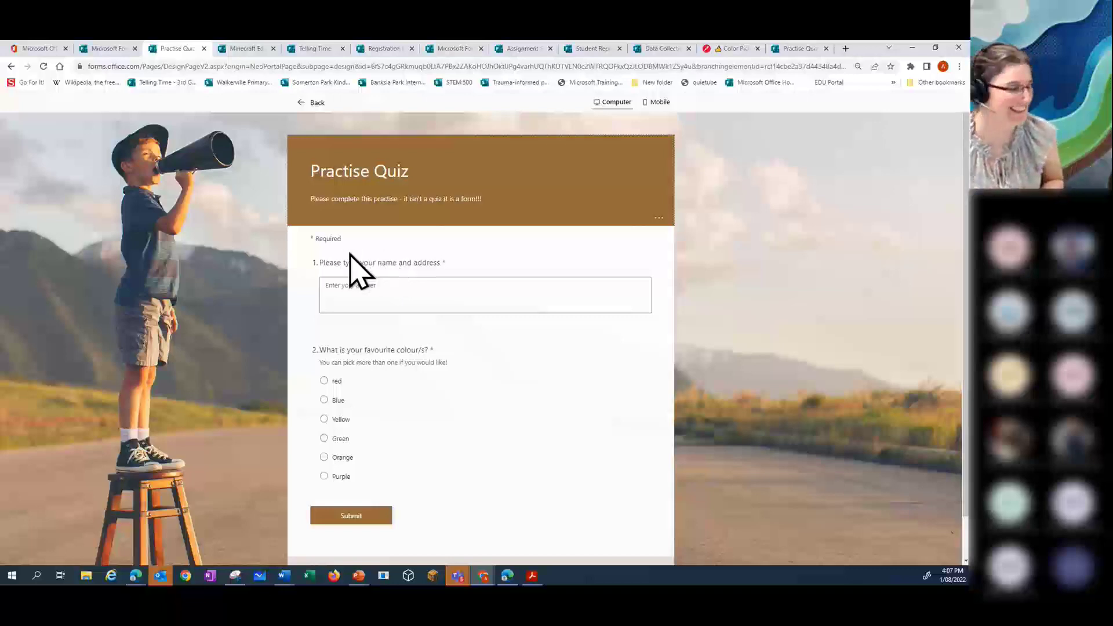
pyautogui.click(309, 103)
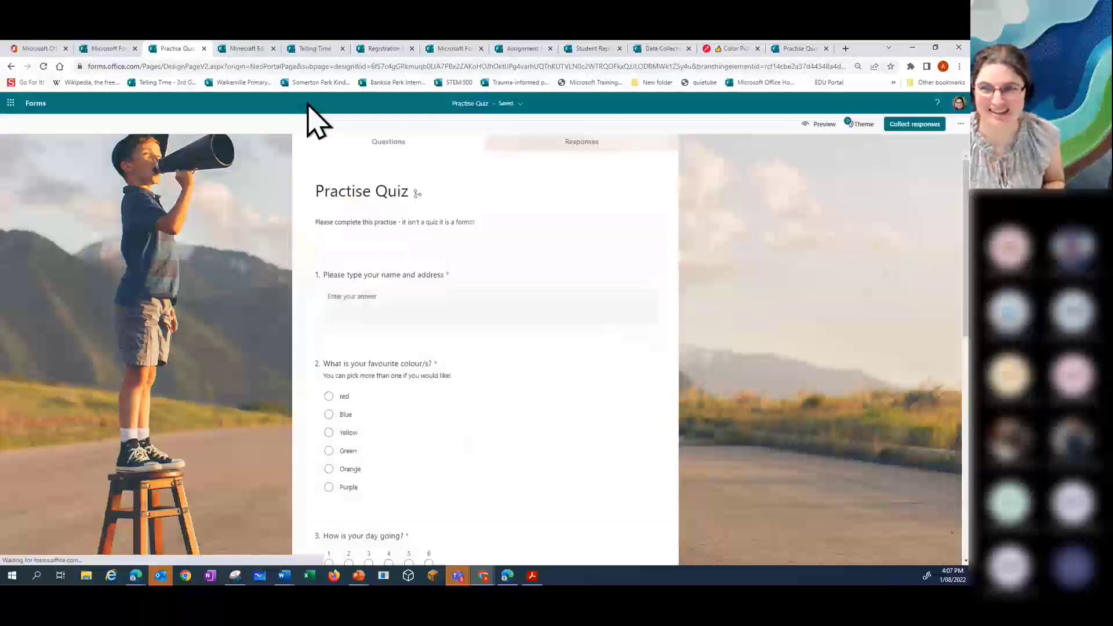
# Step: Reopen the form settings and turn on both Record name and One response per person
pyautogui.click(960, 125)
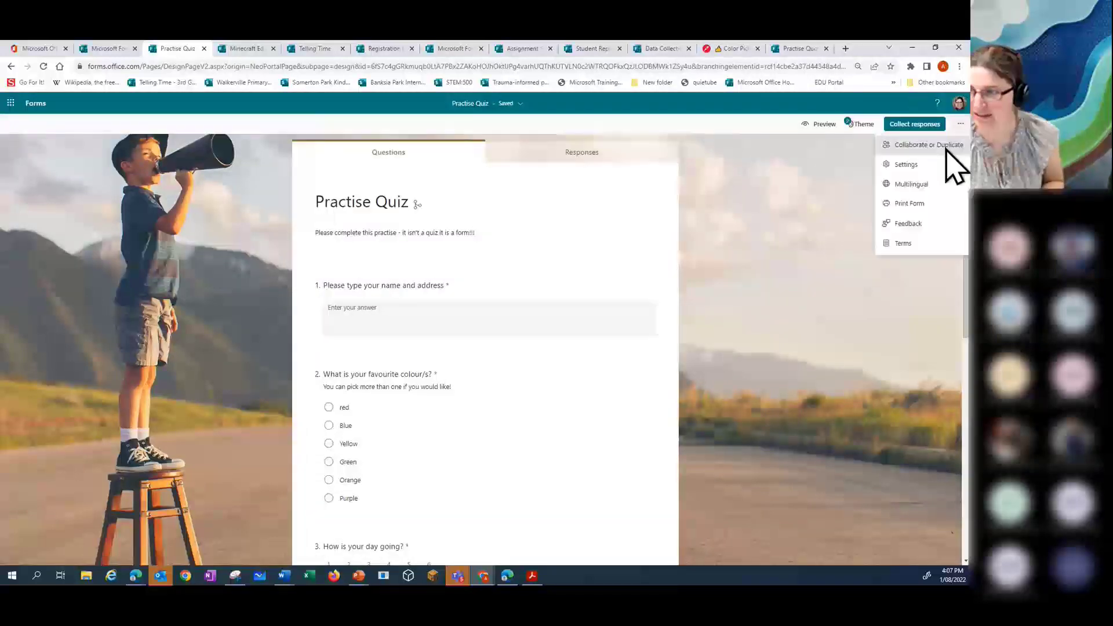
pyautogui.click(905, 165)
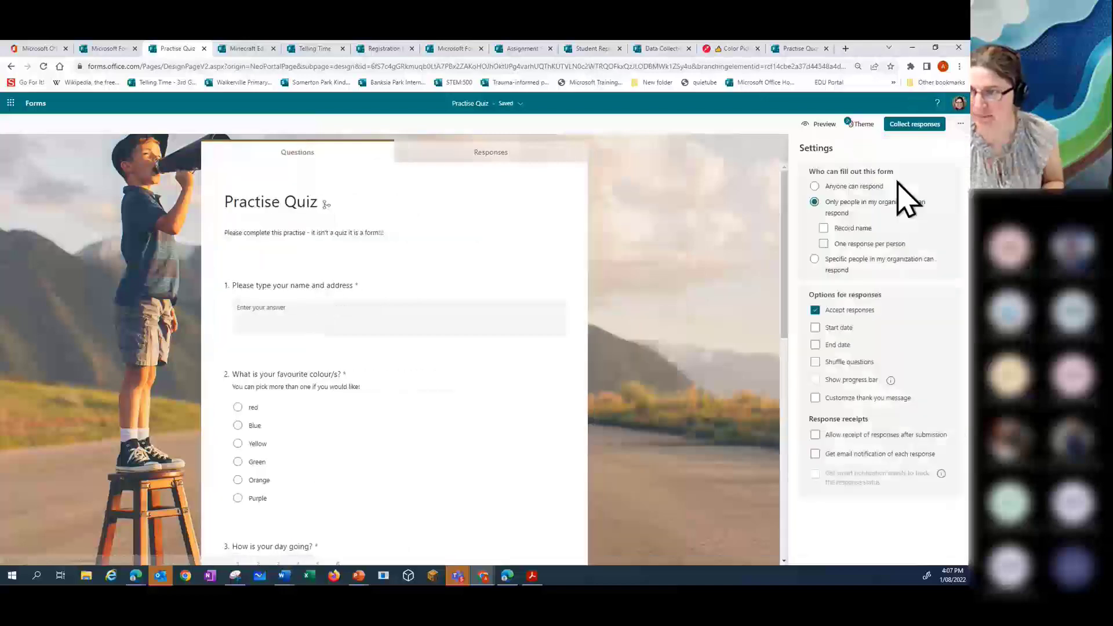
pyautogui.click(824, 228)
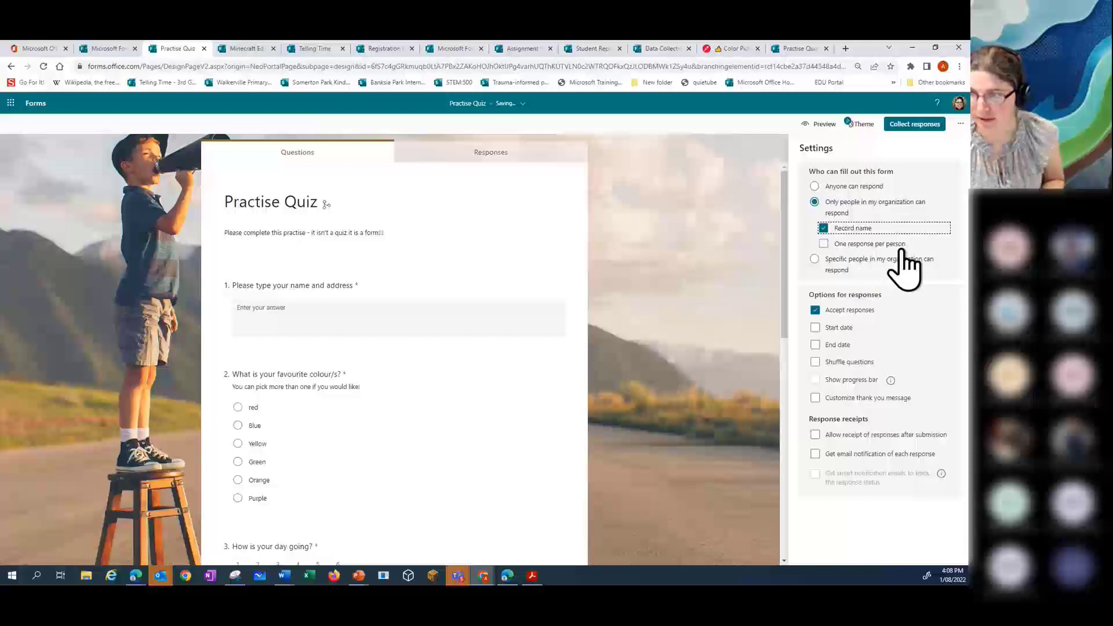
pyautogui.click(824, 244)
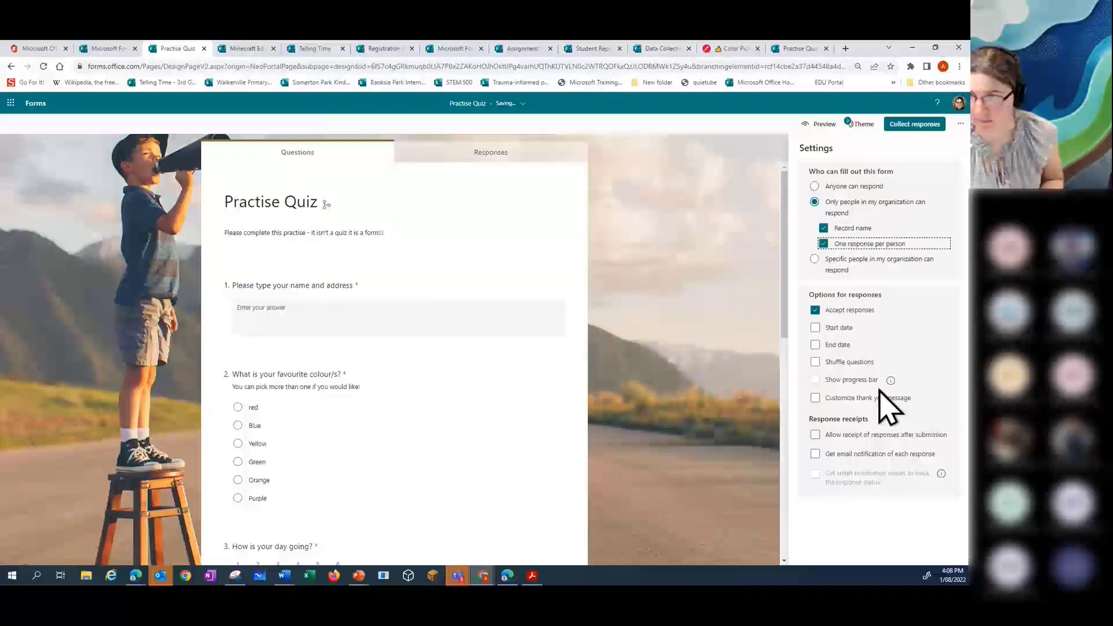
# Step: Enable a start date of 8/1/2022 5:00 PM, an end date of 8/1/2022 5:15 PM and the customized thank you message, then close the settings
pyautogui.click(816, 329)
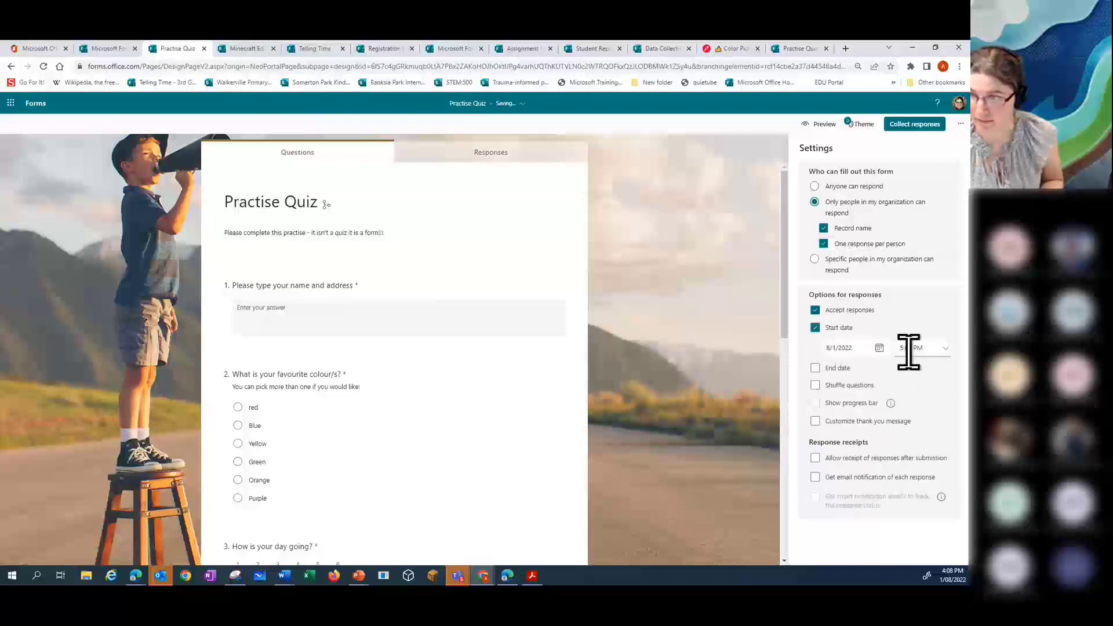
pyautogui.click(815, 369)
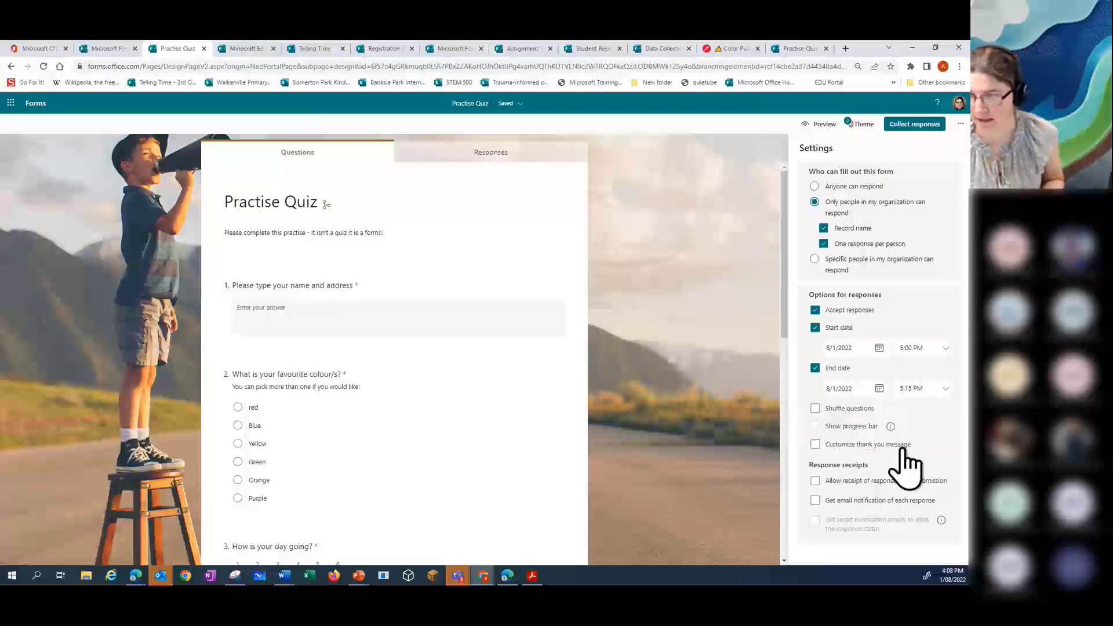
pyautogui.click(816, 445)
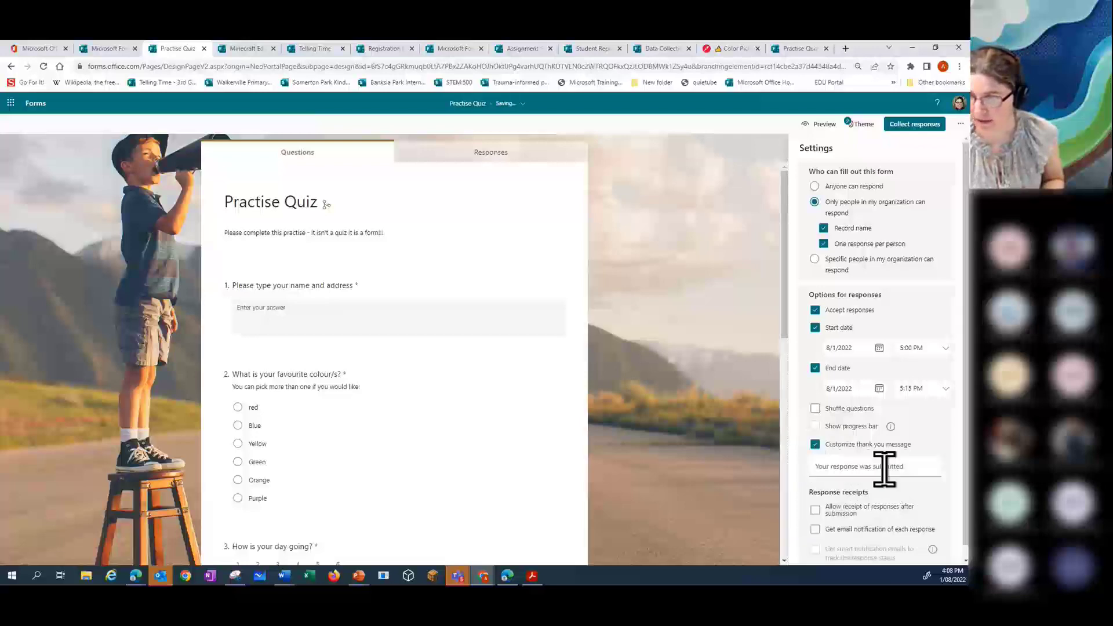
pyautogui.tripleClick(910, 467)
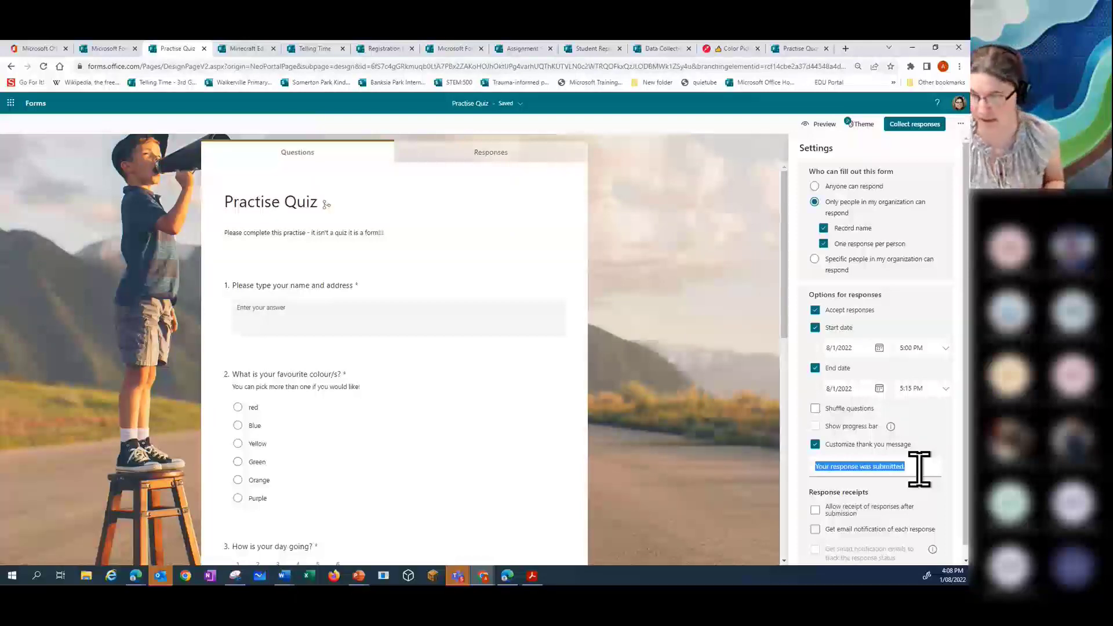
pyautogui.scroll(-1, 966, 490)
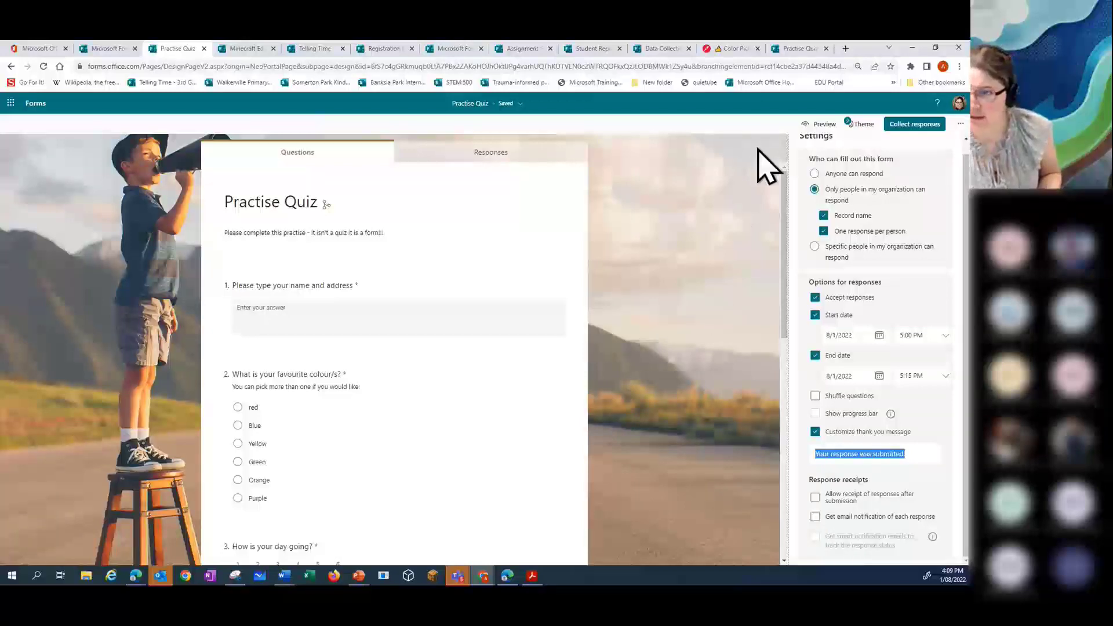
pyautogui.click(667, 185)
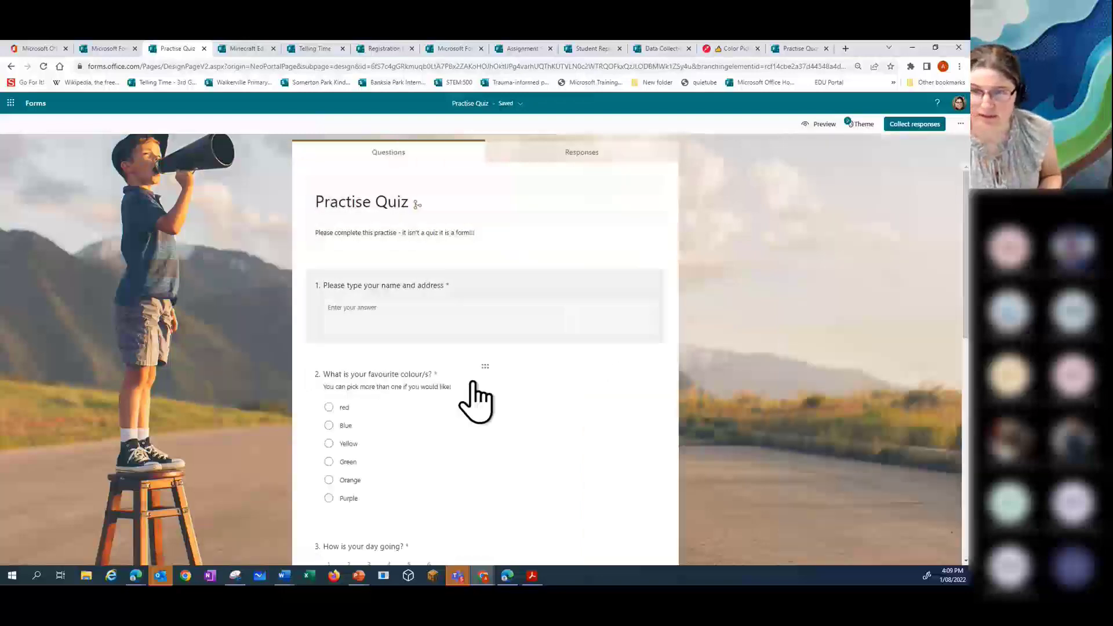
# Step: Add a new section titled "About your pets" after the last question of the form
pyautogui.scroll(-6, 467, 298)
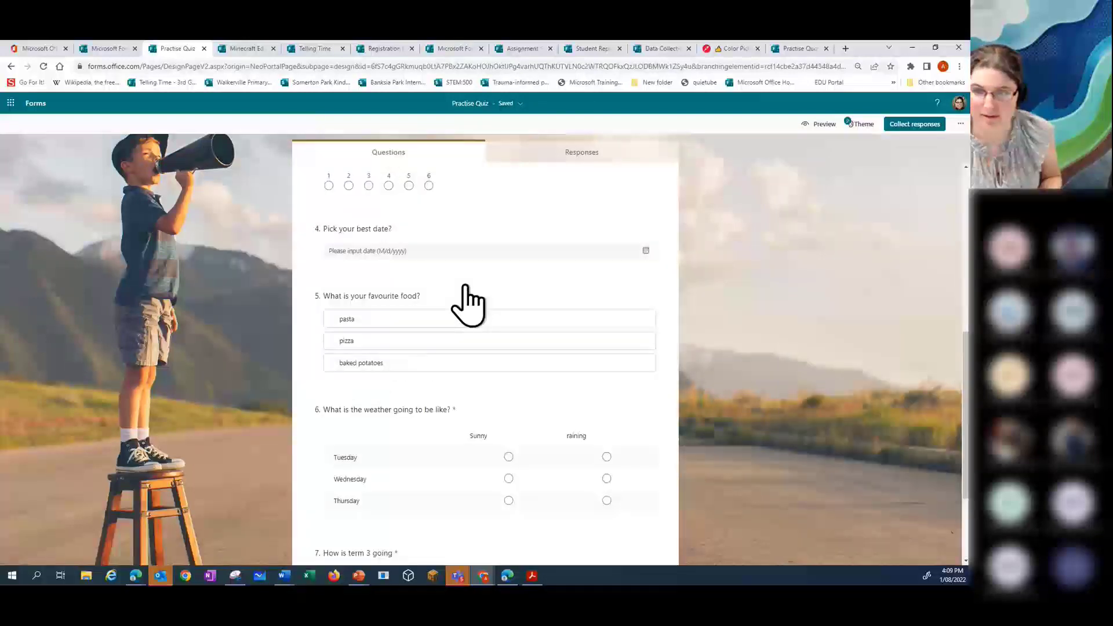
pyautogui.scroll(-3, 467, 299)
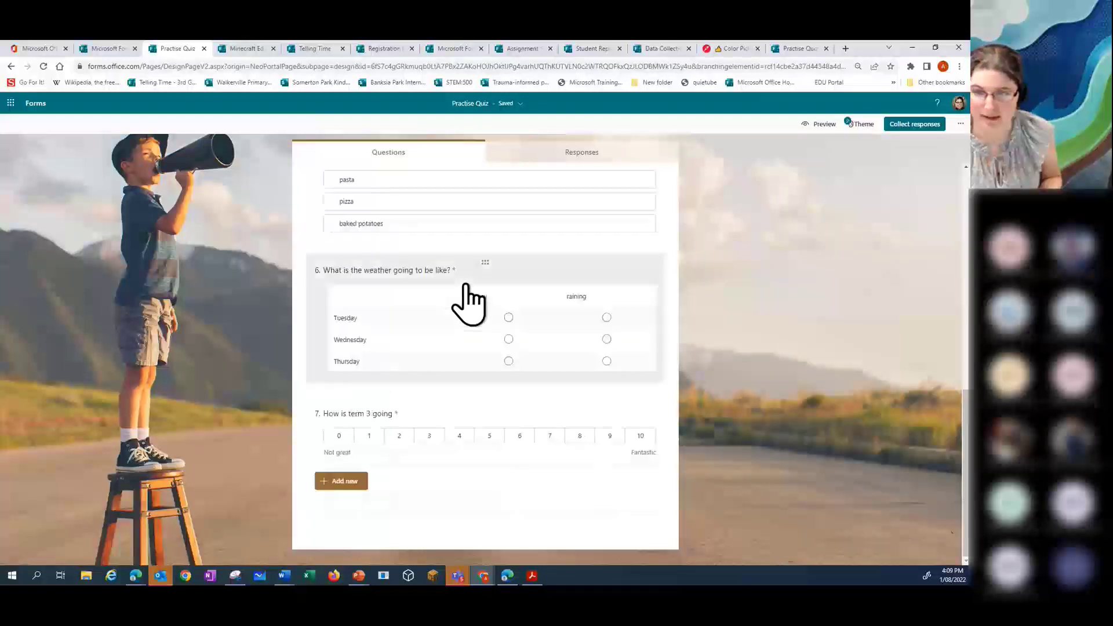
pyautogui.click(342, 483)
pyautogui.click(540, 481)
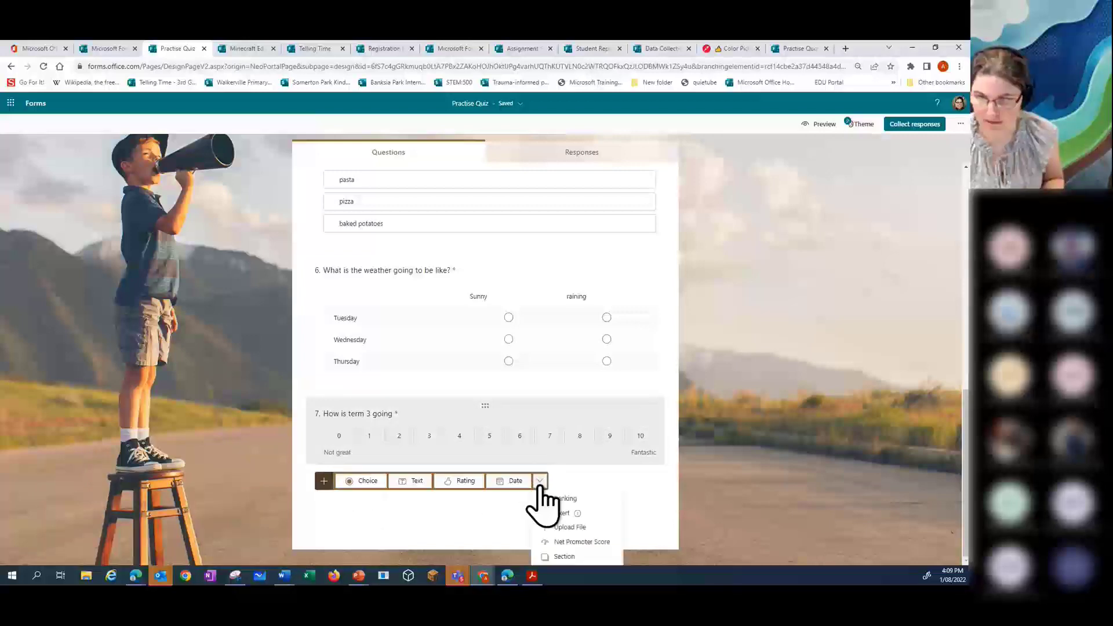
pyautogui.click(560, 557)
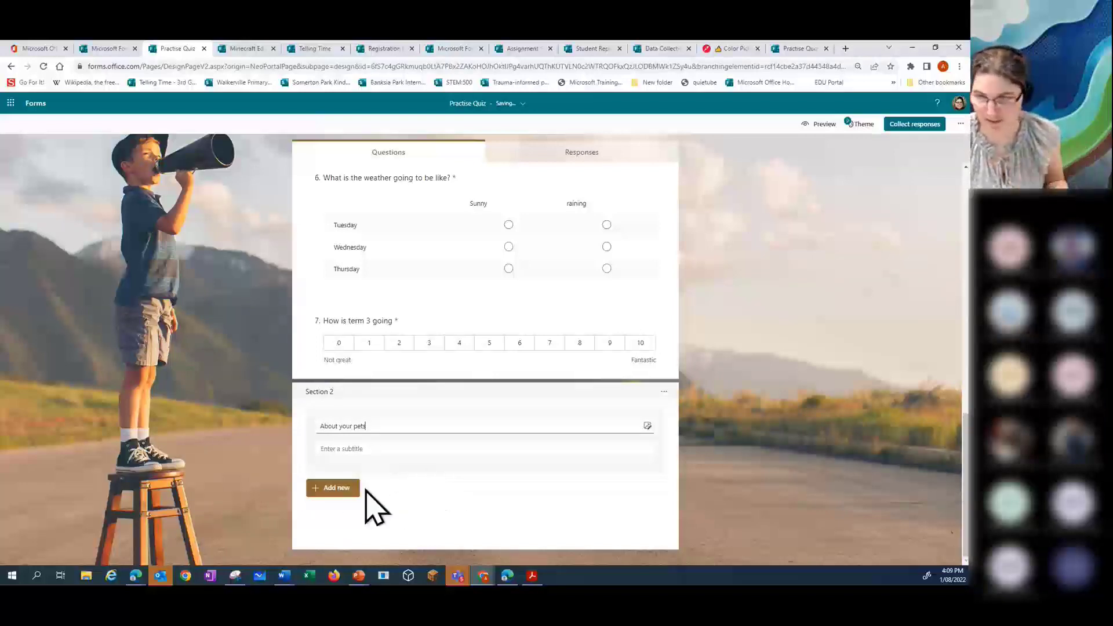
# Step: Add the choice question "Have you got pets?" to the pets section with all suggested options: Yes, No and Maybe
pyautogui.click(342, 488)
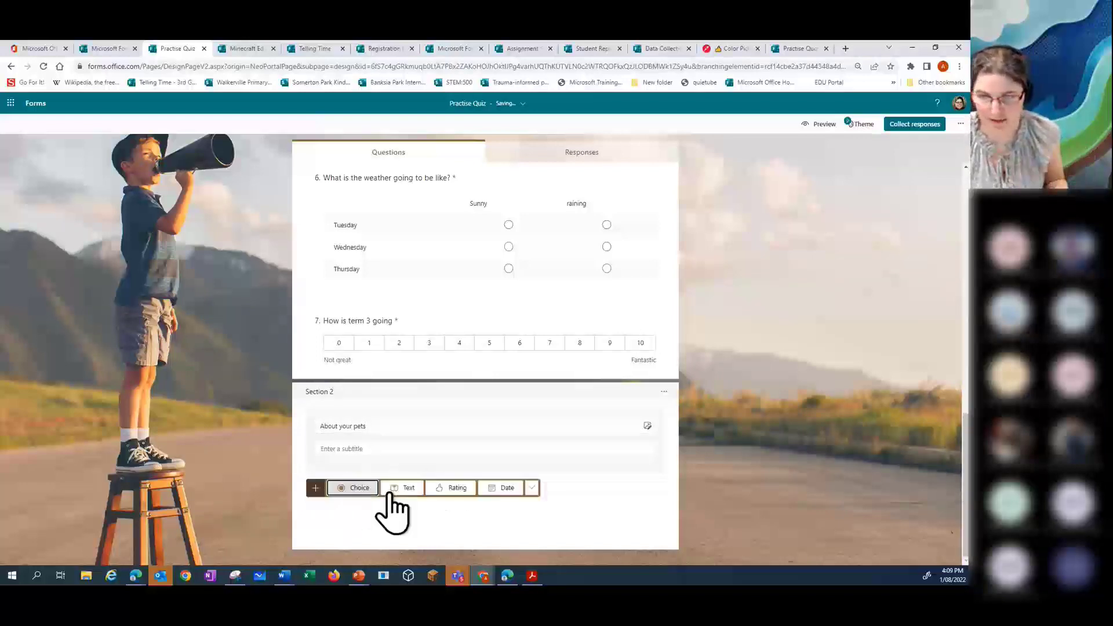
pyautogui.click(358, 488)
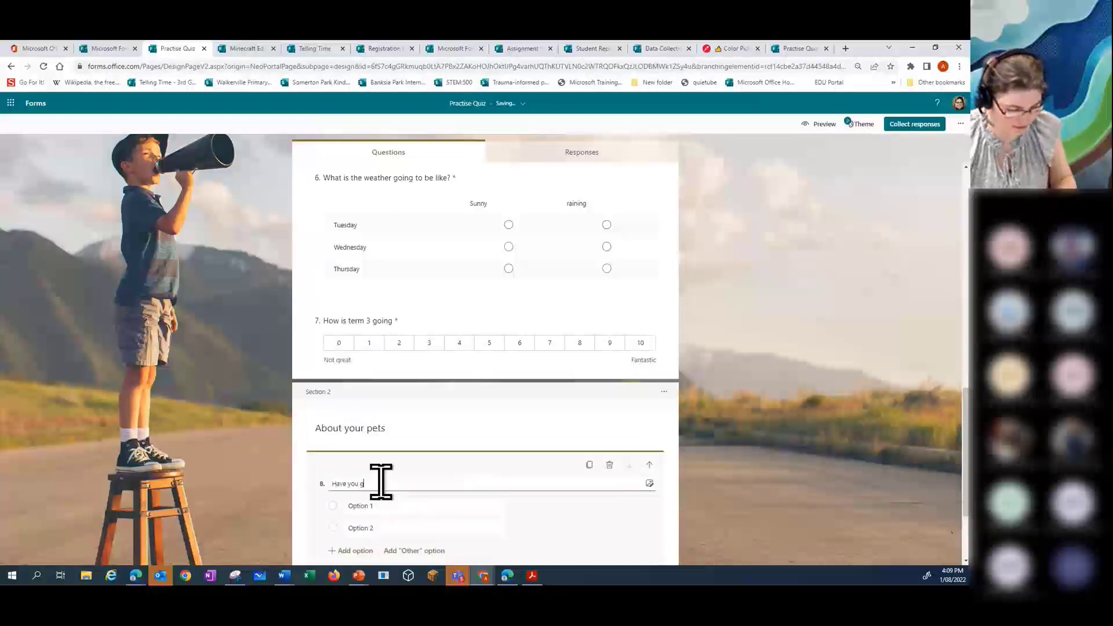
pyautogui.write('Have you got pe')
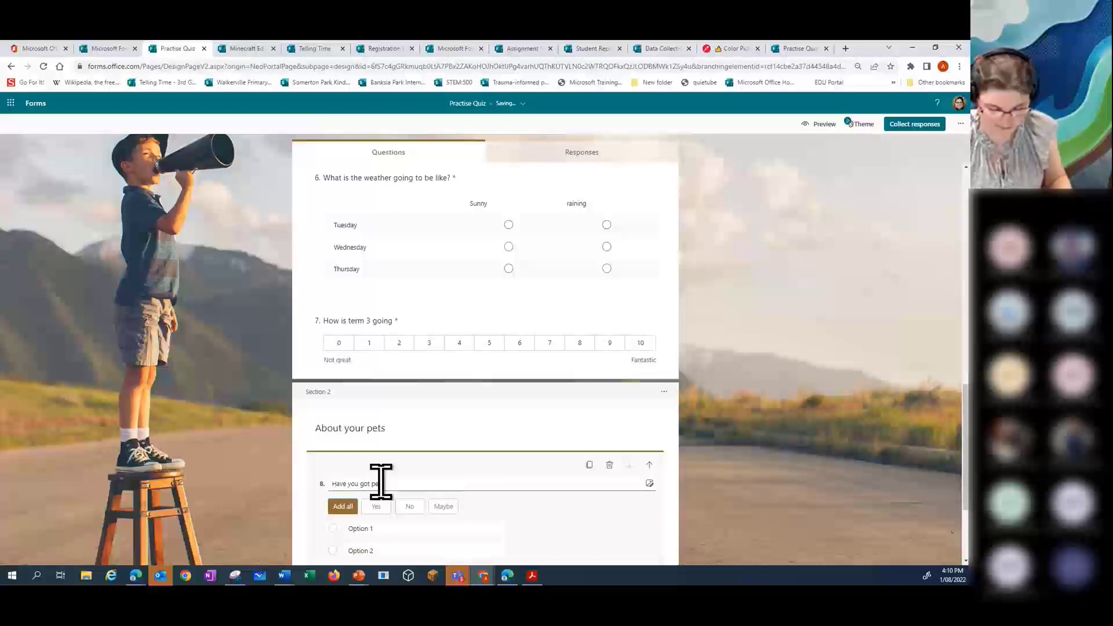
pyautogui.write('ts?')
pyautogui.click(342, 508)
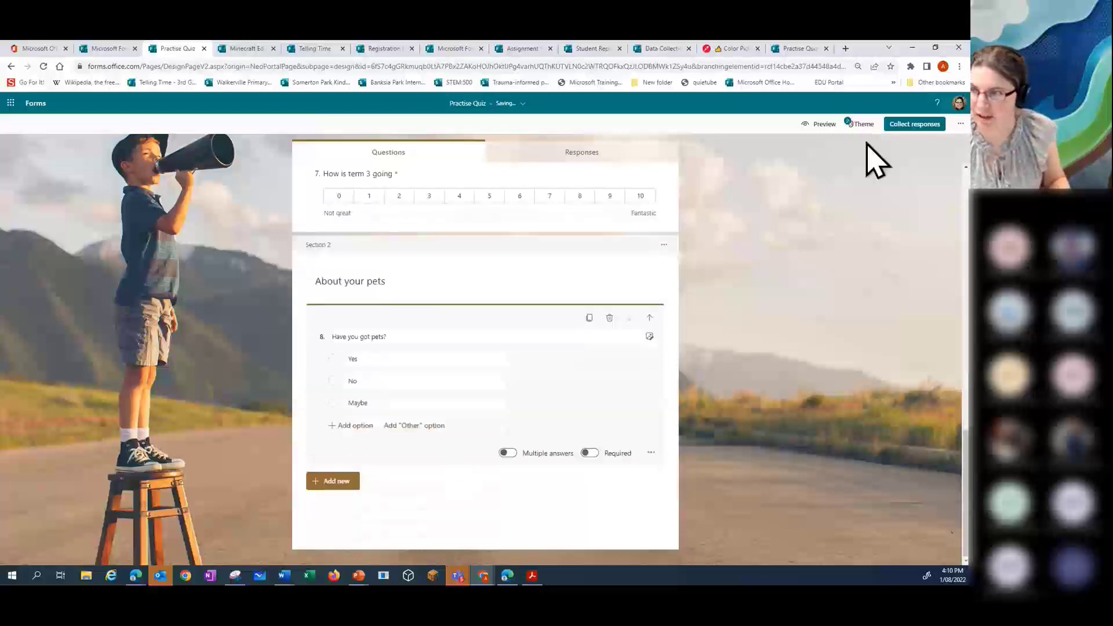
# Step: Preview the form and try to advance to the next page without answering the required questions
pyautogui.click(805, 124)
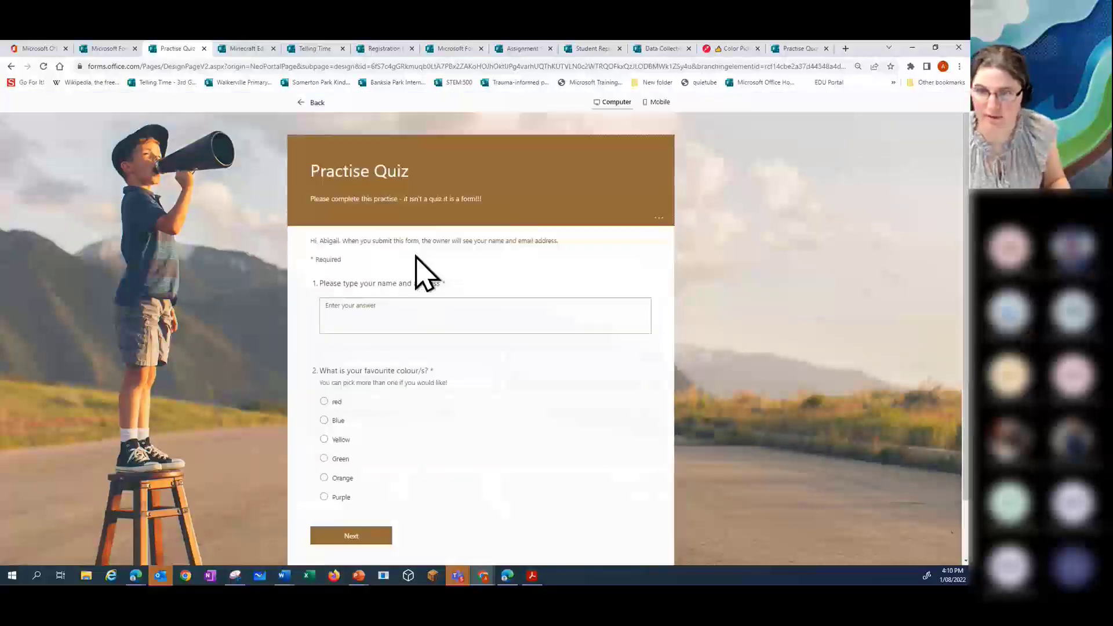
pyautogui.scroll(-2, 343, 383)
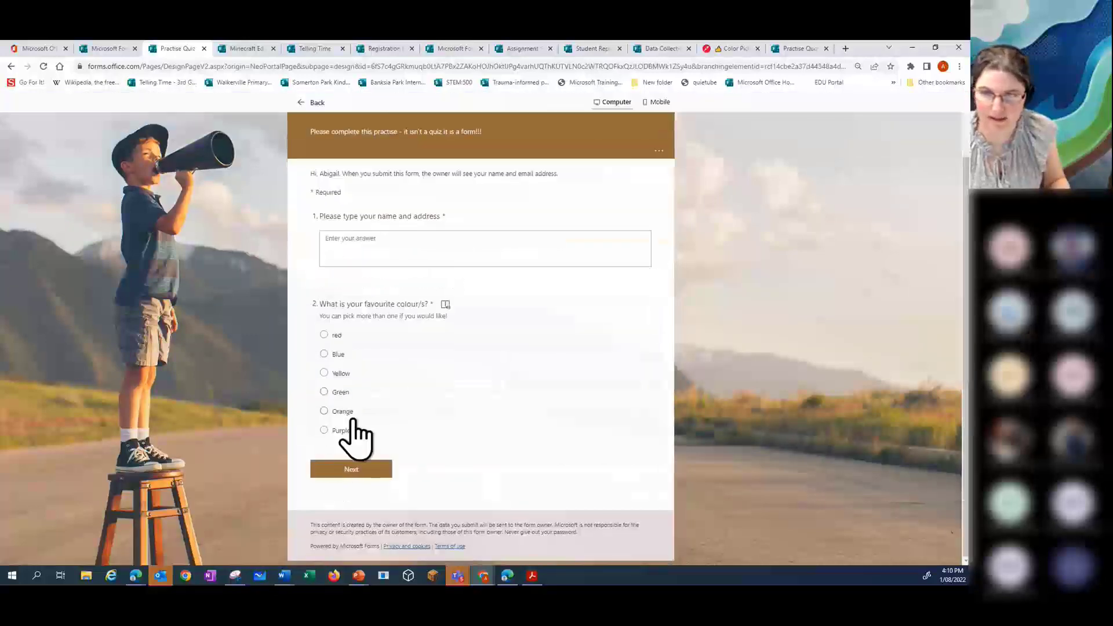
pyautogui.click(377, 473)
pyautogui.scroll(-2, 432, 447)
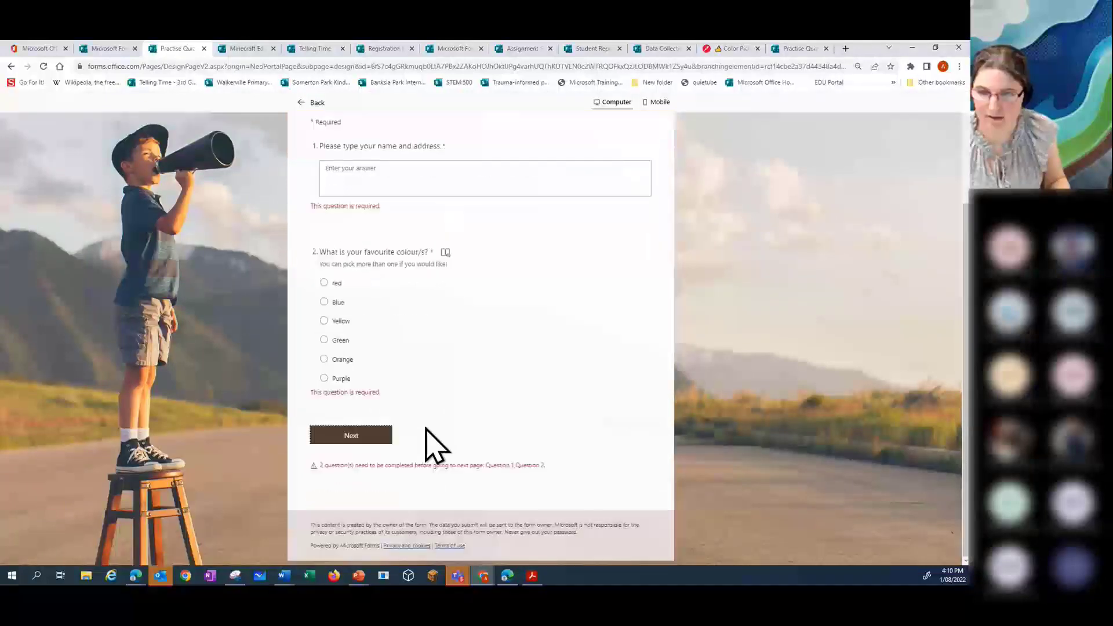
# Step: In the preview, choose Orange as favourite colour, rate term 3 as 1, and mark Tuesday, Wednesday and Thursday as Sunny
pyautogui.click(324, 359)
pyautogui.scroll(-3, 432, 455)
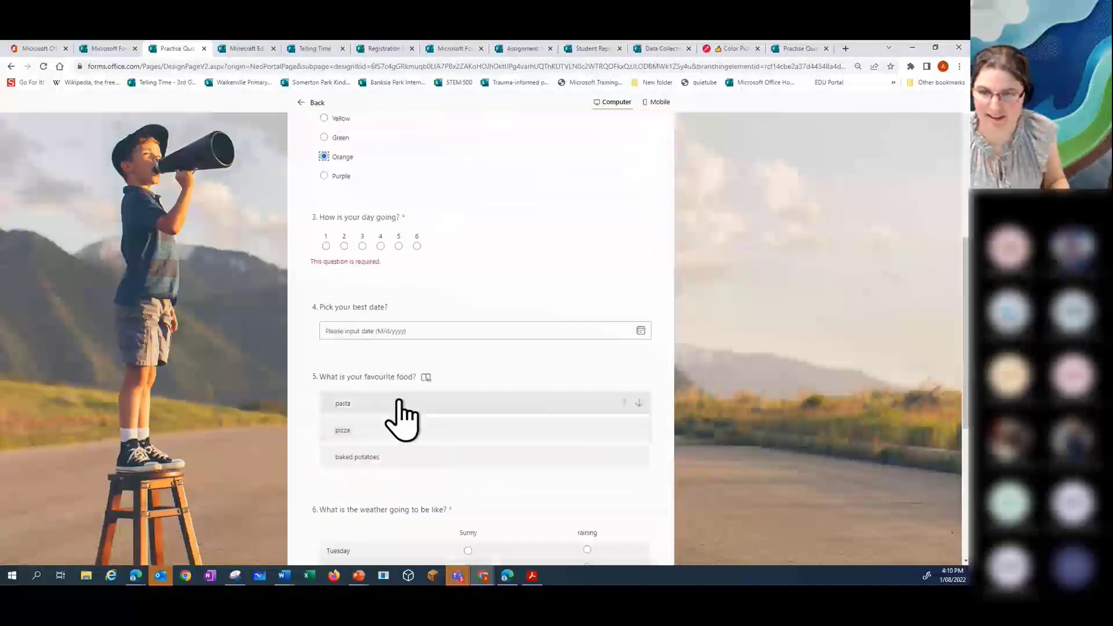
pyautogui.scroll(-3, 398, 418)
pyautogui.scroll(-2, 409, 418)
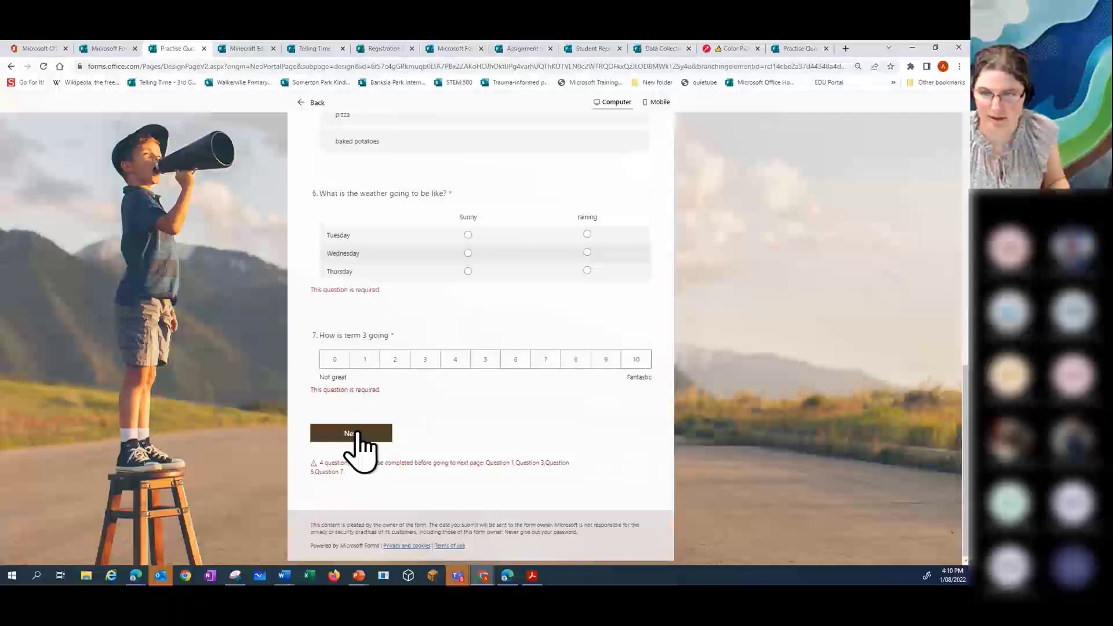
pyautogui.click(365, 360)
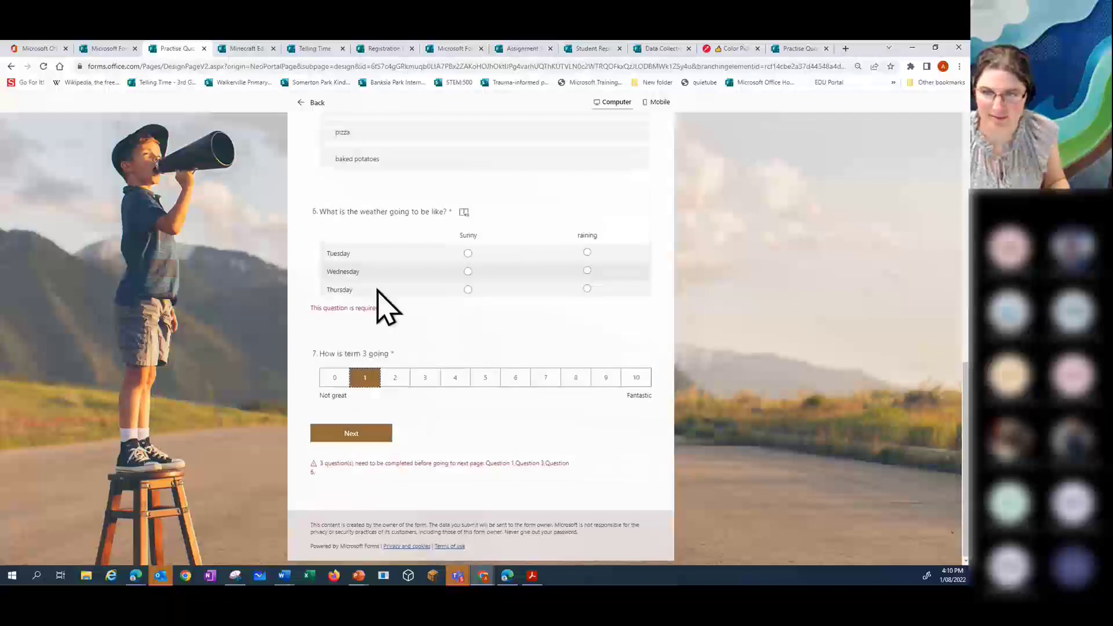
pyautogui.click(467, 253)
pyautogui.click(467, 272)
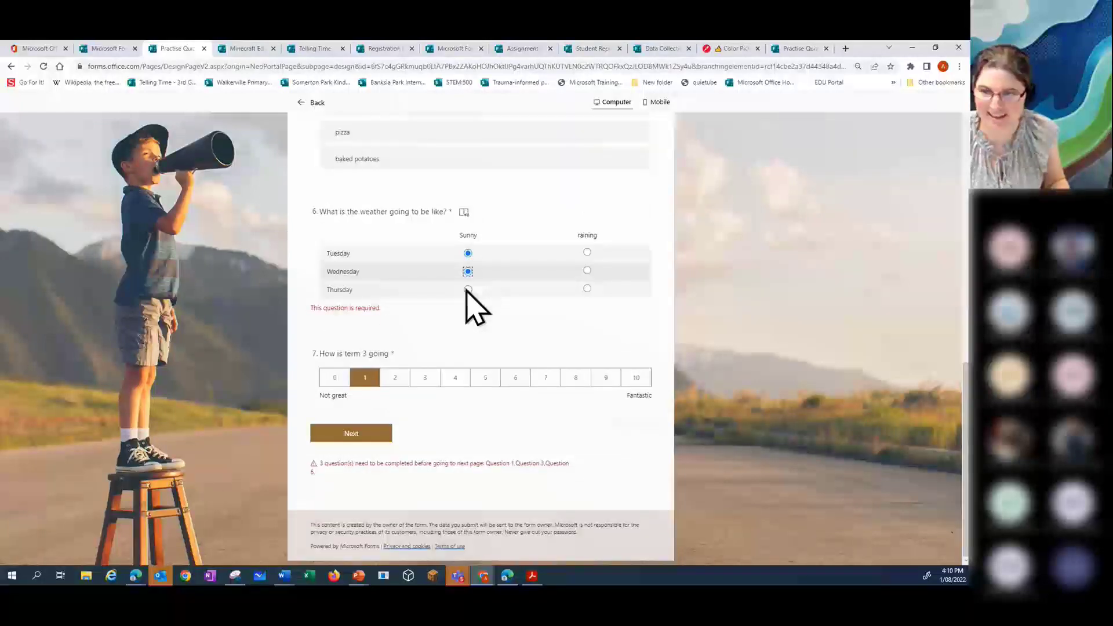
pyautogui.click(468, 289)
# Step: Answer the previewed food ranking with pasta first, the best date with 8/2/2022 and the day rating with 6
pyautogui.scroll(3, 383, 230)
pyautogui.click(389, 329)
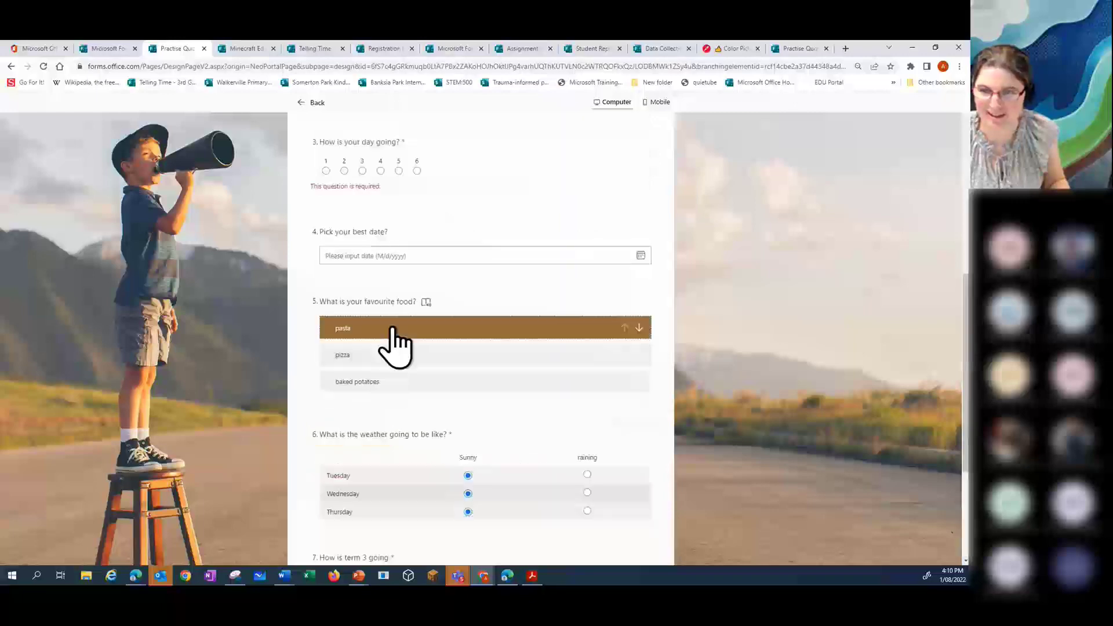
pyautogui.click(393, 256)
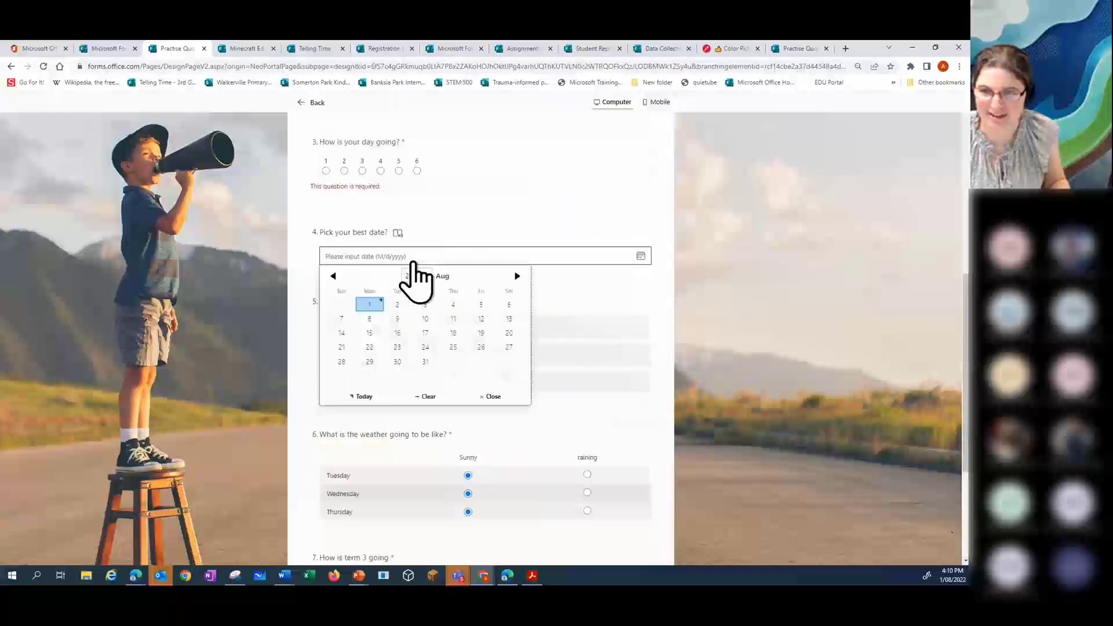
pyautogui.click(399, 303)
pyautogui.scroll(4, 447, 236)
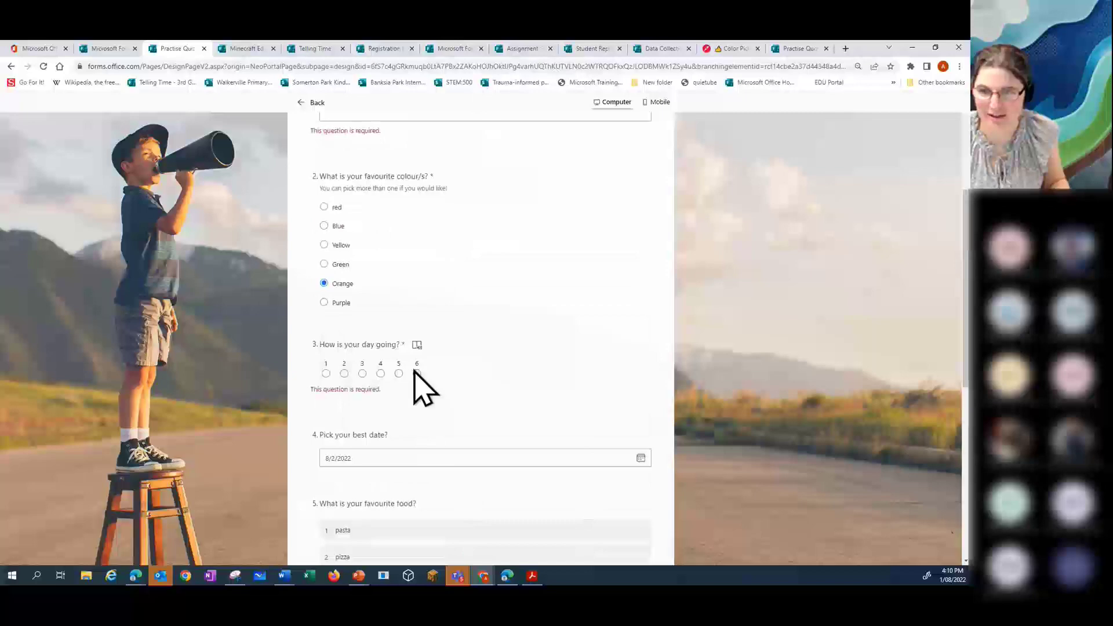
pyautogui.click(417, 374)
# Step: Answer the name and address question with "asdf", advance to the pets section, and leave the preview
pyautogui.scroll(4, 429, 297)
pyautogui.click(392, 300)
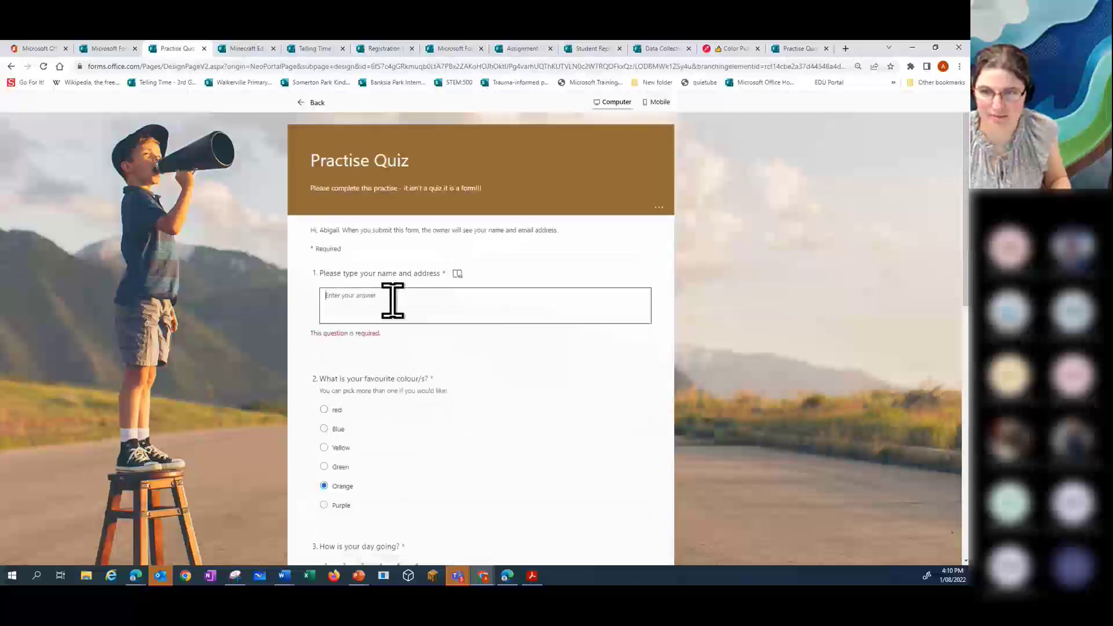
pyautogui.write('asdf')
pyautogui.click(492, 380)
pyautogui.scroll(-9, 492, 380)
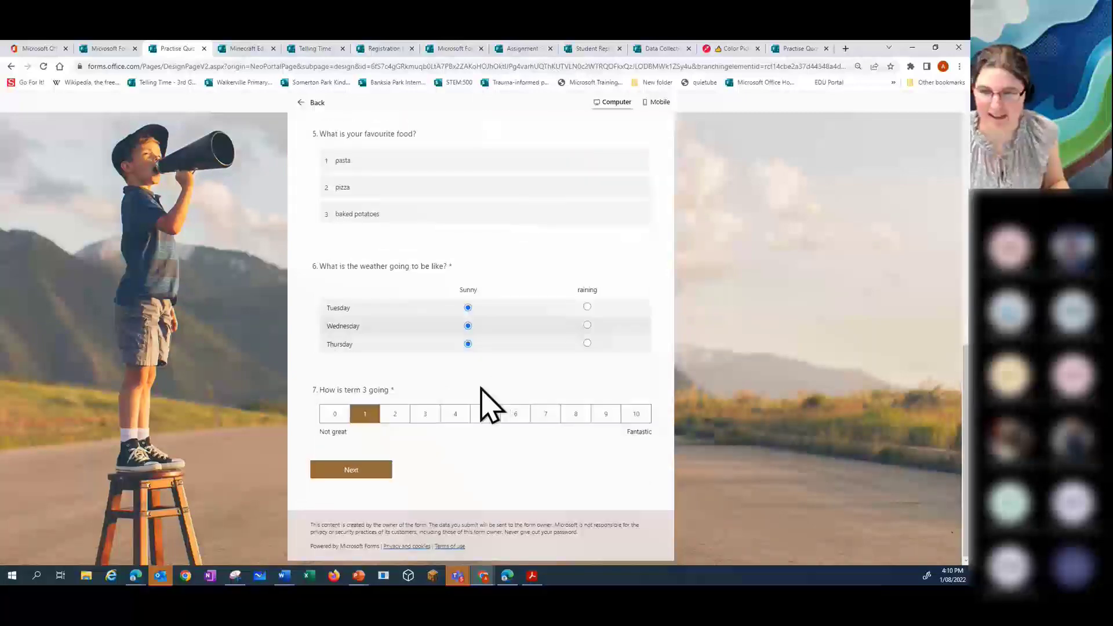
pyautogui.click(355, 470)
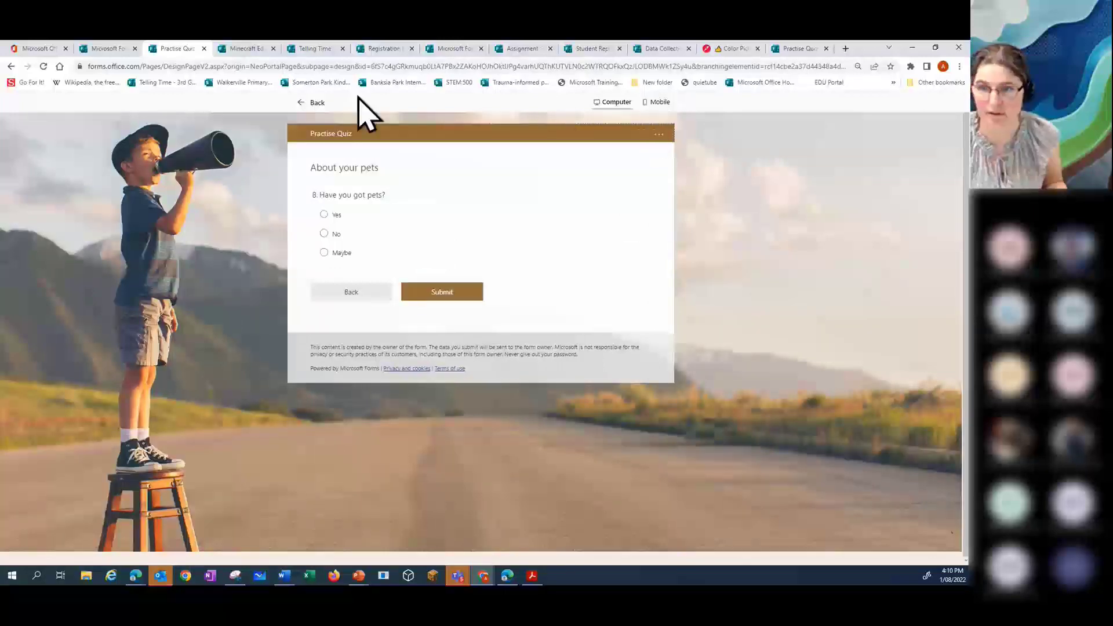
pyautogui.click(307, 102)
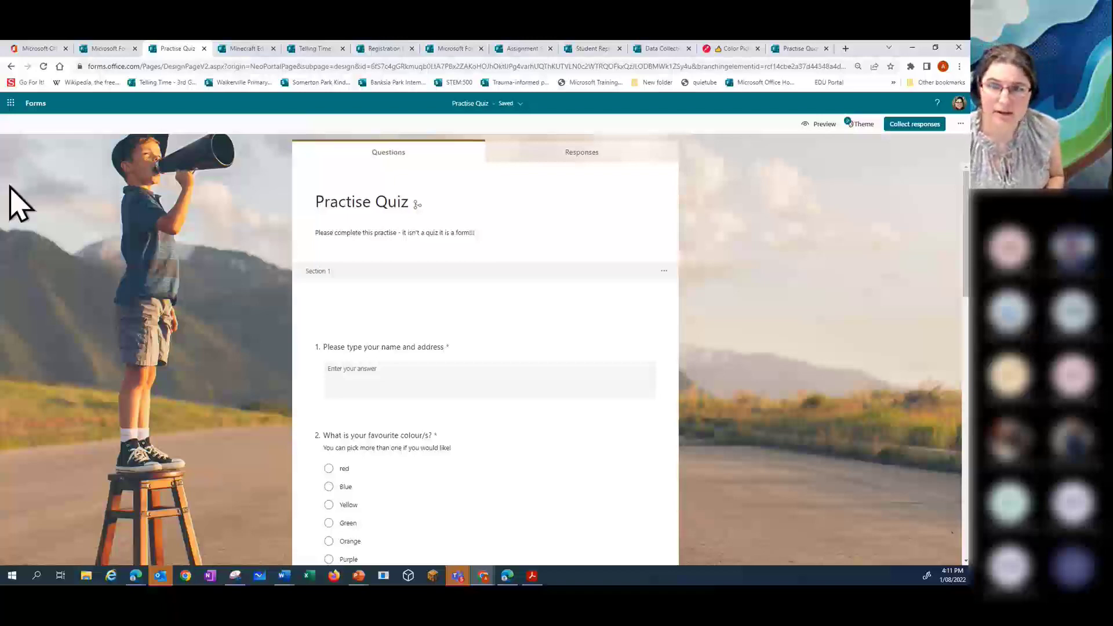
# Step: Switch to the Forms home page, expand the full list of groups and open the Test Class group
pyautogui.click(110, 49)
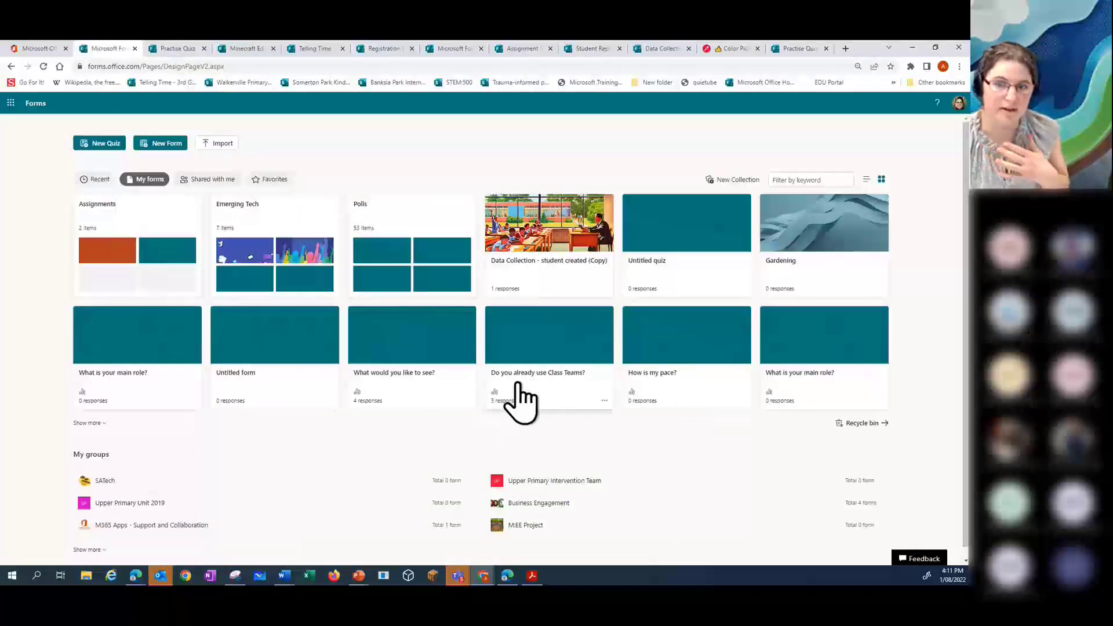
pyautogui.scroll(-1, 261, 470)
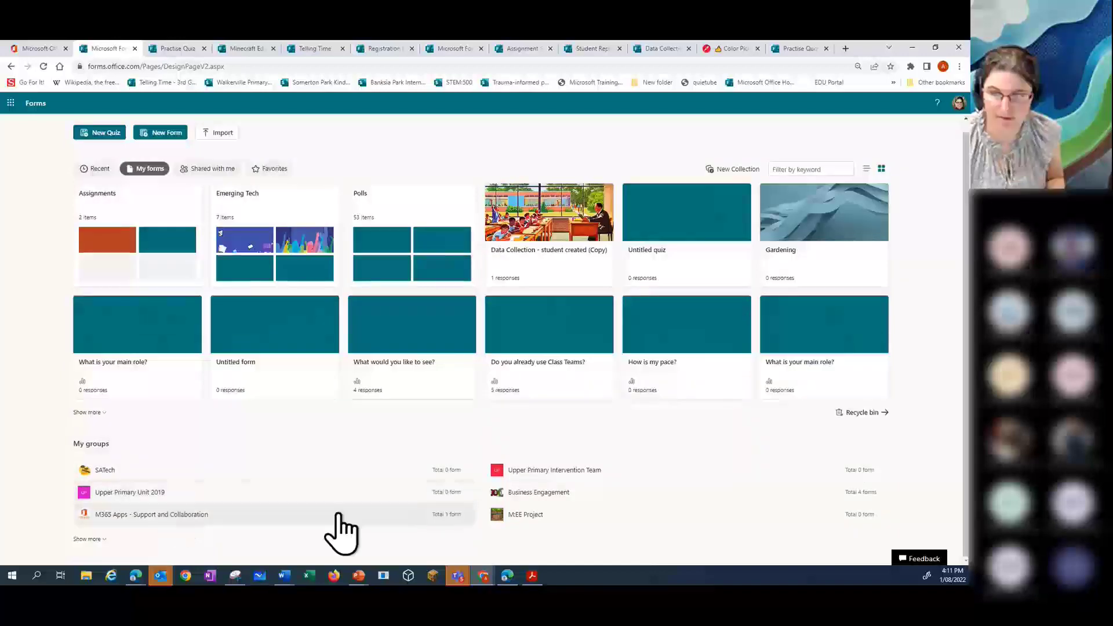
pyautogui.click(90, 539)
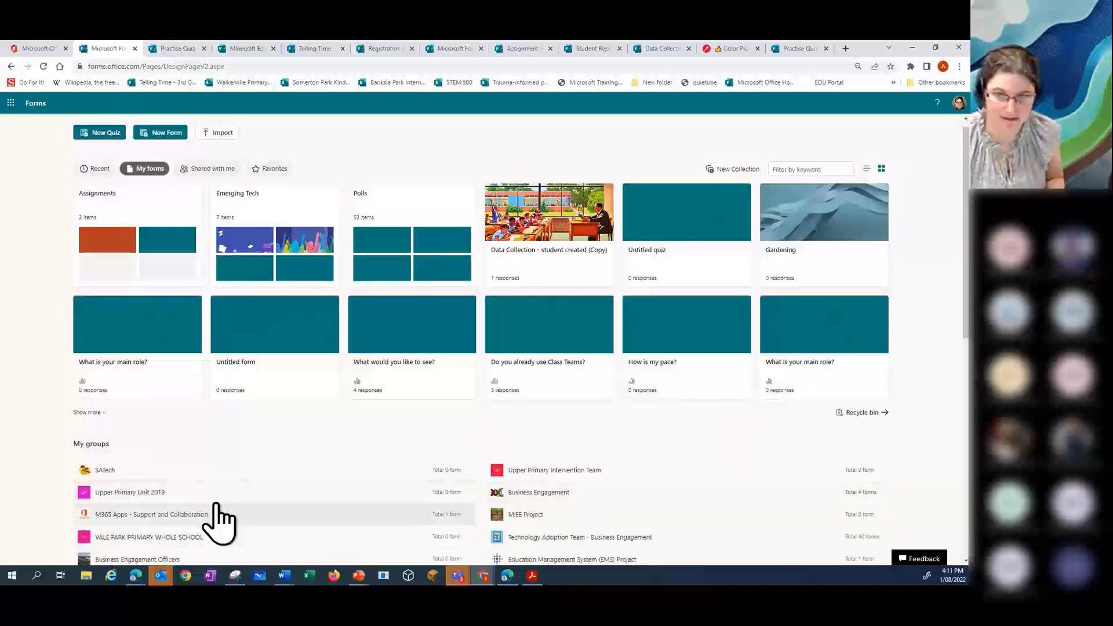
pyautogui.scroll(-10, 280, 490)
pyautogui.scroll(5, 280, 490)
pyautogui.scroll(6, 280, 490)
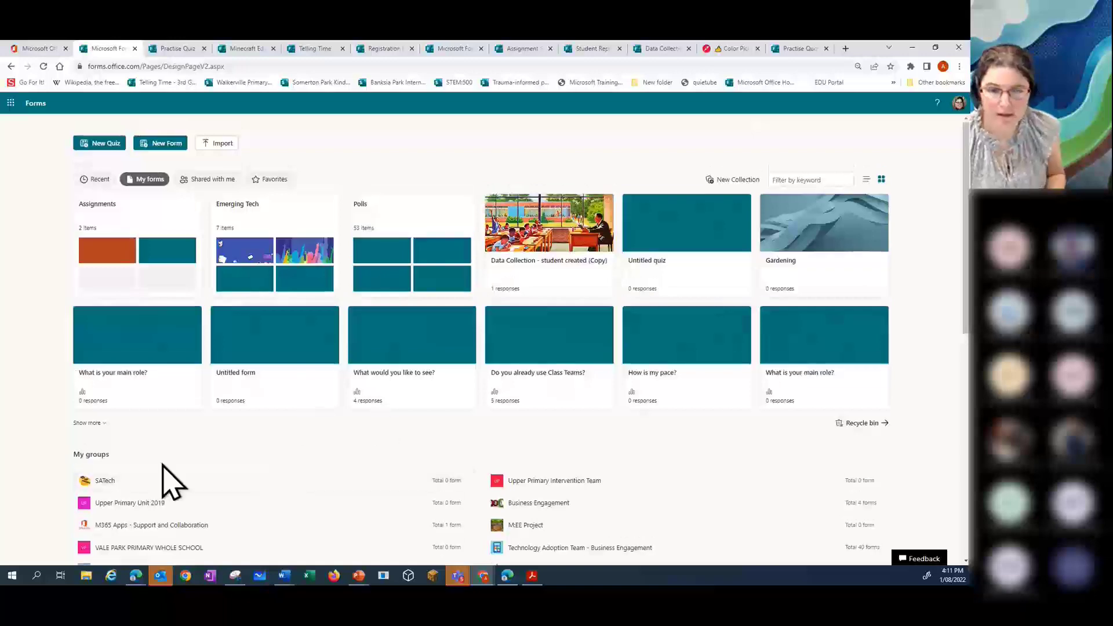
pyautogui.scroll(-3, 223, 451)
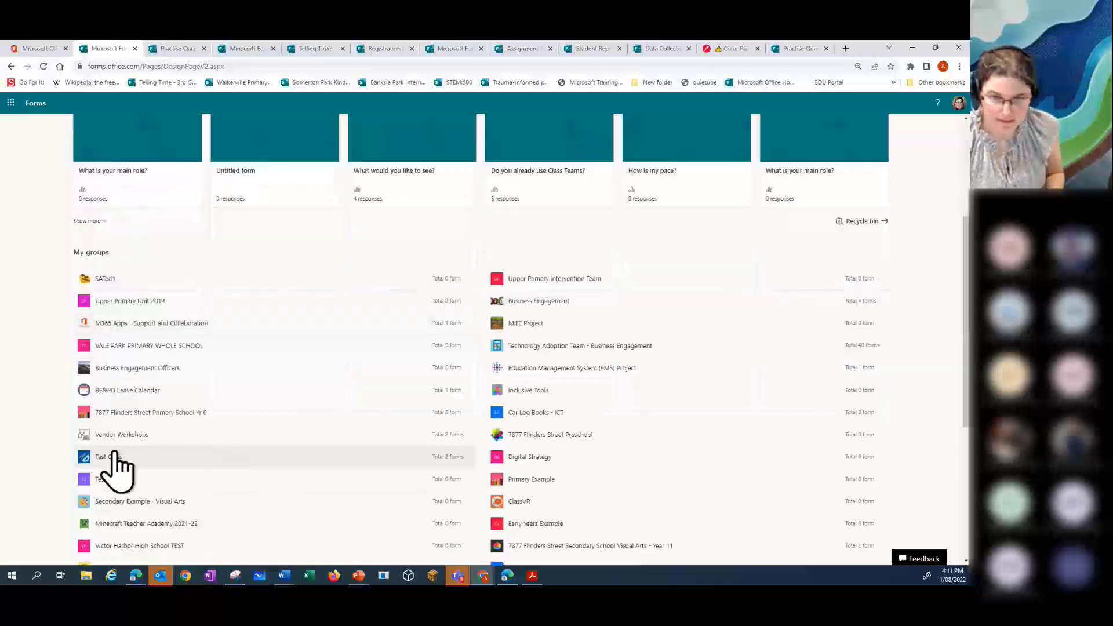
pyautogui.click(108, 458)
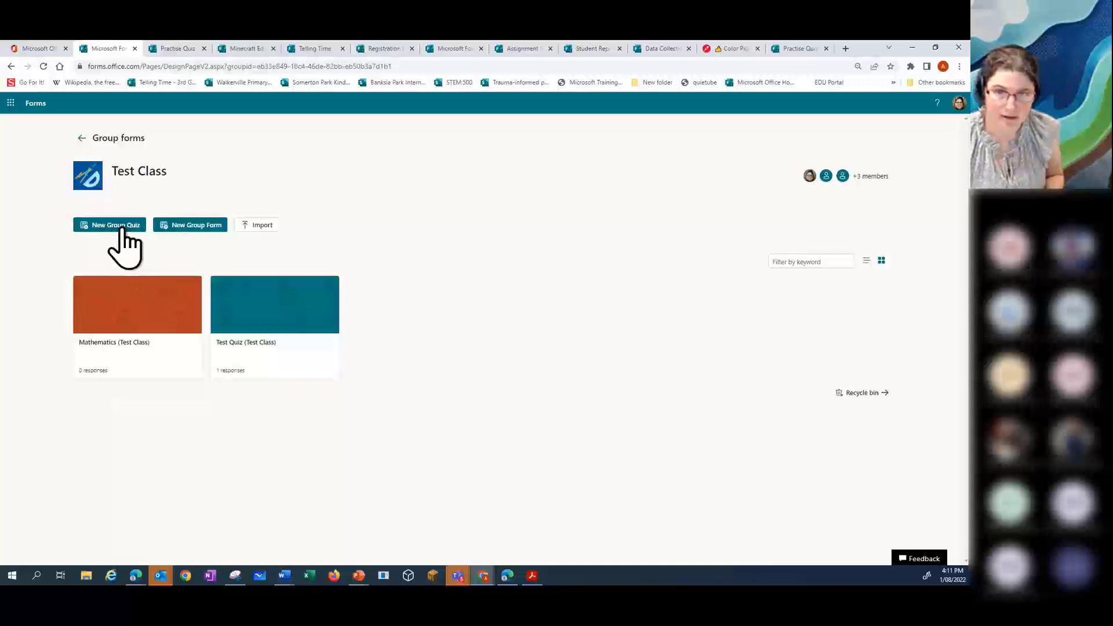
# Step: Create a new group form titled "Test" and add a choice question with the default text and options
pyautogui.click(190, 230)
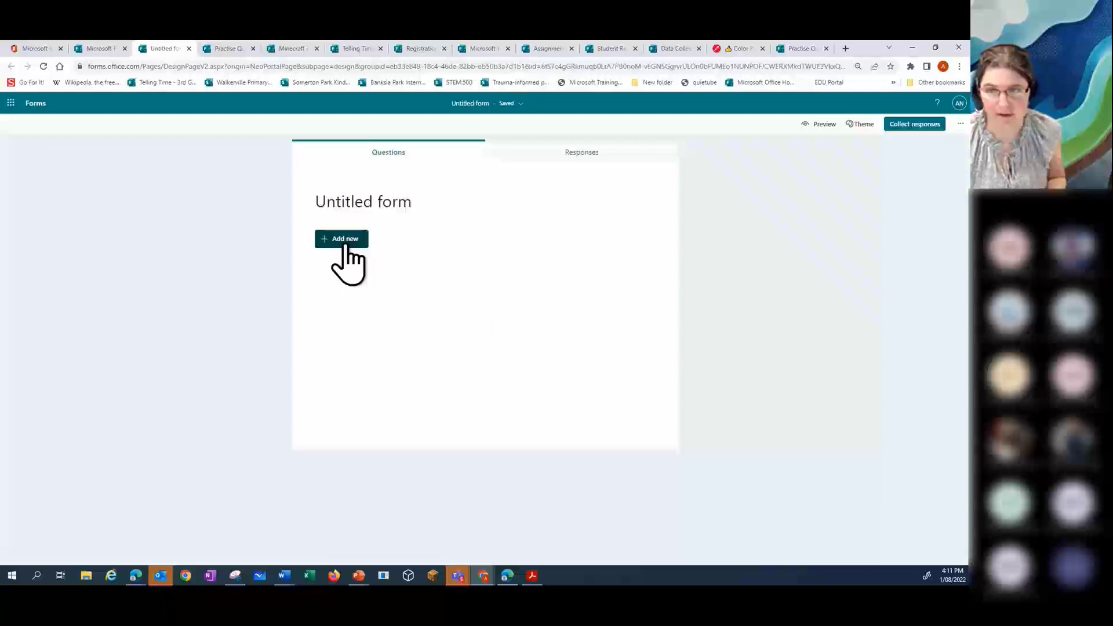
pyautogui.click(351, 239)
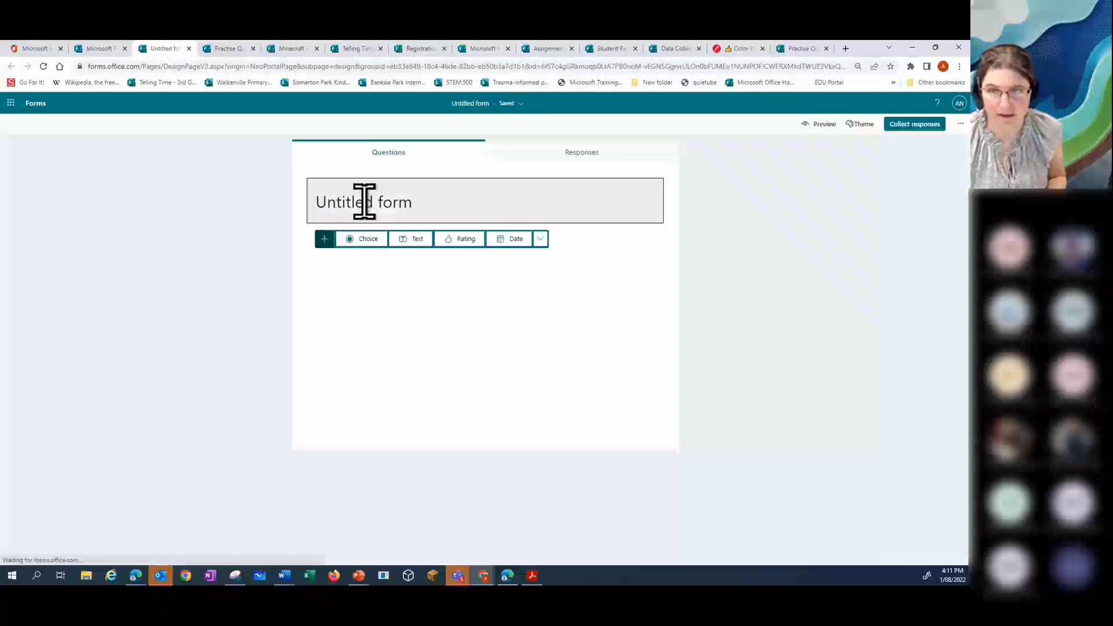
pyautogui.click(363, 203)
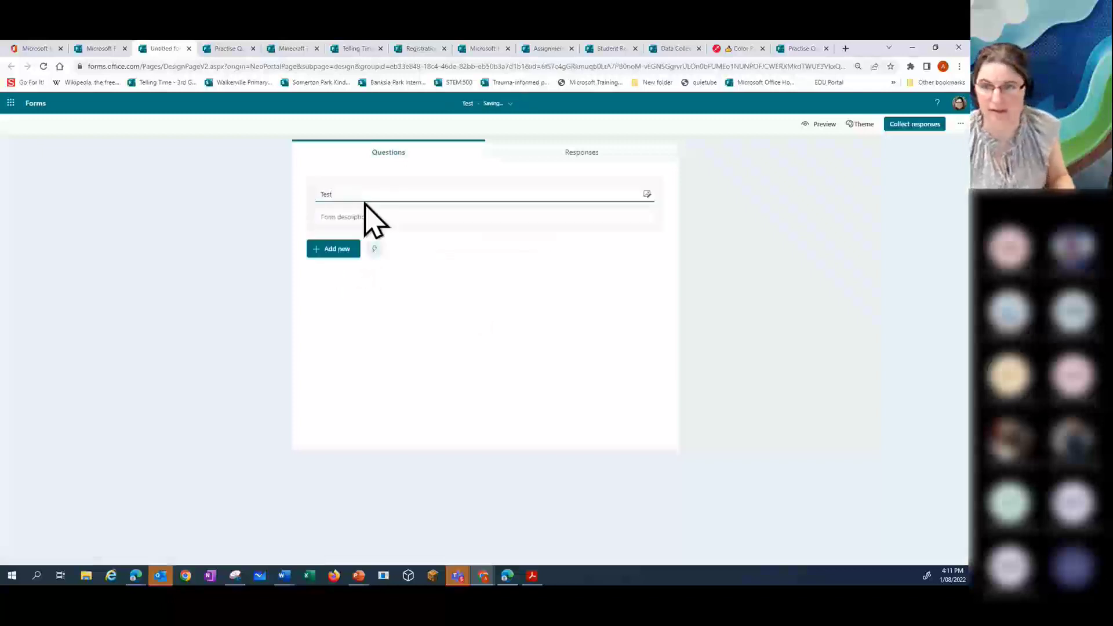
pyautogui.click(332, 249)
pyautogui.click(357, 250)
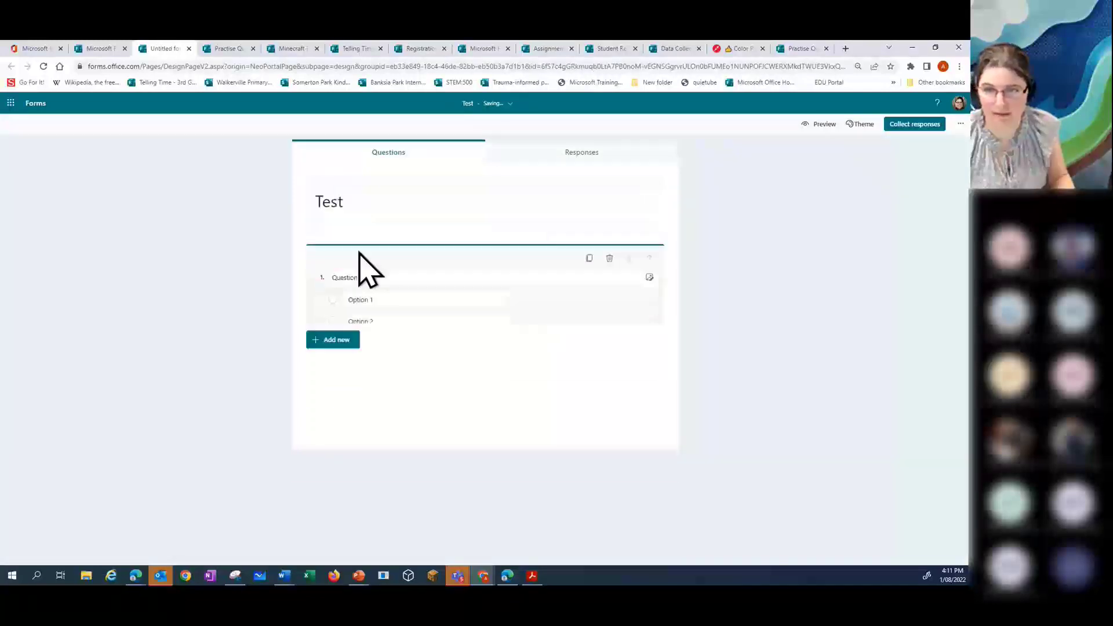
pyautogui.click(797, 197)
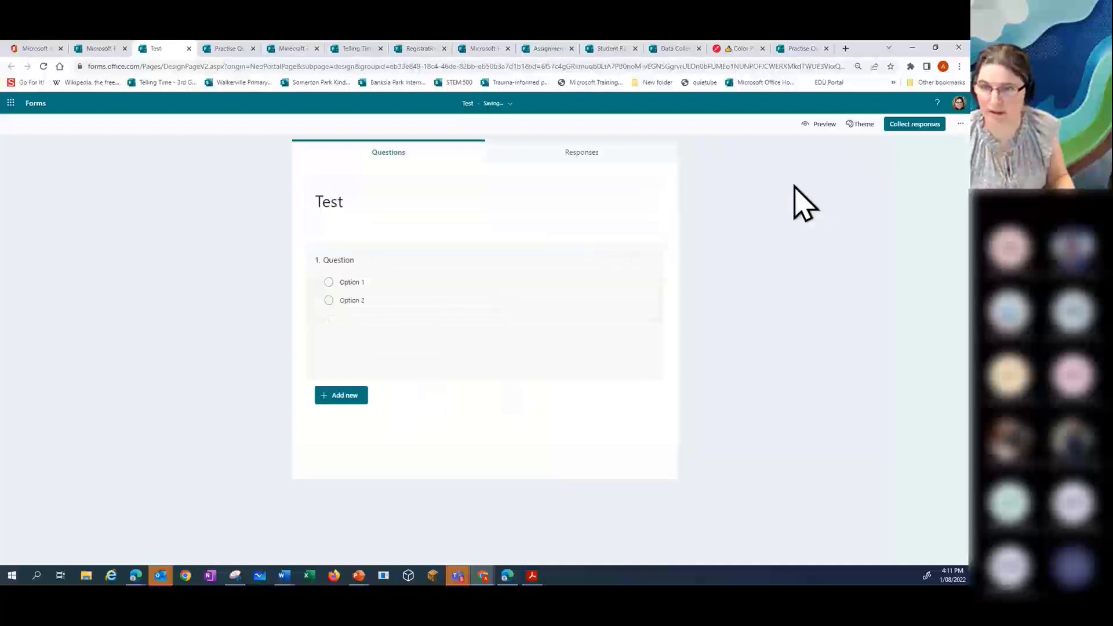
# Step: Return to the Forms home page, show all groups and reopen the Test Class group's forms
pyautogui.click(35, 105)
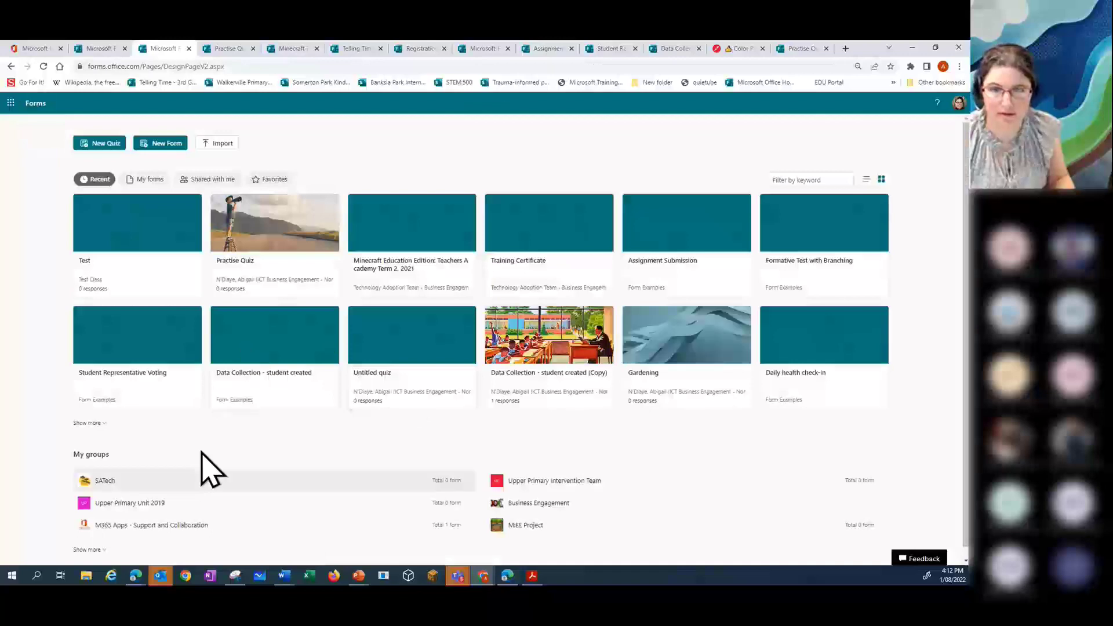
pyautogui.scroll(-1, 243, 319)
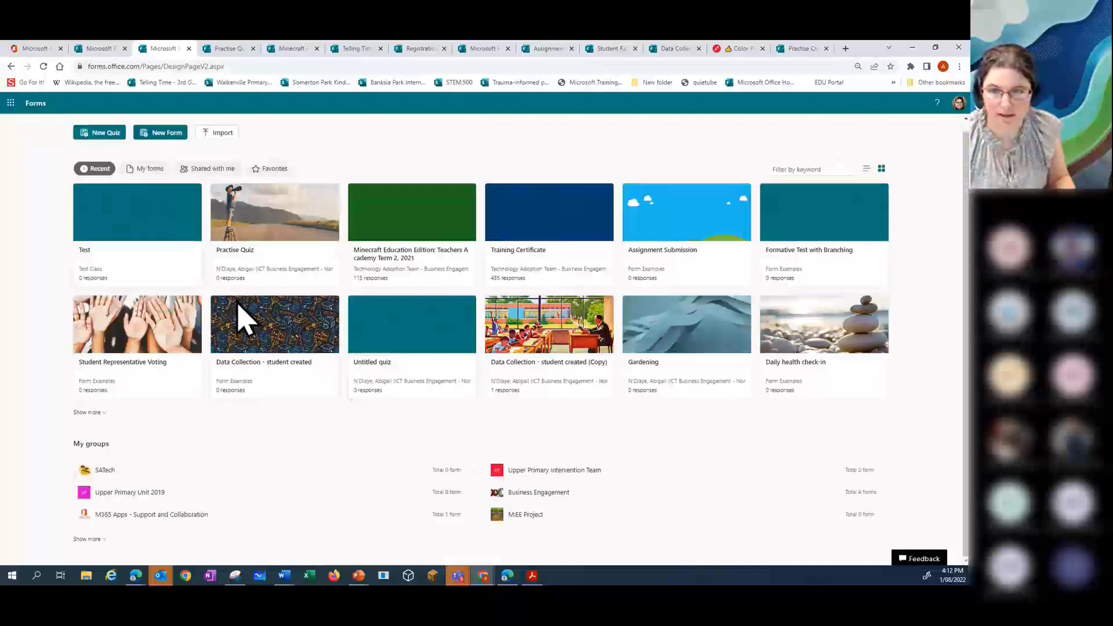
pyautogui.click(88, 539)
pyautogui.scroll(-3, 228, 502)
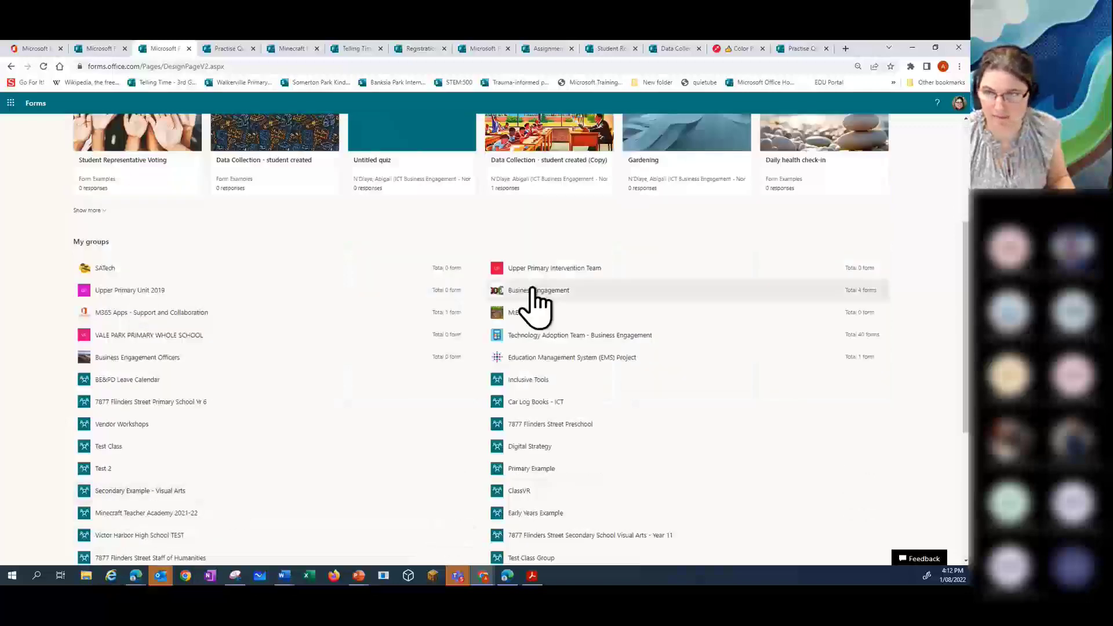
pyautogui.scroll(-3, 142, 390)
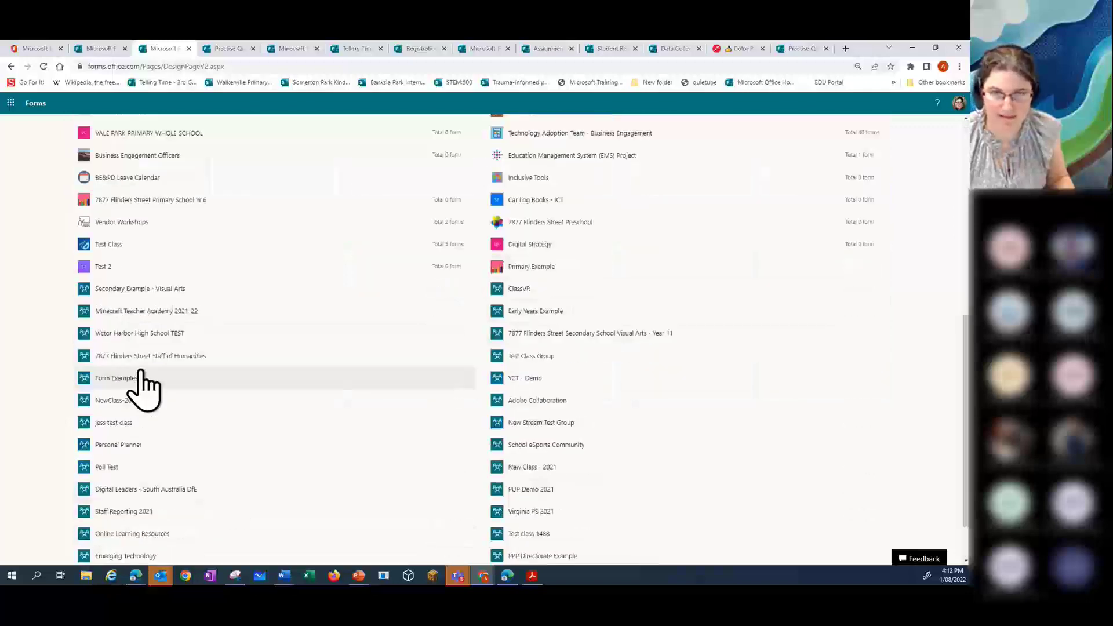
pyautogui.click(110, 244)
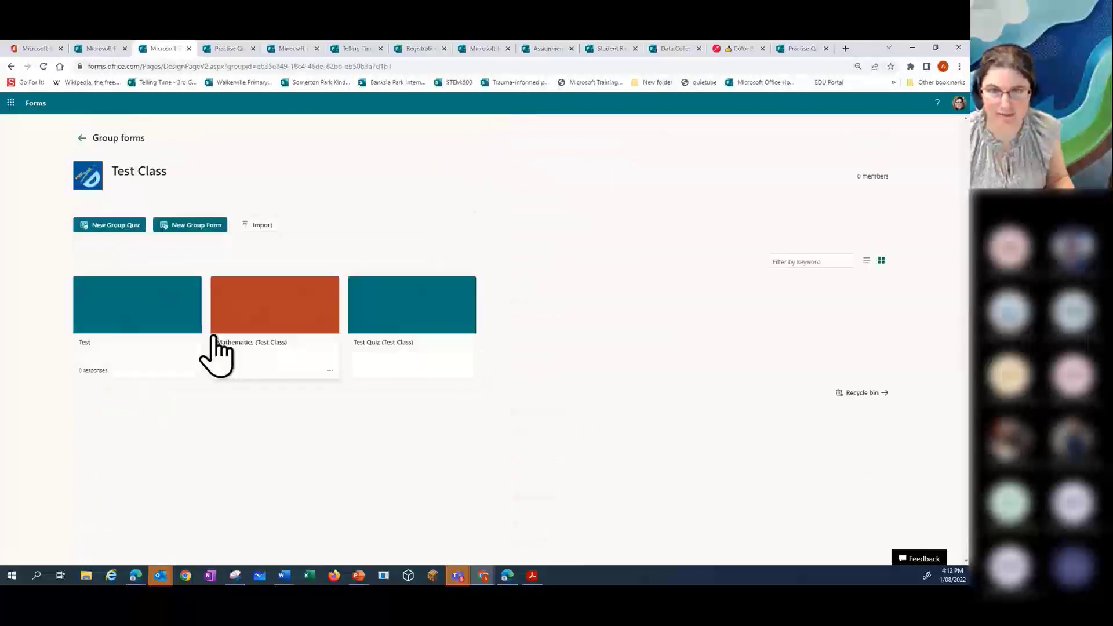
# Step: Open the group's Test form, view its responses page and go back to its questions
pyautogui.click(126, 358)
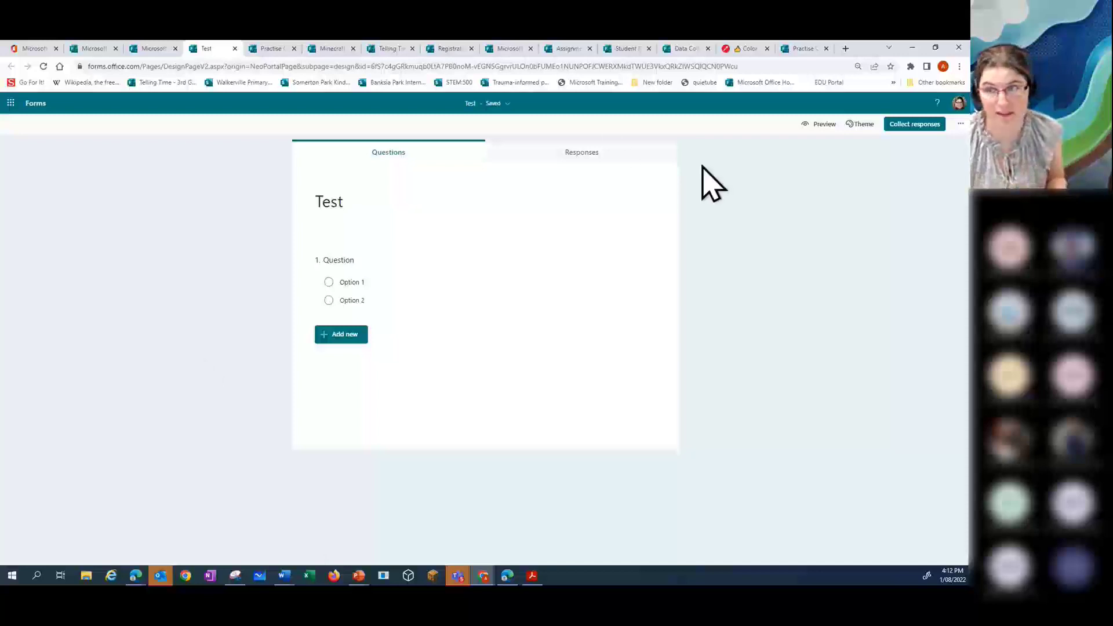
pyautogui.click(583, 155)
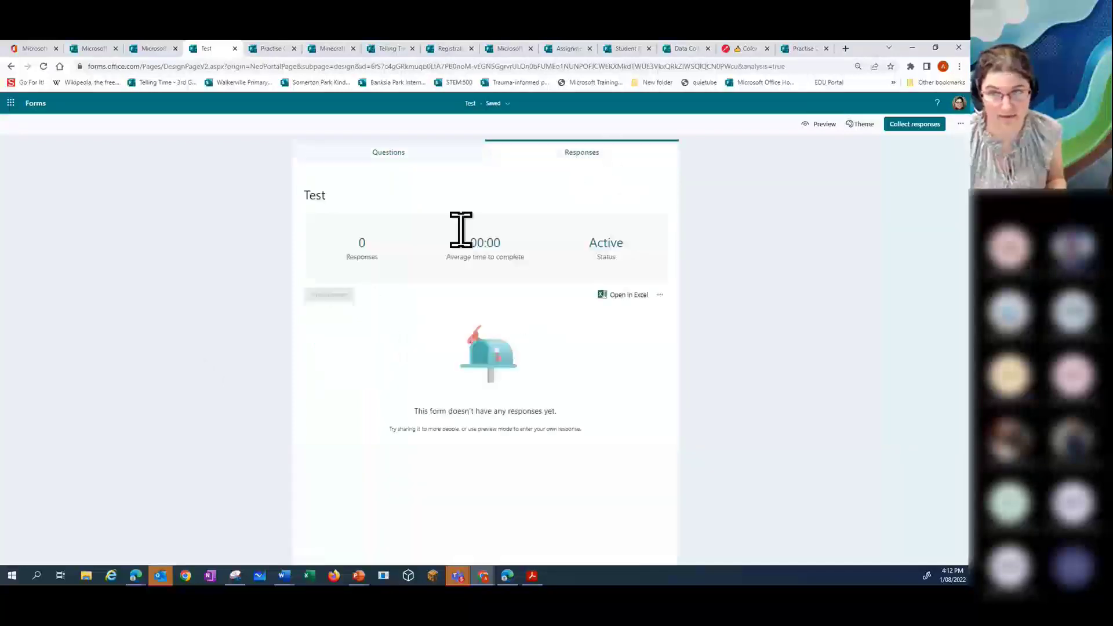
pyautogui.click(390, 152)
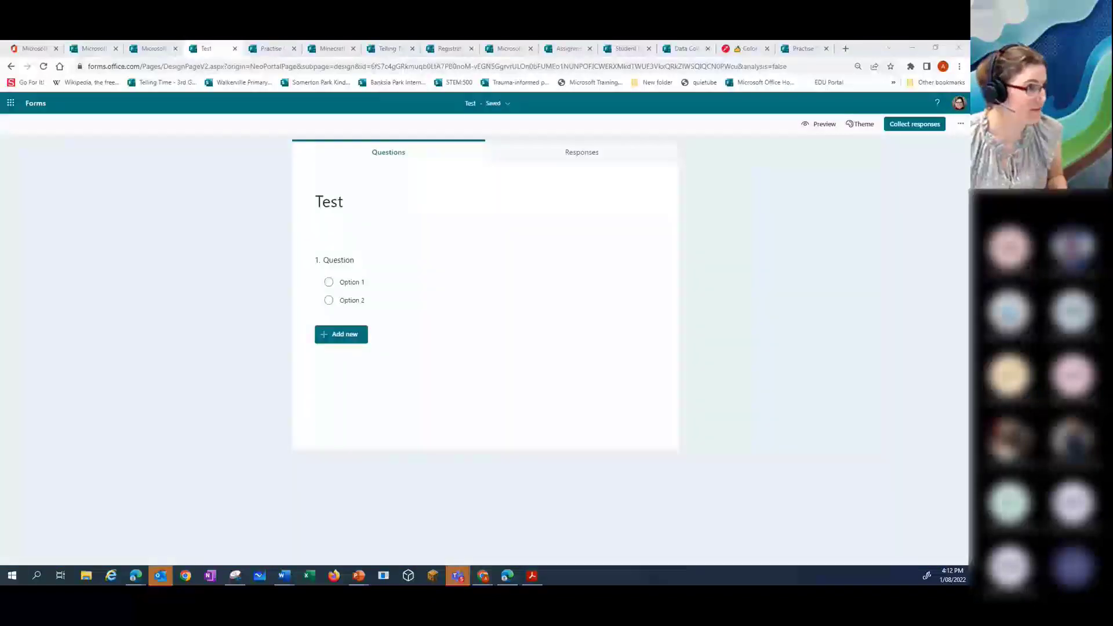
# Step: Switch to Microsoft Teams, open the Test Class team and start a new conversation in the General channel
pyautogui.moveTo(0, 331); pyautogui.dragTo(455, 41)
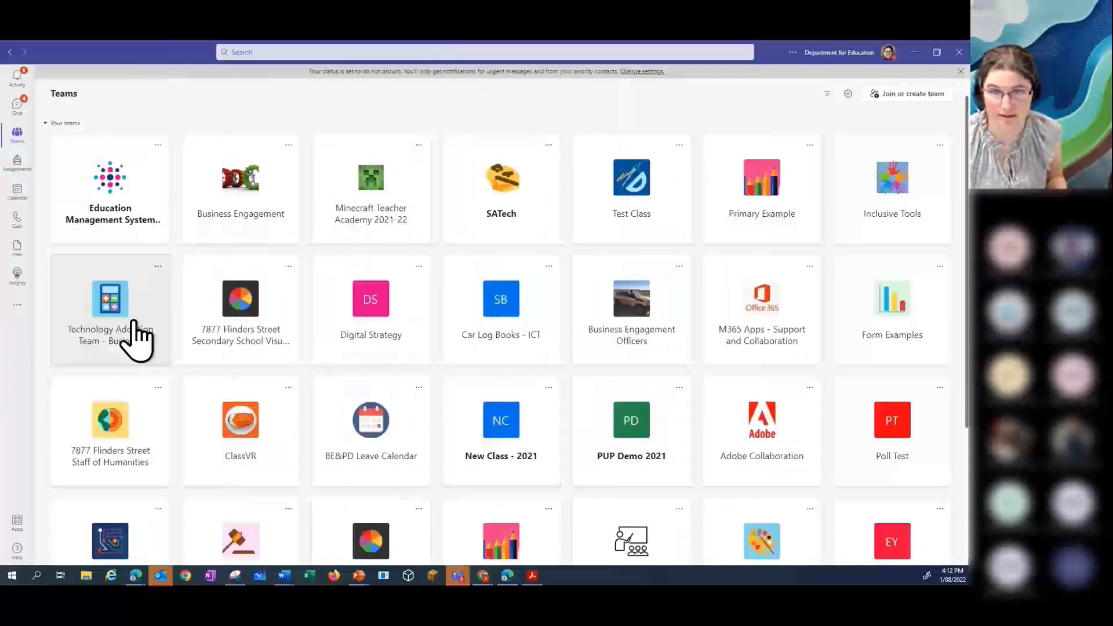
pyautogui.click(636, 229)
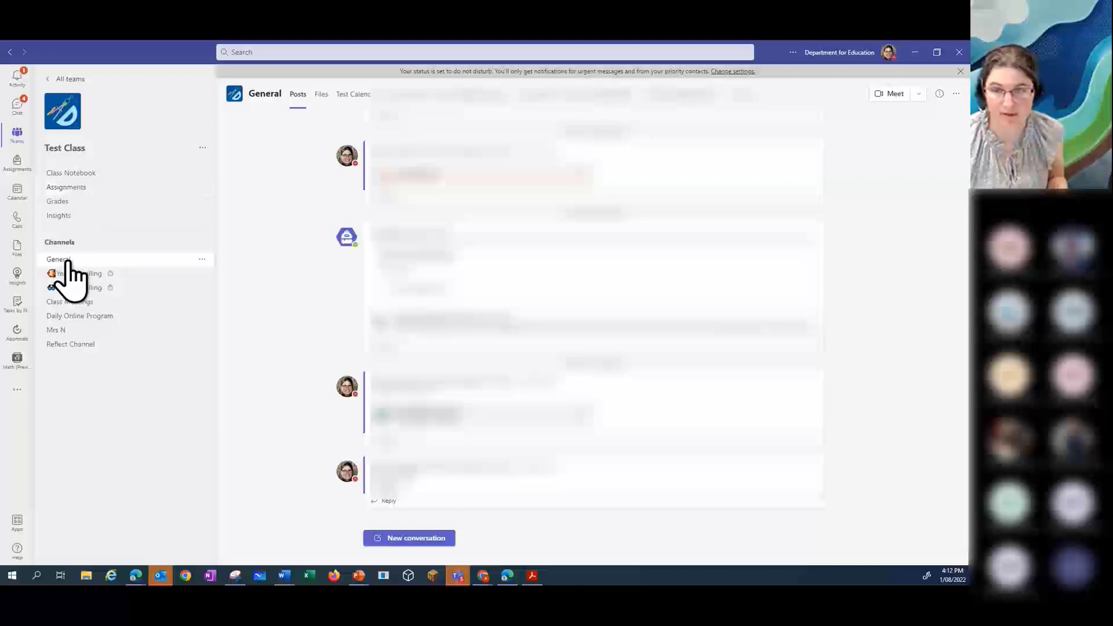
pyautogui.click(414, 539)
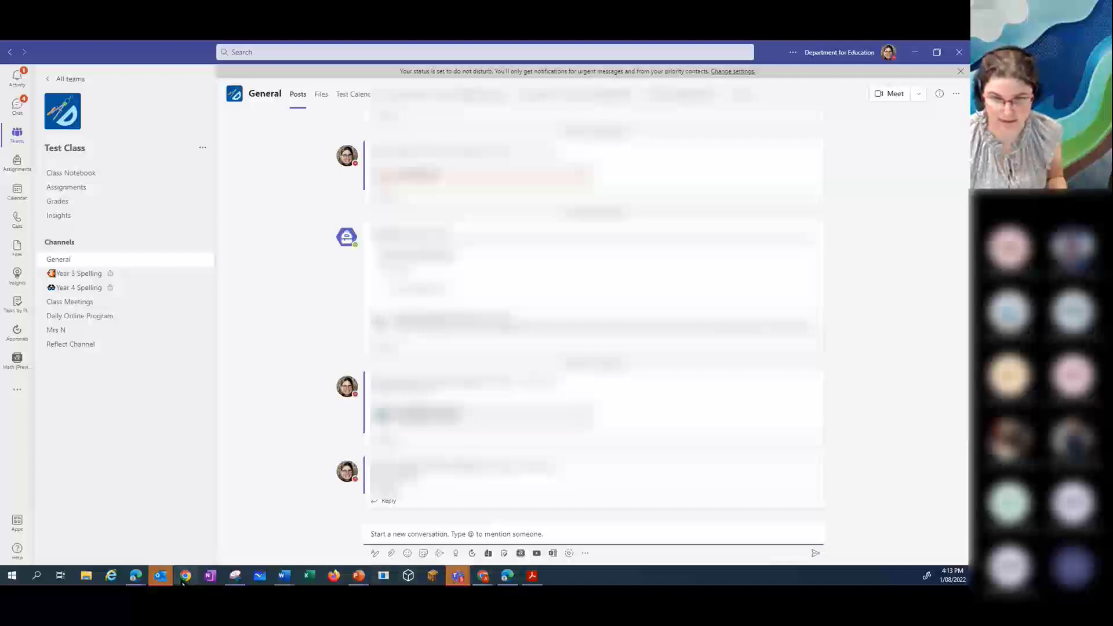
# Step: Switch back to the browser and copy the response link of the Practise Quiz form
pyautogui.moveTo(484, 582)
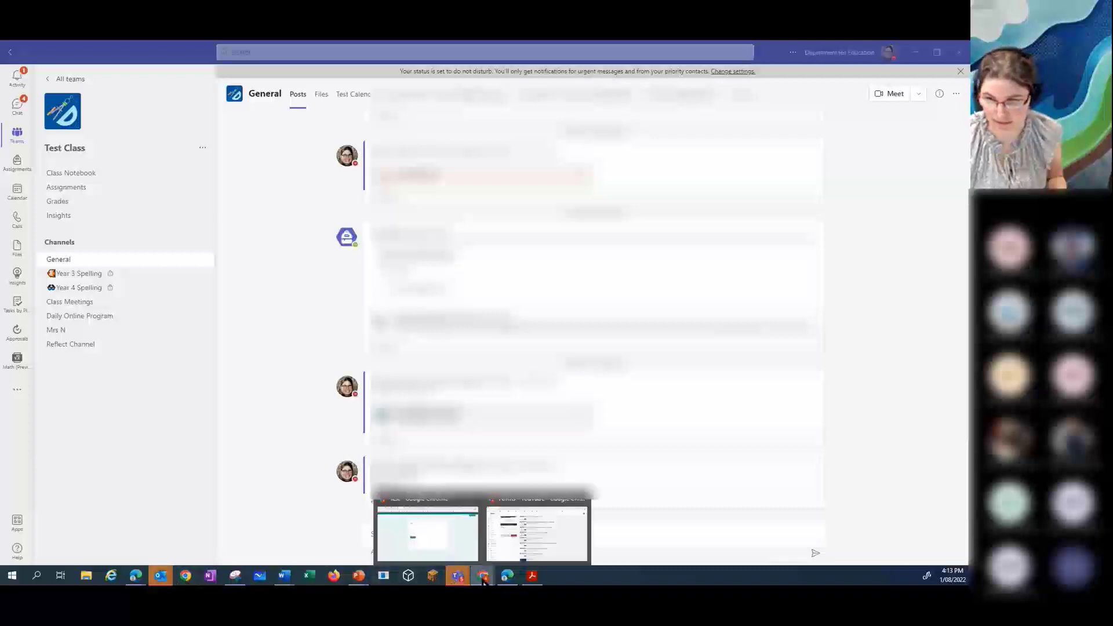
pyautogui.click(452, 551)
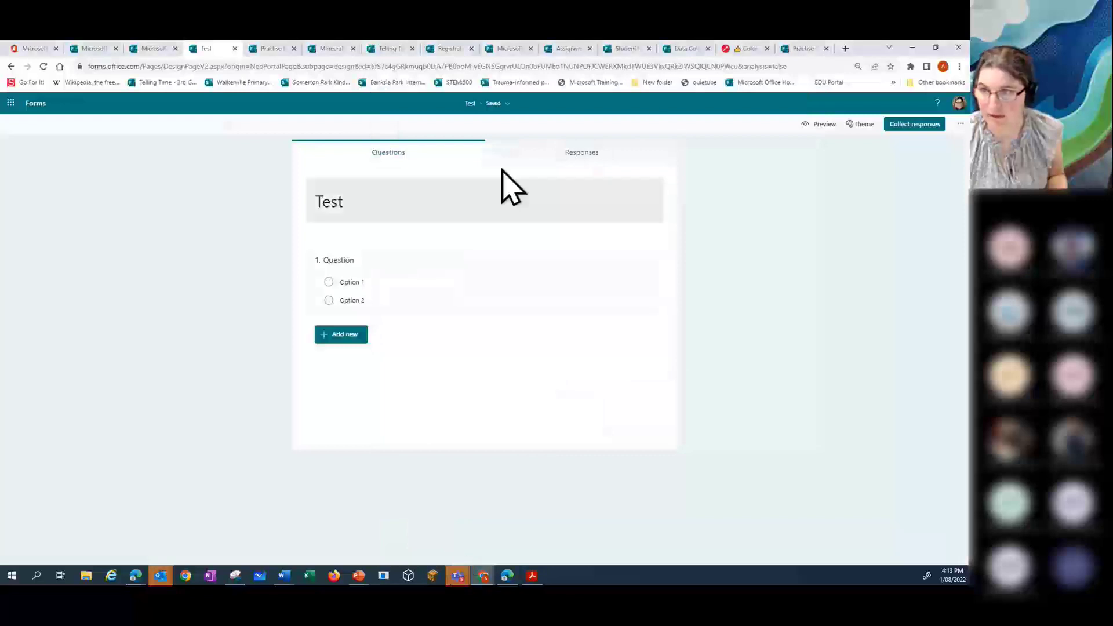
pyautogui.click(274, 51)
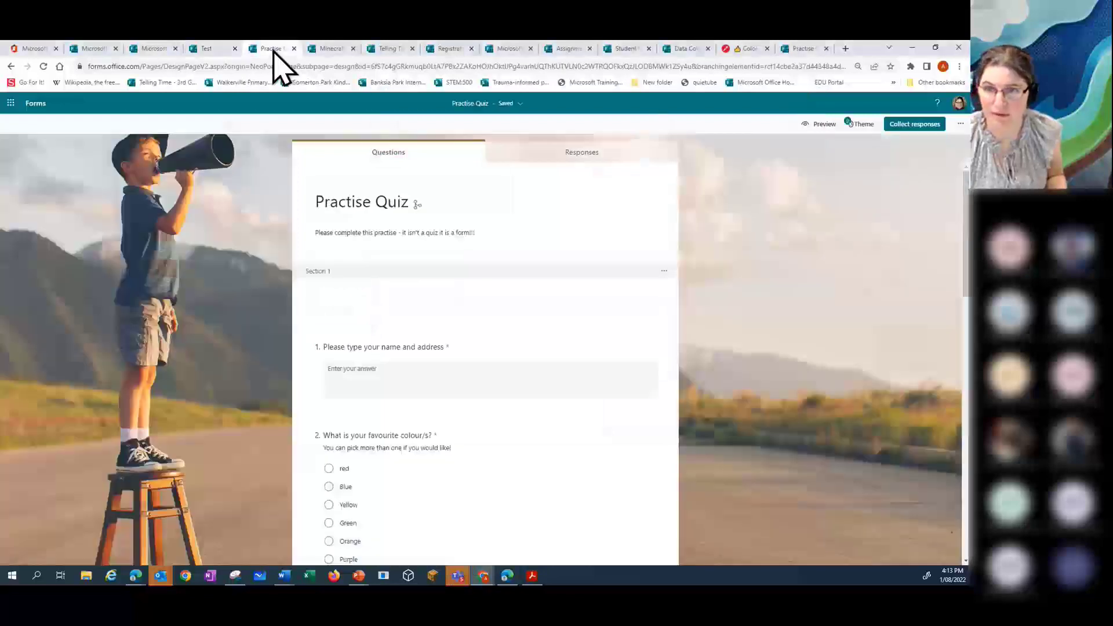
pyautogui.click(916, 129)
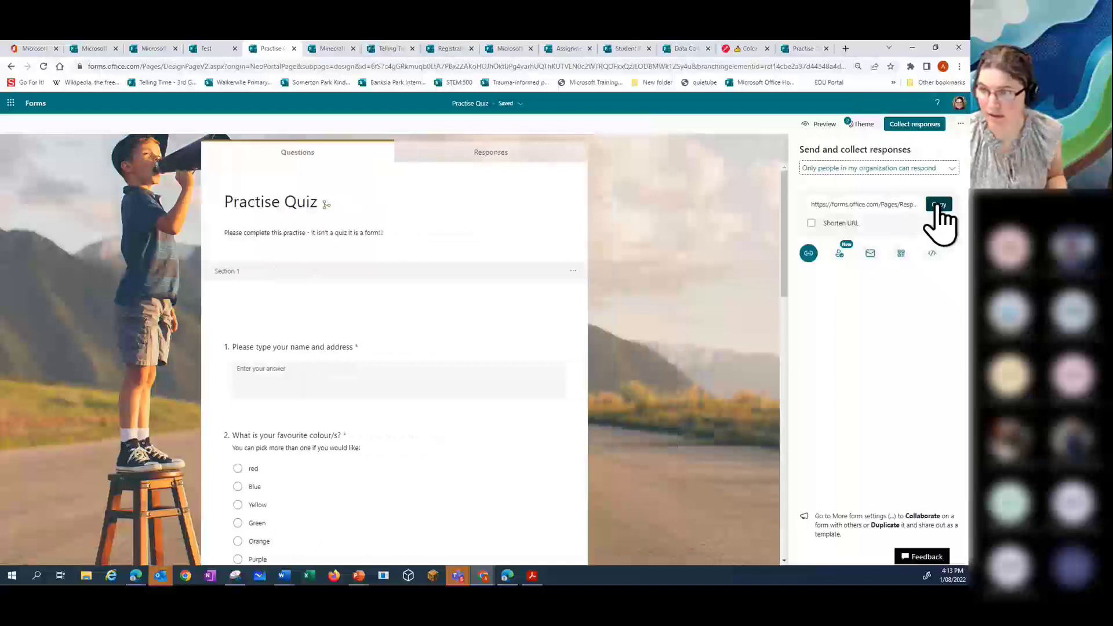
pyautogui.click(939, 206)
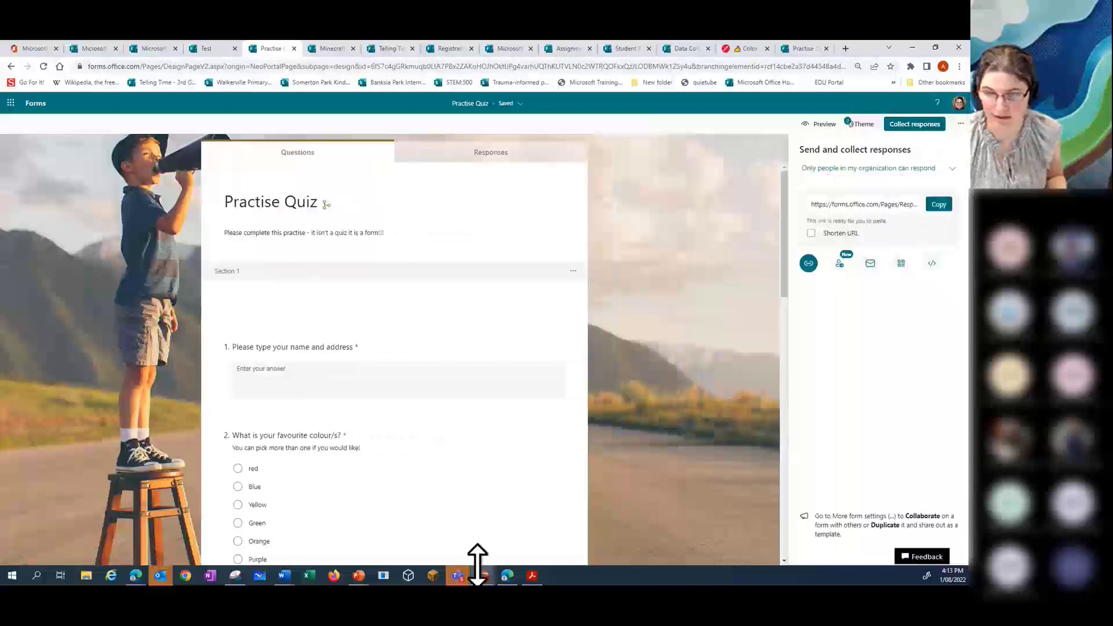
# Step: In Teams, post the copied form link with the text "Please complete" to the Test Class General channel
pyautogui.moveTo(458, 580)
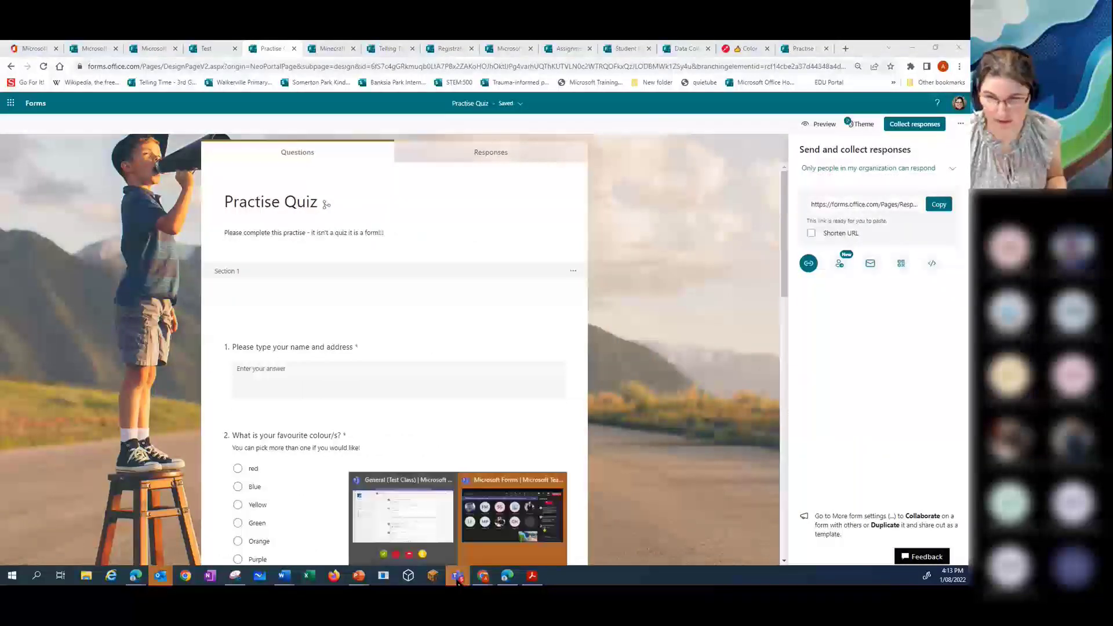
pyautogui.click(434, 542)
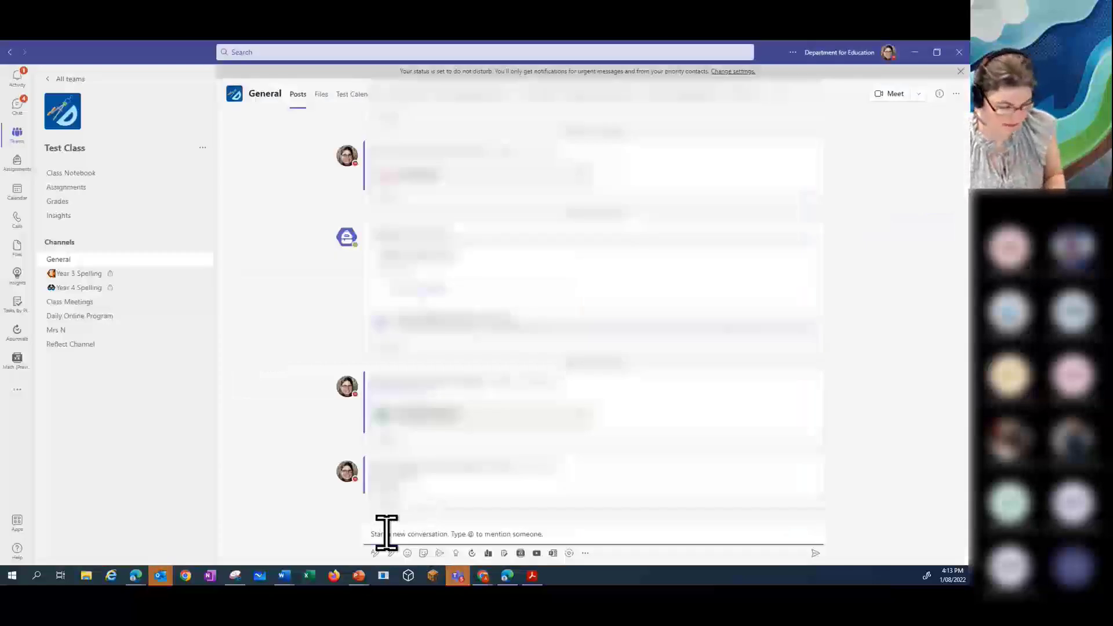
pyautogui.hotkey('ctrl', 'v')
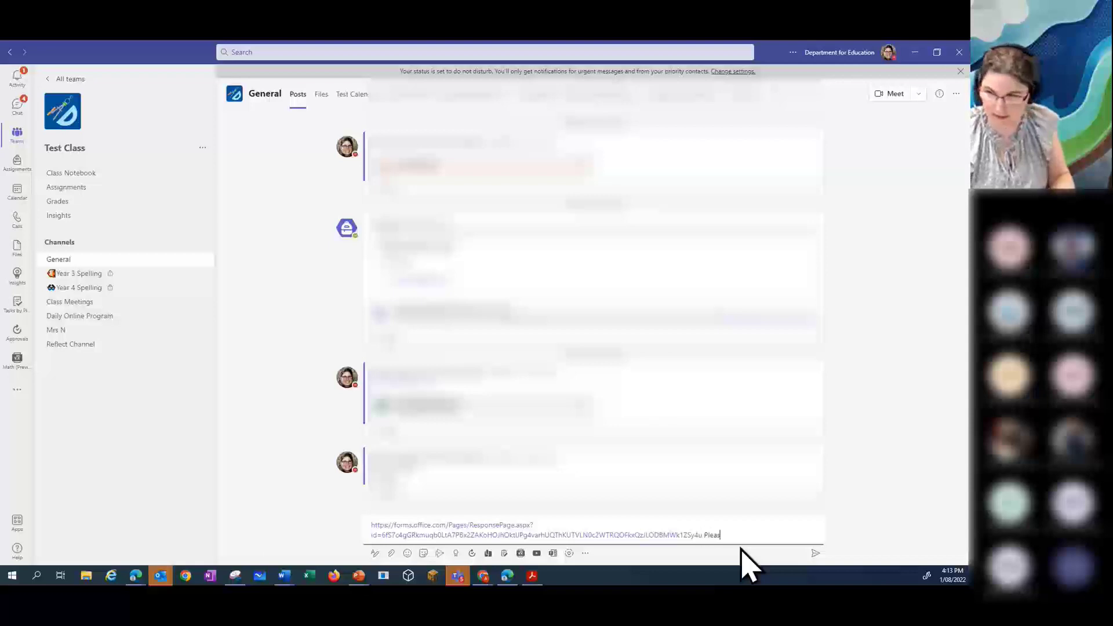
pyautogui.write('Please complet')
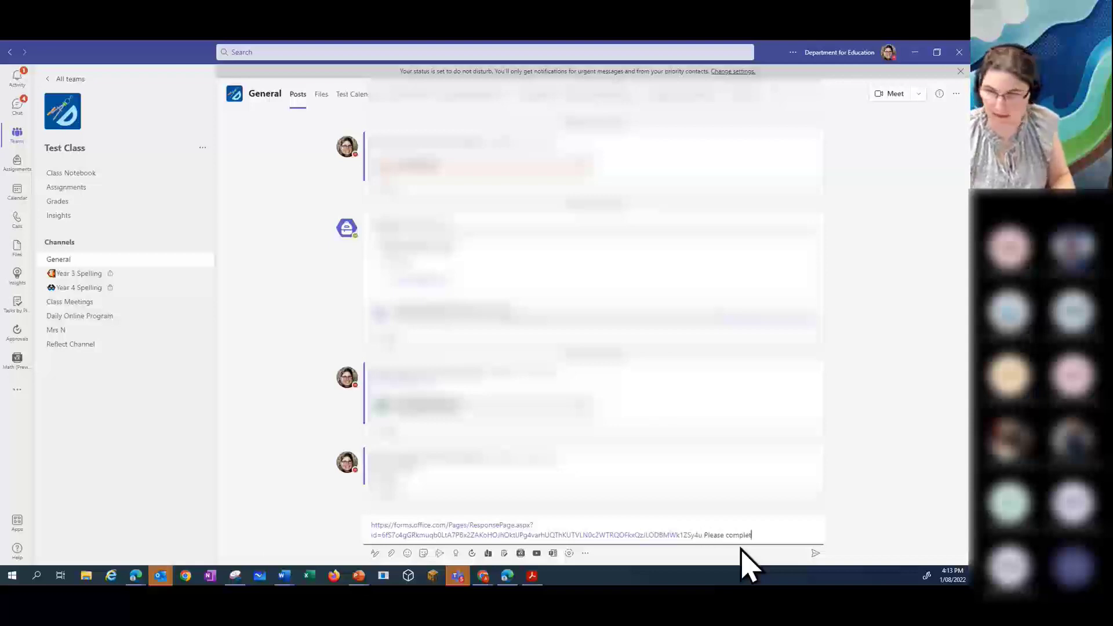
pyautogui.write('e')
pyautogui.click(813, 554)
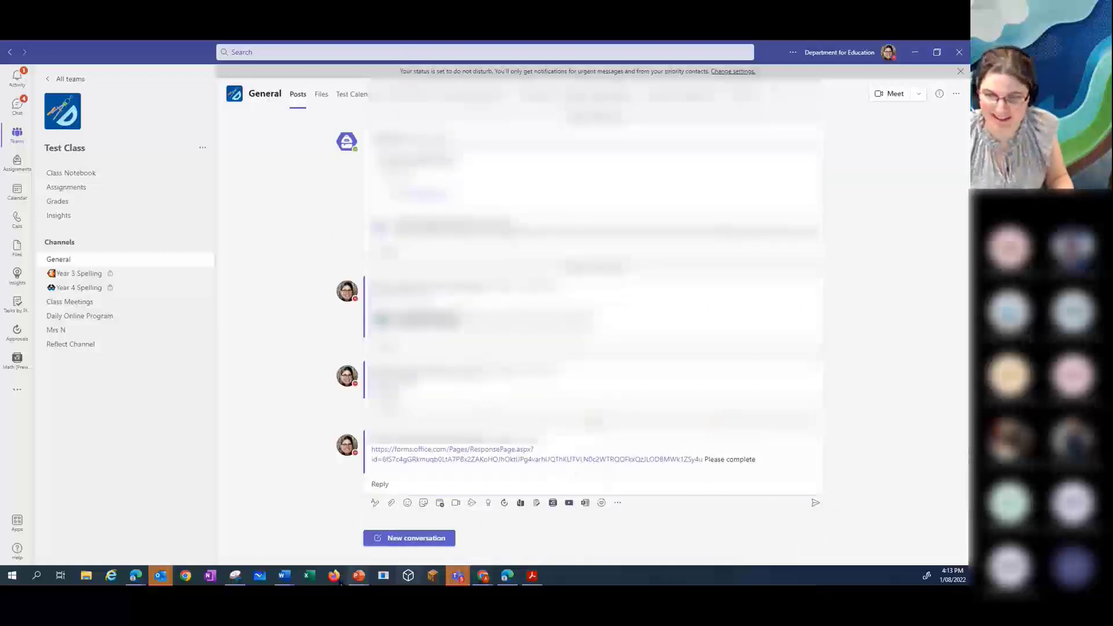
pyautogui.click(815, 503)
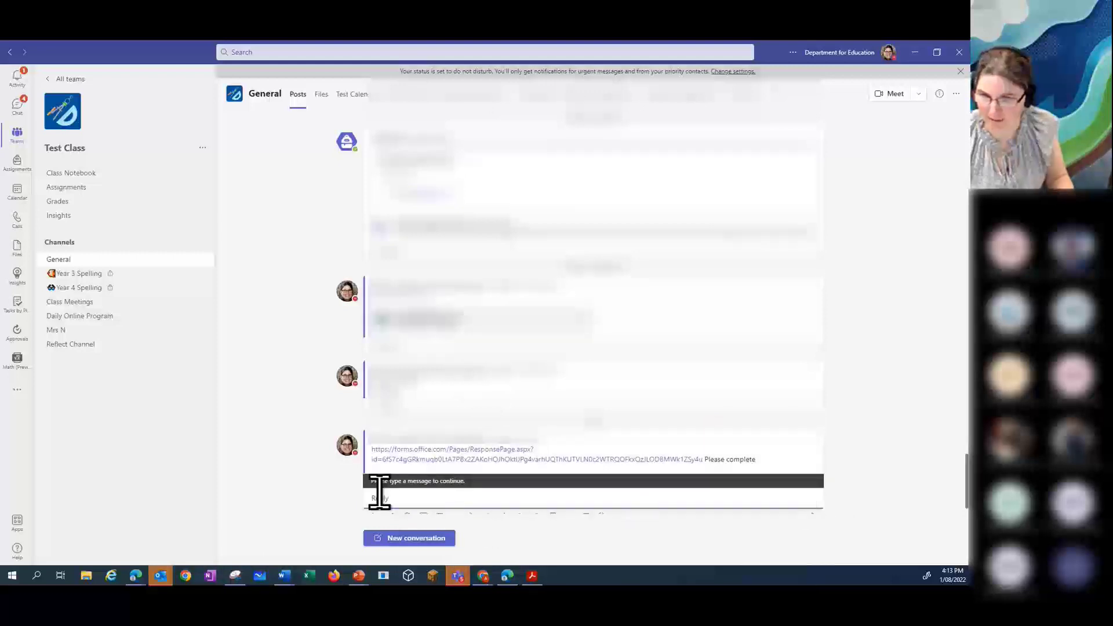
pyautogui.click(929, 418)
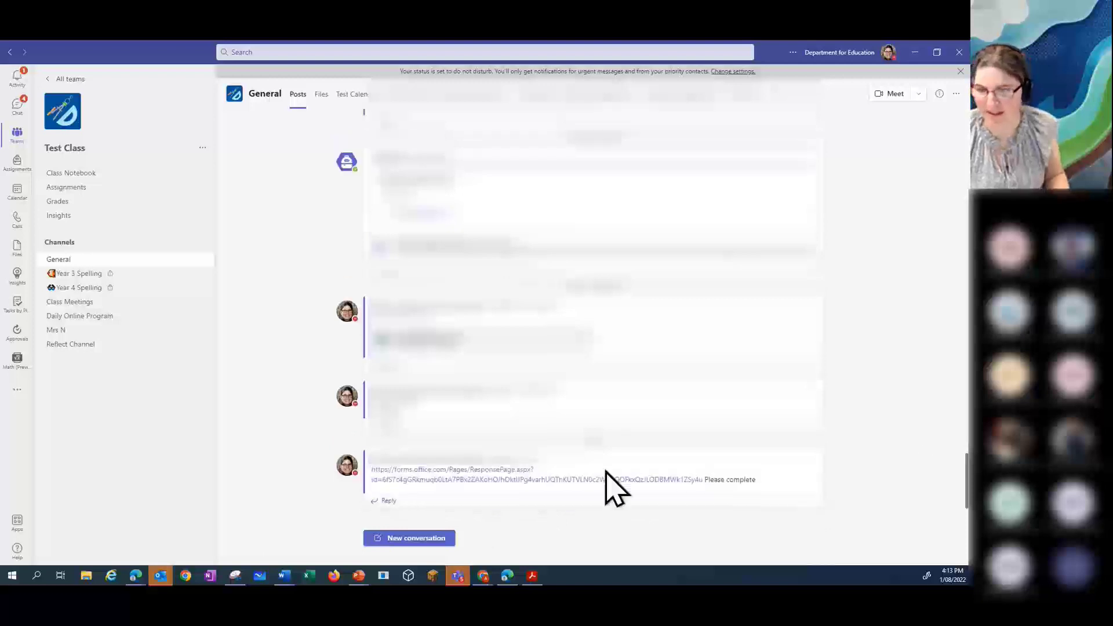
# Step: Follow the posted form link and view the apps available as new tabs in the General channel
pyautogui.click(547, 480)
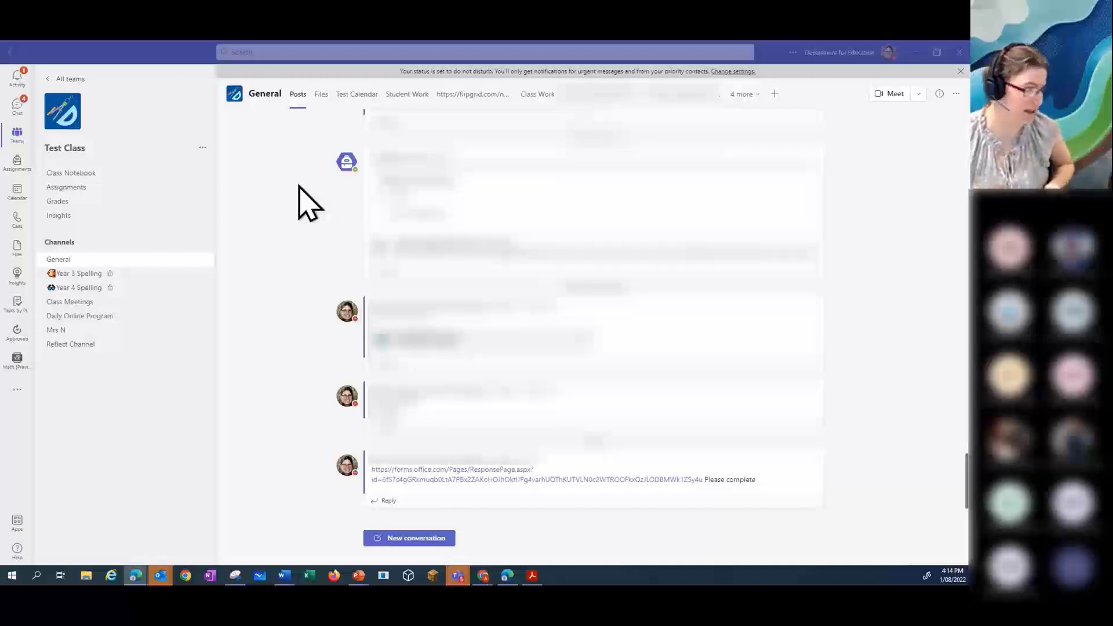
pyautogui.click(776, 98)
pyautogui.click(776, 98)
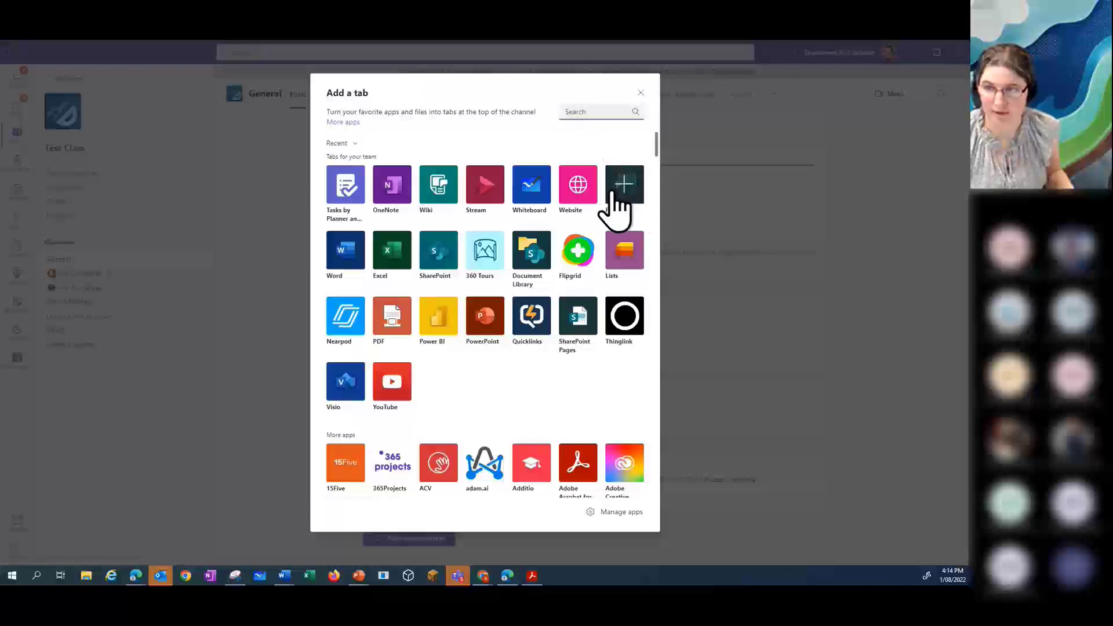
pyautogui.click(640, 94)
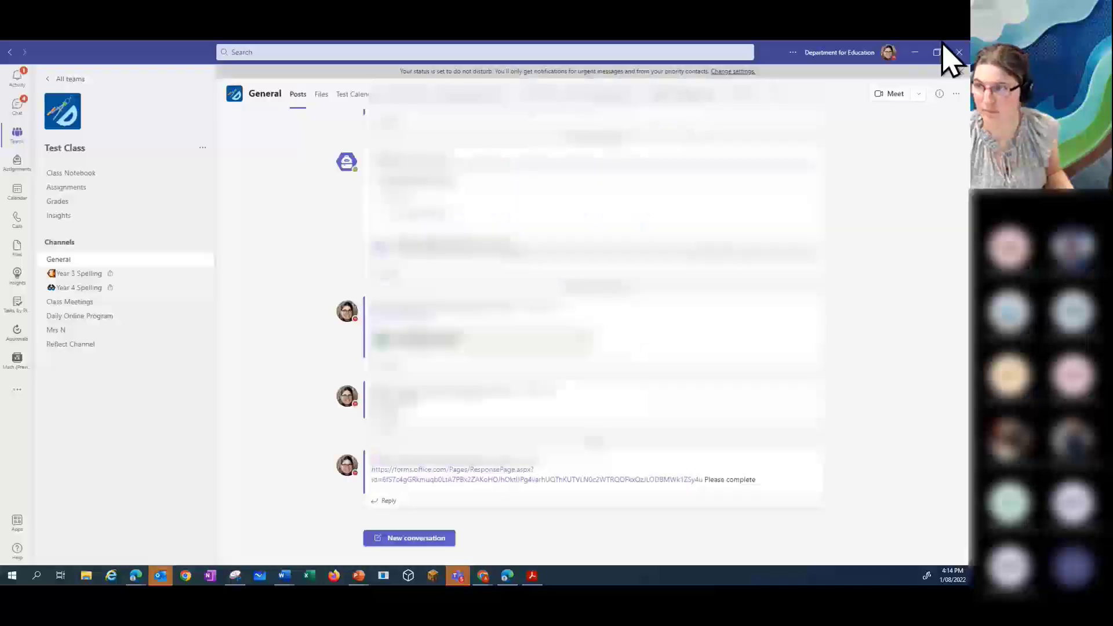
# Step: Return to the Practise Quiz form in the browser, view its responses page and look at the Student Representative Voting form
pyautogui.click(915, 53)
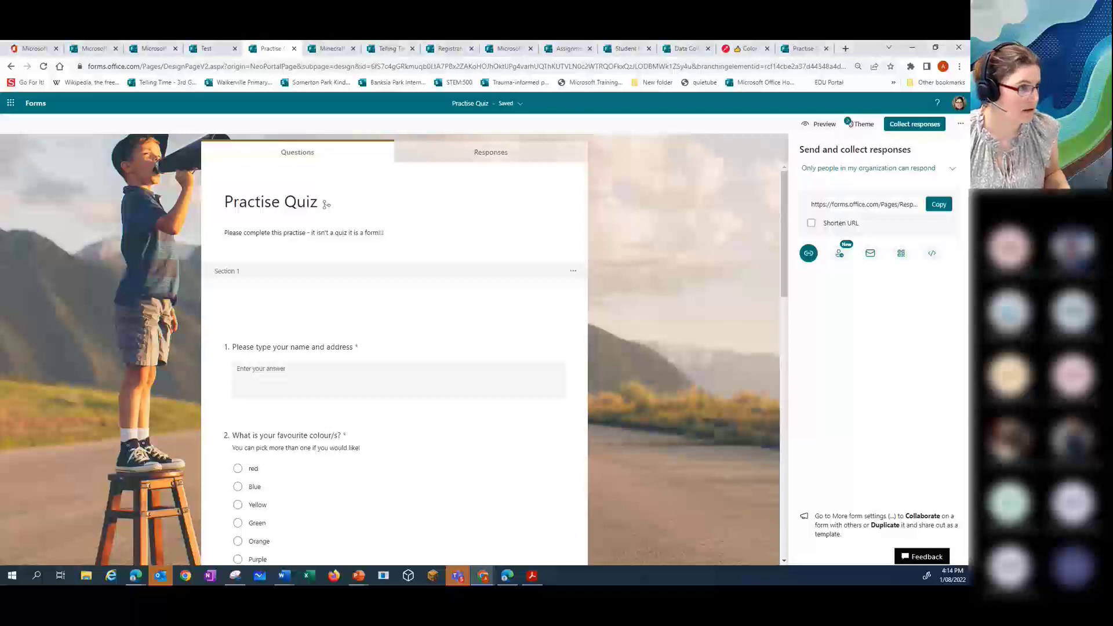
pyautogui.click(490, 153)
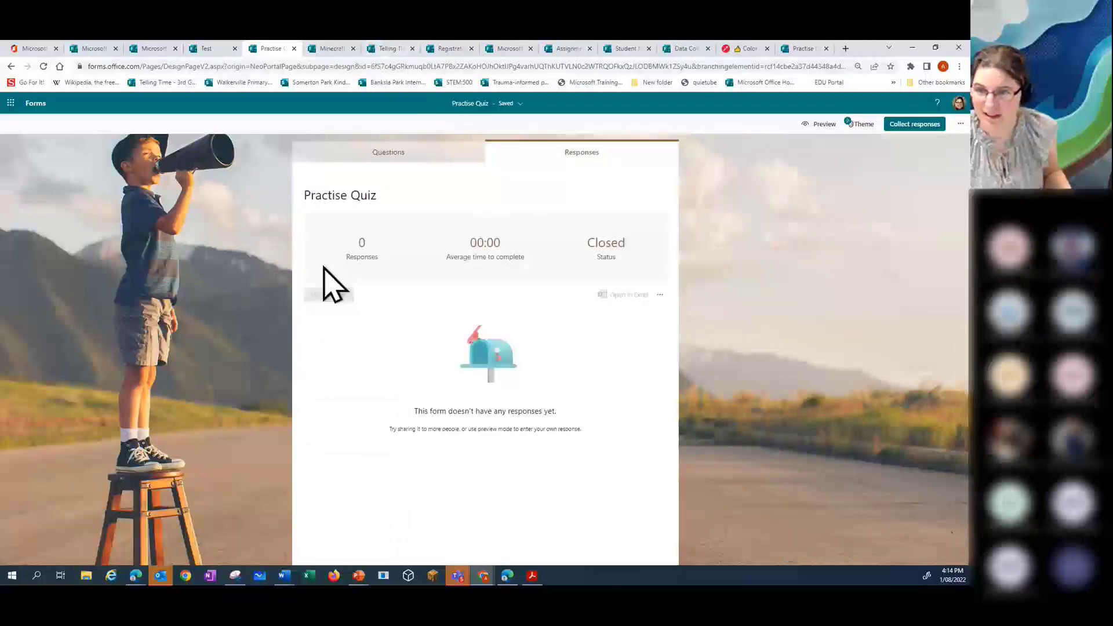
pyautogui.click(625, 48)
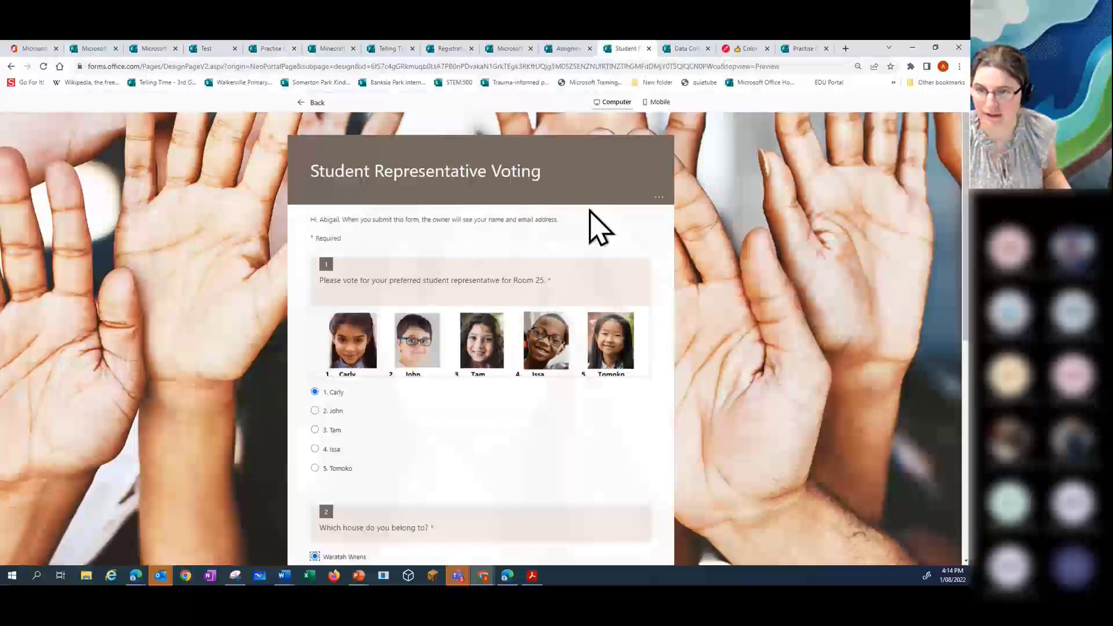
# Step: View the individual results of the Minecraft Education Edition: Teachers Academy Term 2, 2021 form and show its list of respondents
pyautogui.click(323, 49)
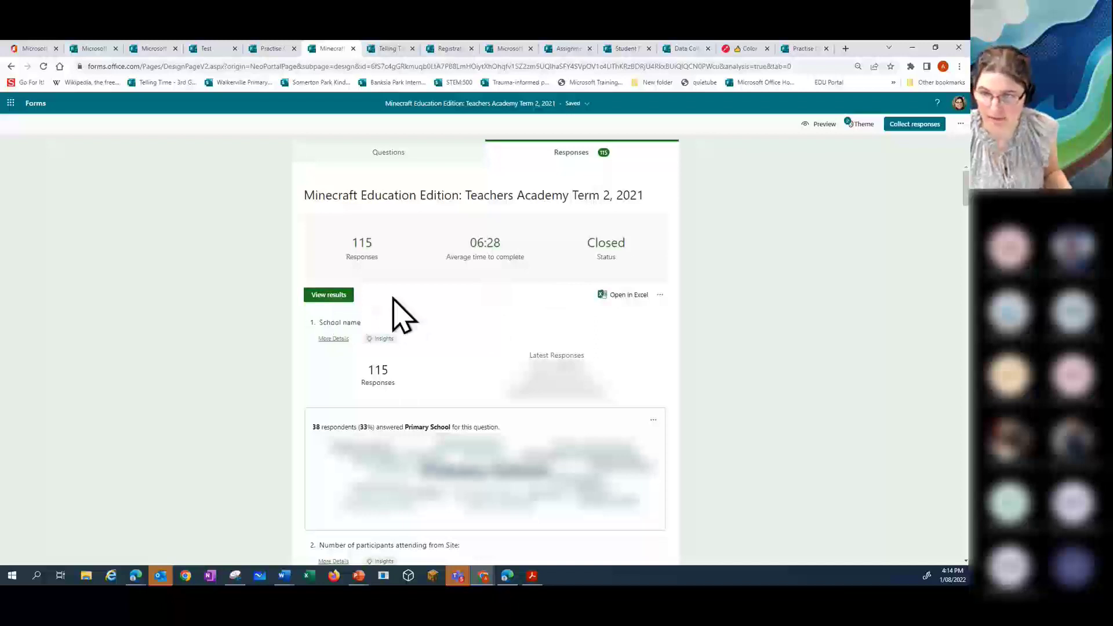
pyautogui.click(346, 300)
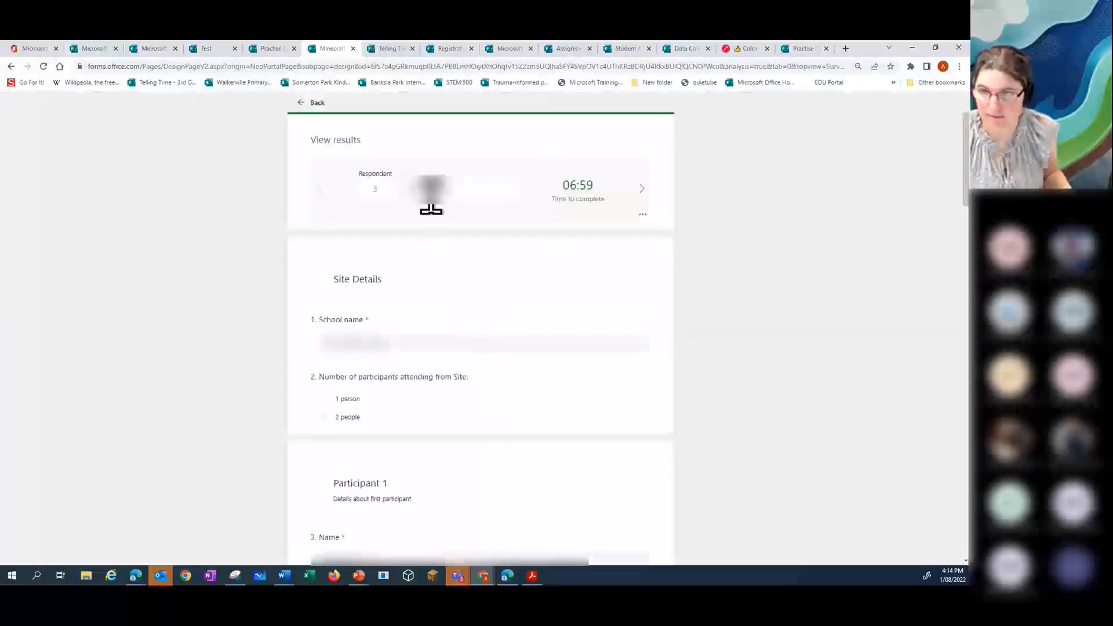
pyautogui.click(431, 197)
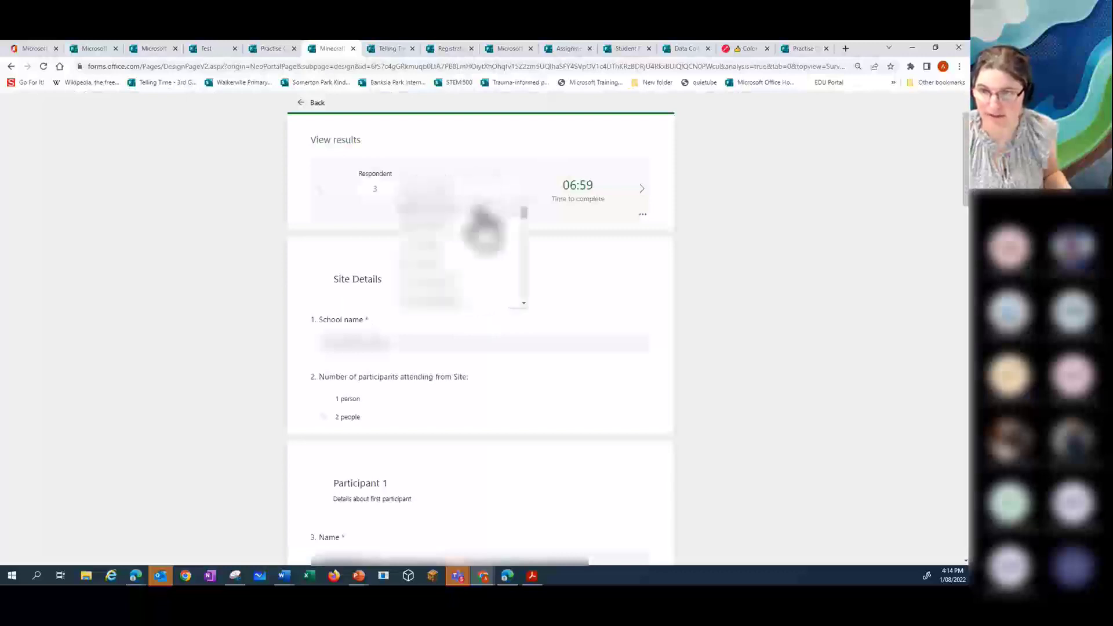
# Step: Open the print preview of the displayed individual response and look through its pages
pyautogui.click(642, 214)
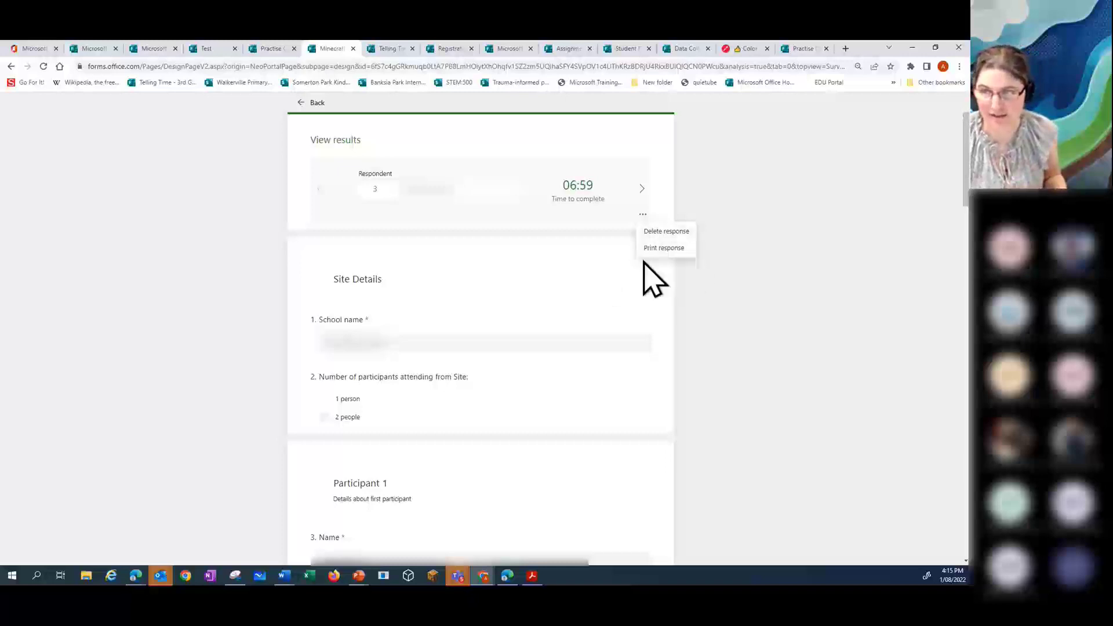
pyautogui.click(665, 249)
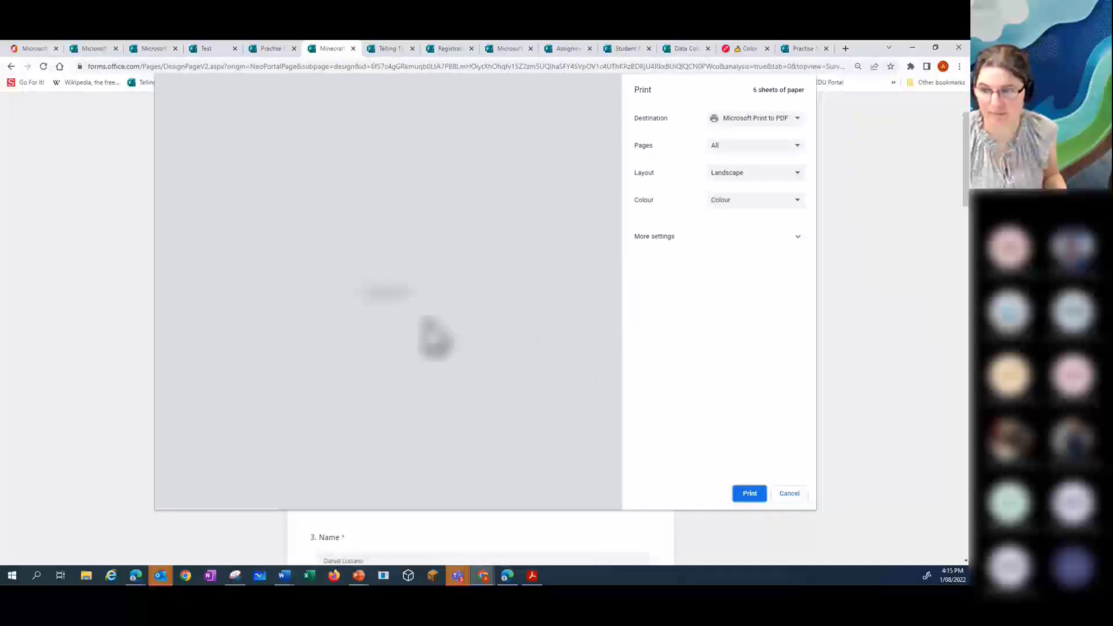
pyautogui.scroll(-10, 435, 339)
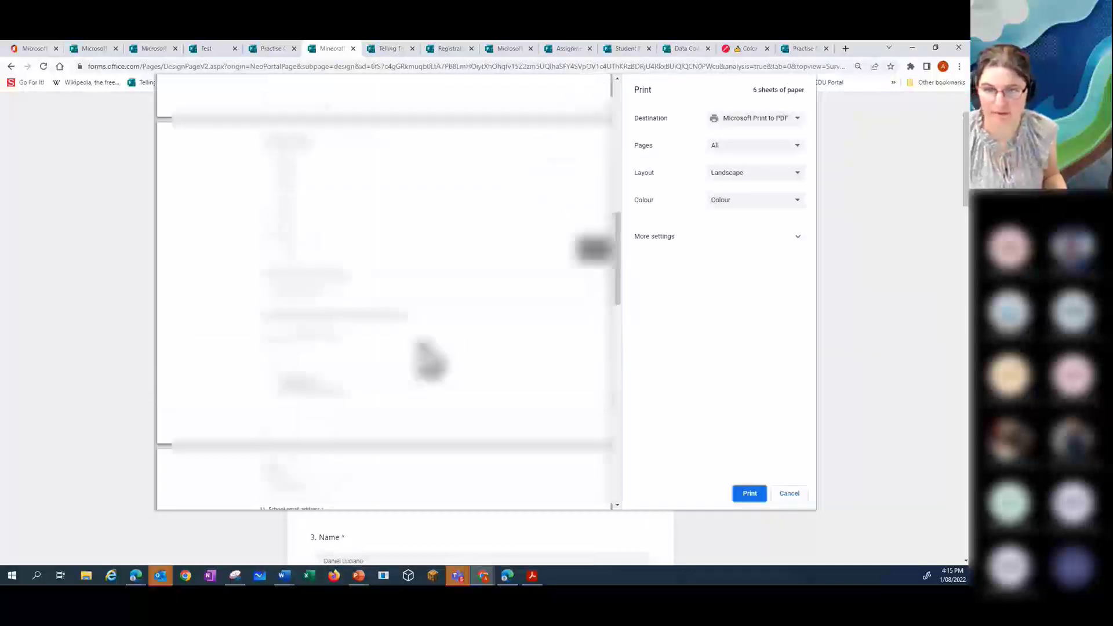
# Step: Look through the remaining pages of the individual response's print preview, close it and return to the form's responses overview
pyautogui.scroll(-3, 429, 357)
pyautogui.scroll(15, 429, 357)
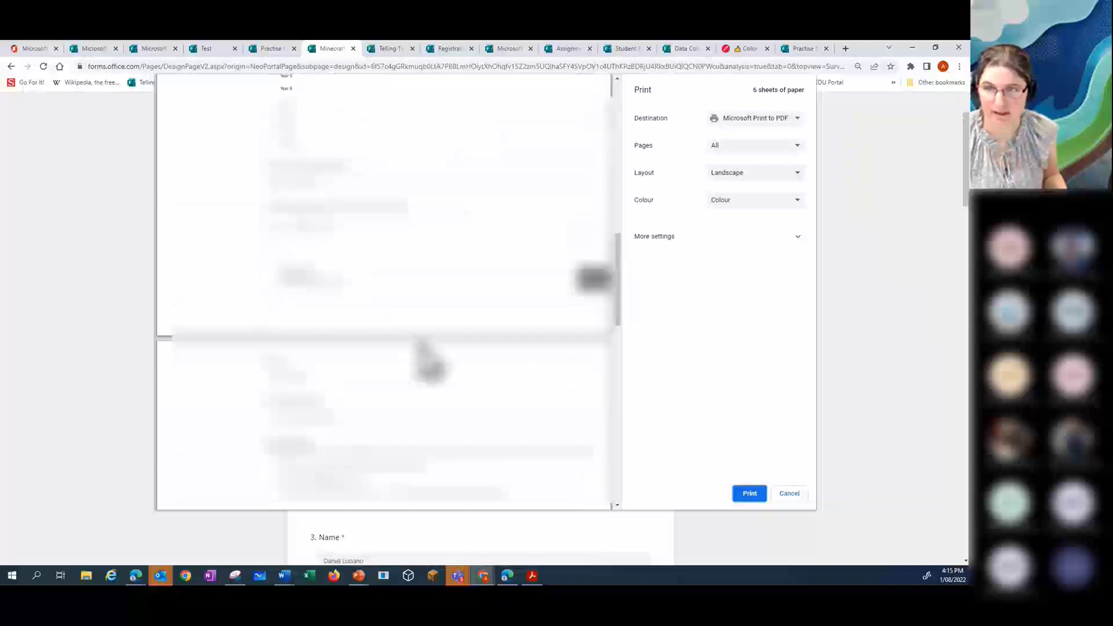
pyautogui.click(795, 494)
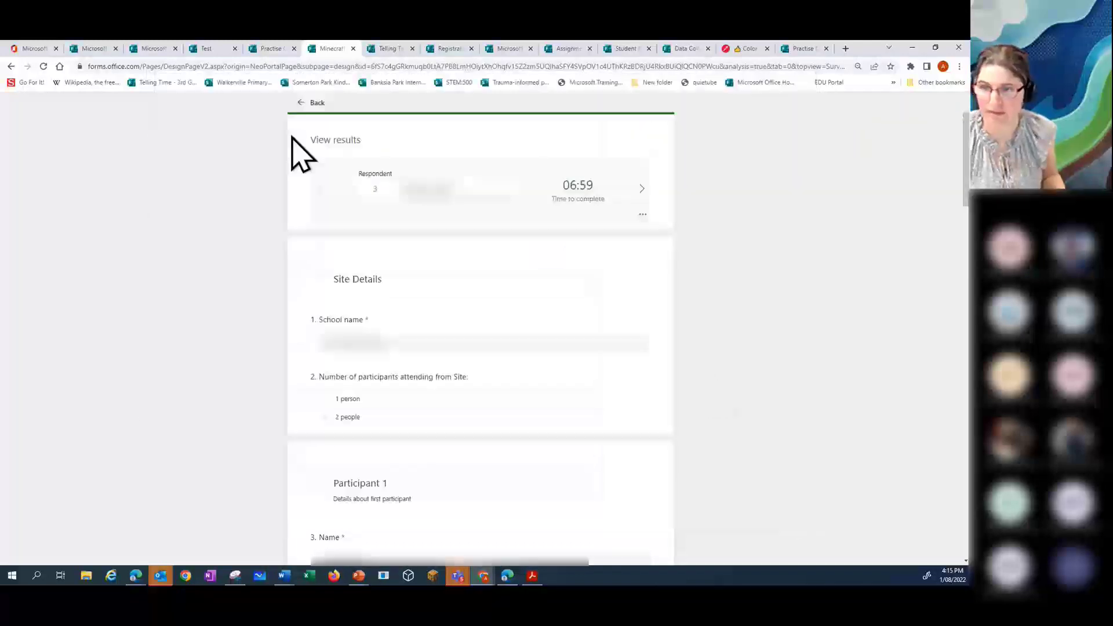
pyautogui.click(302, 103)
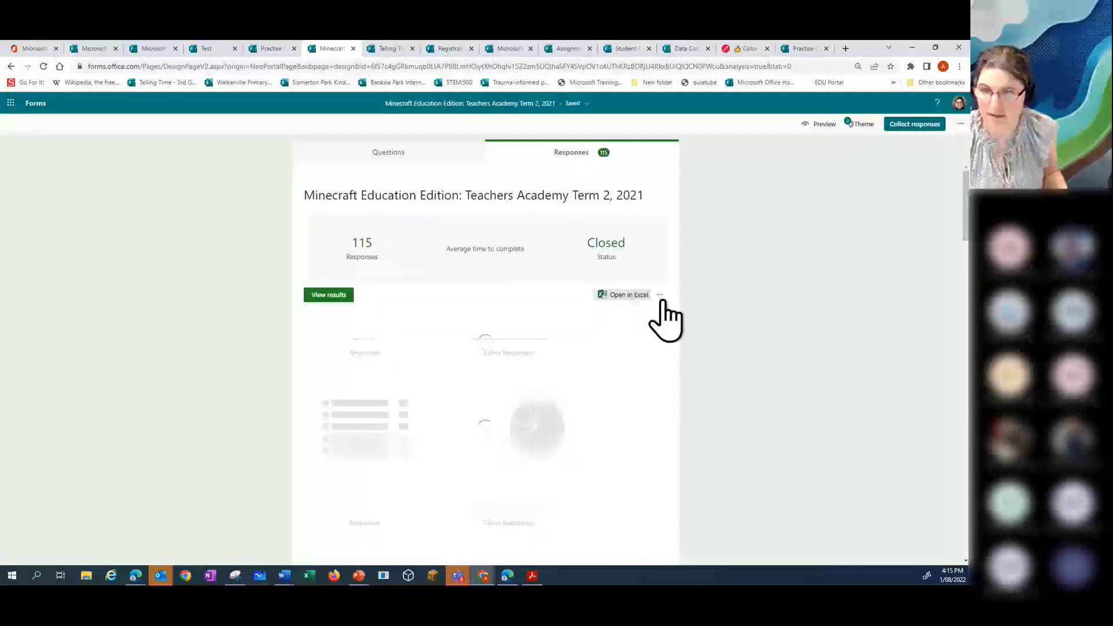
# Step: Open the print preview of the response summary, look through its pages and close it without printing
pyautogui.click(661, 296)
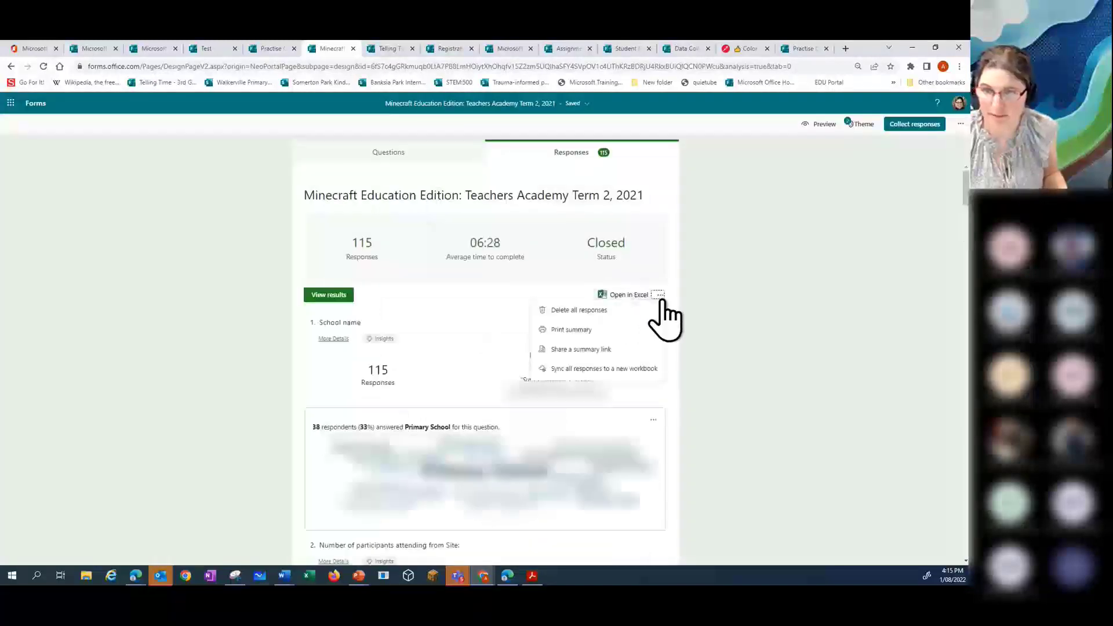
pyautogui.click(565, 332)
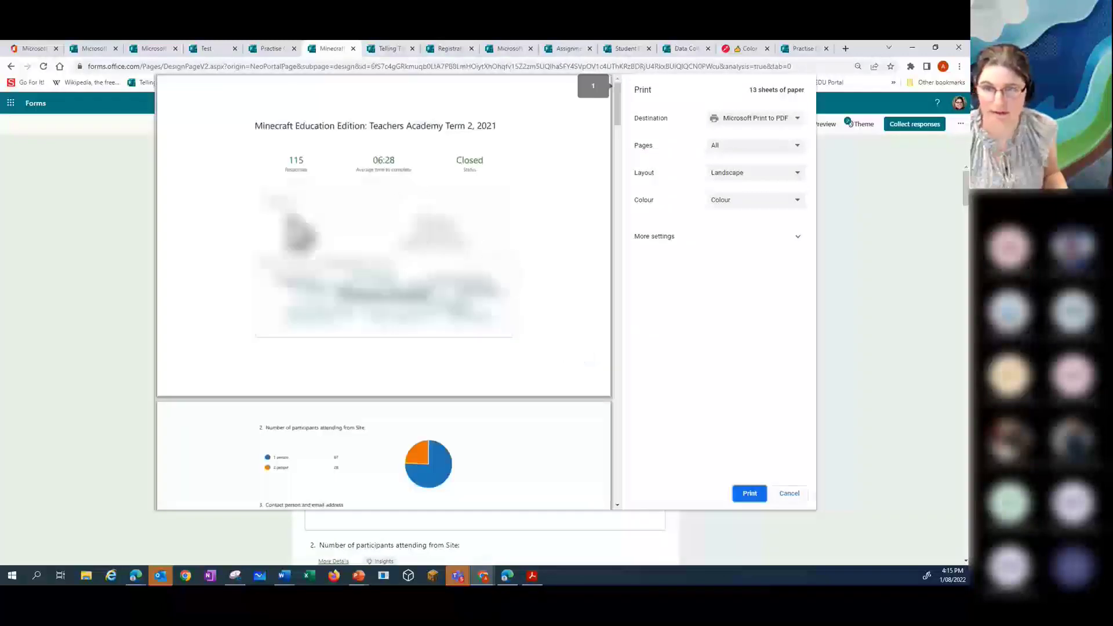
pyautogui.scroll(-15, 383, 290)
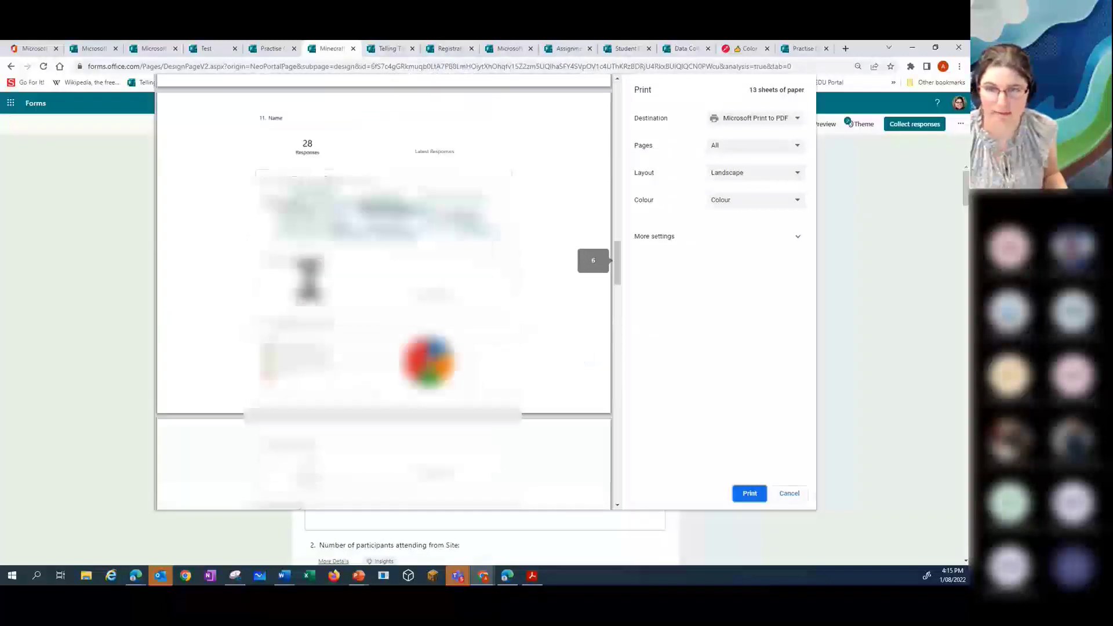
pyautogui.scroll(-10, 311, 282)
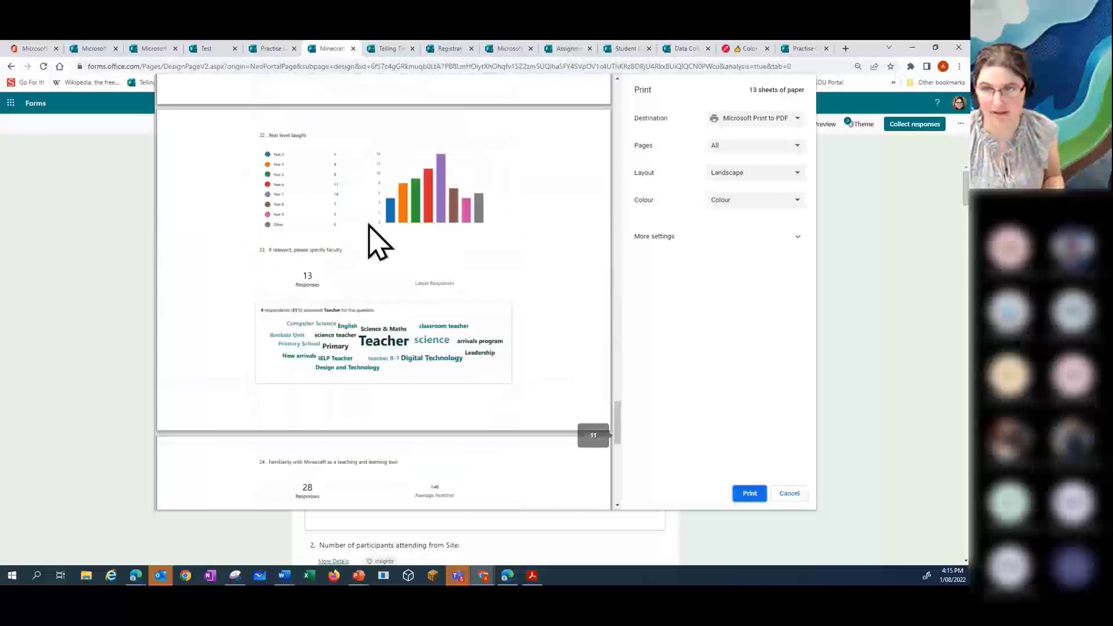
pyautogui.scroll(-6, 455, 333)
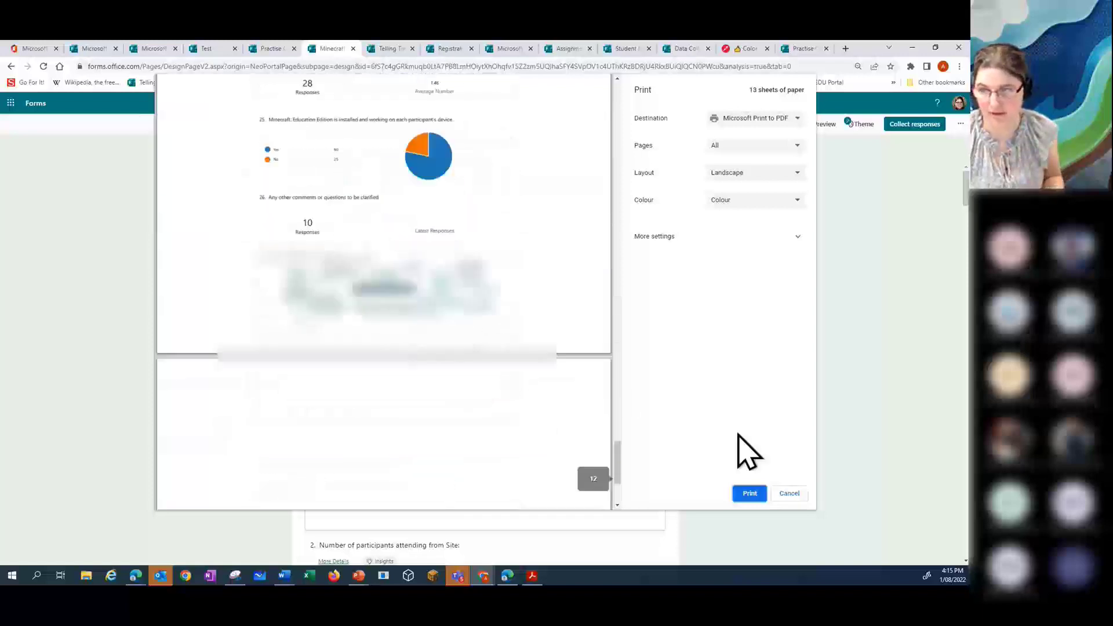
pyautogui.click(790, 493)
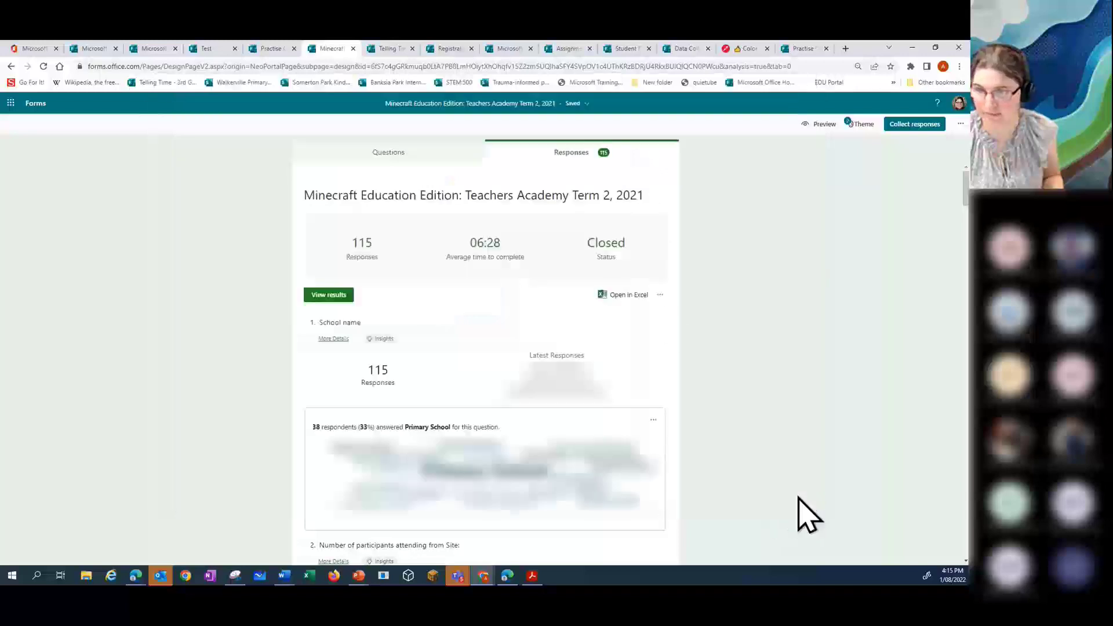
# Step: Open the form's responses in Excel, return to the form and generate a shareable link to the response summary
pyautogui.click(612, 297)
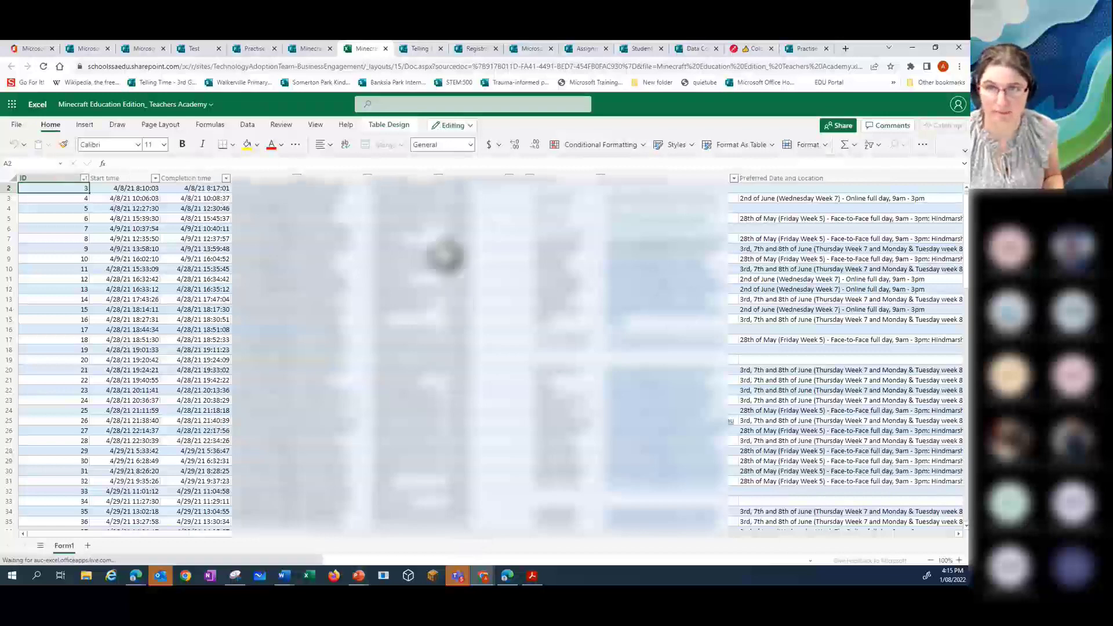
pyautogui.click(311, 48)
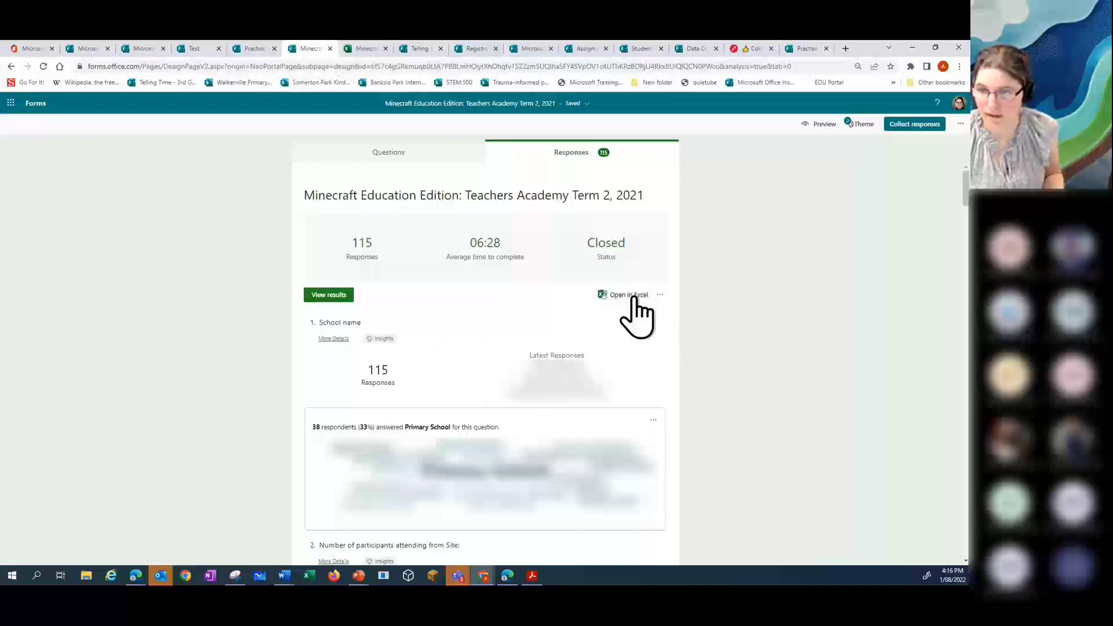
pyautogui.click(659, 295)
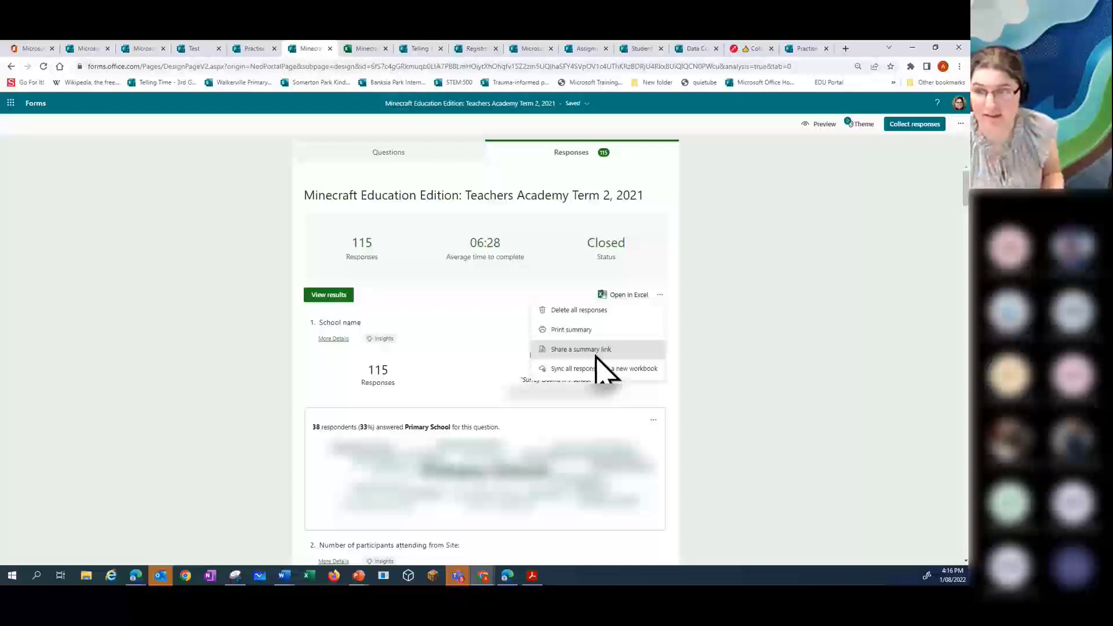
pyautogui.click(584, 350)
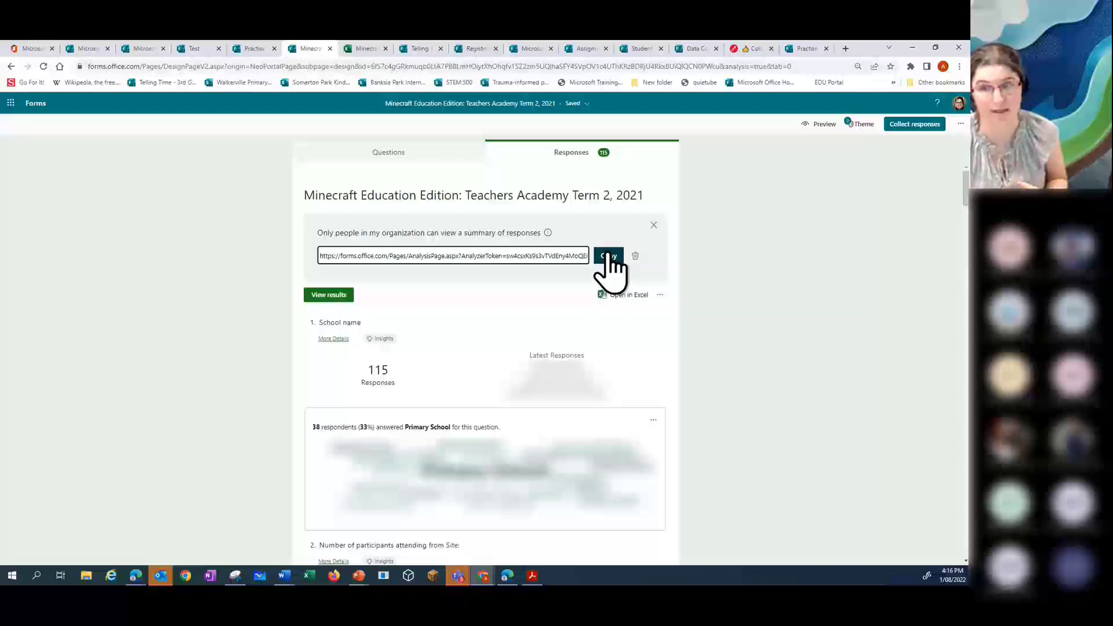
pyautogui.click(660, 295)
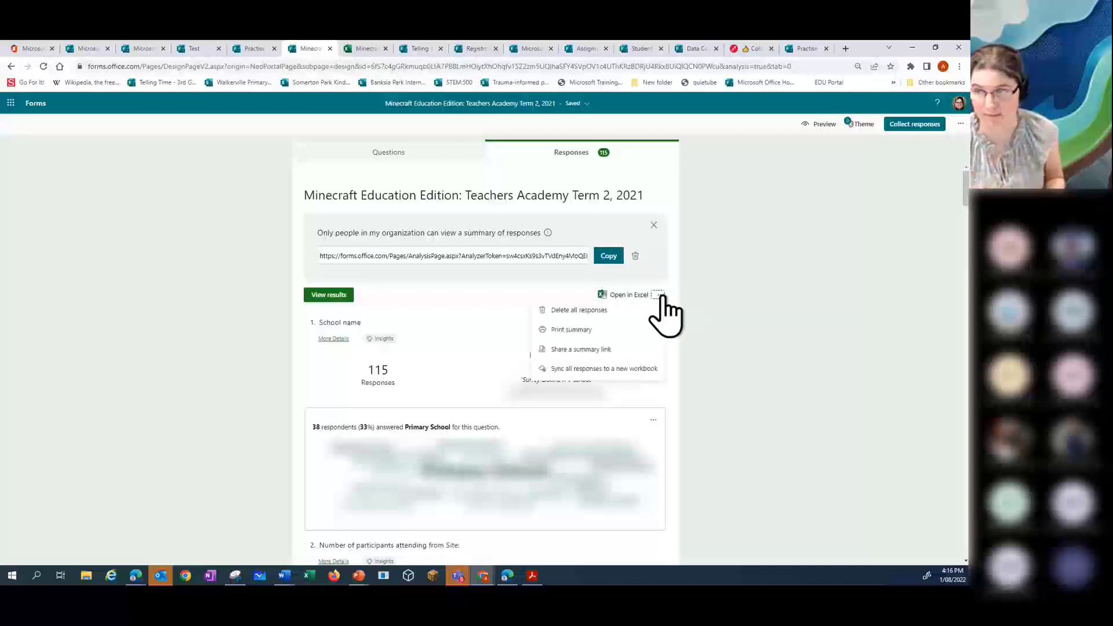
pyautogui.click(704, 360)
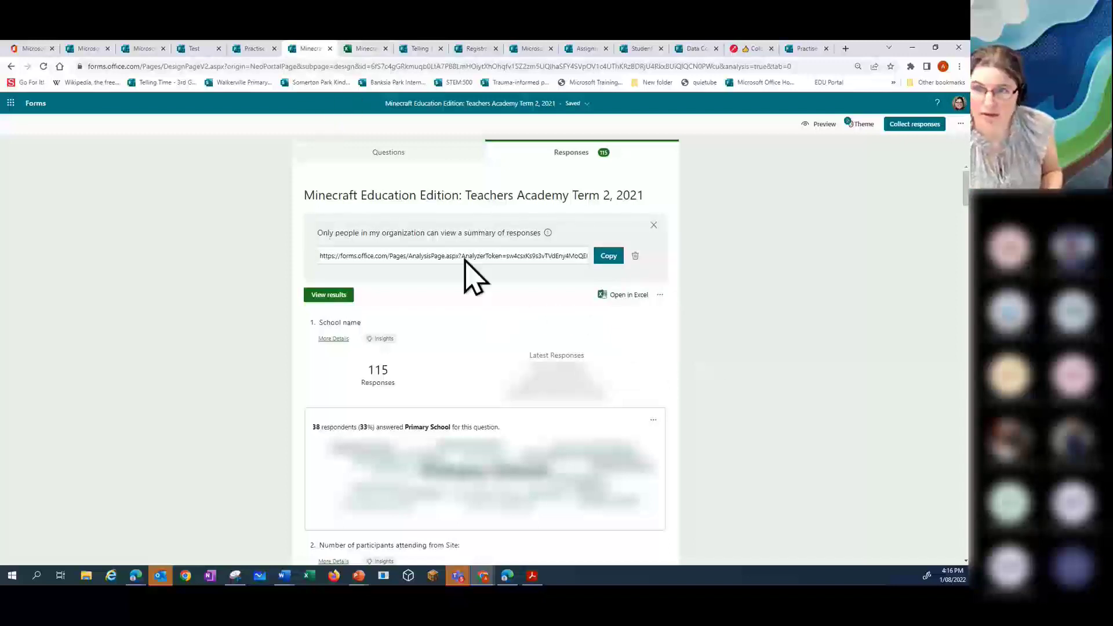
# Step: Return from the Test Class group forms to the Forms home page and create a new quiz
pyautogui.click(86, 48)
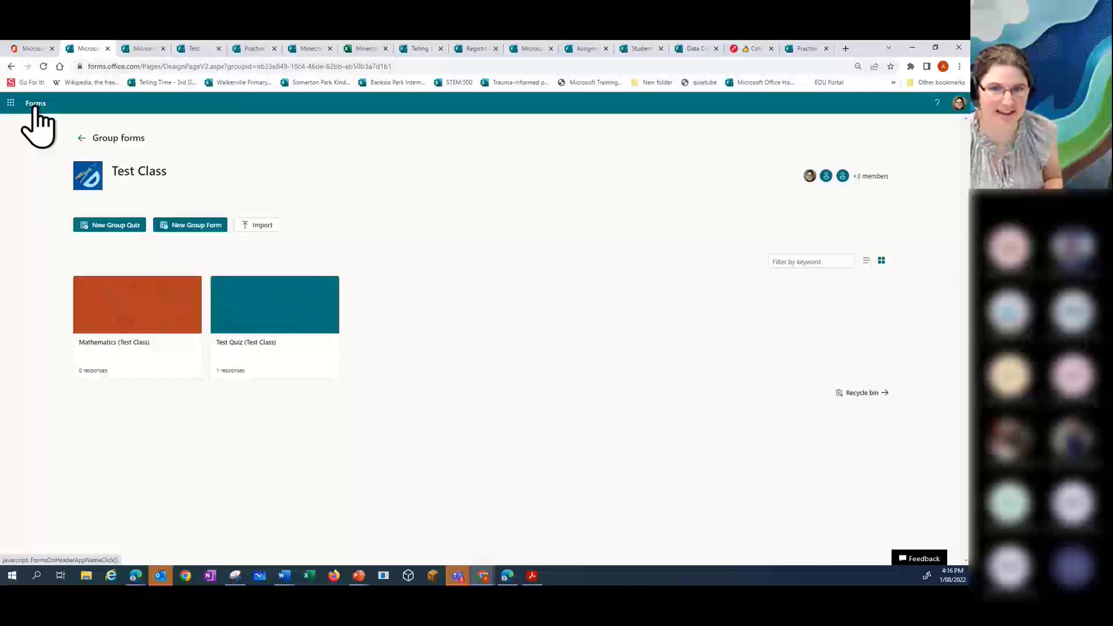
pyautogui.click(82, 139)
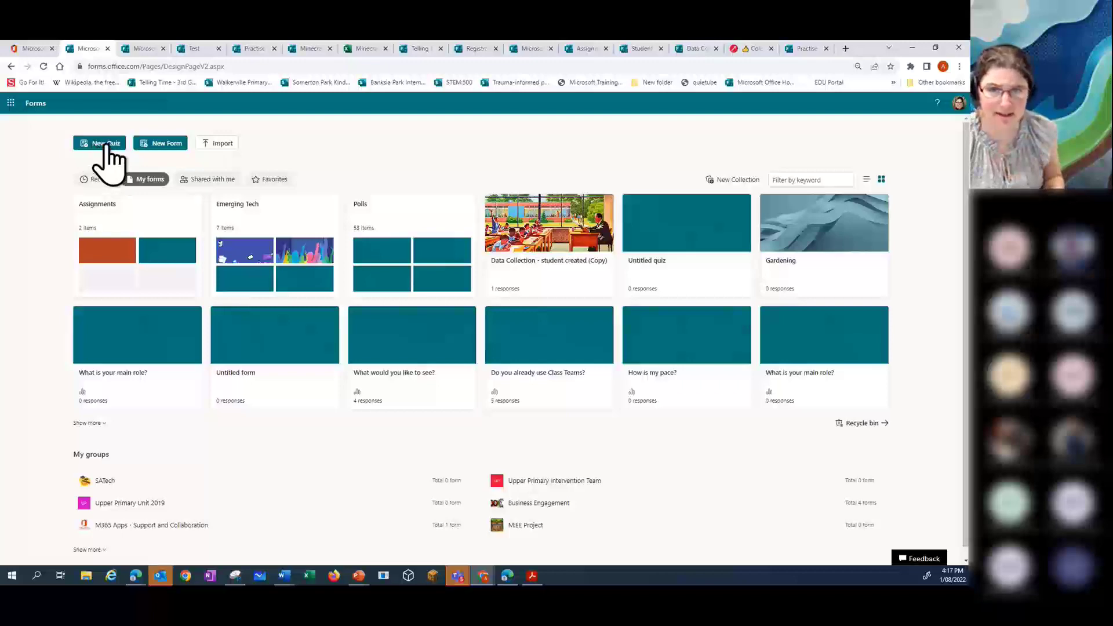
pyautogui.click(106, 145)
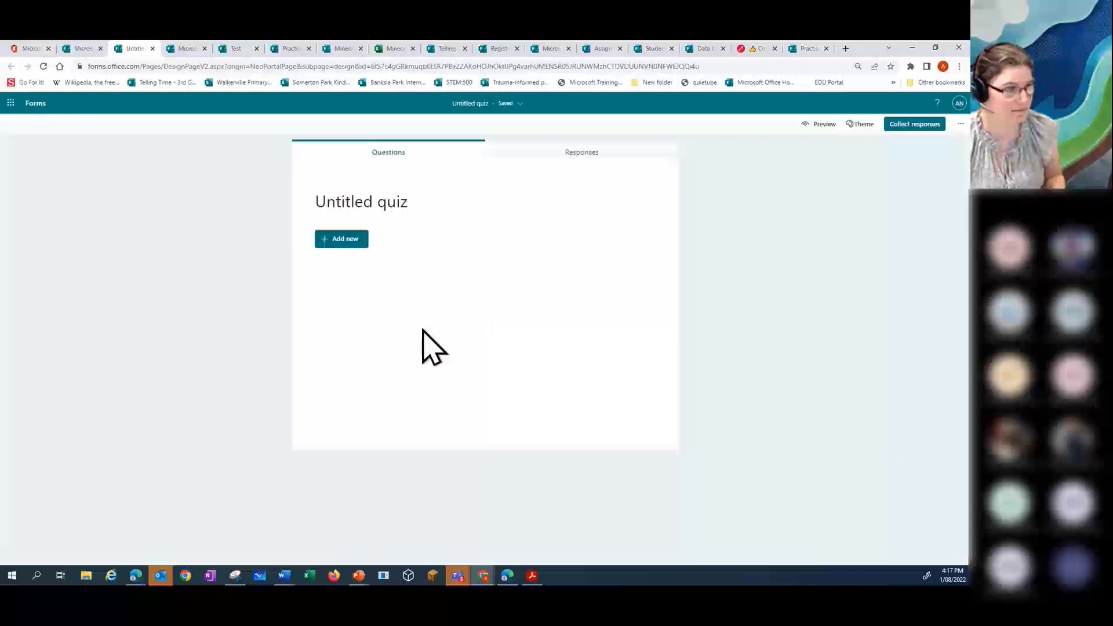
# Step: Add a choice question "Is it raining?" with the suggested options Yes, No and Maybe, and mark Yes as the correct answer
pyautogui.click(351, 243)
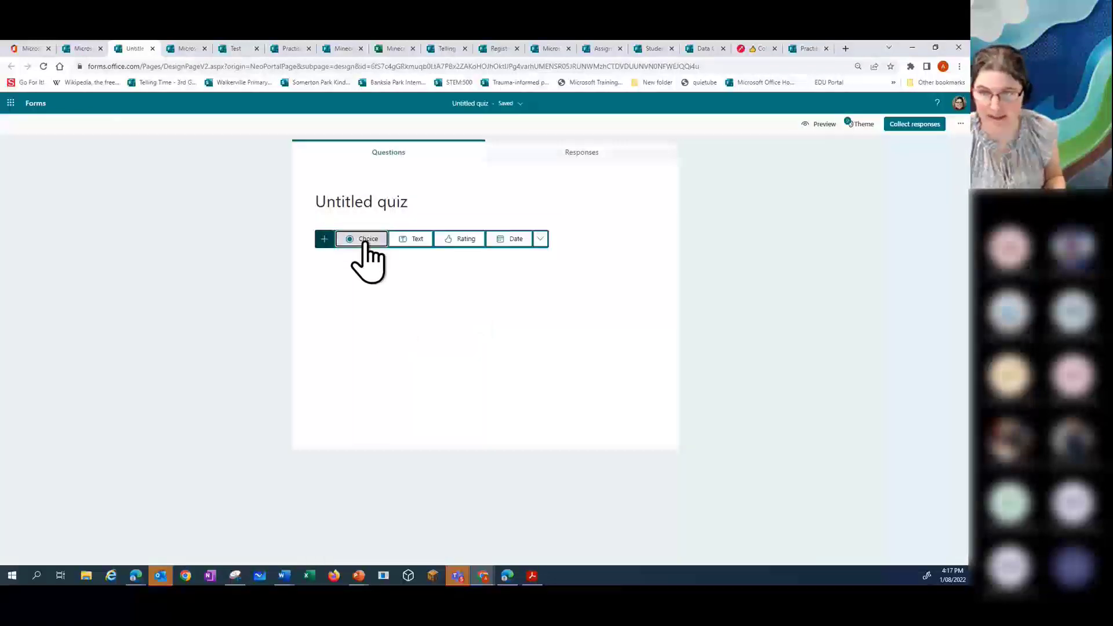
pyautogui.click(368, 240)
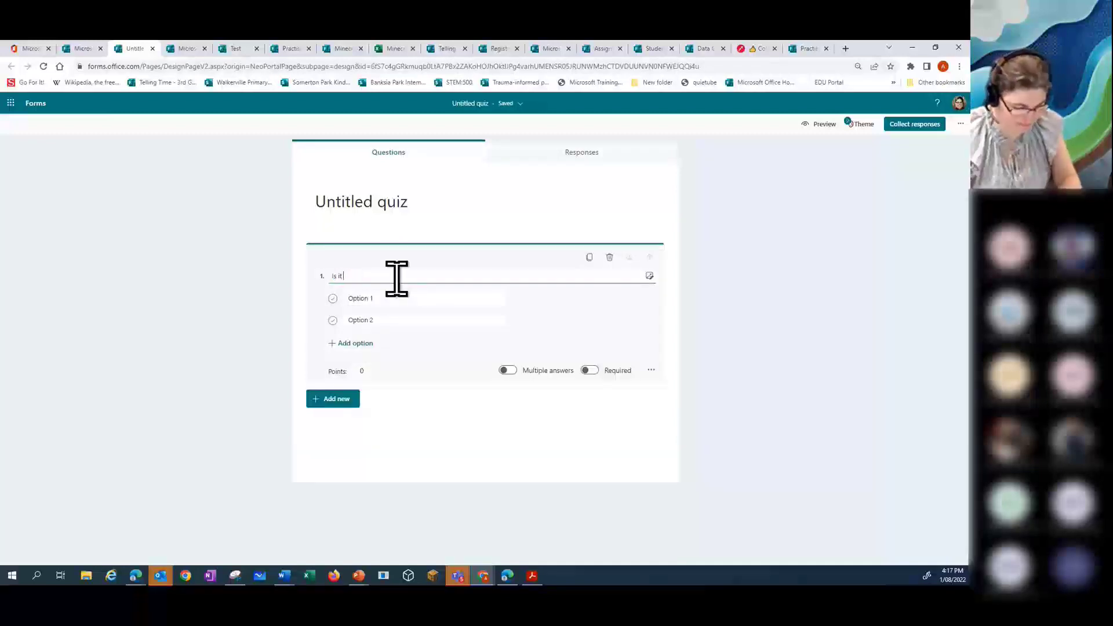
pyautogui.write('Is it raining?')
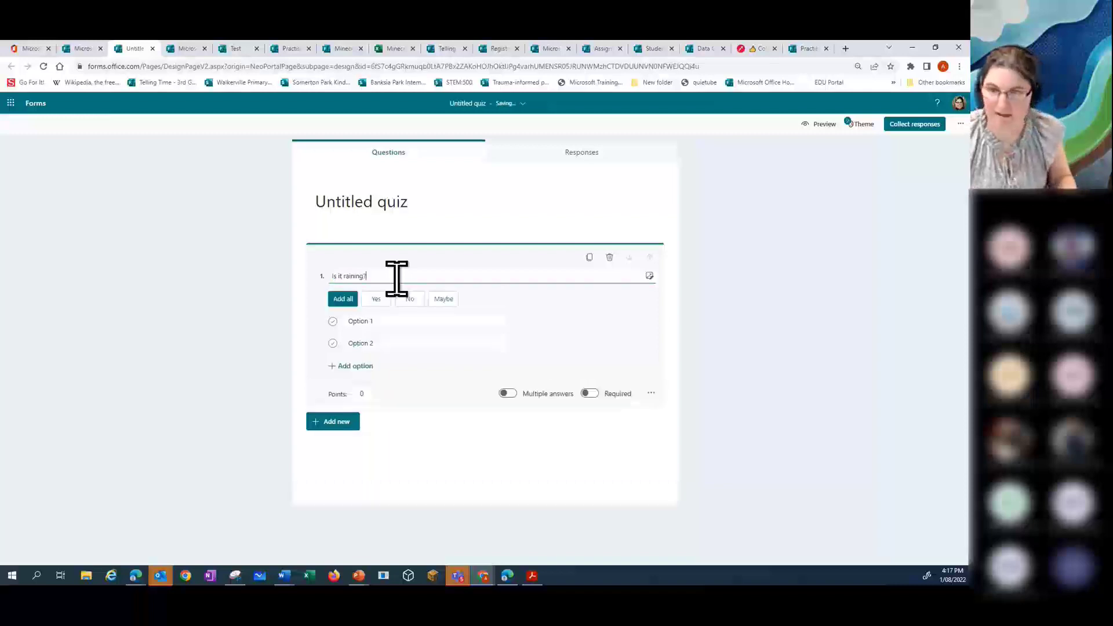
pyautogui.click(343, 298)
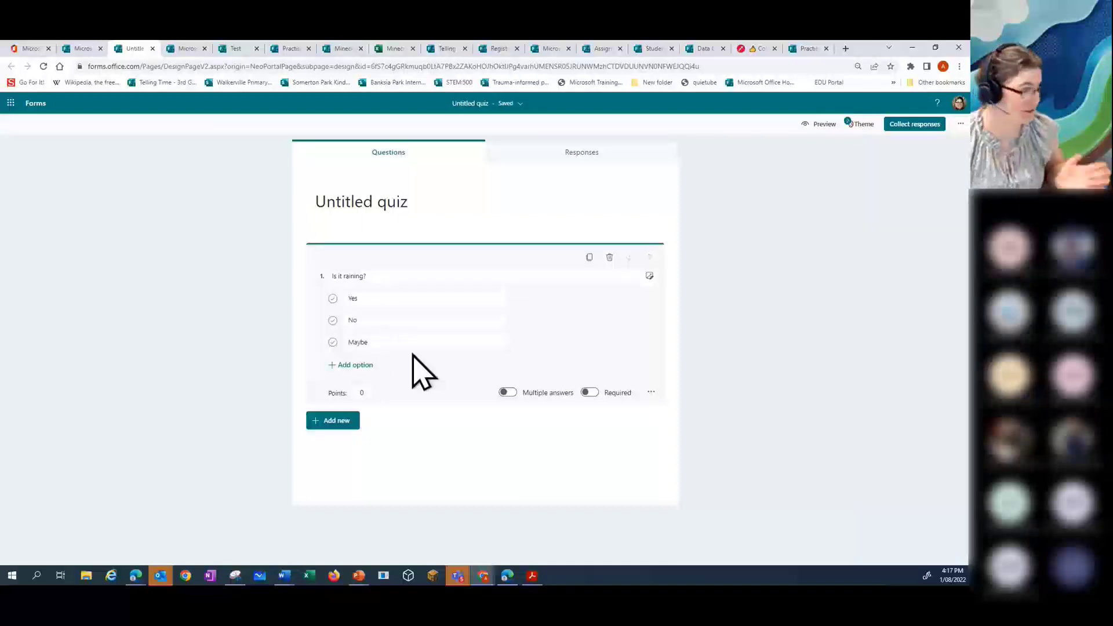
pyautogui.click(333, 299)
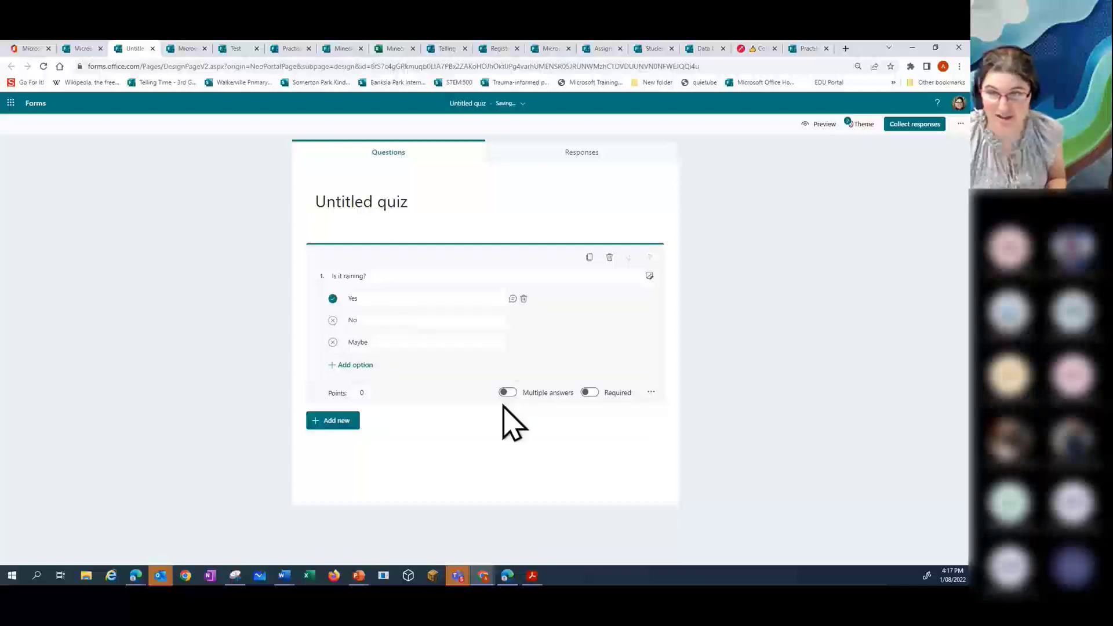
# Step: Add the feedback message "Check outside - it isn't." for respondents who choose the No option
pyautogui.click(512, 321)
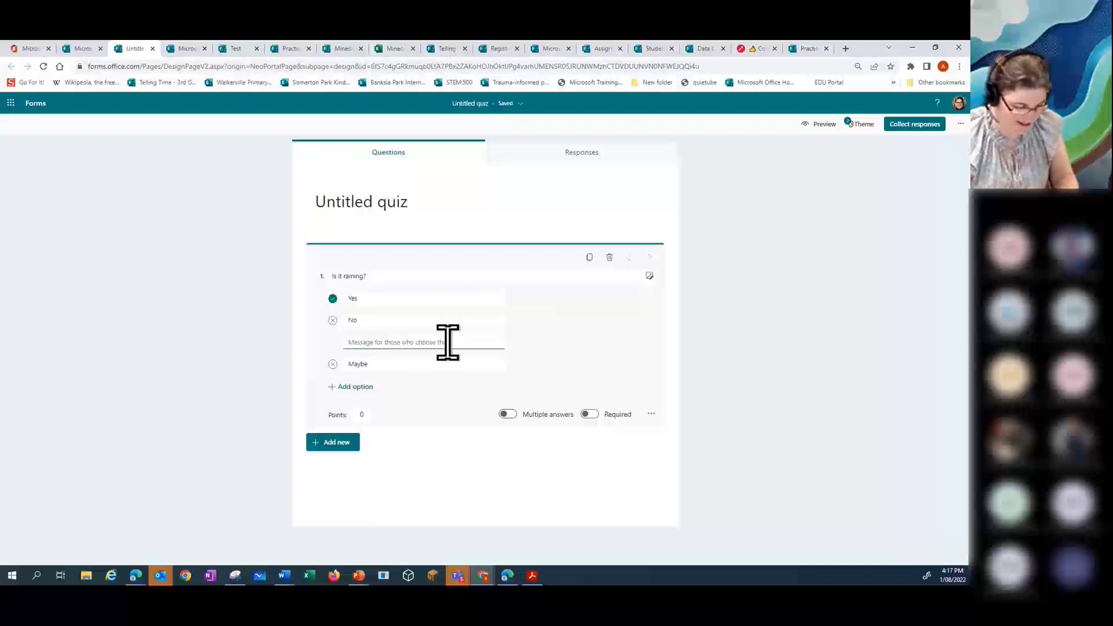
pyautogui.write('H')
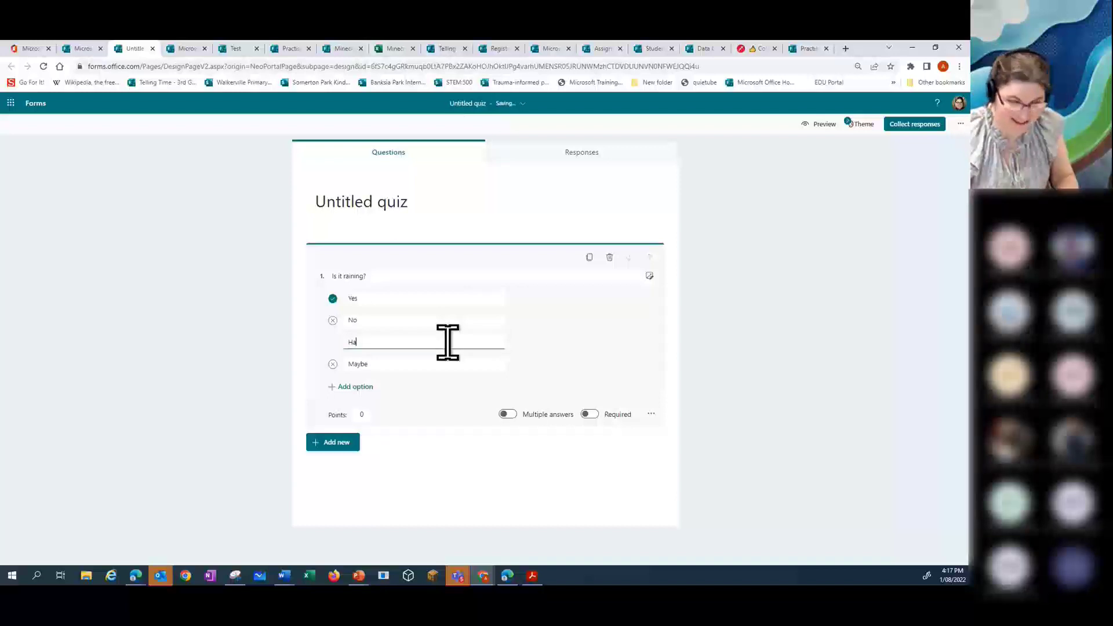
pyautogui.press('BackSpace')
pyautogui.write("Check outside - it isn't")
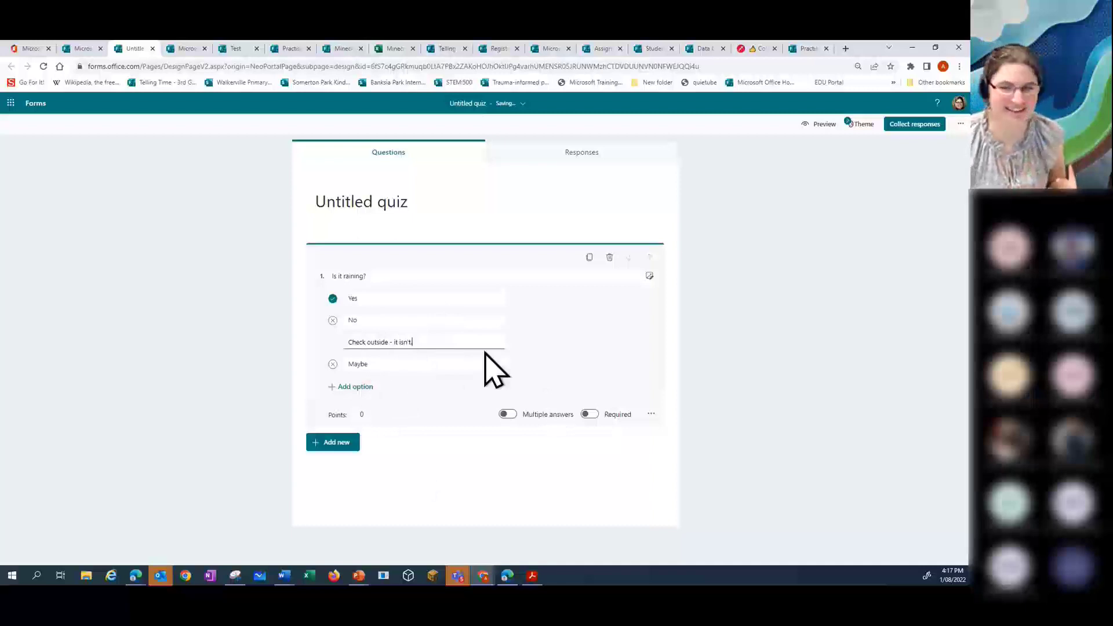
pyautogui.click(603, 343)
pyautogui.moveTo(503, 362)
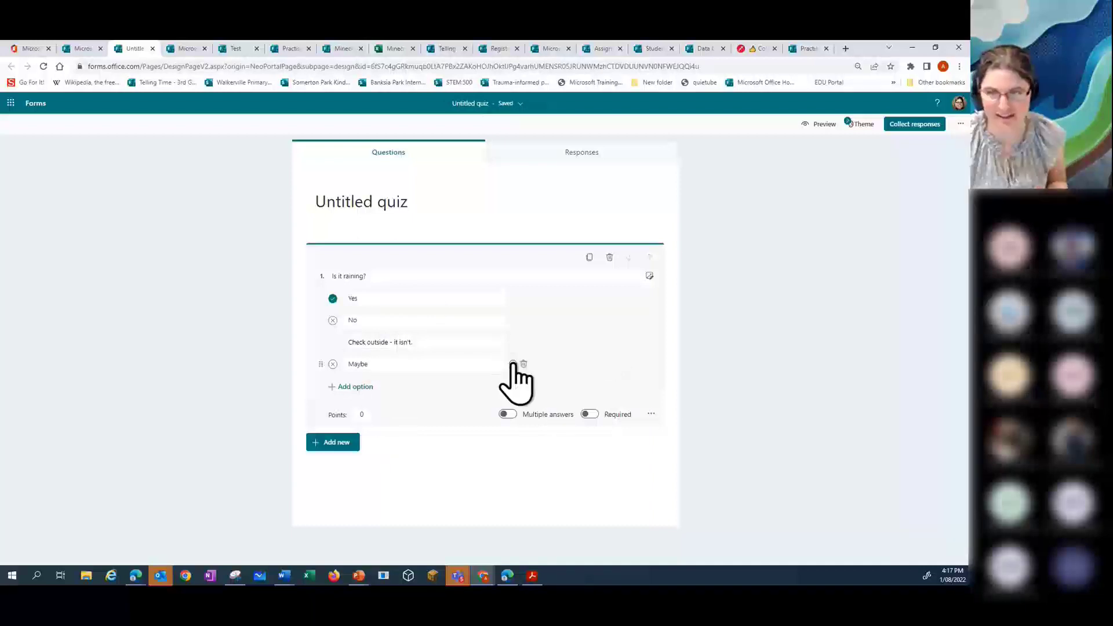
# Step: Set the question's points to 10, and switch its multiple answers setting on and back off
pyautogui.click(423, 319)
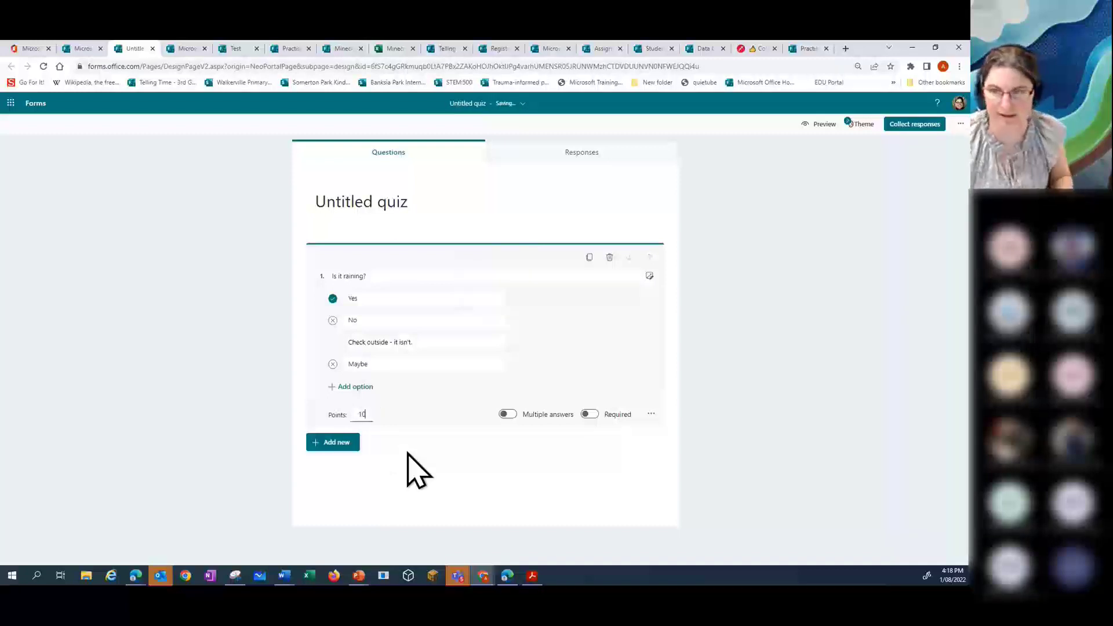
pyautogui.click(609, 351)
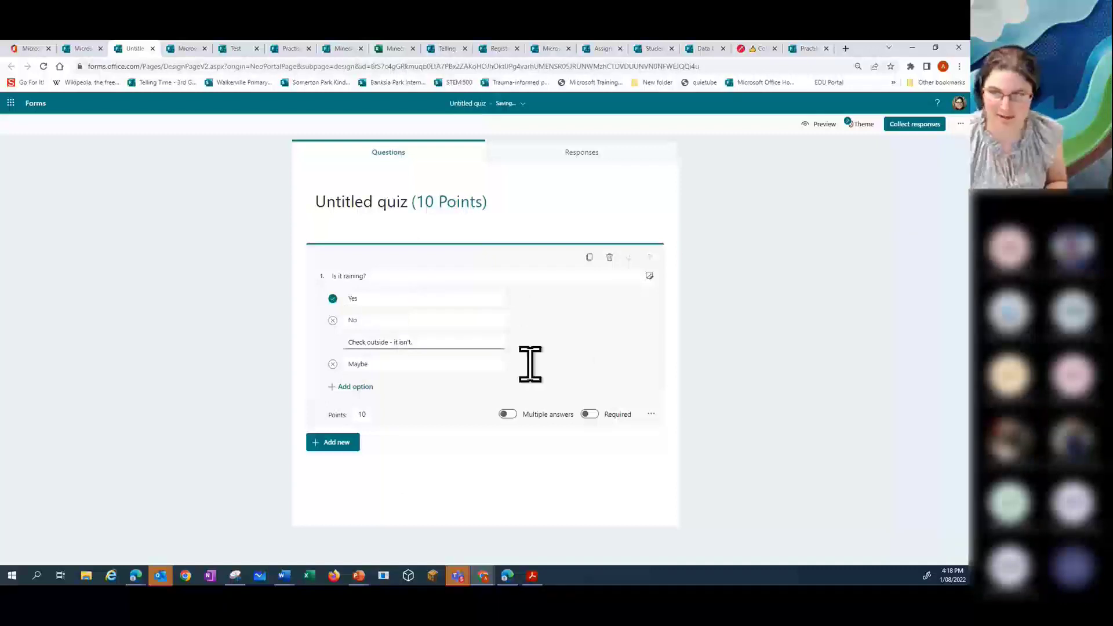
pyautogui.click(512, 415)
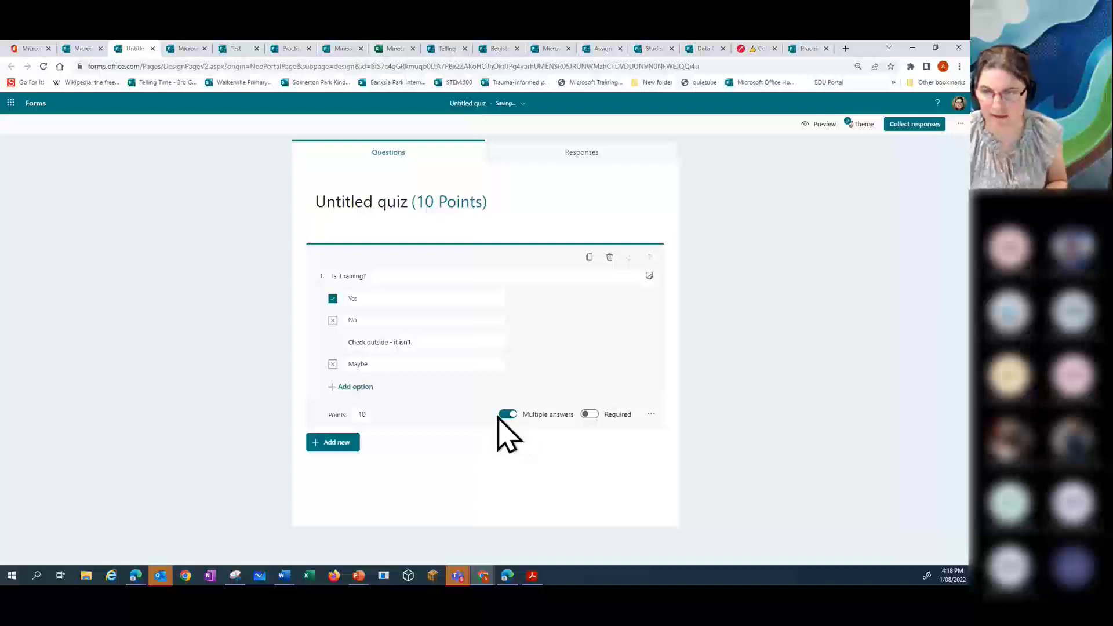
pyautogui.click(503, 415)
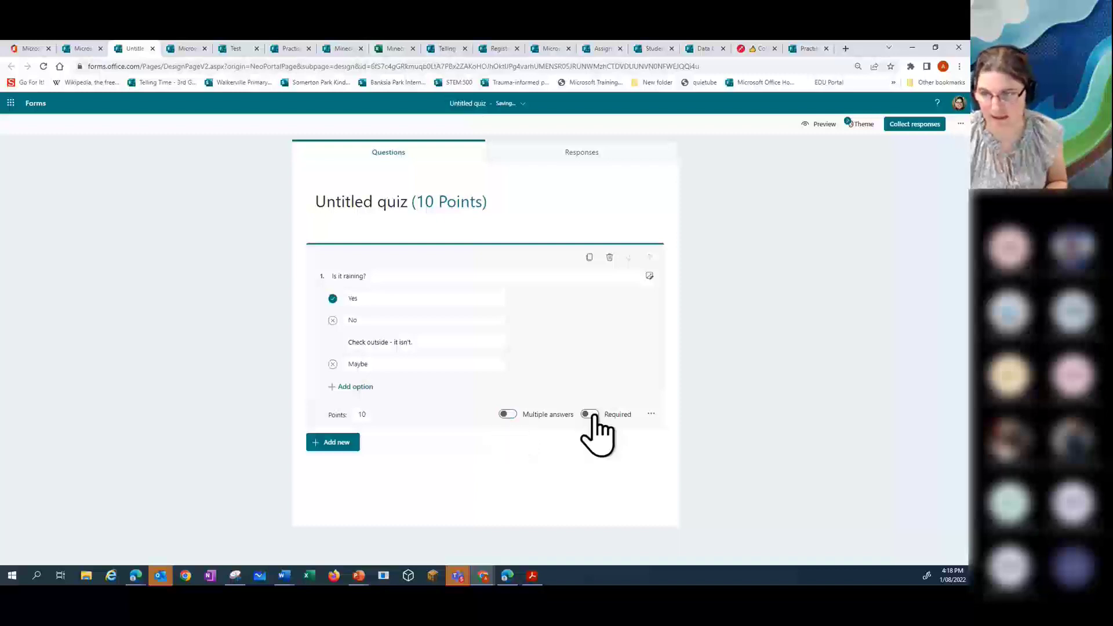
# Step: Add a second choice question to the quiz and enable Math for it
pyautogui.click(331, 443)
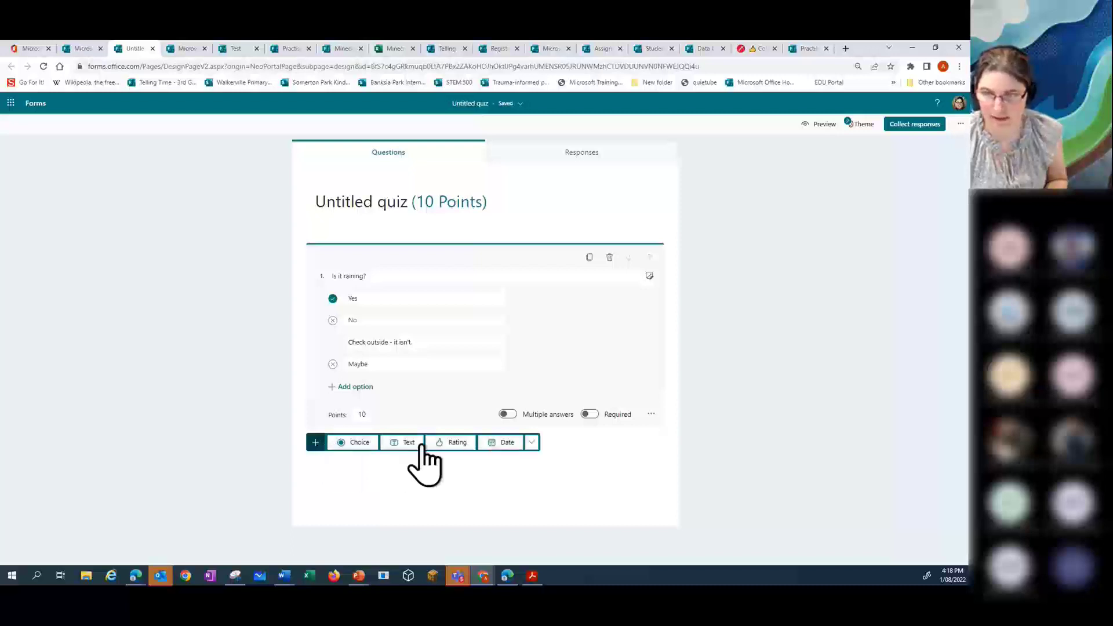
pyautogui.click(359, 443)
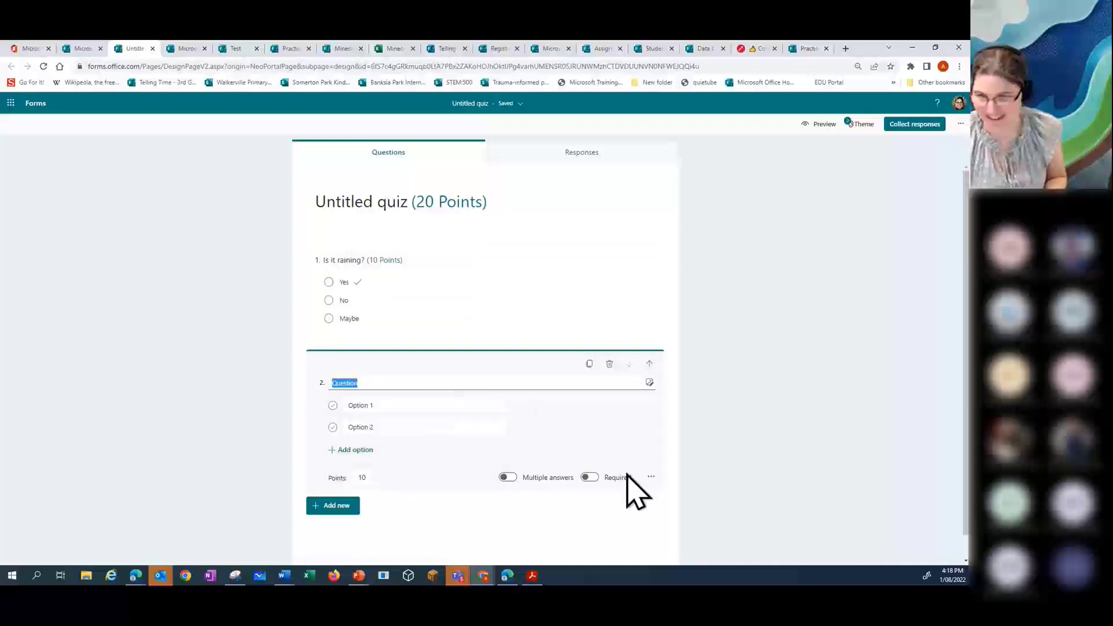
pyautogui.click(650, 477)
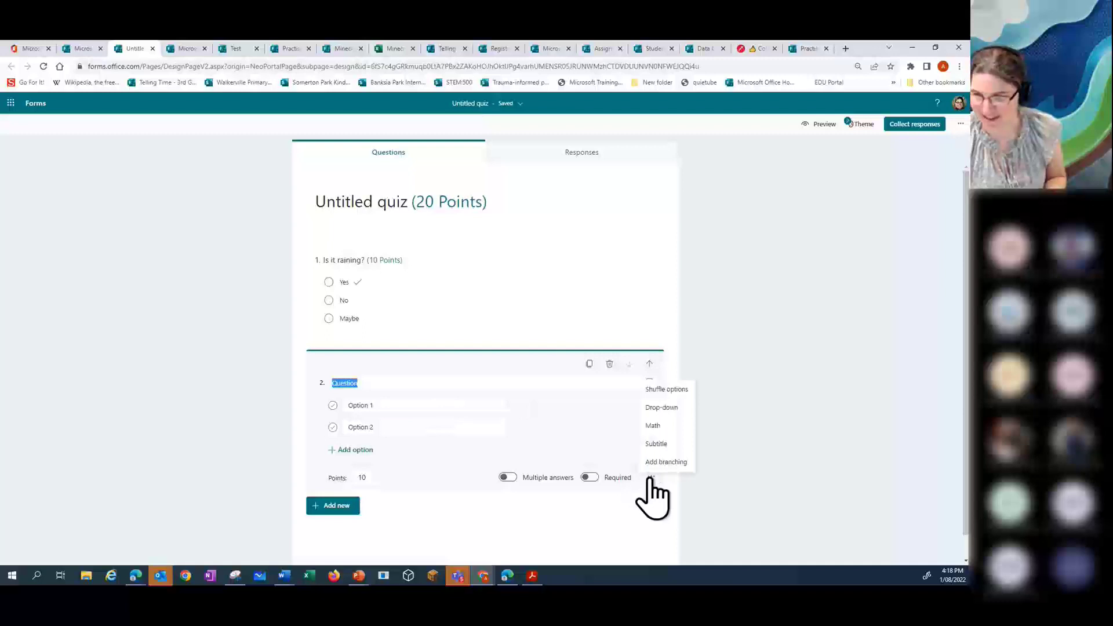
pyautogui.click(660, 427)
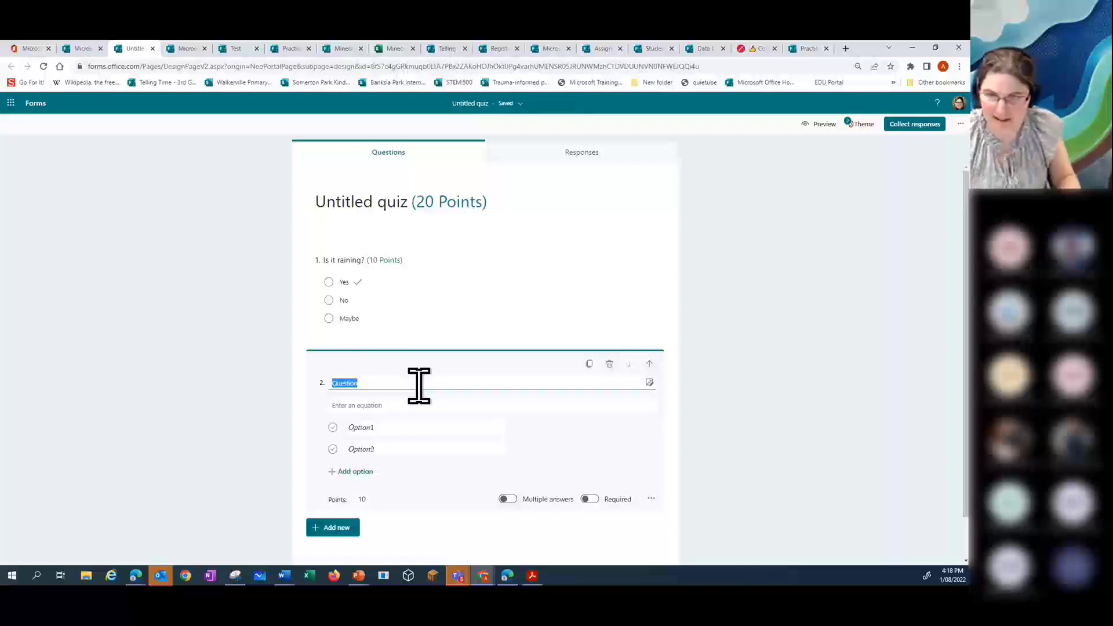
pyautogui.moveTo(377, 381); pyautogui.dragTo(323, 384)
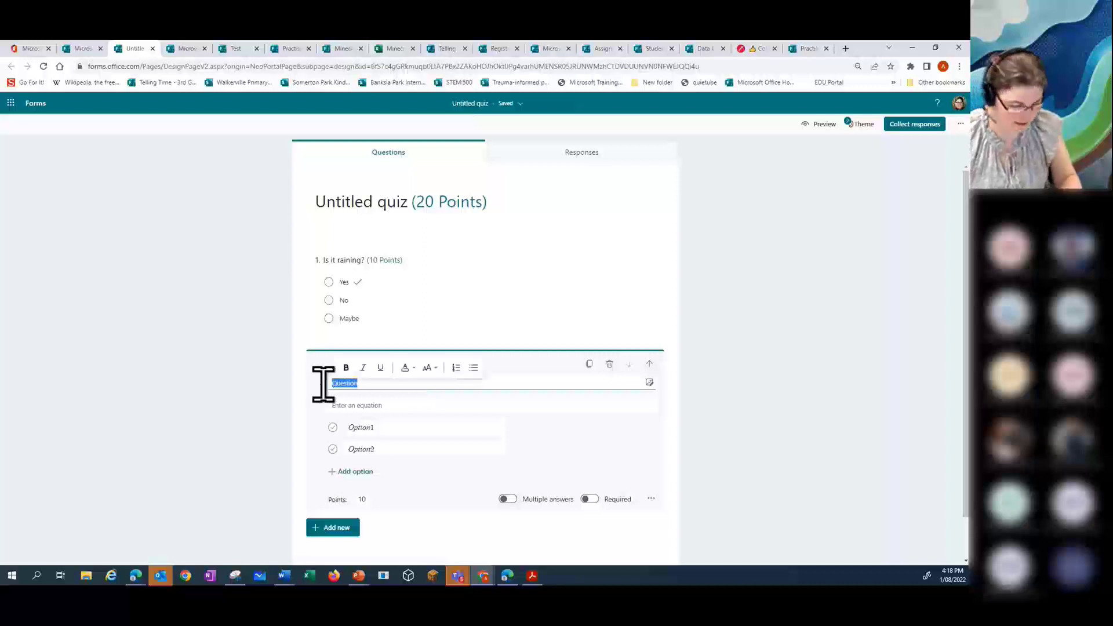
pyautogui.write('5x + 3 = y')
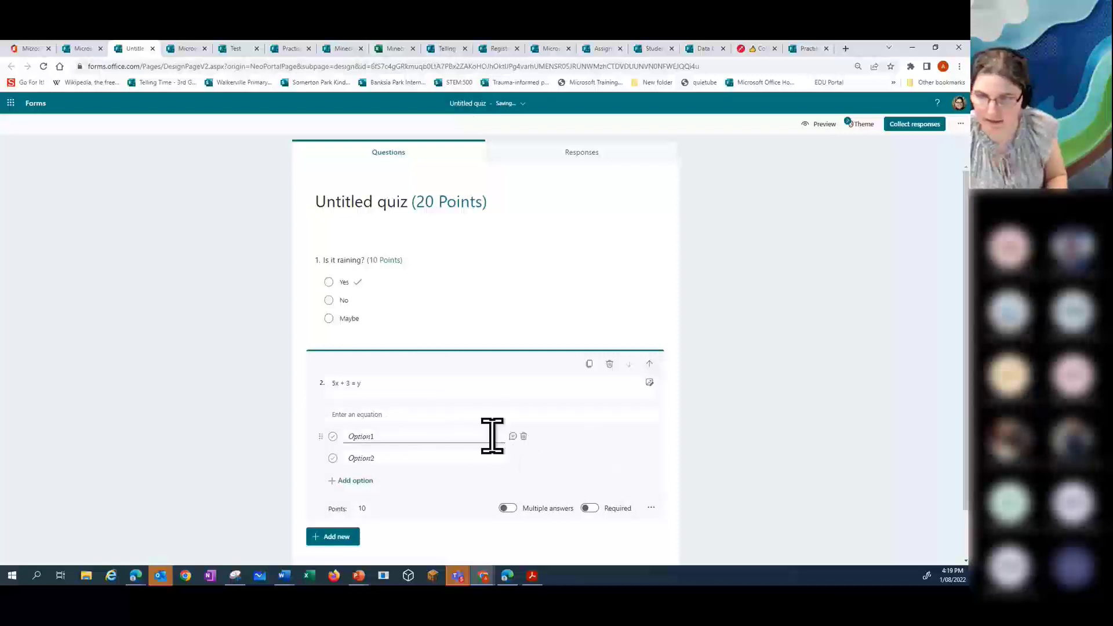
pyautogui.click(492, 436)
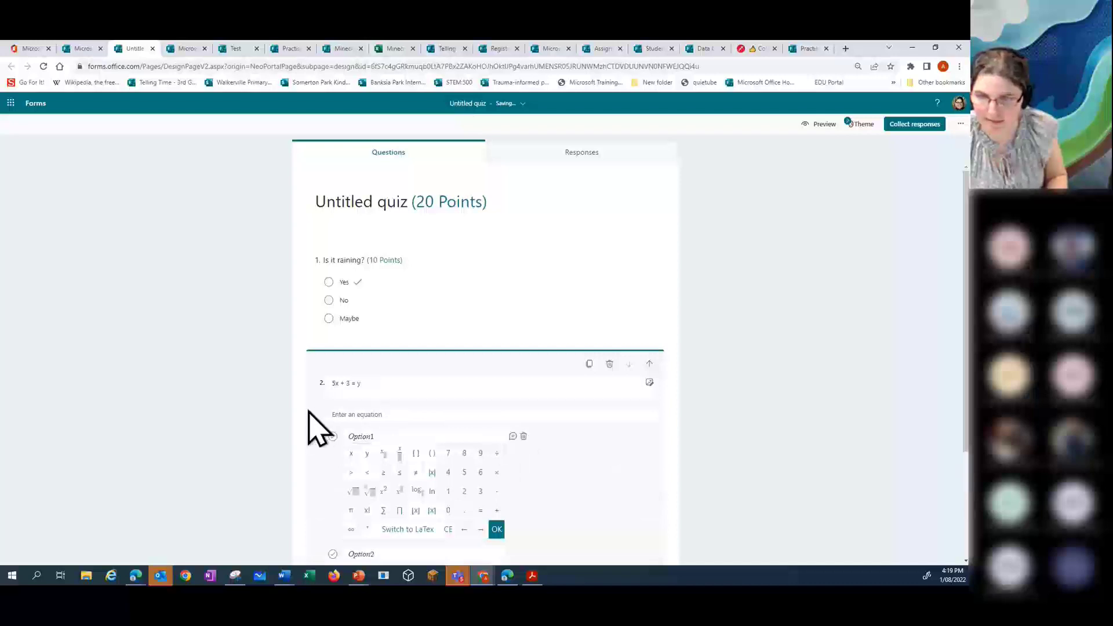
pyautogui.click(376, 414)
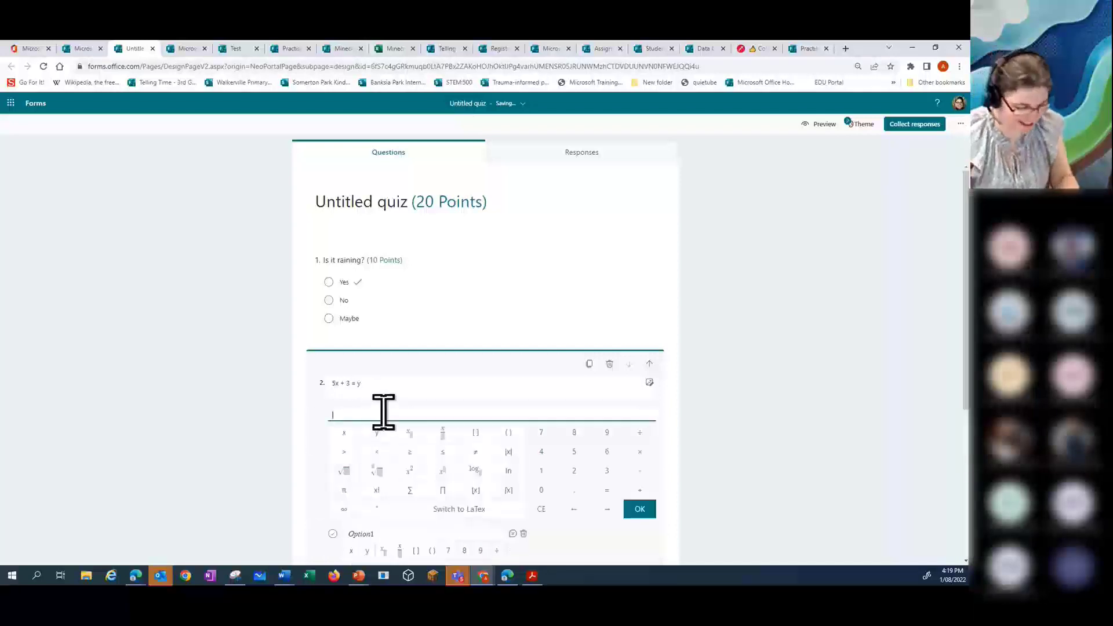
# Step: Set the second question's text to "Please solve this" and enter 5x + 3 = y as its equation
pyautogui.moveTo(377, 387); pyautogui.dragTo(329, 387)
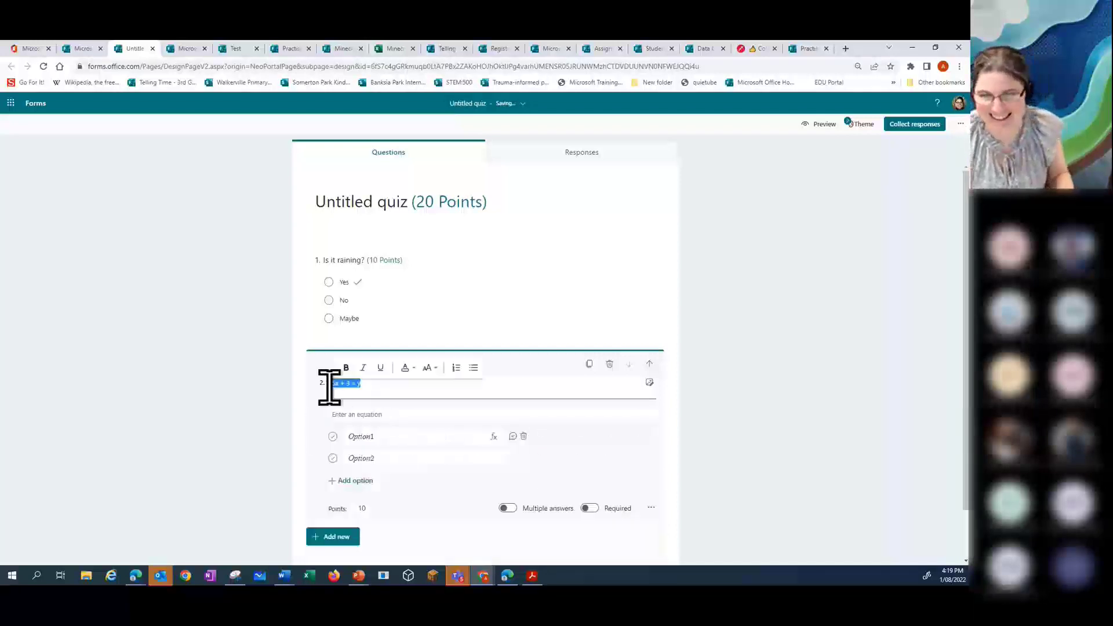
pyautogui.write('Please')
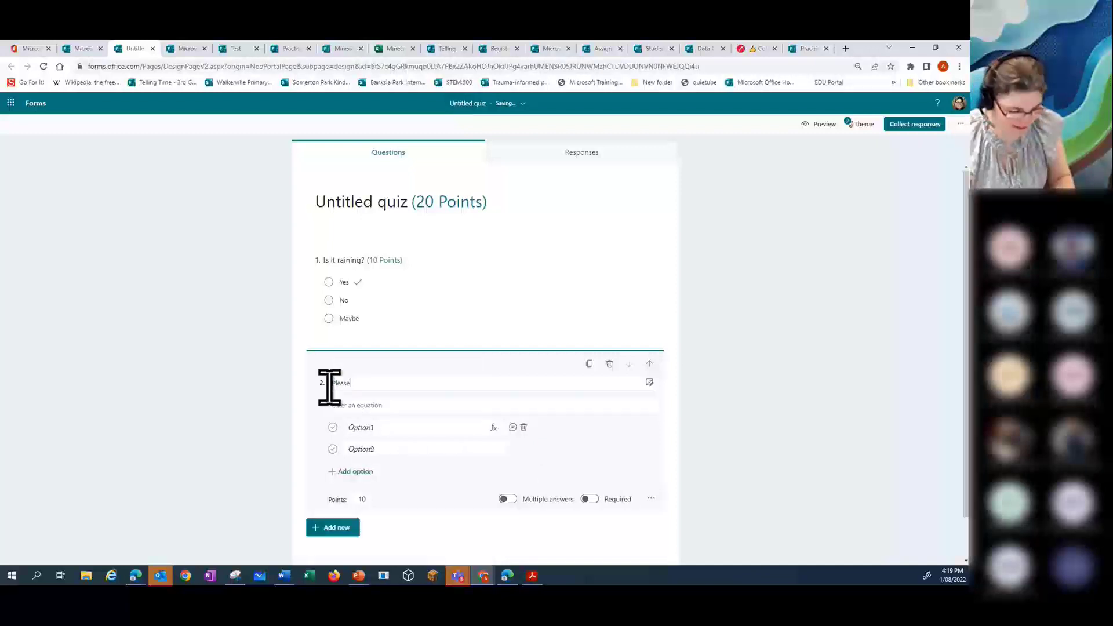
pyautogui.write(' solve th')
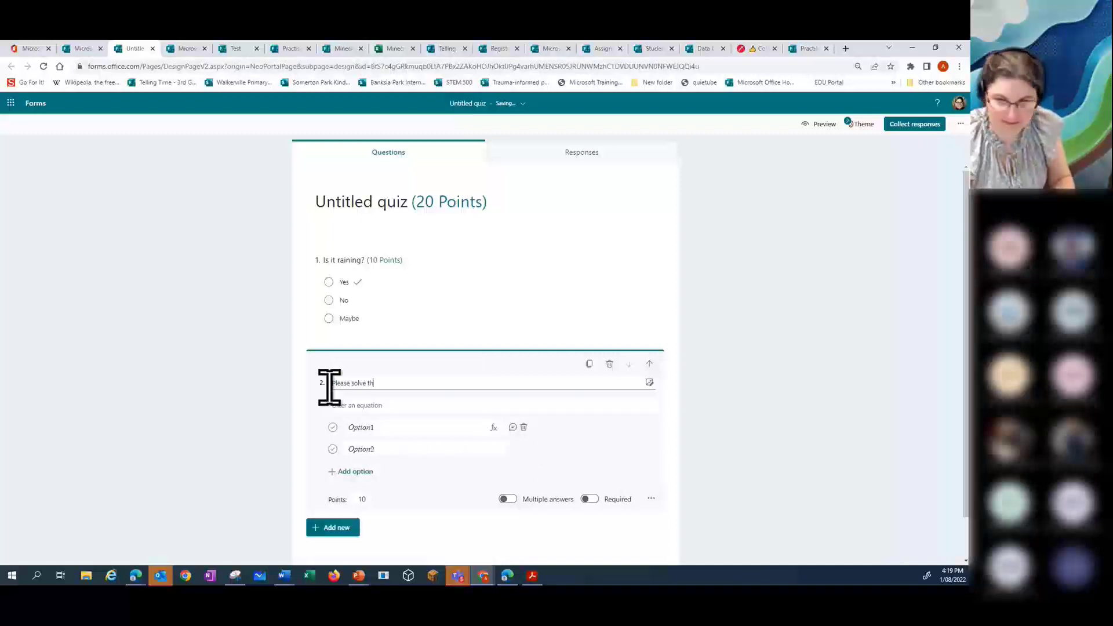
pyautogui.write('is')
pyautogui.click(388, 404)
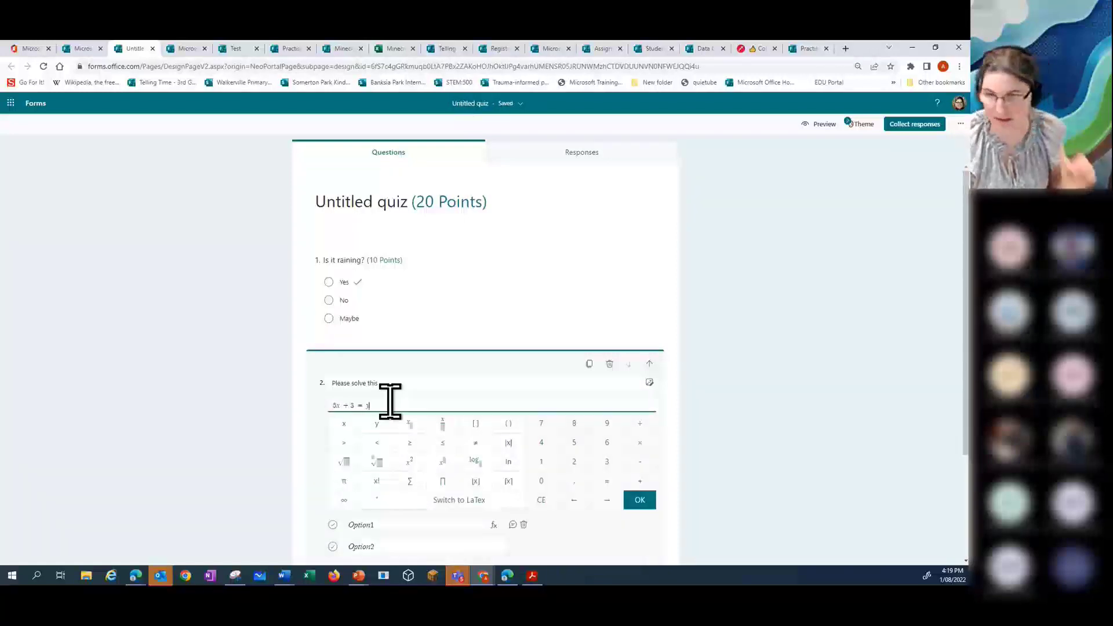
pyautogui.click(670, 426)
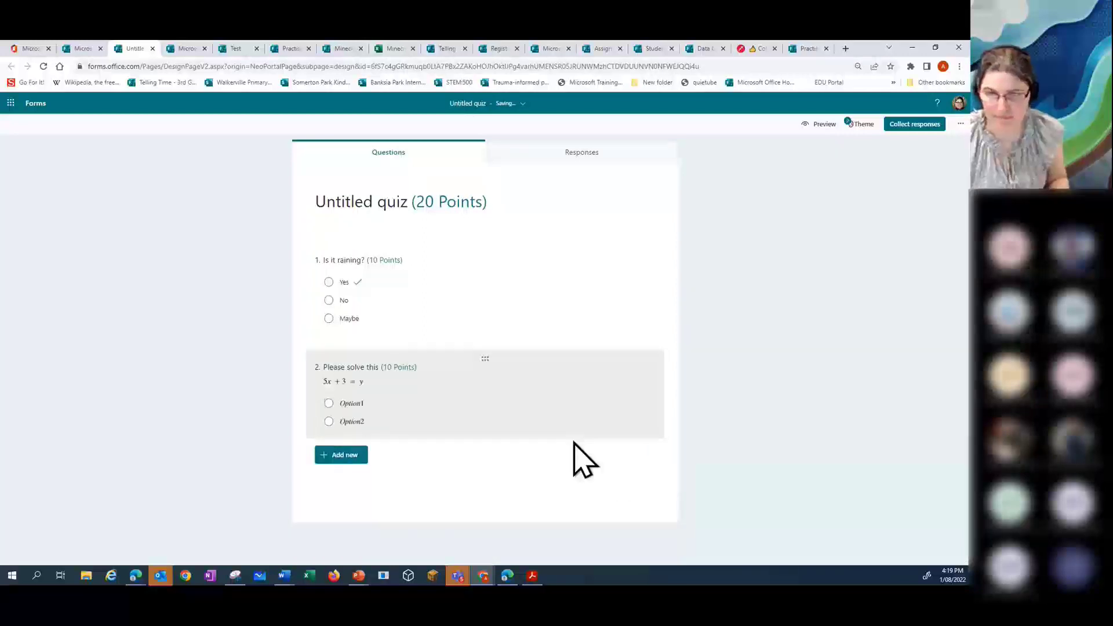
# Step: Add all the suggested answer options to the 5x + 3 = y question
pyautogui.click(357, 406)
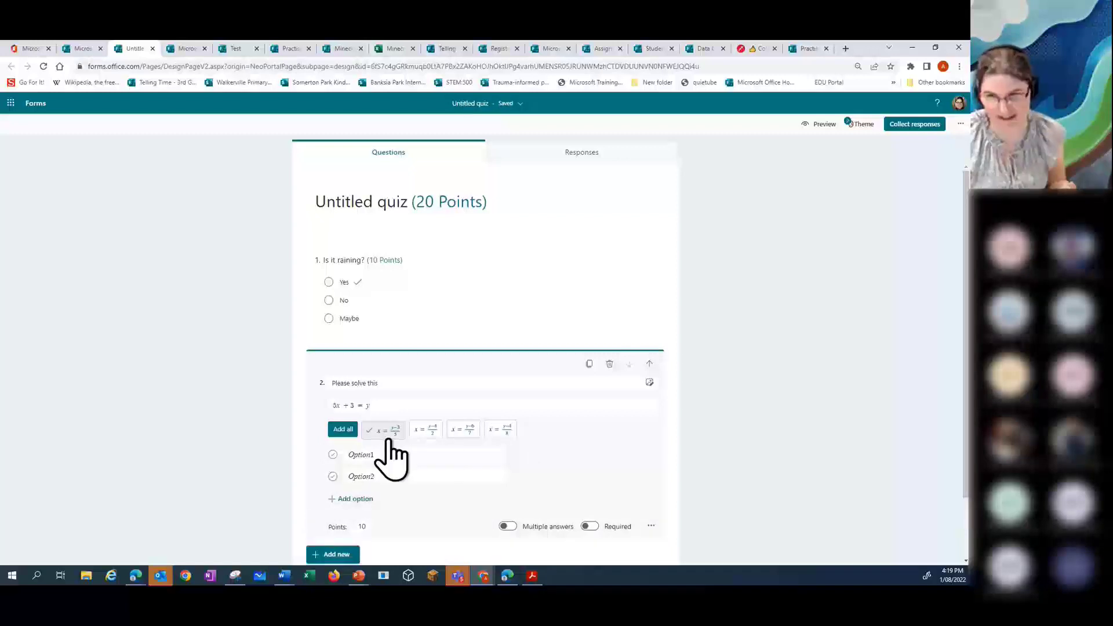
pyautogui.click(344, 430)
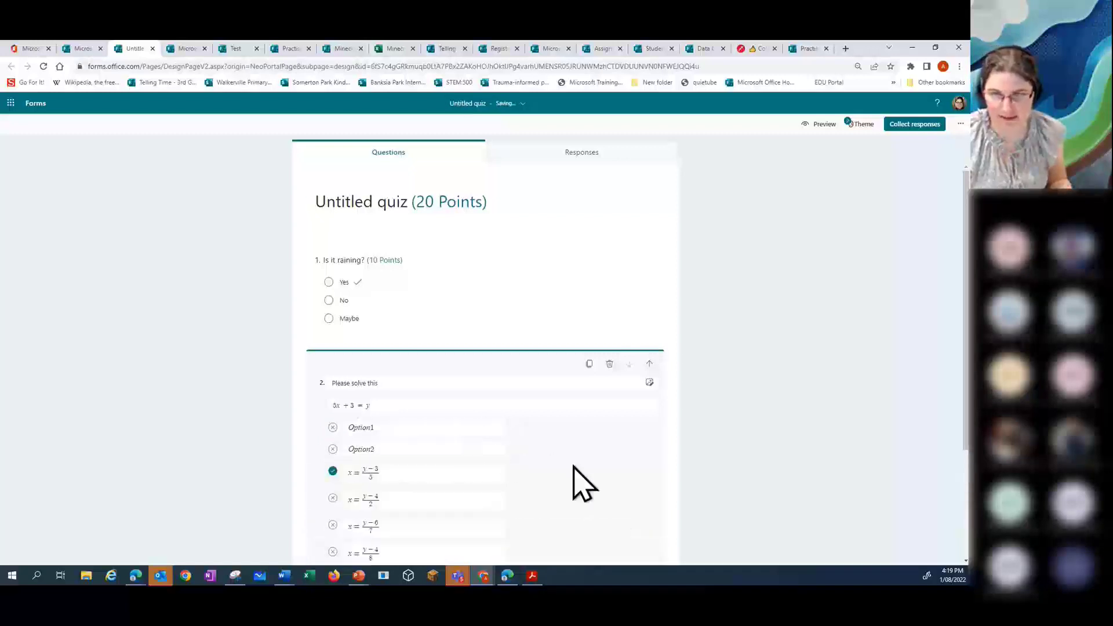
# Step: Add a text question as the third quiz question and open its equation editor, leaving it empty
pyautogui.scroll(-3, 579, 479)
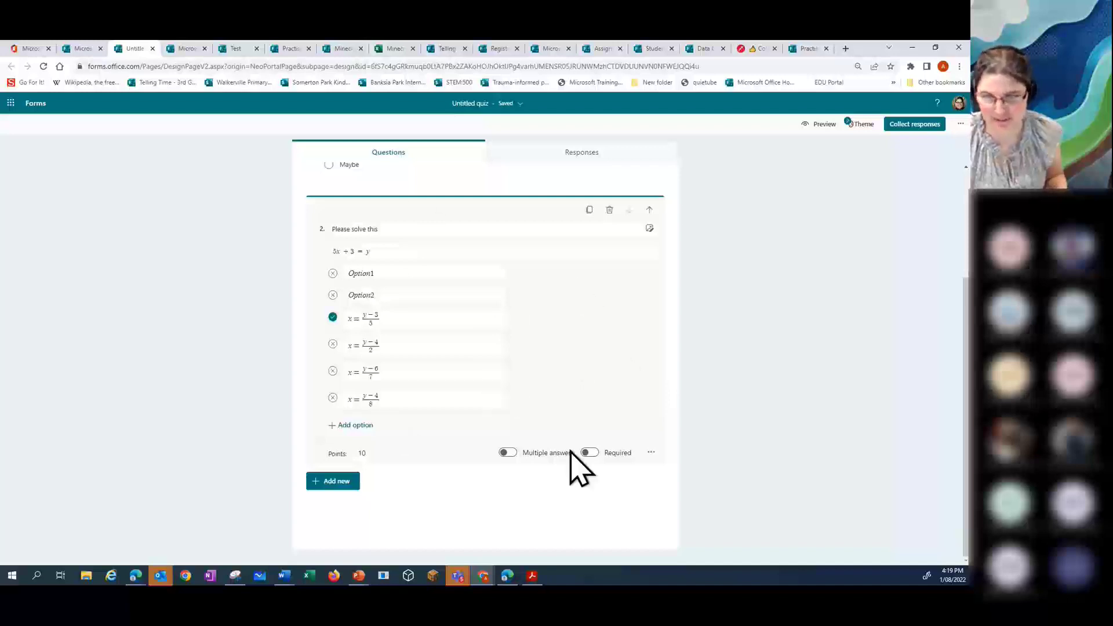
pyautogui.click(336, 482)
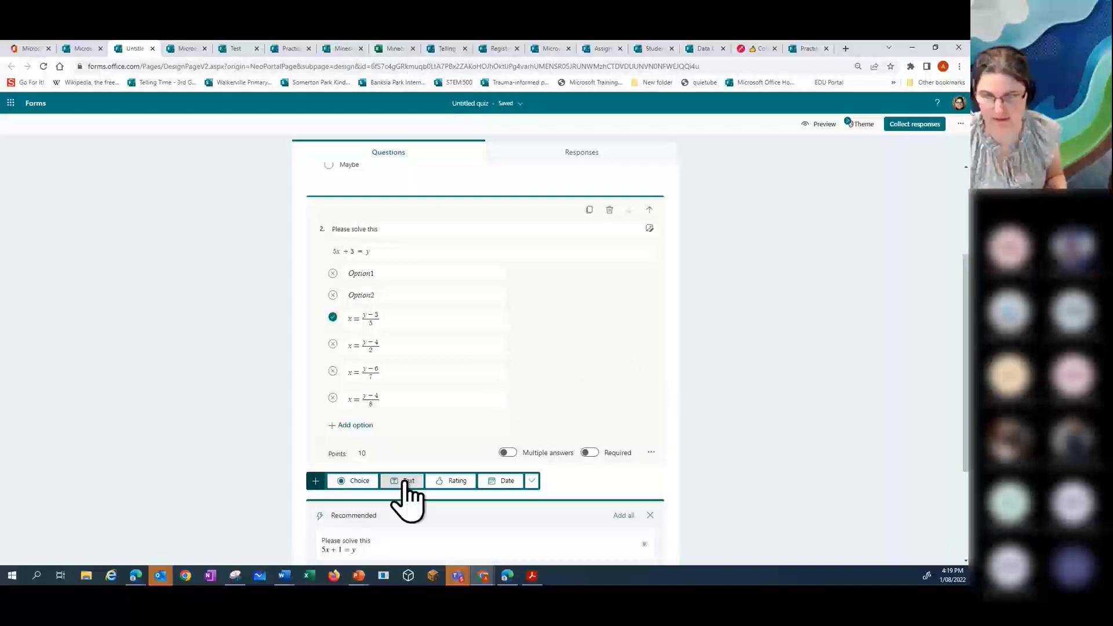
pyautogui.click(402, 483)
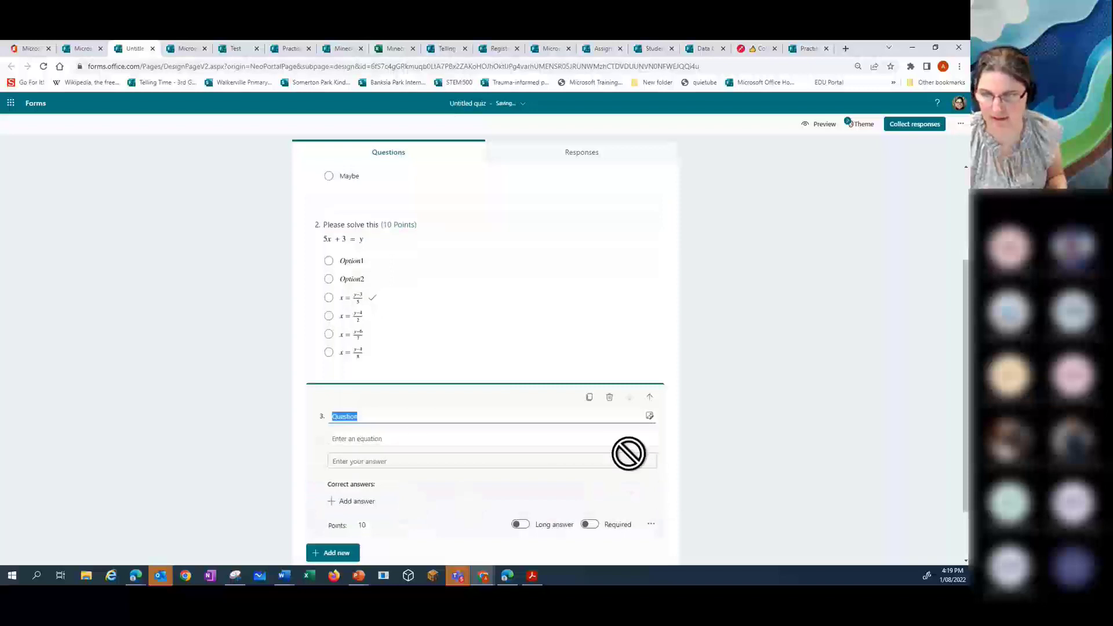
pyautogui.click(649, 440)
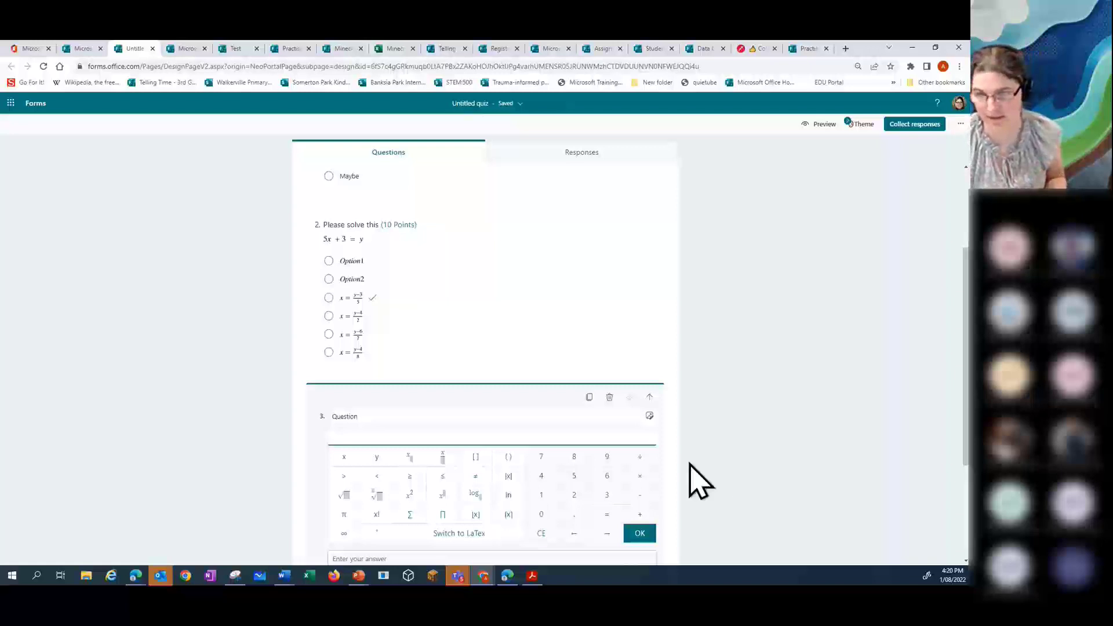
pyautogui.click(707, 464)
pyautogui.scroll(5, 667, 440)
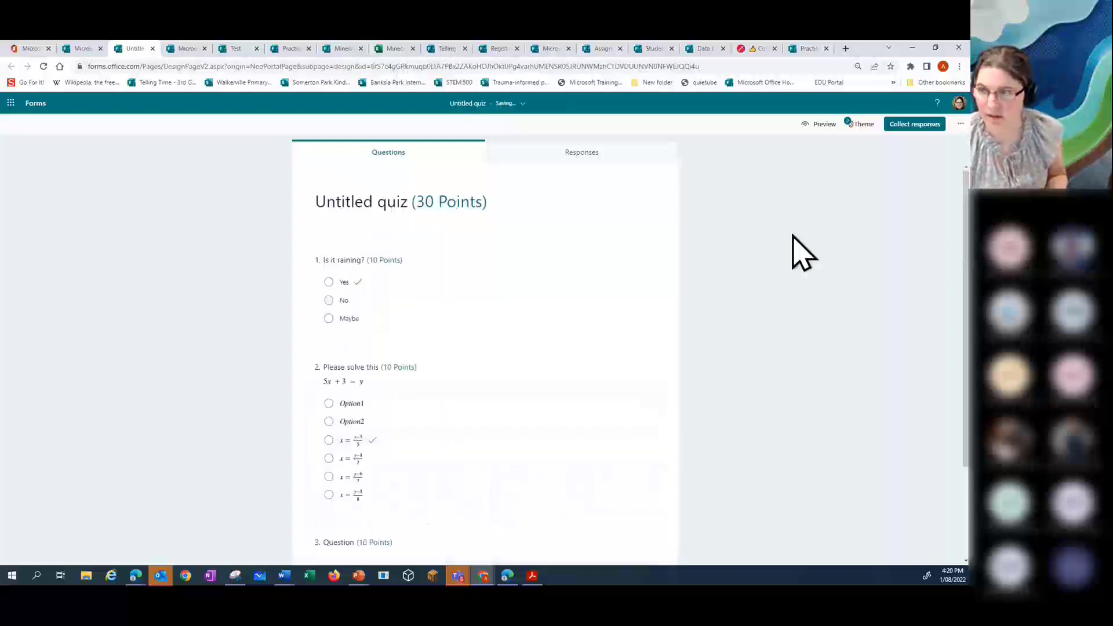
# Step: Review who can respond in the quiz's sharing options, and look over the quiz settings
pyautogui.click(910, 127)
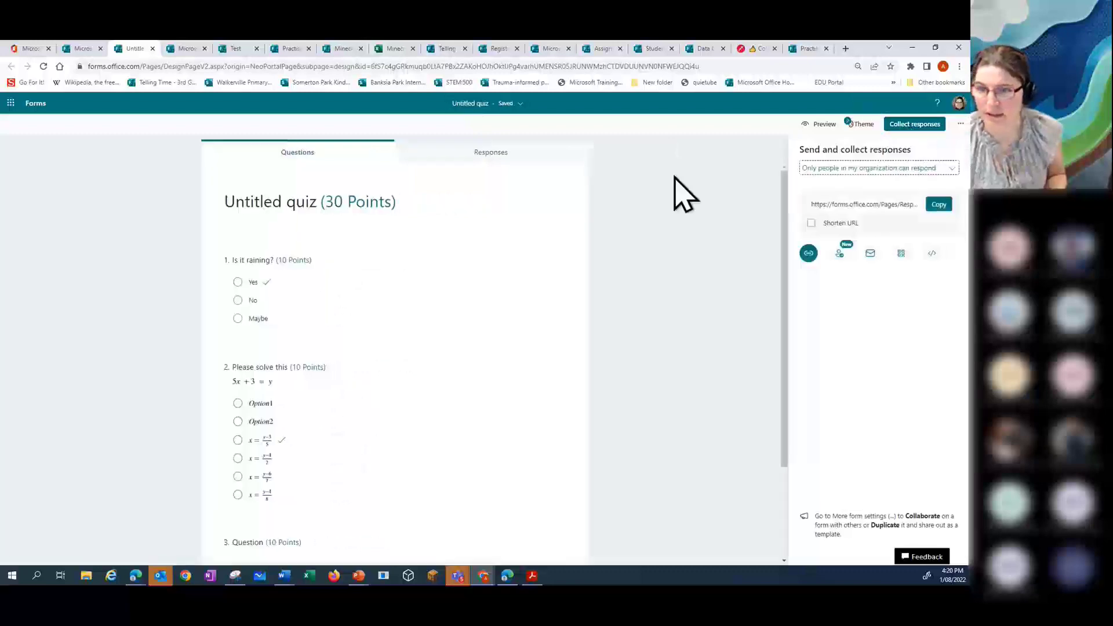
pyautogui.click(948, 169)
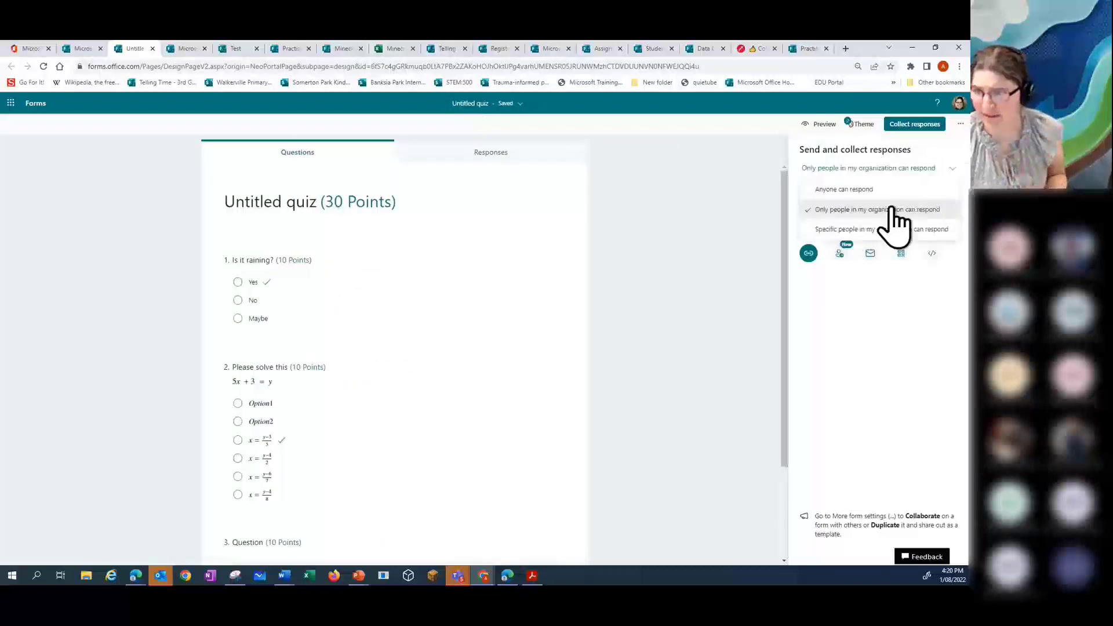
pyautogui.click(961, 125)
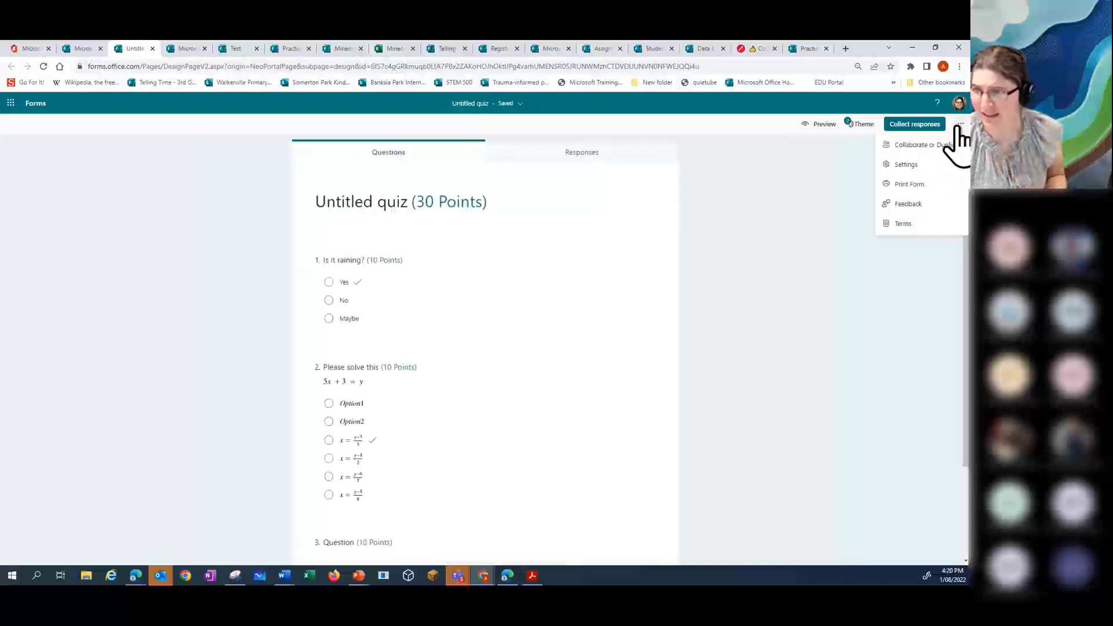
pyautogui.click(912, 165)
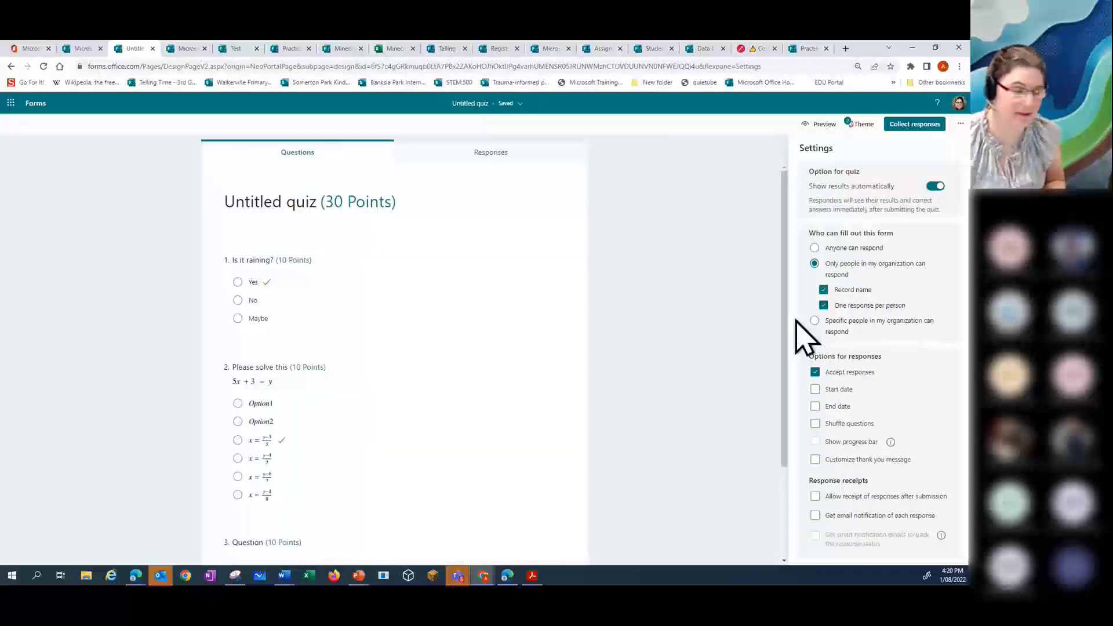
pyautogui.click(716, 317)
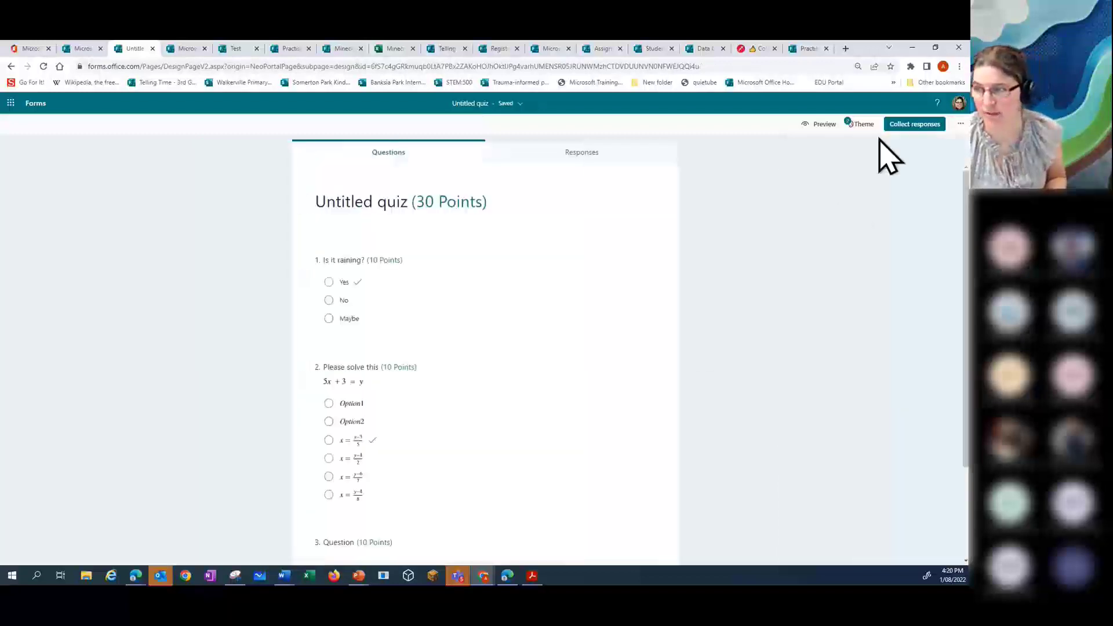
# Step: Check the available audience choices for collecting responses once more without changing the selection
pyautogui.click(922, 125)
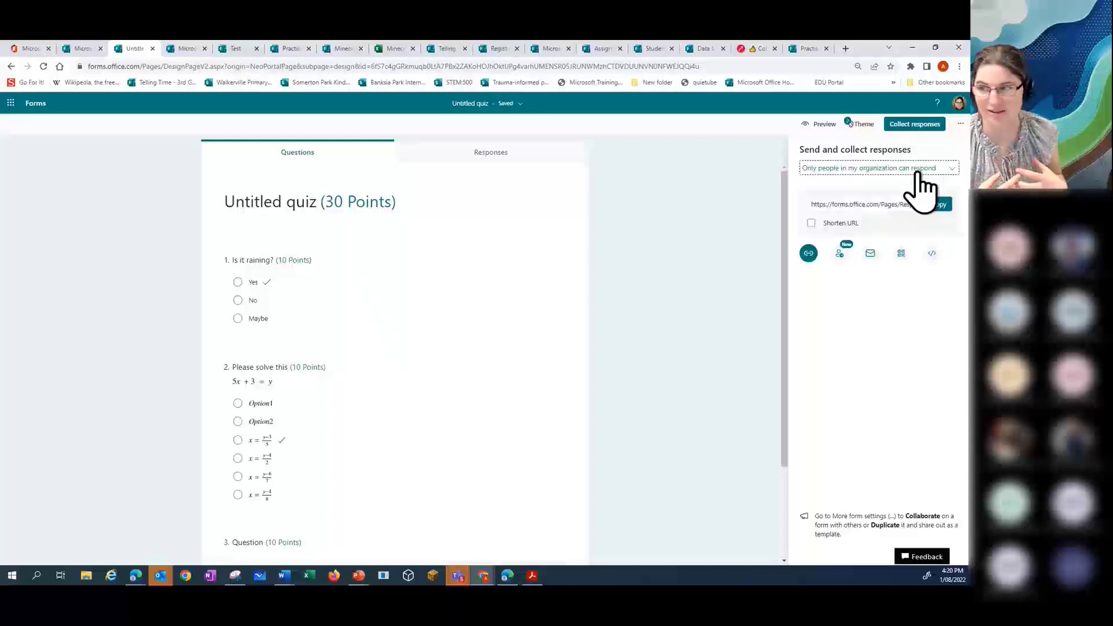
pyautogui.click(945, 169)
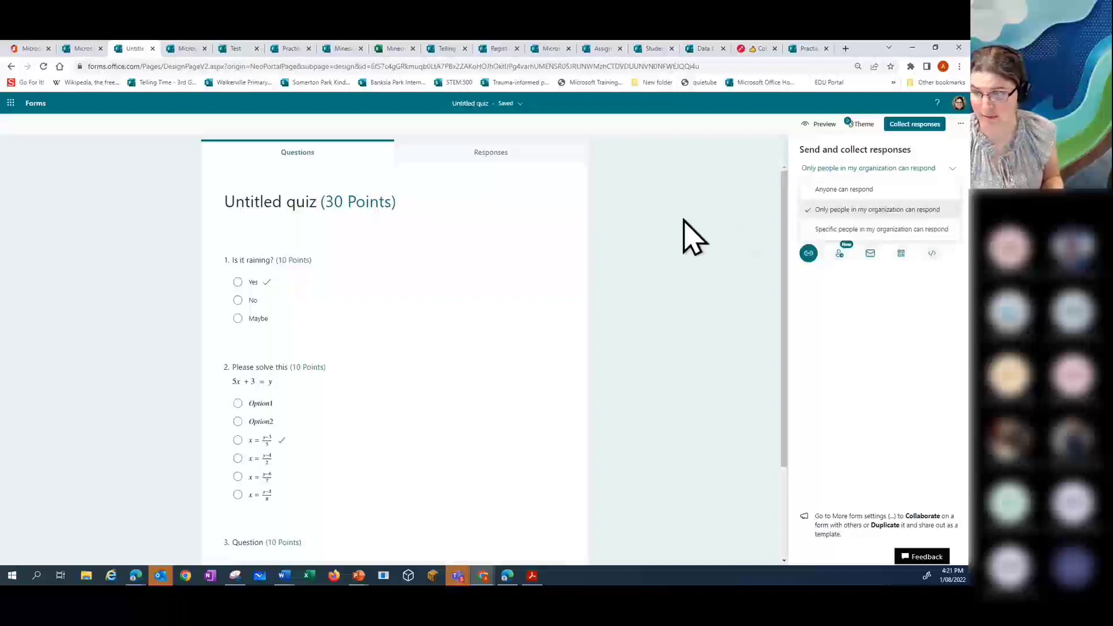
pyautogui.click(694, 238)
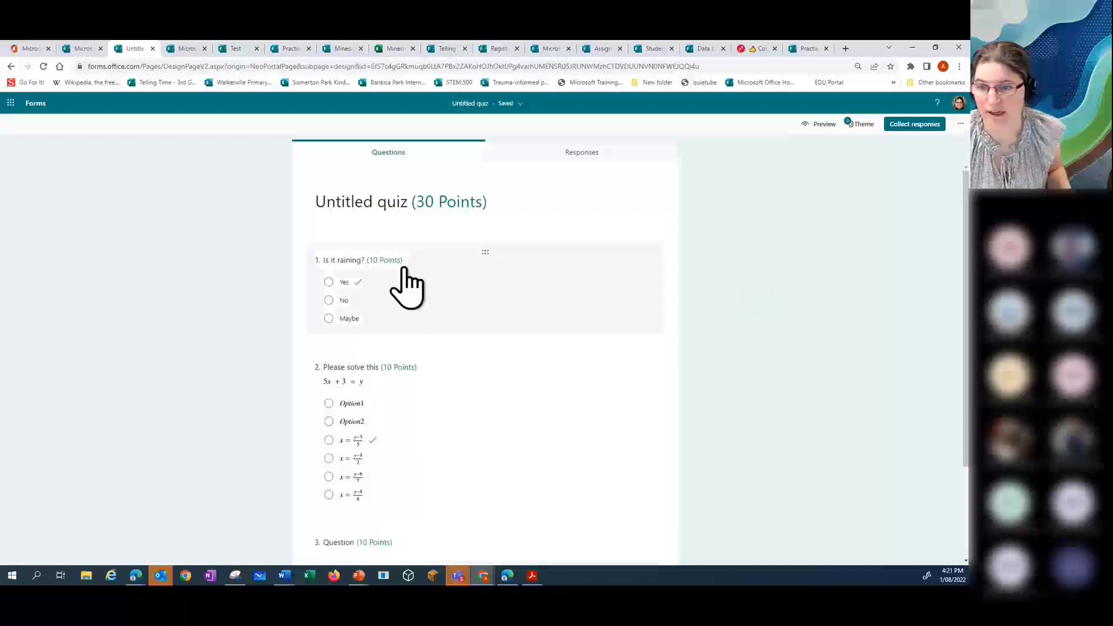
# Step: Preview the quiz, answer Yes to question 1 and x = (y-3)/5 to question 2, and submit the response
pyautogui.click(815, 125)
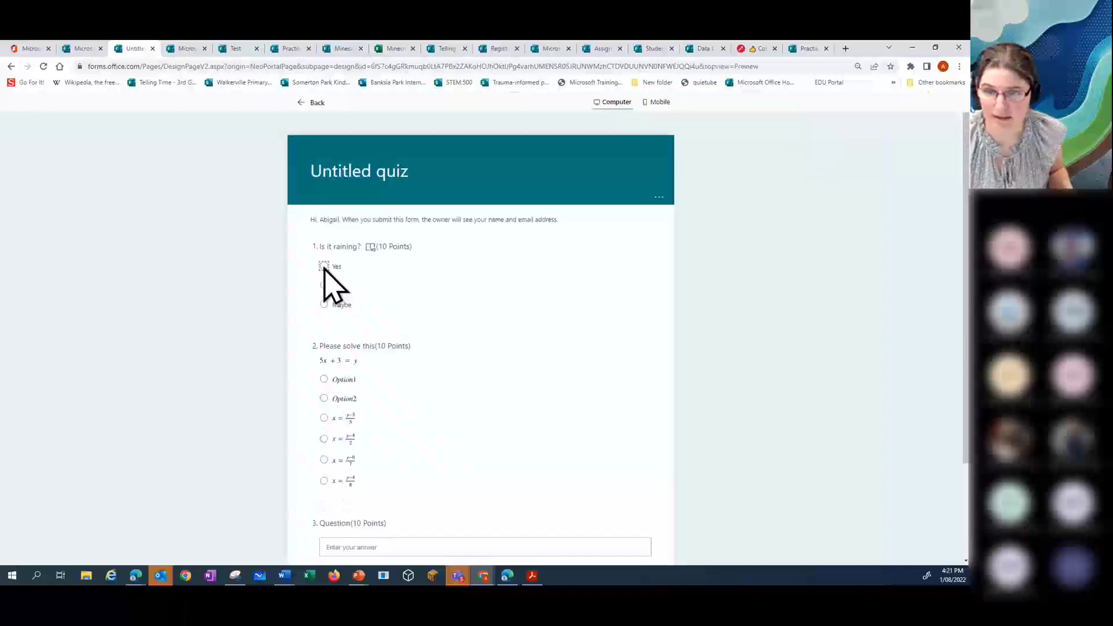
pyautogui.click(324, 266)
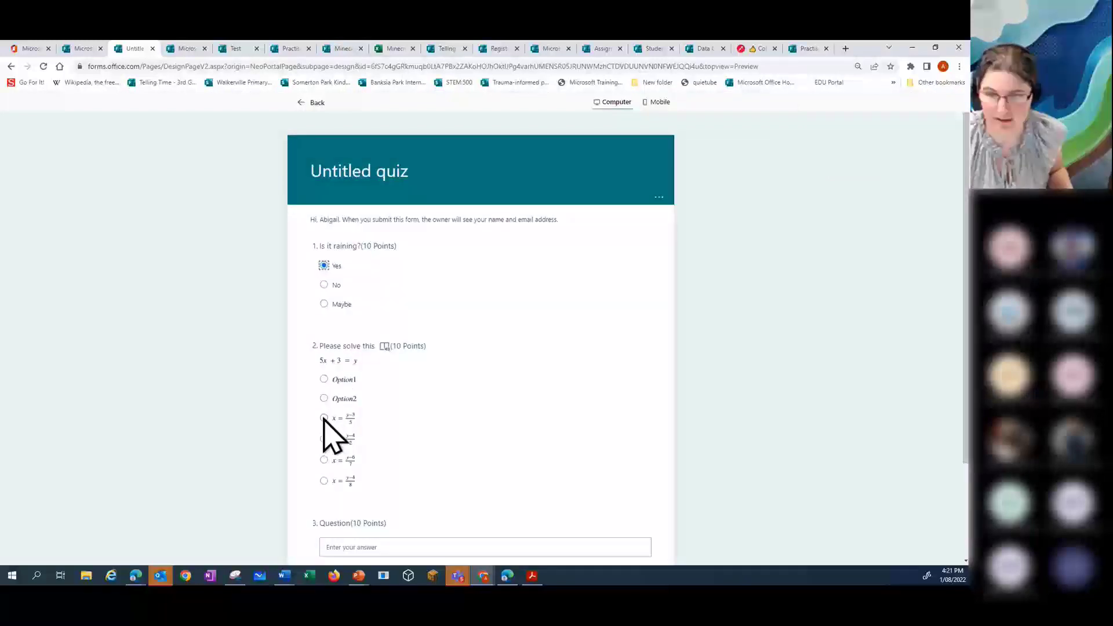
pyautogui.scroll(-3, 510, 447)
pyautogui.click(376, 469)
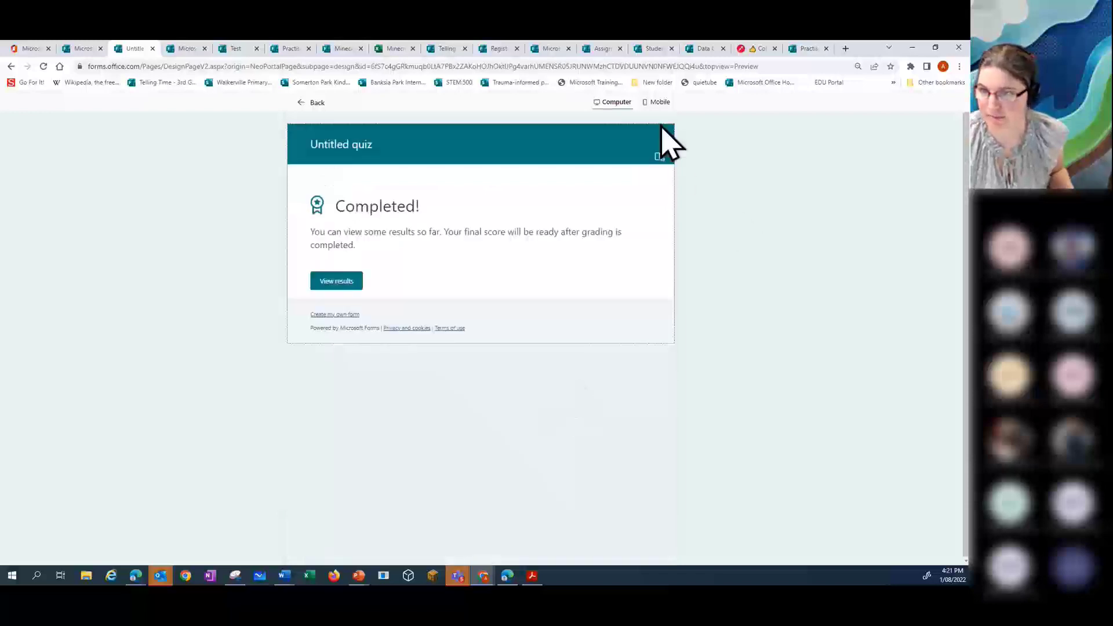
# Step: Return from the preview to the quiz's responses, export them to Excel and open the downloaded workbook
pyautogui.click(307, 104)
pyautogui.click(574, 154)
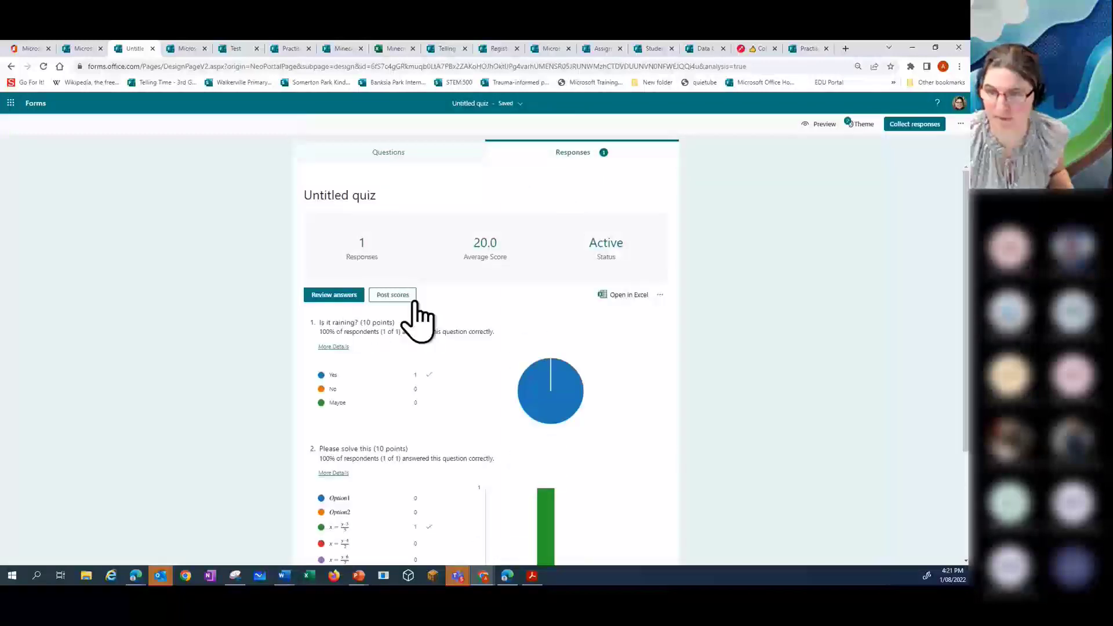
pyautogui.click(616, 297)
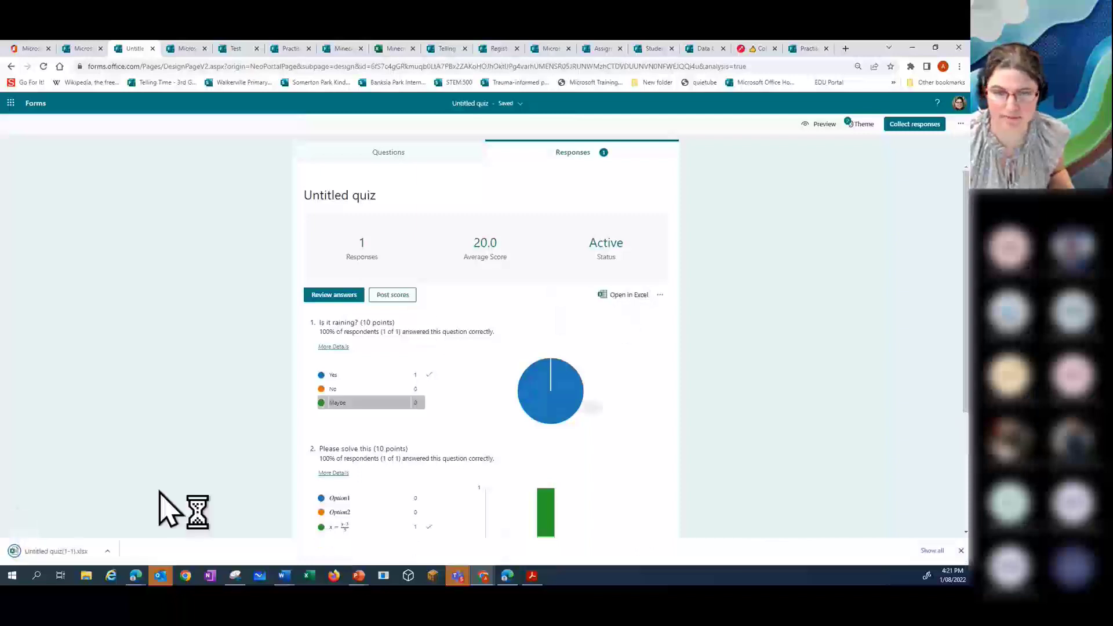
pyautogui.click(47, 552)
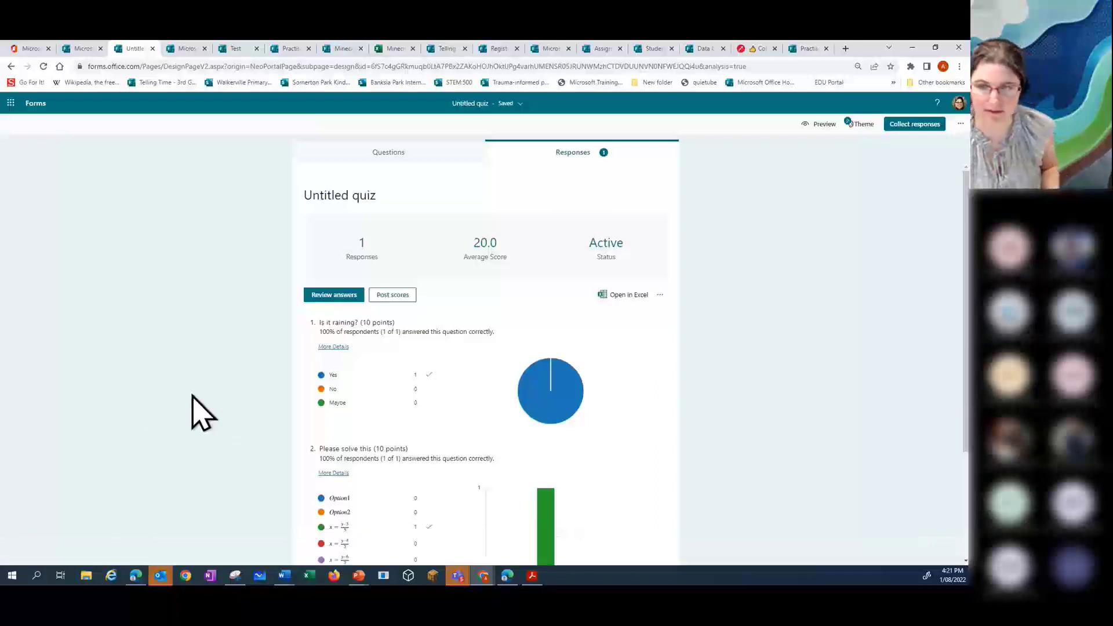
# Step: View the page for posting the respondents' scores, and return to the response summary
pyautogui.click(392, 296)
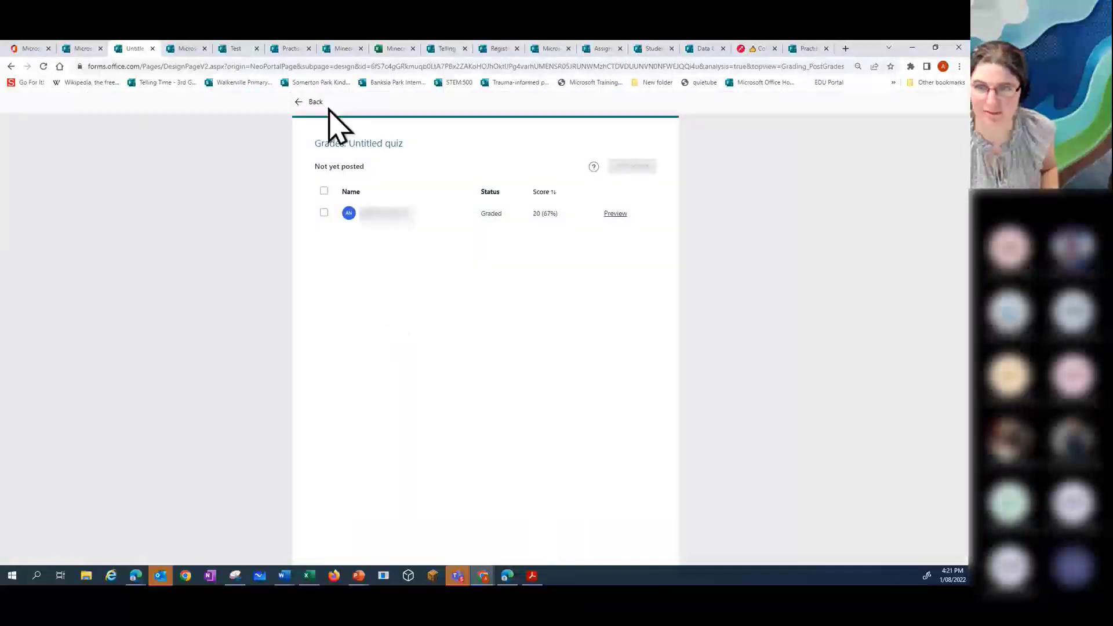
pyautogui.click(299, 103)
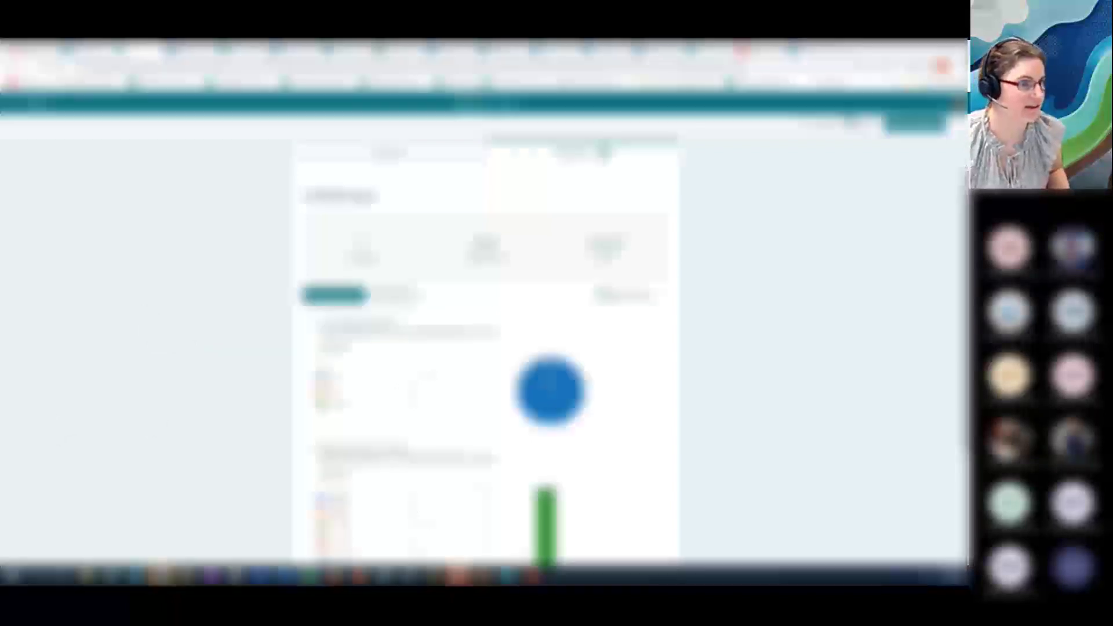
# Step: Look over the exported quiz responses in Excel, and return to the response summary in the browser
pyautogui.moveTo(3, 359); pyautogui.dragTo(433, 64)
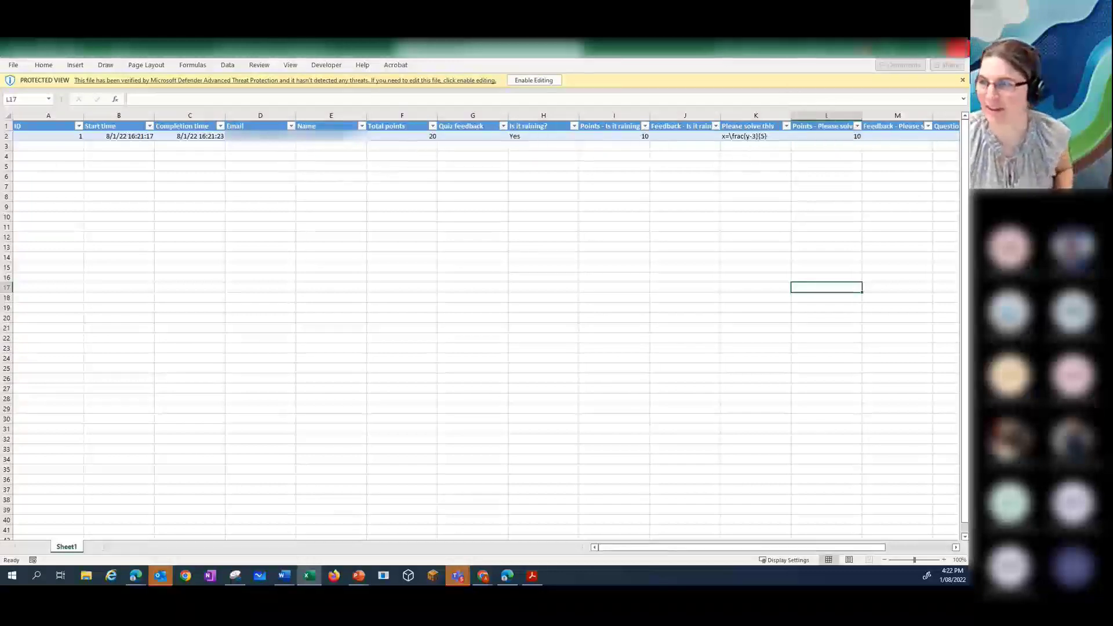
pyautogui.click(912, 48)
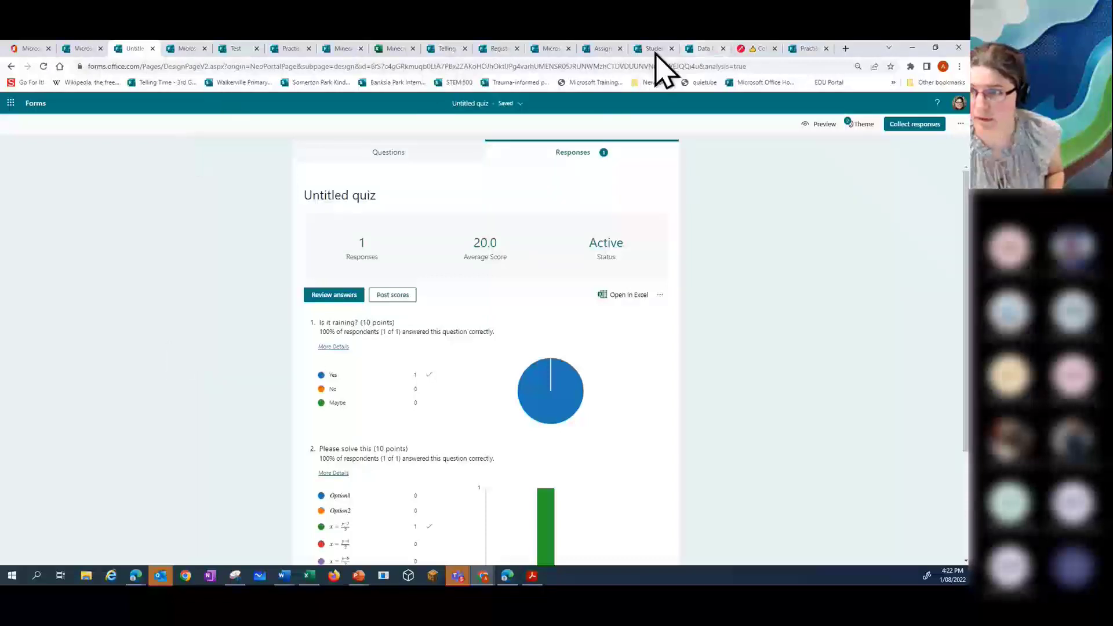
pyautogui.moveTo(869, 48); pyautogui.dragTo(580, 6)
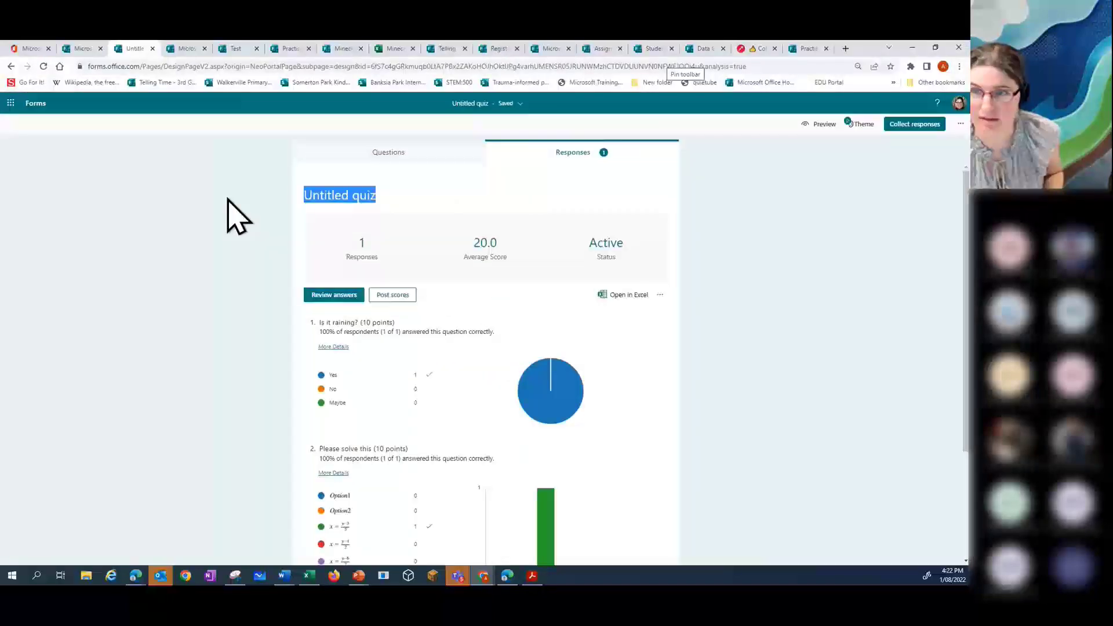
# Step: View the Test Class group forms, and switch to the second browser window to show the Training Certificate form
pyautogui.click(189, 50)
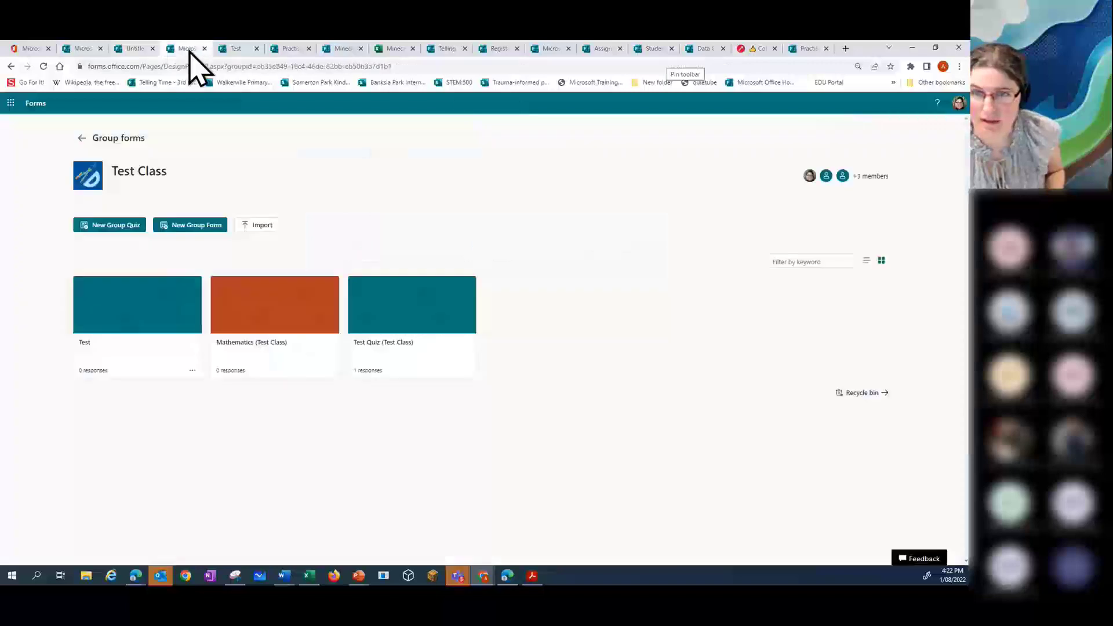
pyautogui.click(482, 577)
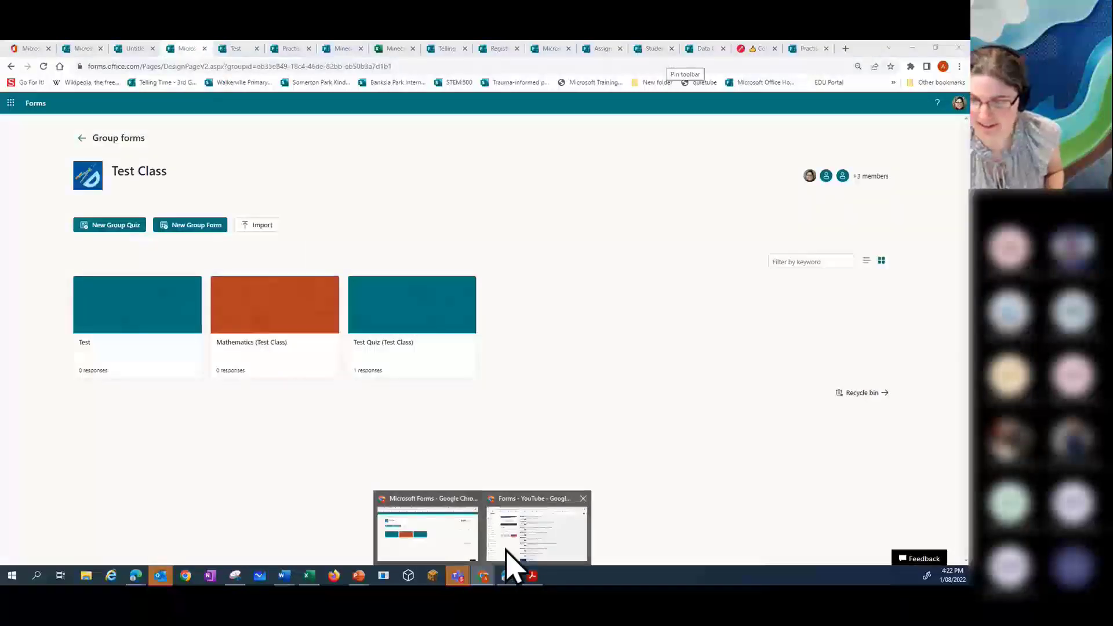
pyautogui.click(507, 552)
pyautogui.click(280, 51)
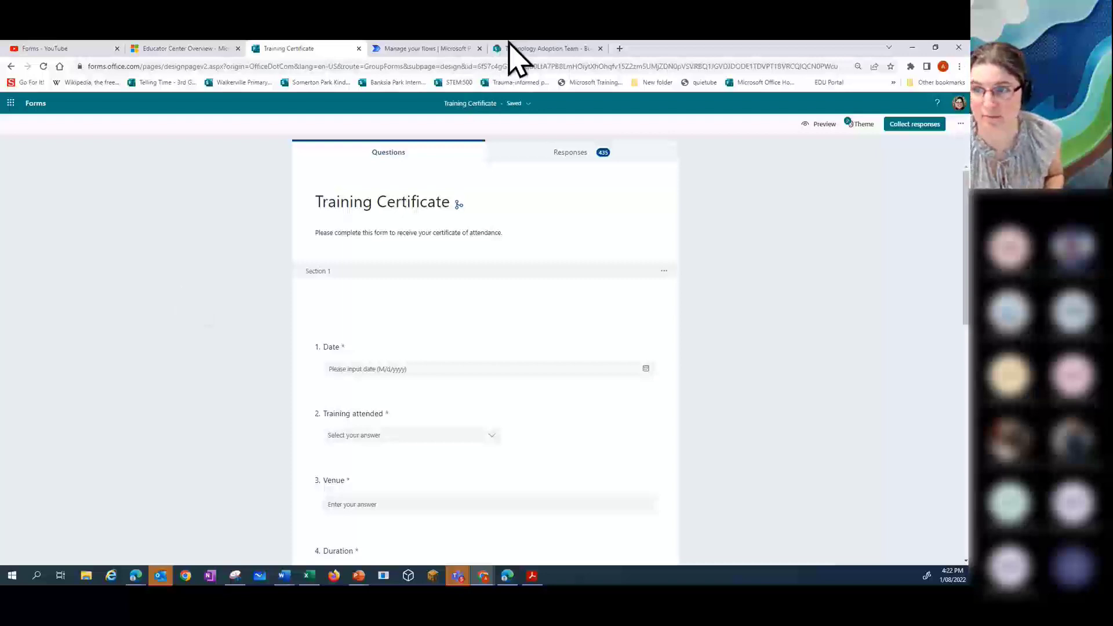
# Step: Restore the Training Certificate browser window to a smaller size and move it over the Group forms window
pyautogui.click(655, 53)
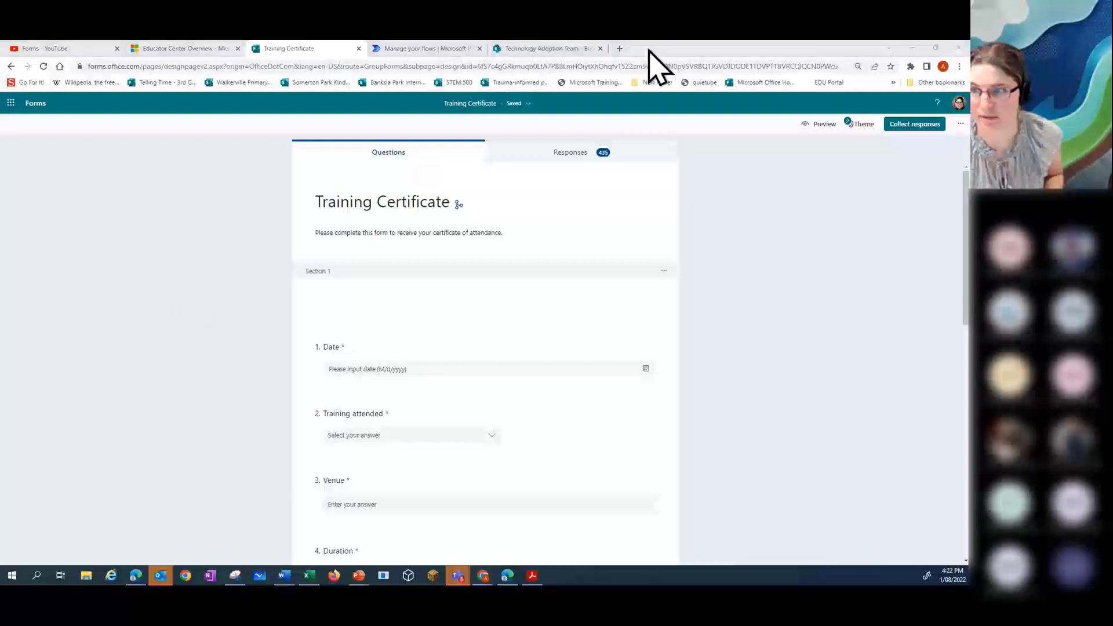
pyautogui.click(774, 250)
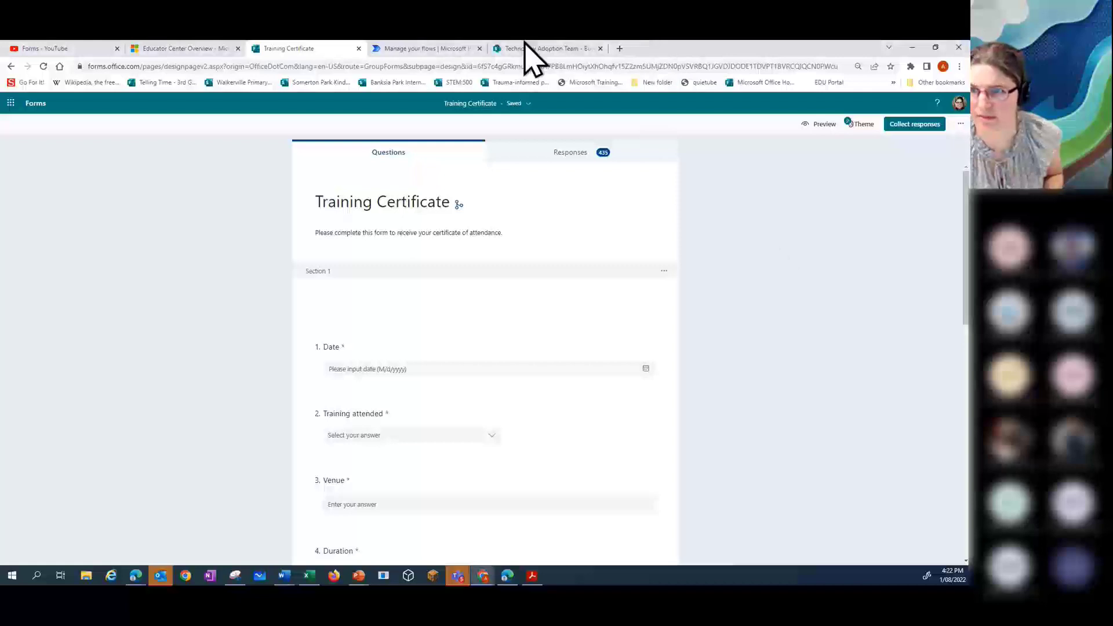
pyautogui.click(322, 54)
pyautogui.click(206, 390)
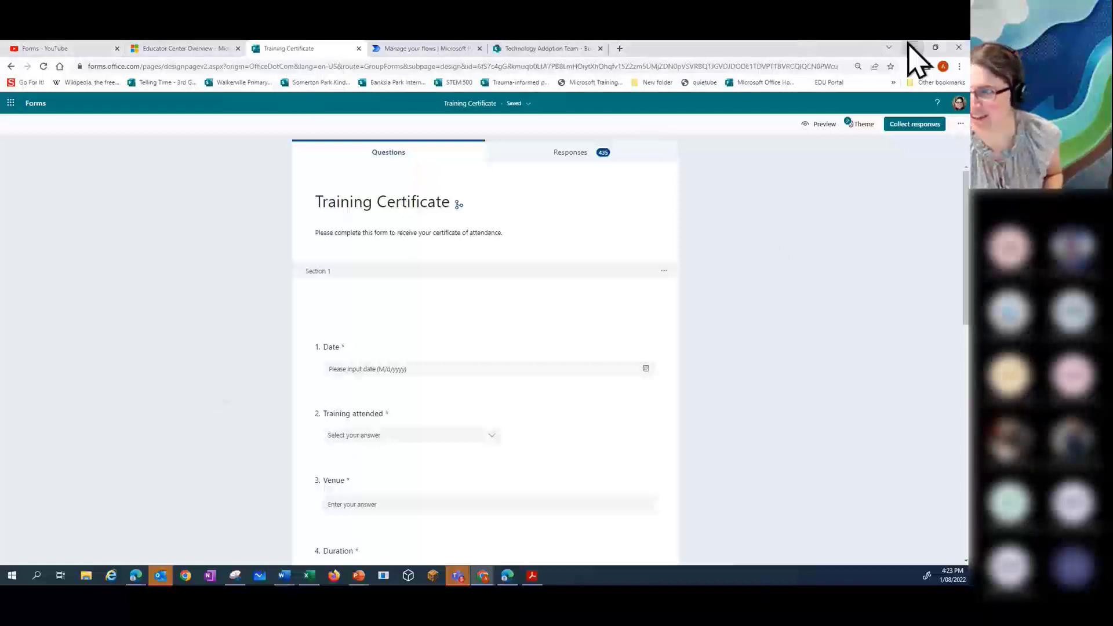
pyautogui.click(935, 47)
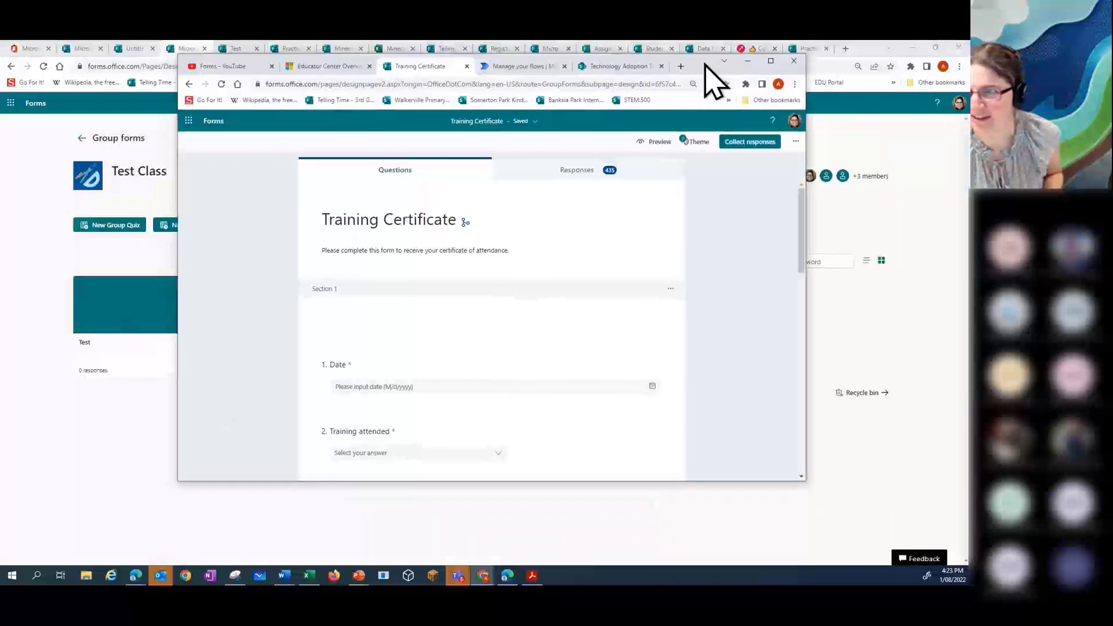
pyautogui.moveTo(716, 77); pyautogui.dragTo(697, 138)
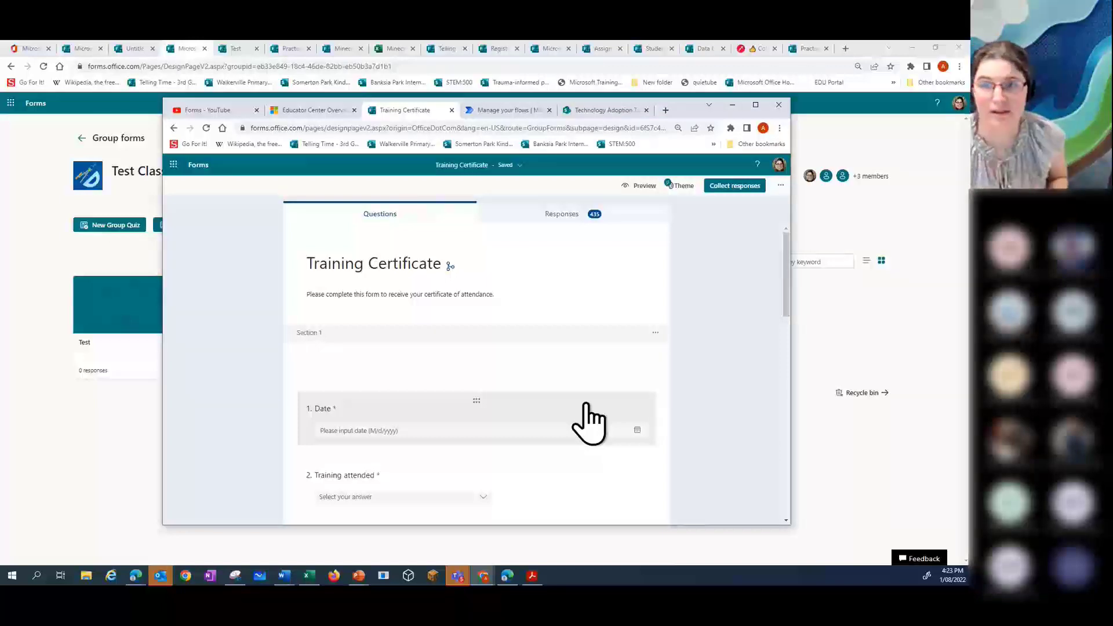
# Step: Look over the shared flows in Power Automate, and view the Training Certificate SharePoint list in a maximized window
pyautogui.click(487, 112)
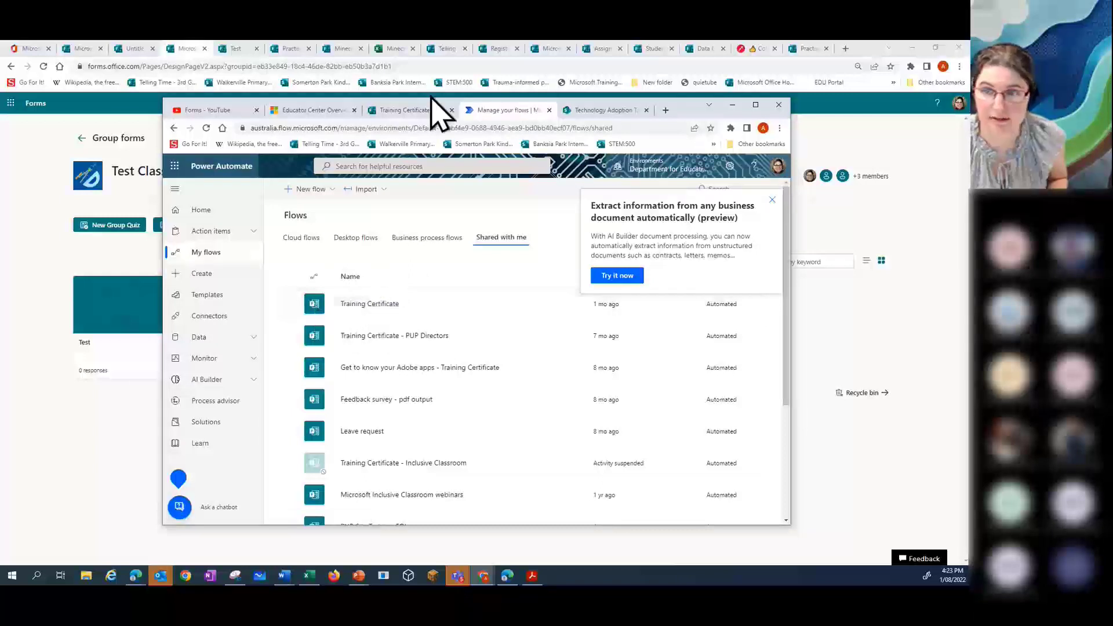
pyautogui.click(424, 110)
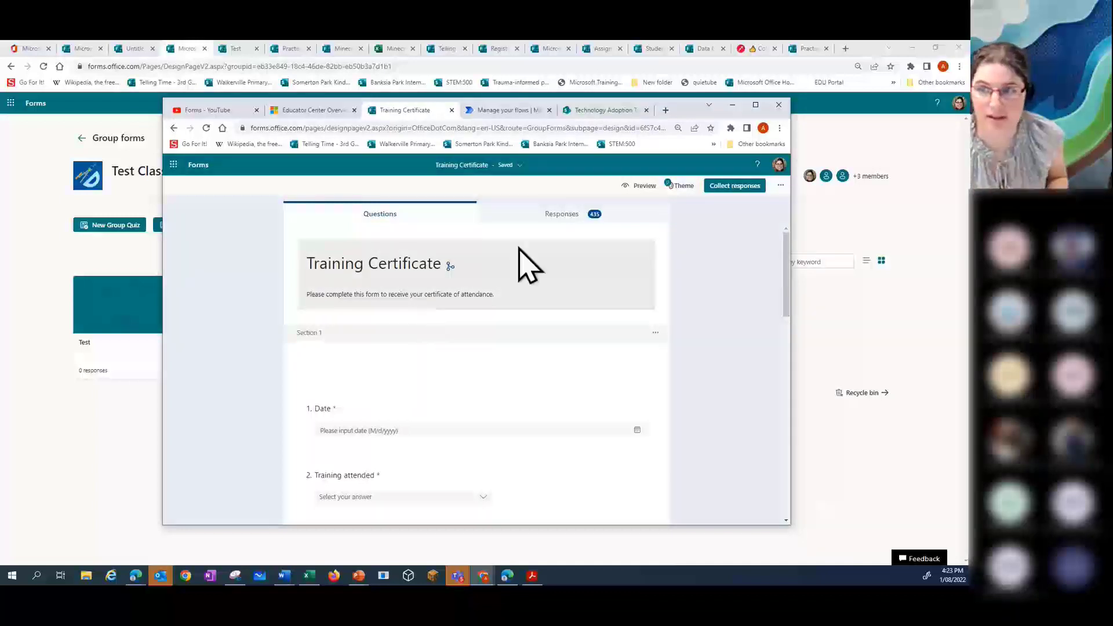
pyautogui.click(496, 110)
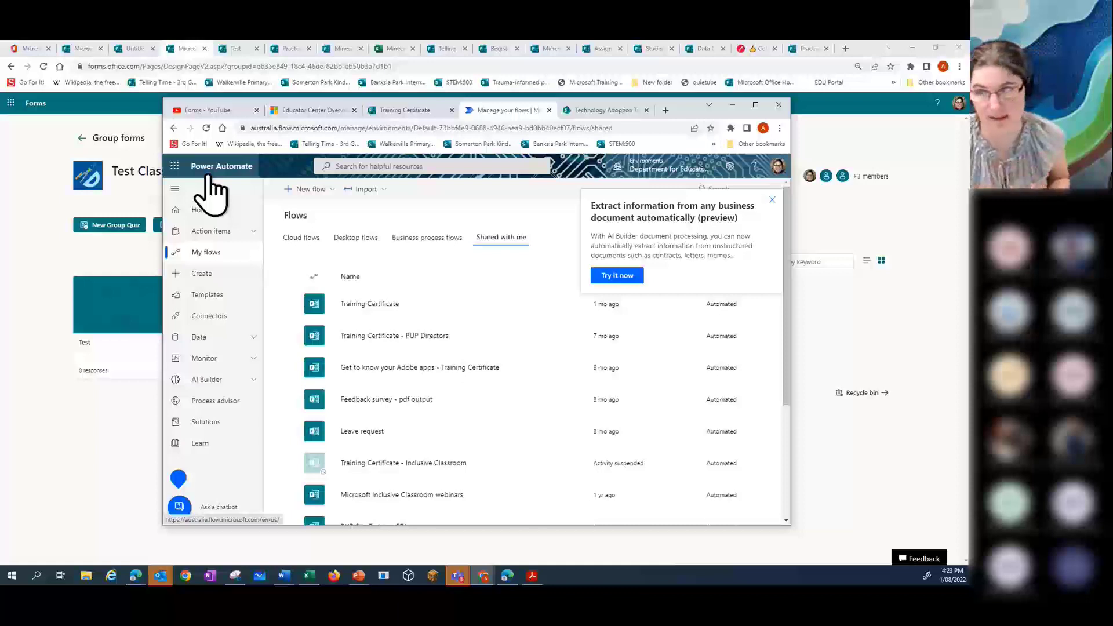
pyautogui.click(595, 111)
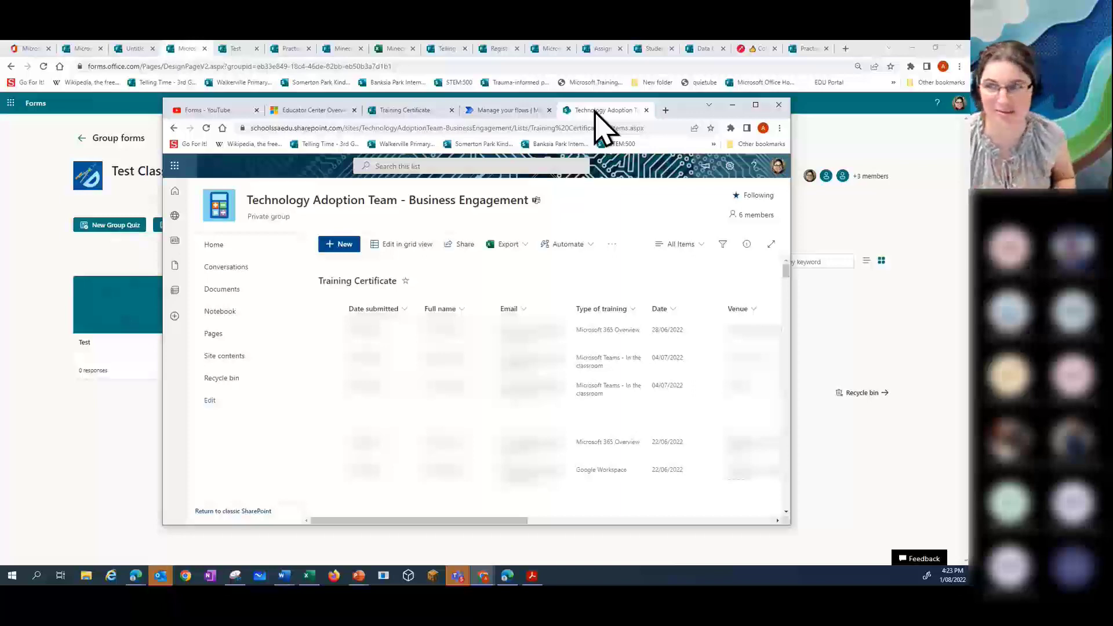
pyautogui.click(756, 105)
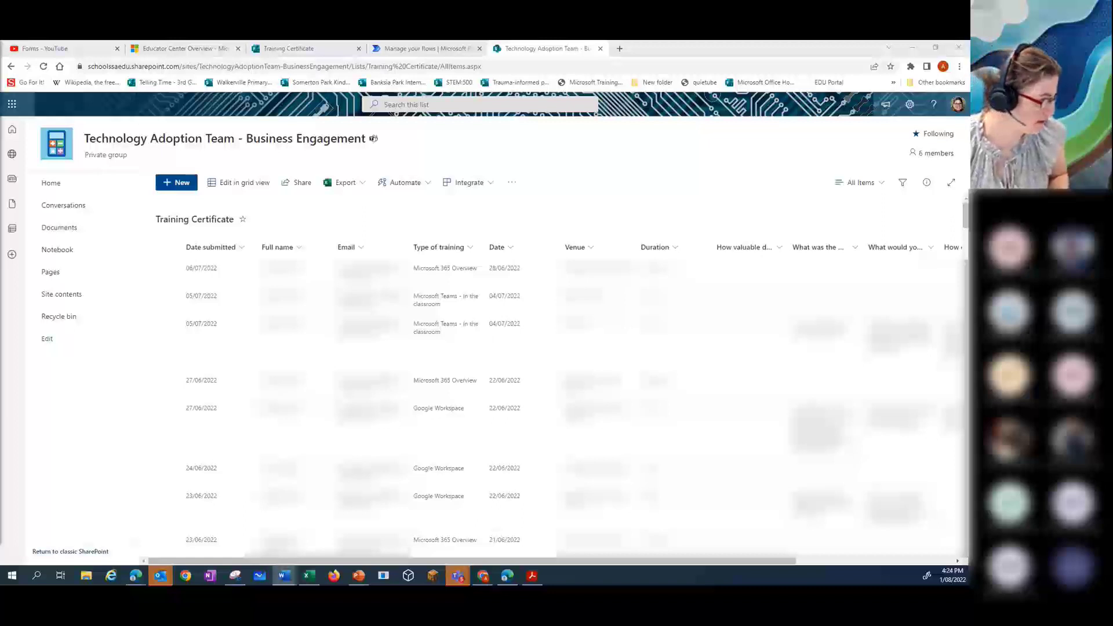
pyautogui.hotkey('alt', 'Tab')
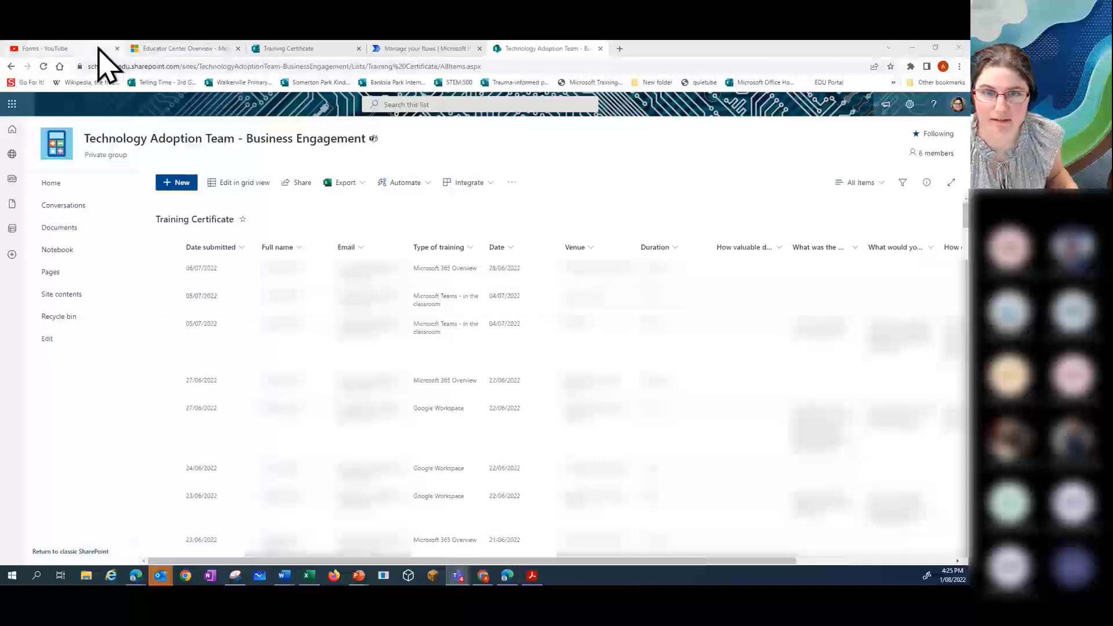
# Step: Look through the Forms playlist on YouTube and select its full web address
pyautogui.click(82, 49)
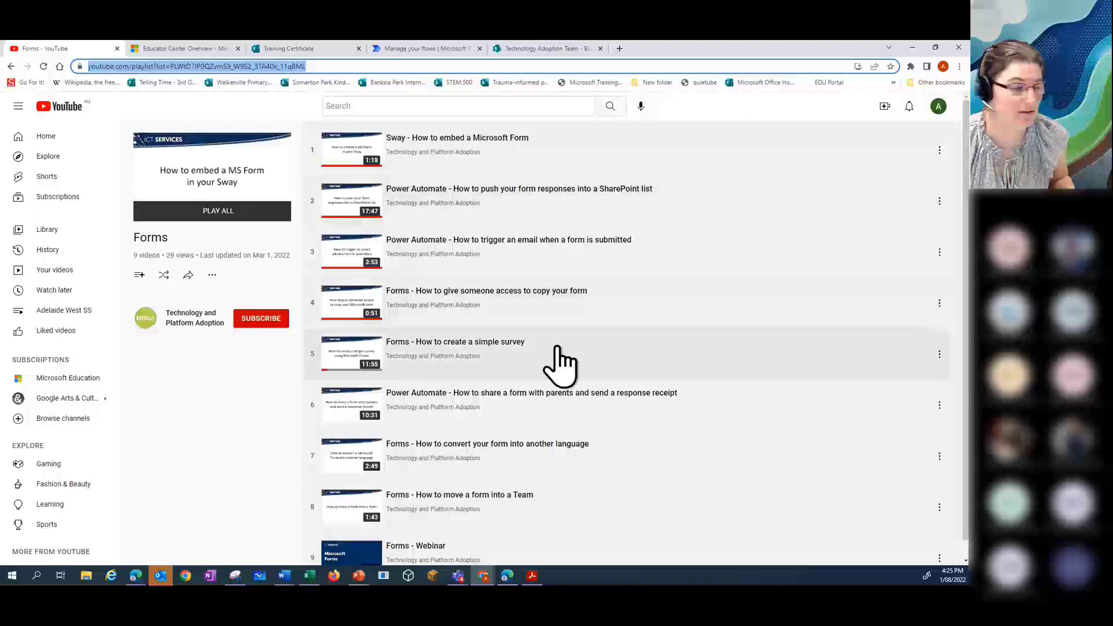
pyautogui.scroll(-1, 559, 365)
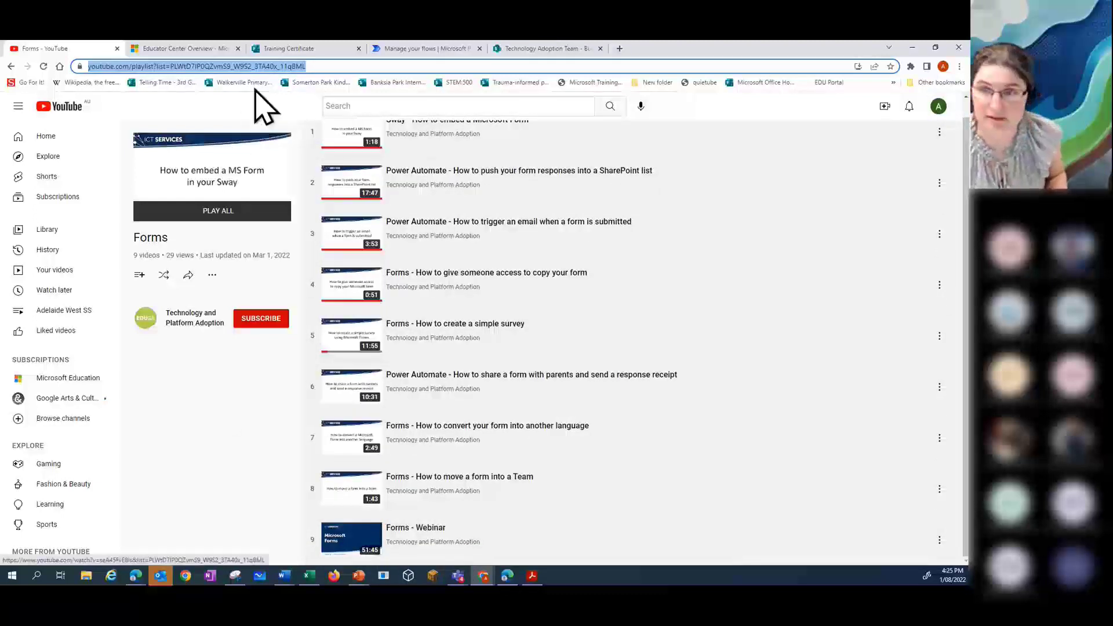
pyautogui.click(308, 66)
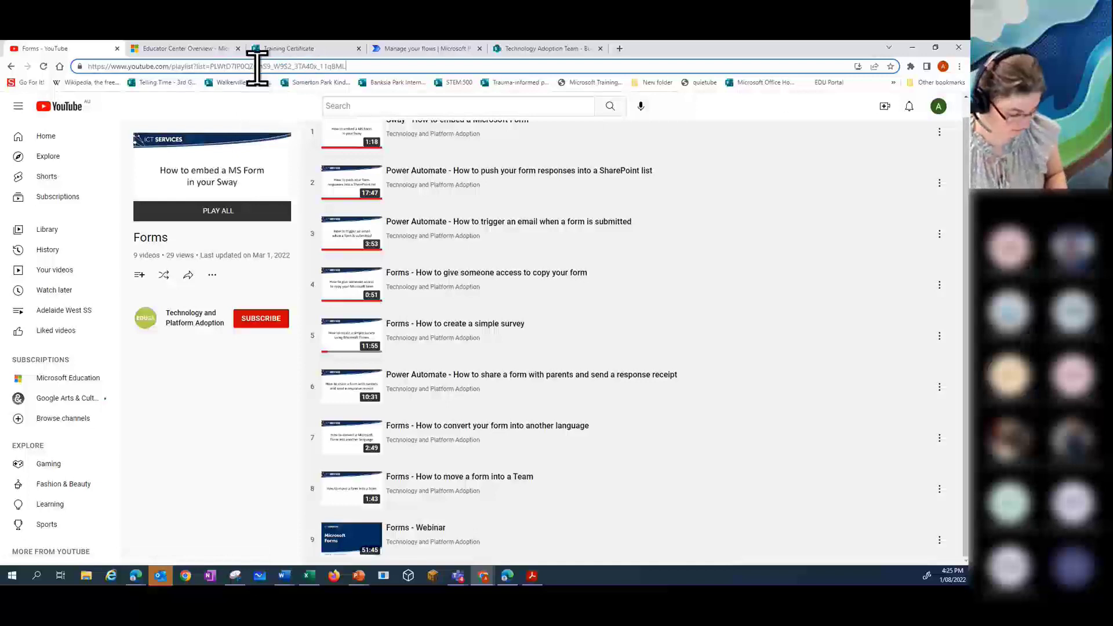
pyautogui.hotkey('ctrl', 'a')
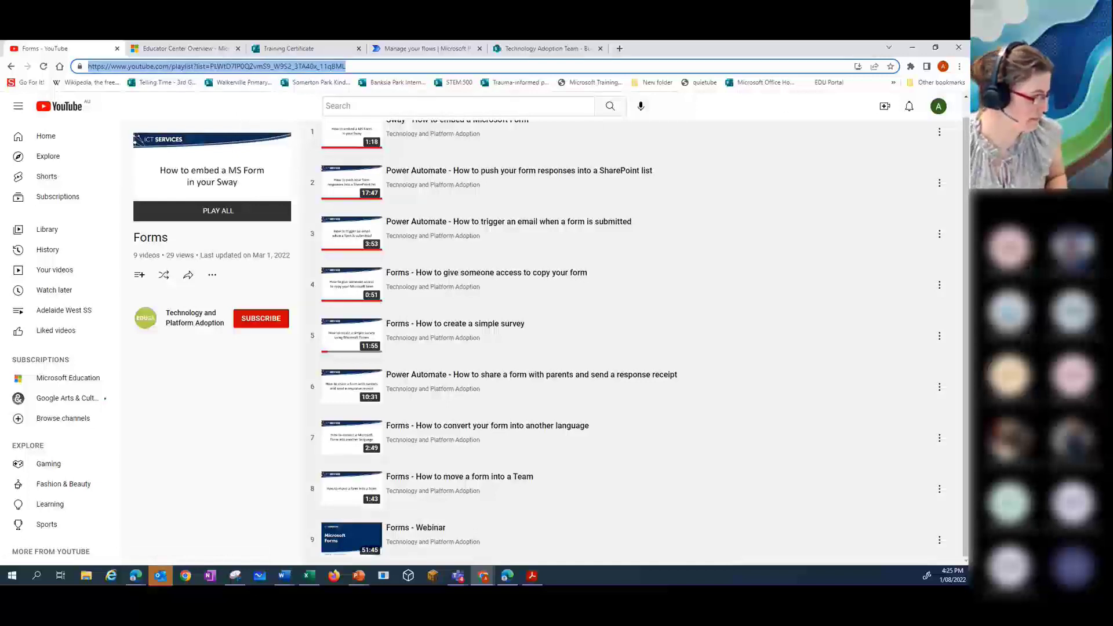
pyautogui.hotkey('alt', 'Tab')
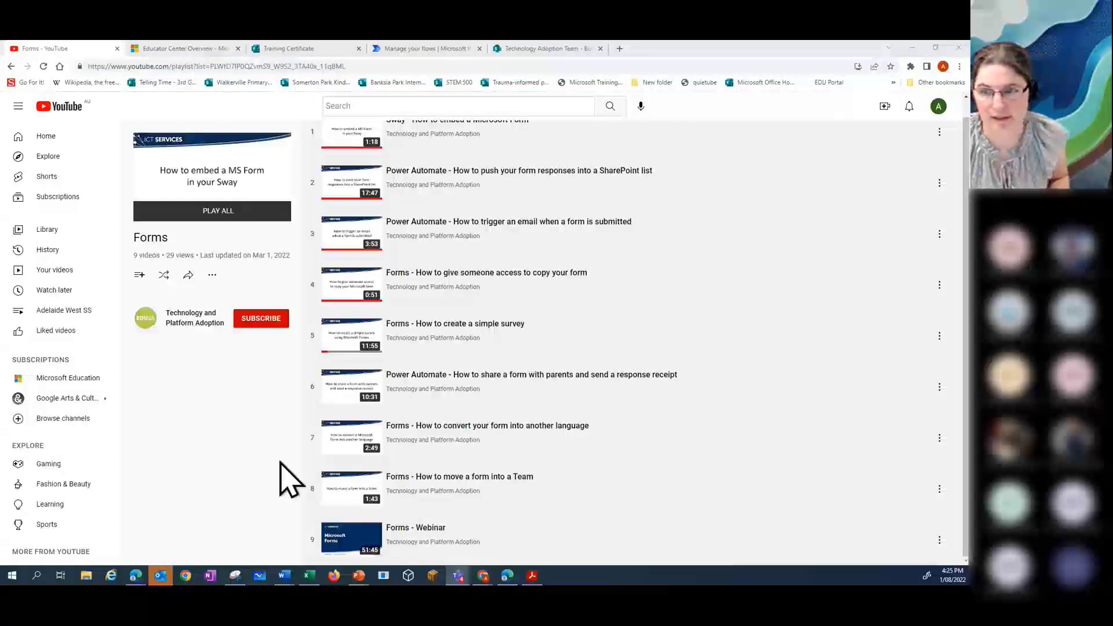
# Step: Show the Microsoft Learn Educator Center page and select its full web address
pyautogui.scroll(1, 203, 446)
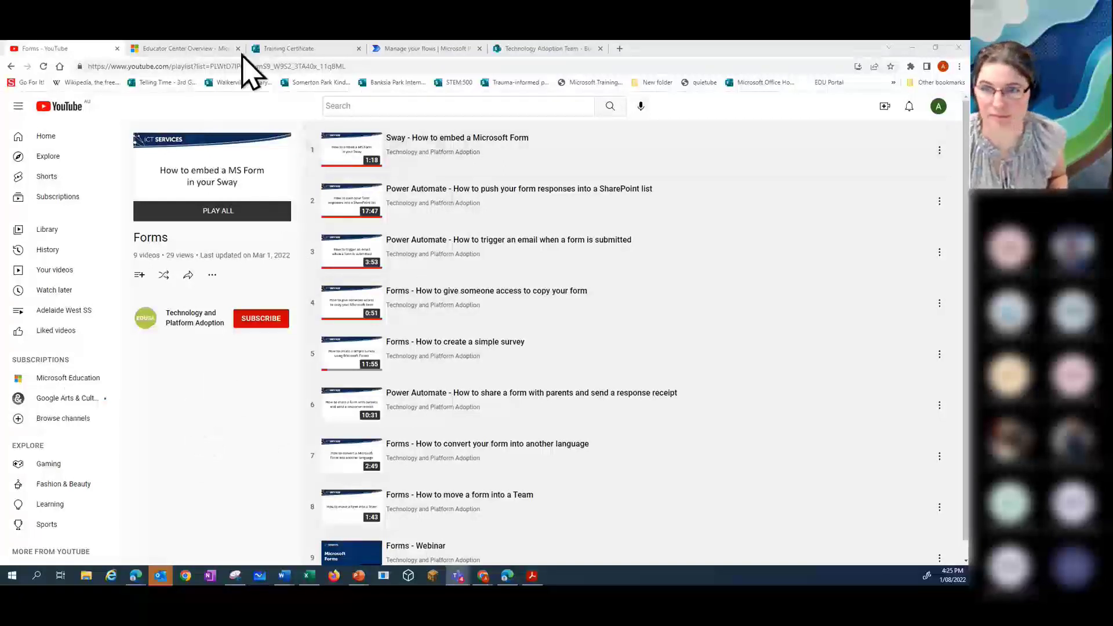
pyautogui.click(181, 48)
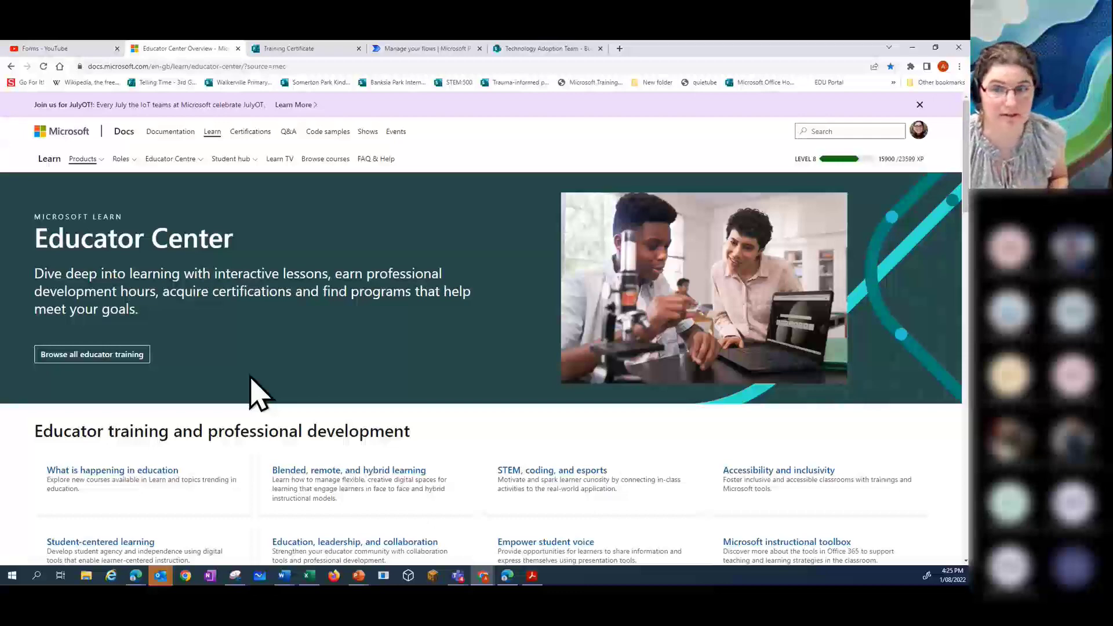
pyautogui.click(293, 66)
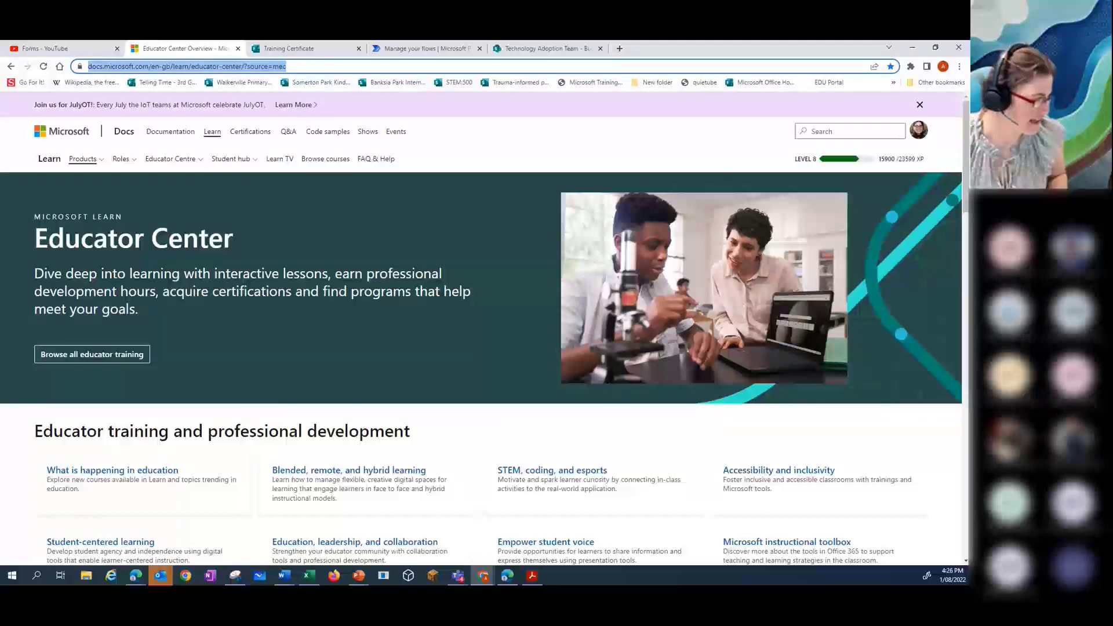
pyautogui.hotkey('alt', 'Tab')
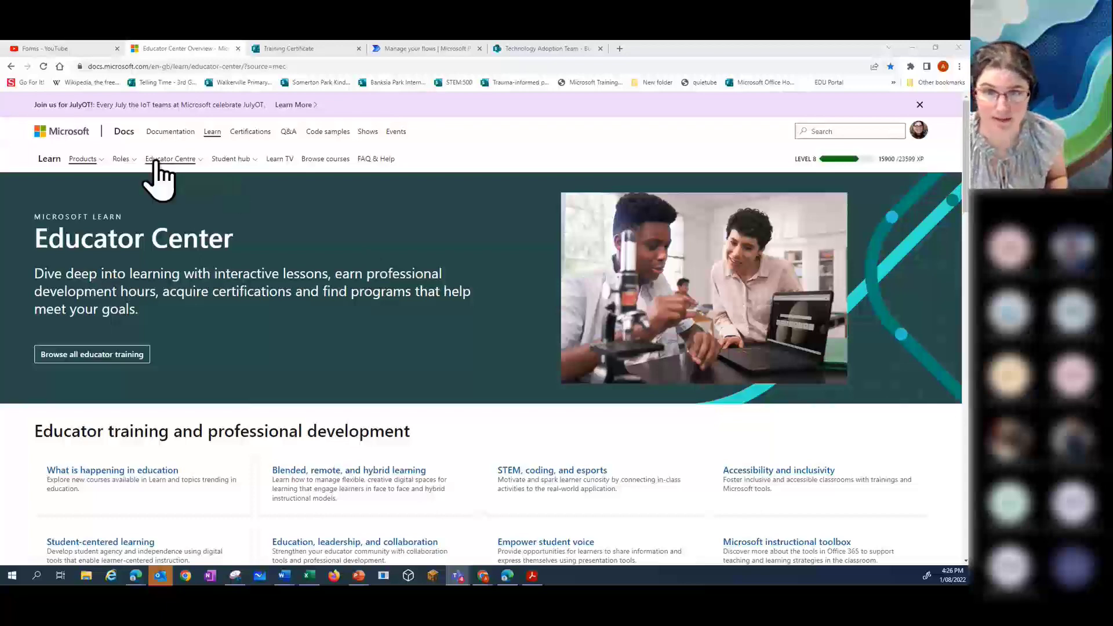
# Step: Open the page for browsing all of the Educator Centre's professional development training
pyautogui.click(186, 161)
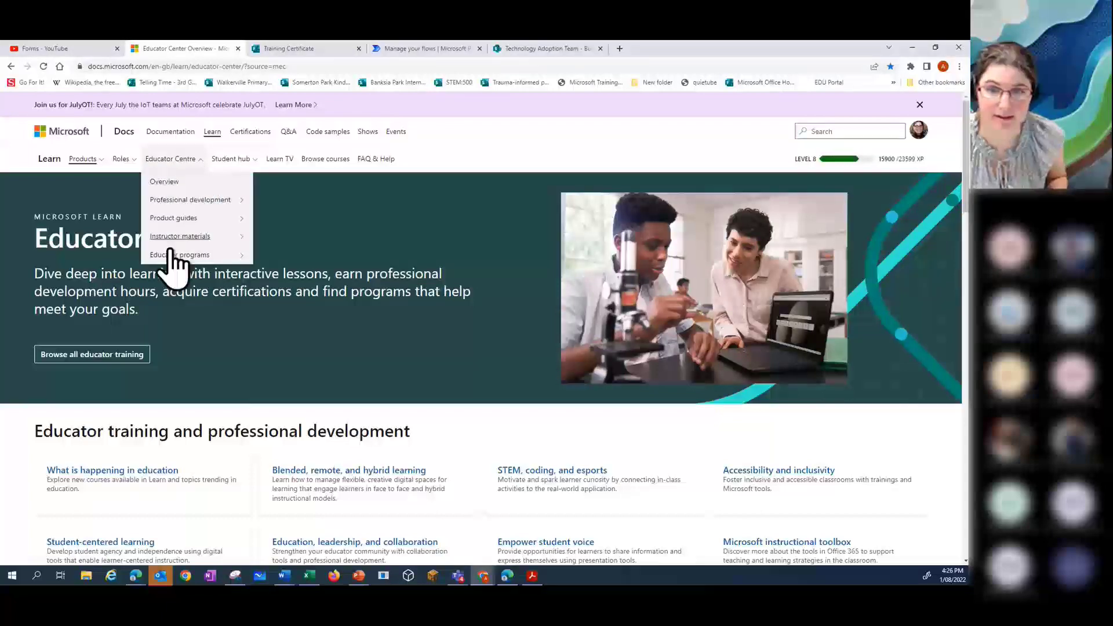
pyautogui.click(187, 200)
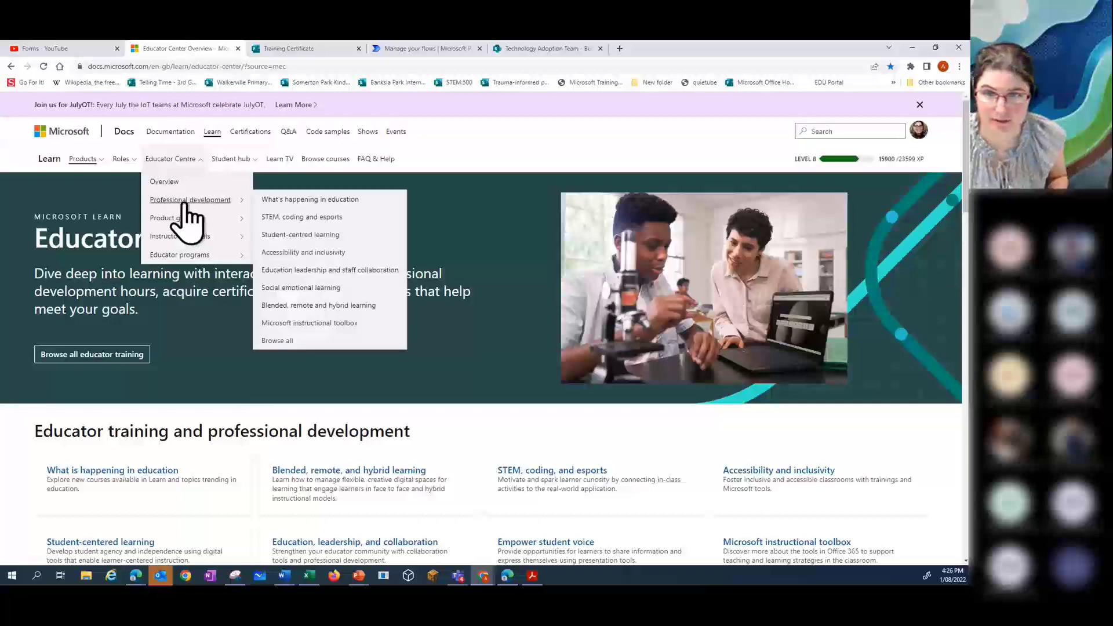
pyautogui.click(282, 343)
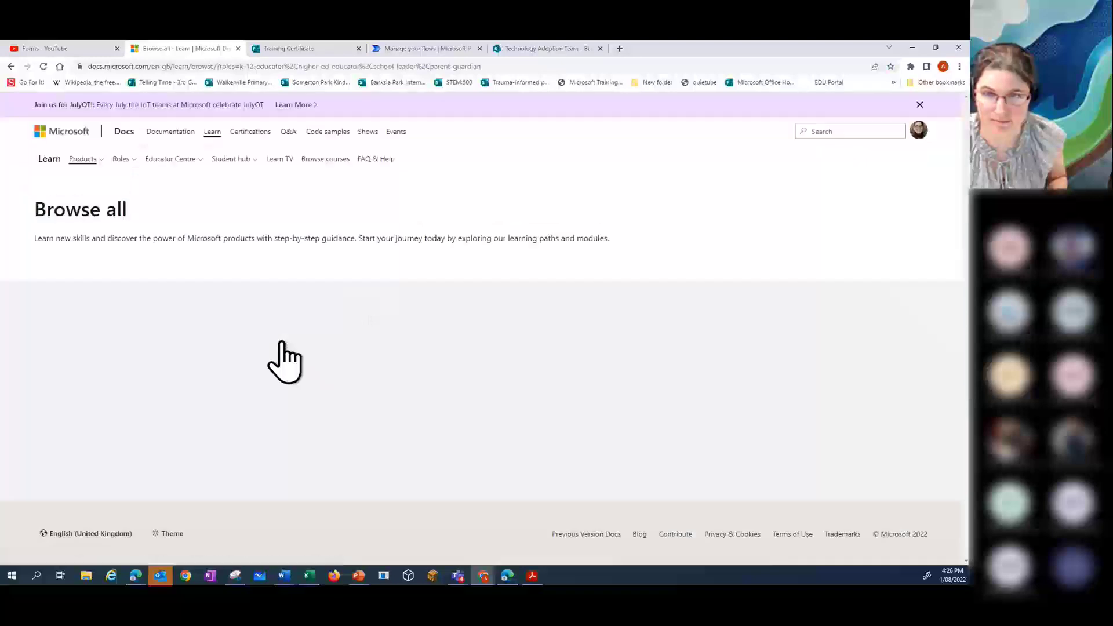
# Step: Search the educator training catalogue for "Forms" and look over the matching modules
pyautogui.click(317, 302)
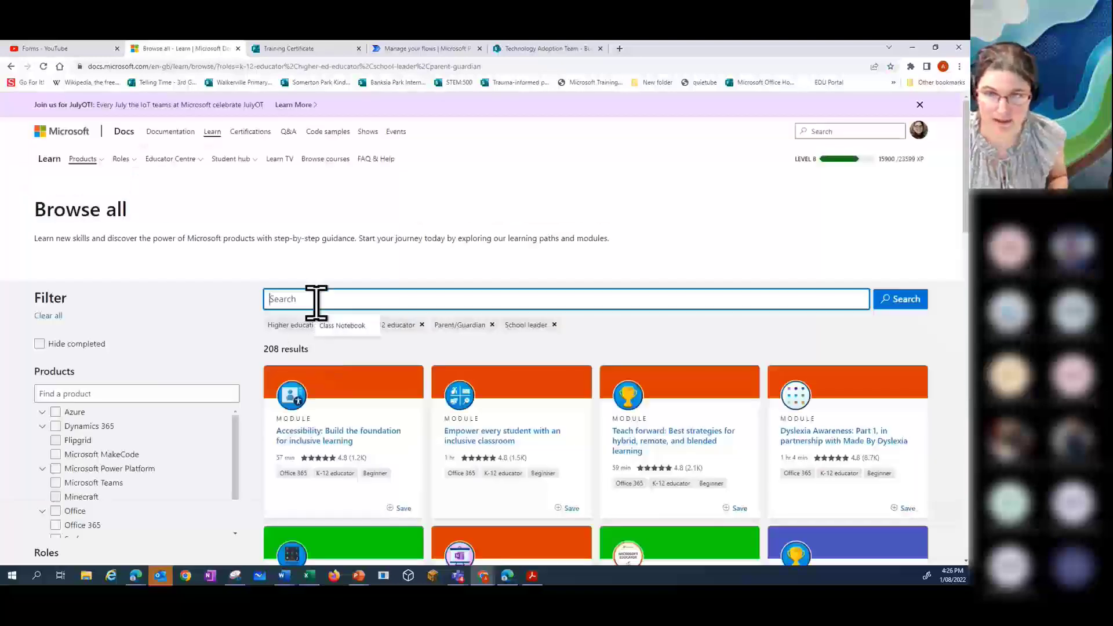
pyautogui.write('Forms')
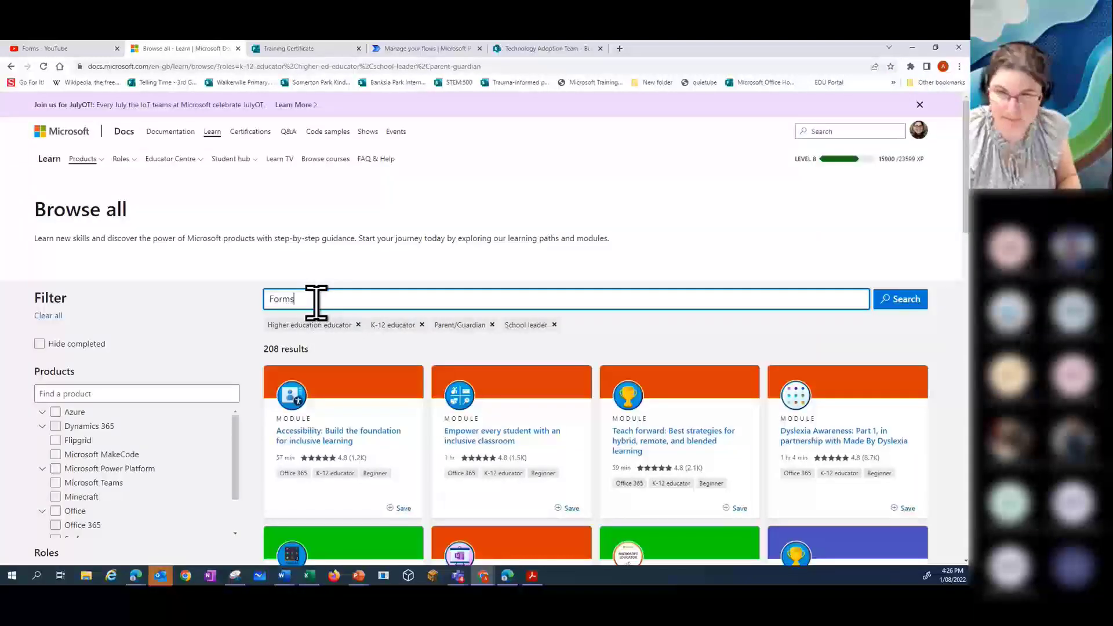
pyautogui.press('Return')
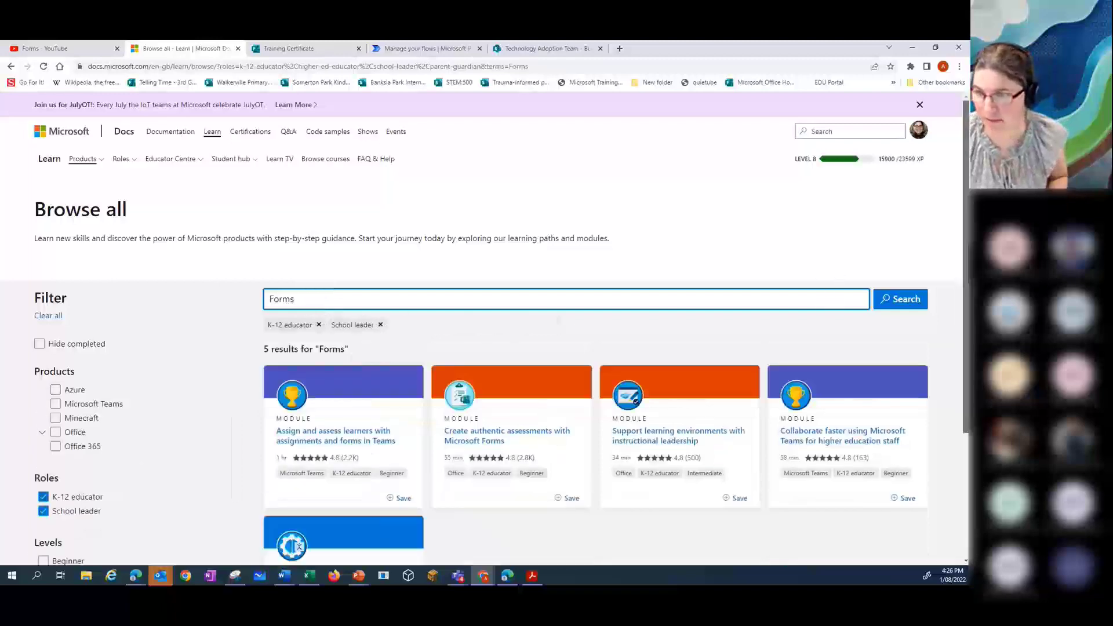
pyautogui.moveTo(964, 261); pyautogui.dragTo(967, 392)
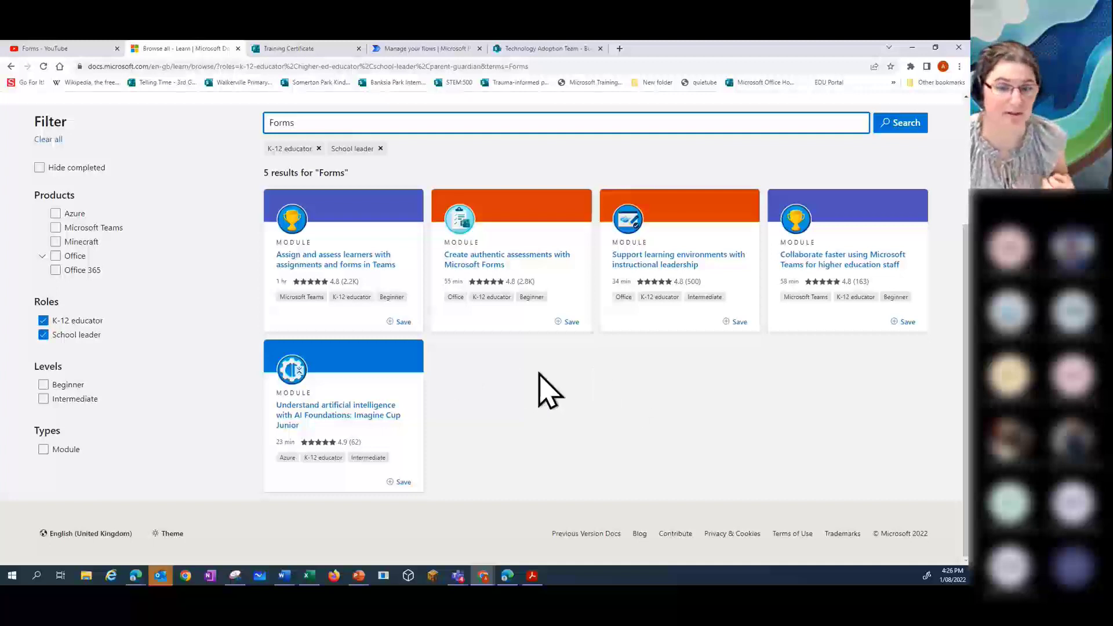
pyautogui.scroll(3, 628, 400)
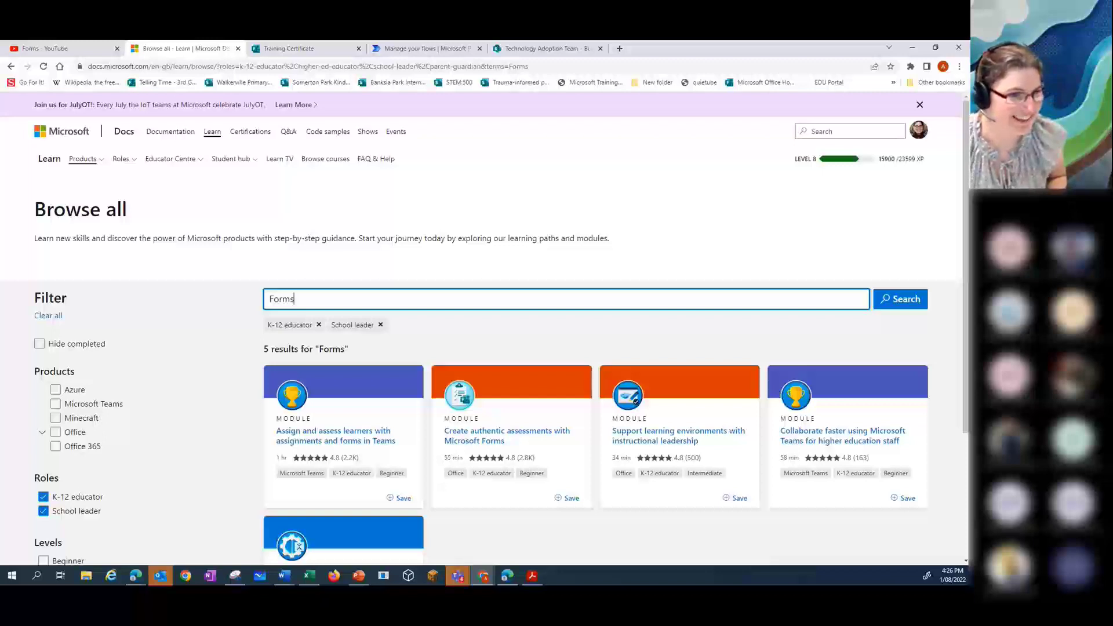
pyautogui.hotkey('alt', 'Tab')
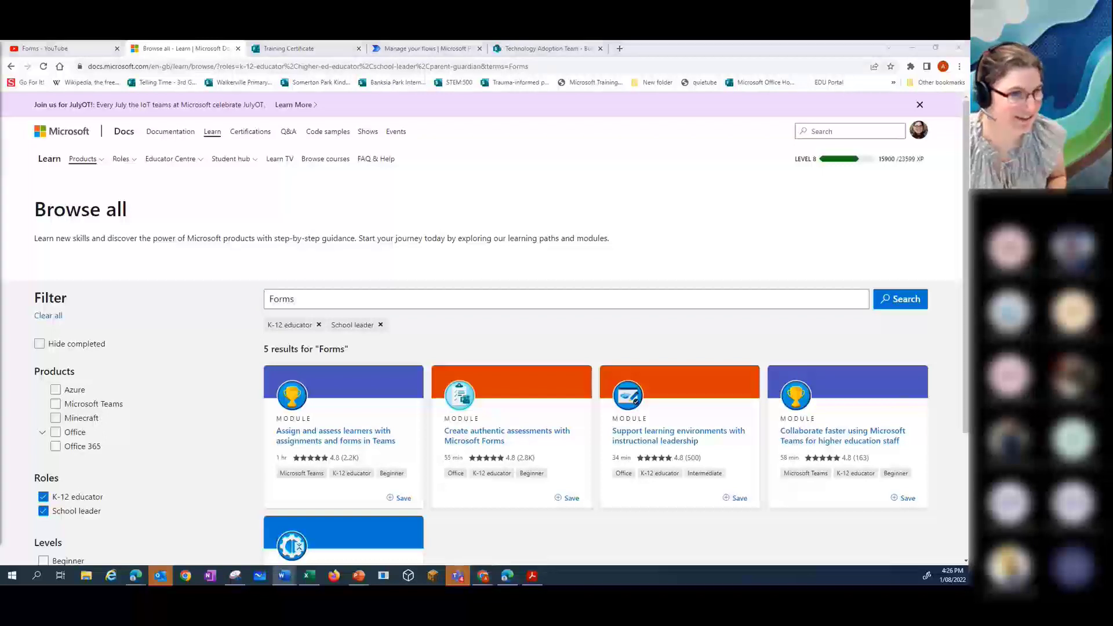